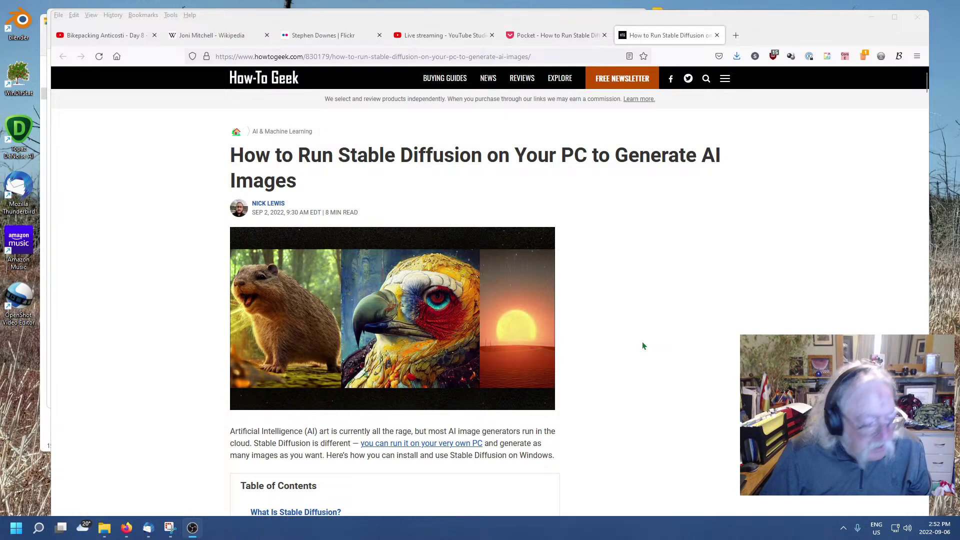
Scroll the How-To Geek guide past its contents and requirements to the Git installation instructions.
scroll(642, 341, "down", 5)
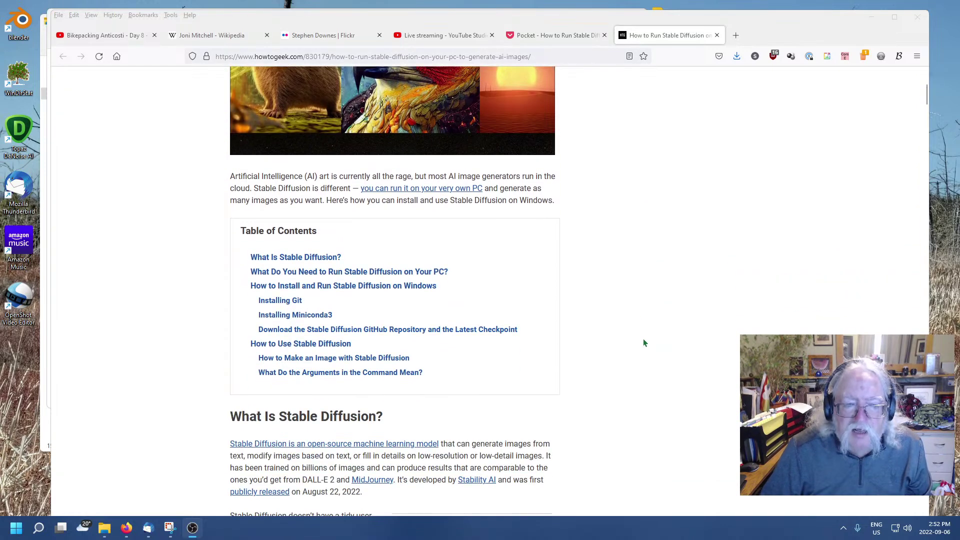
scroll(644, 344, "down", 5)
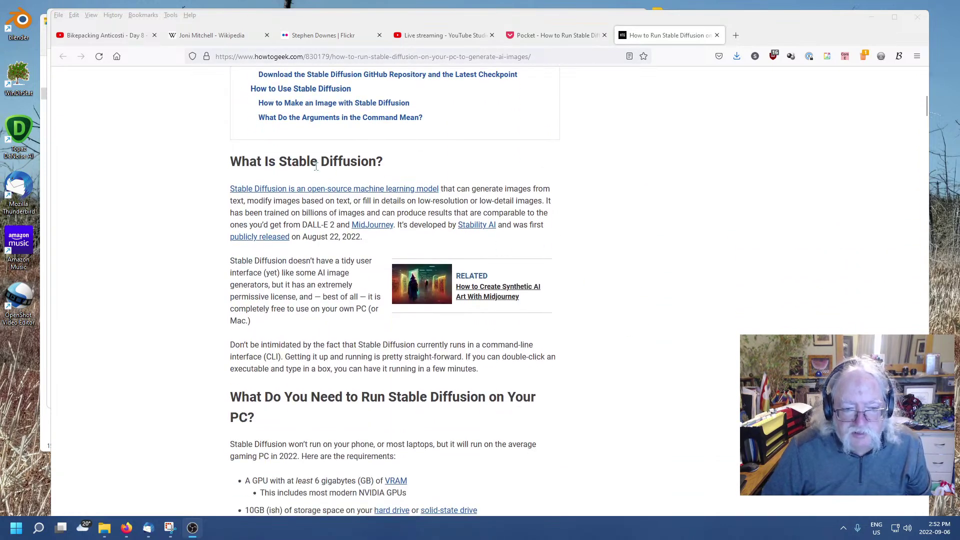
left_click(748, 341)
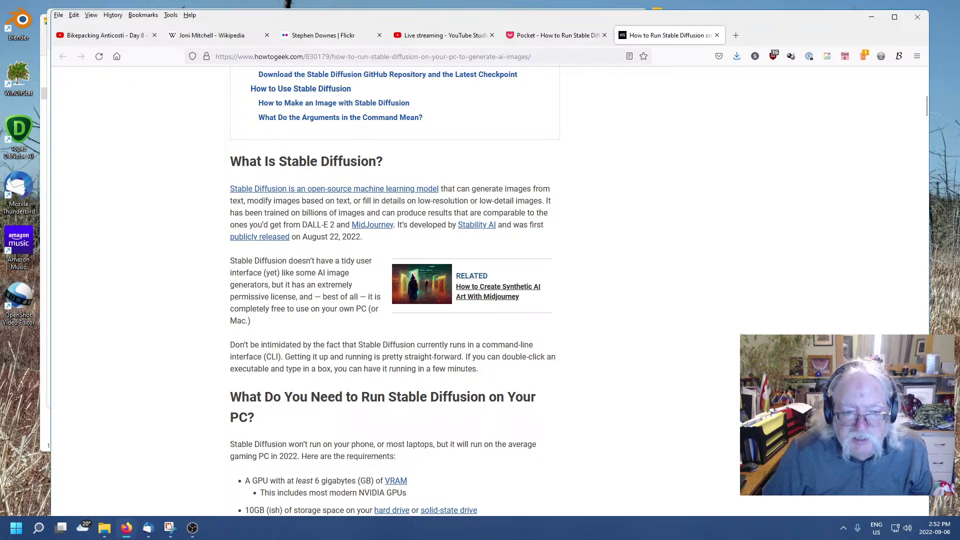
scroll(645, 302, "down", 6)
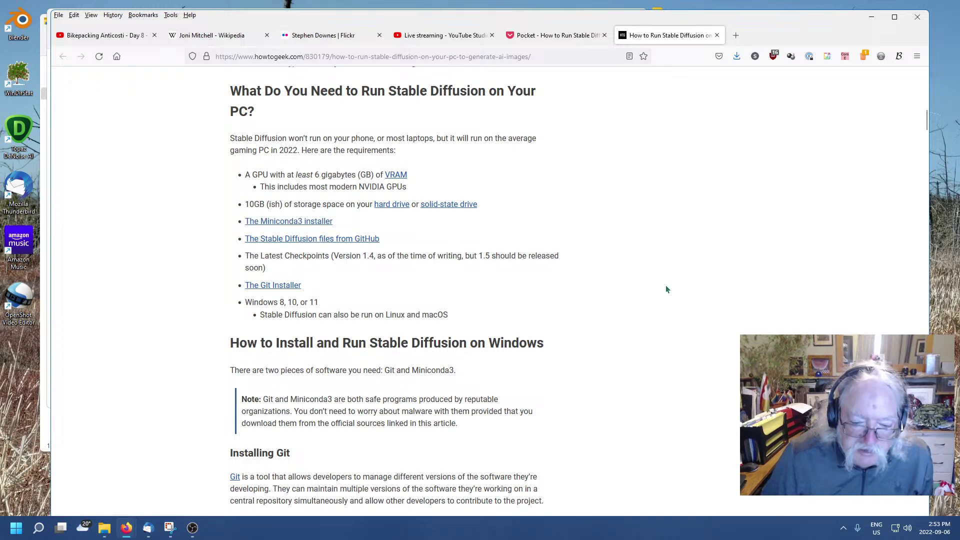
scroll(659, 282, "down", 1)
scroll(660, 283, "down", 3)
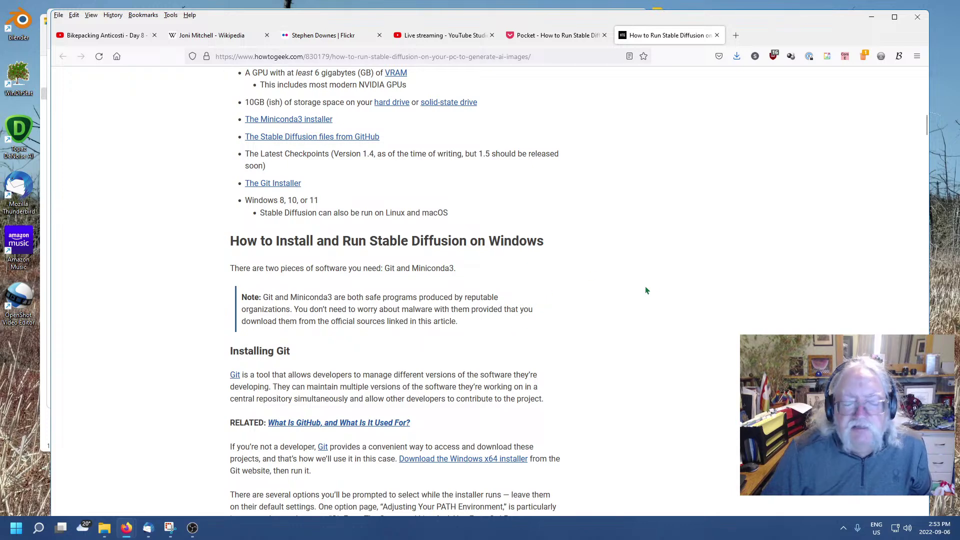
scroll(645, 288, "up", 4)
scroll(640, 293, "down", 2)
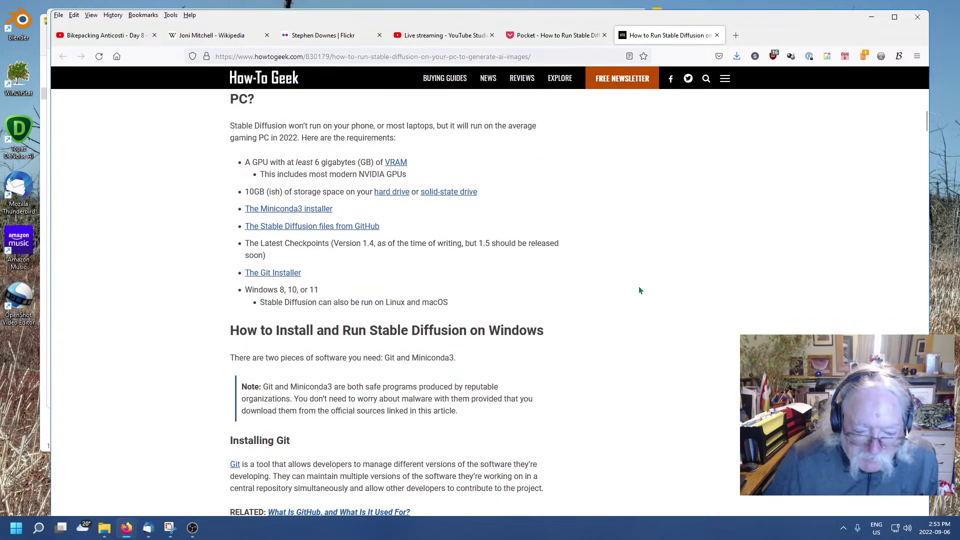
scroll(656, 273, "down", 8)
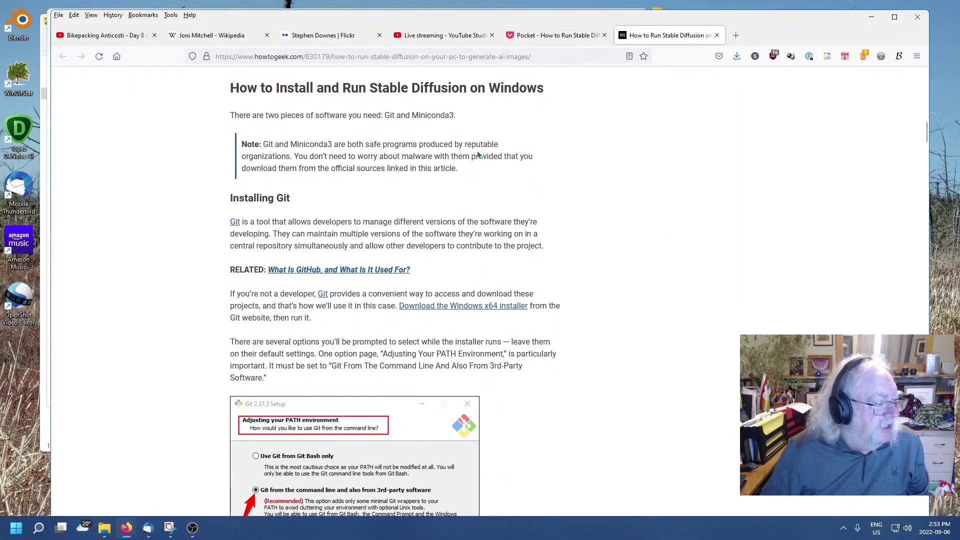
Zoom the guide to 120% and scroll down to the Miniconda3 installer links table.
key("ctrl+plus")
key("ctrl+plus")
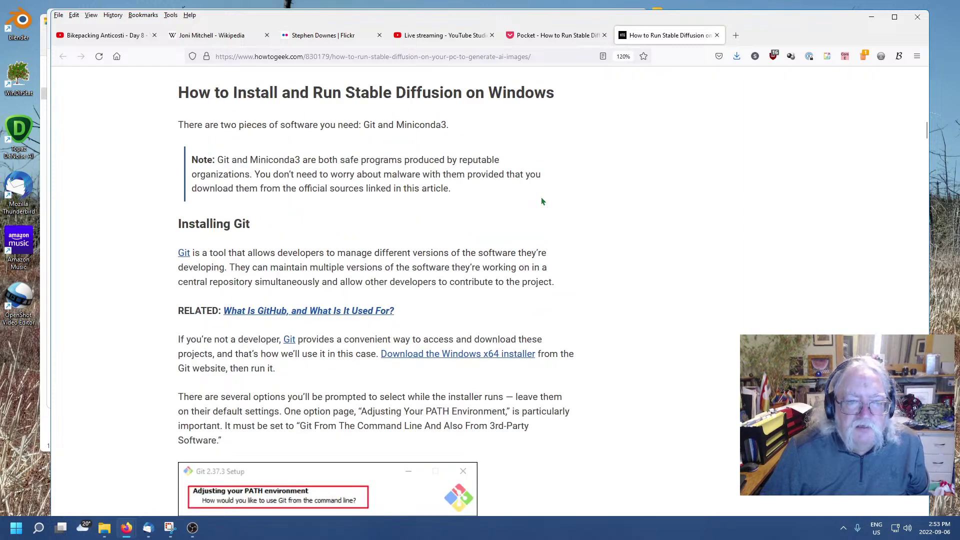
scroll(541, 203, "down", 7)
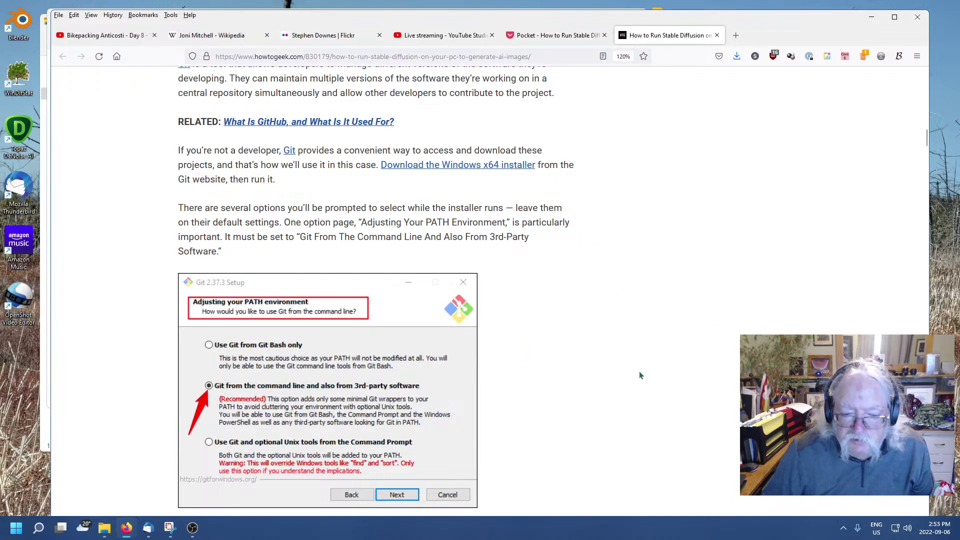
scroll(622, 333, "down", 7)
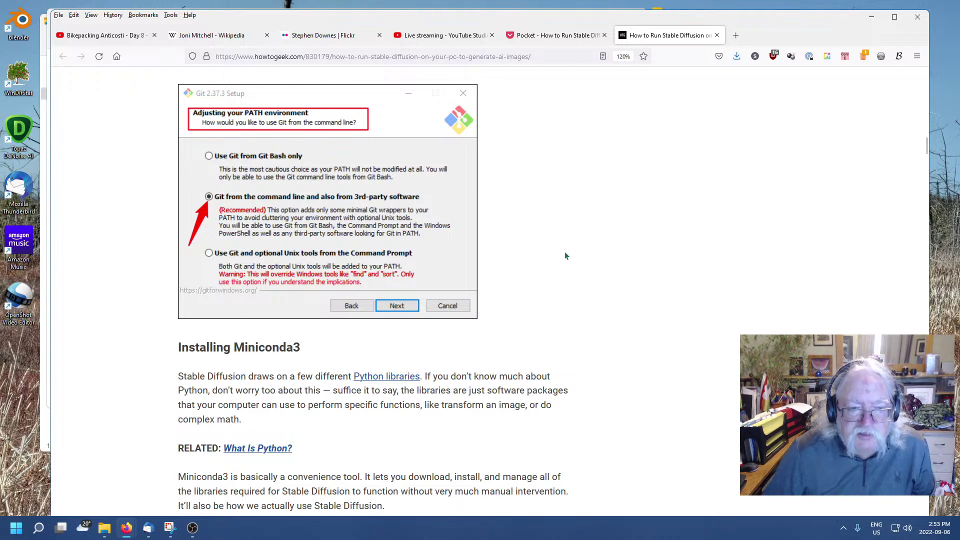
scroll(580, 269, "down", 4)
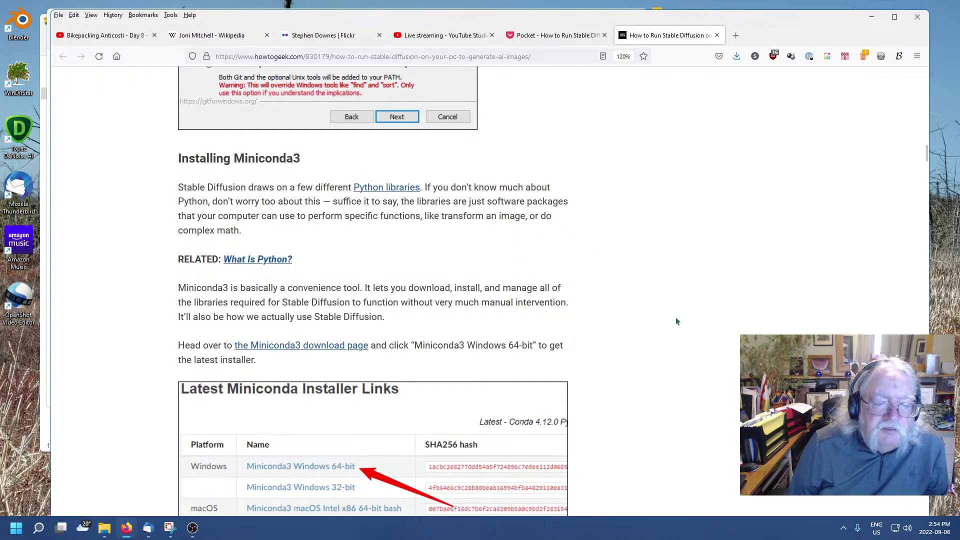
scroll(680, 304, "down", 4)
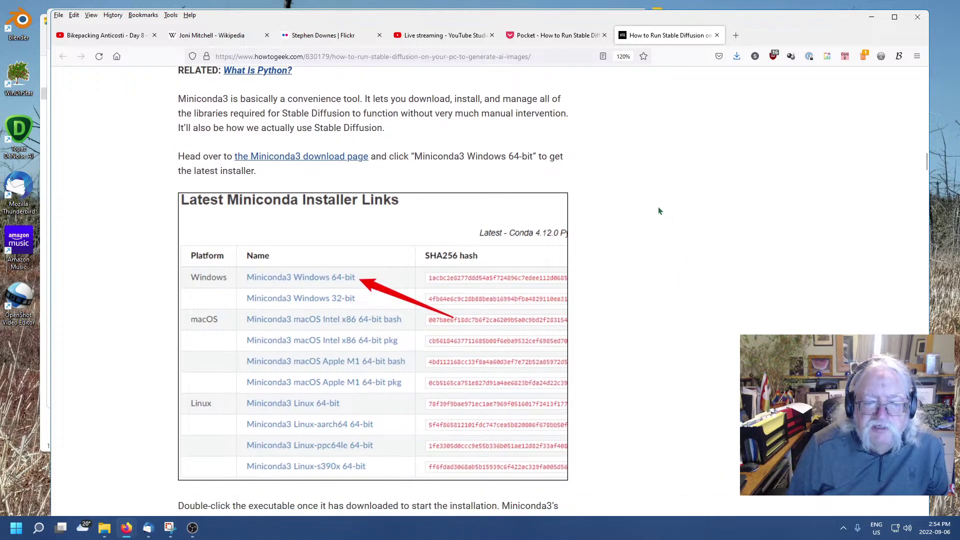
Open the Miniconda3 download page in a new tab and download the Windows 64-bit installer.
right_click(294, 159)
left_click(315, 166)
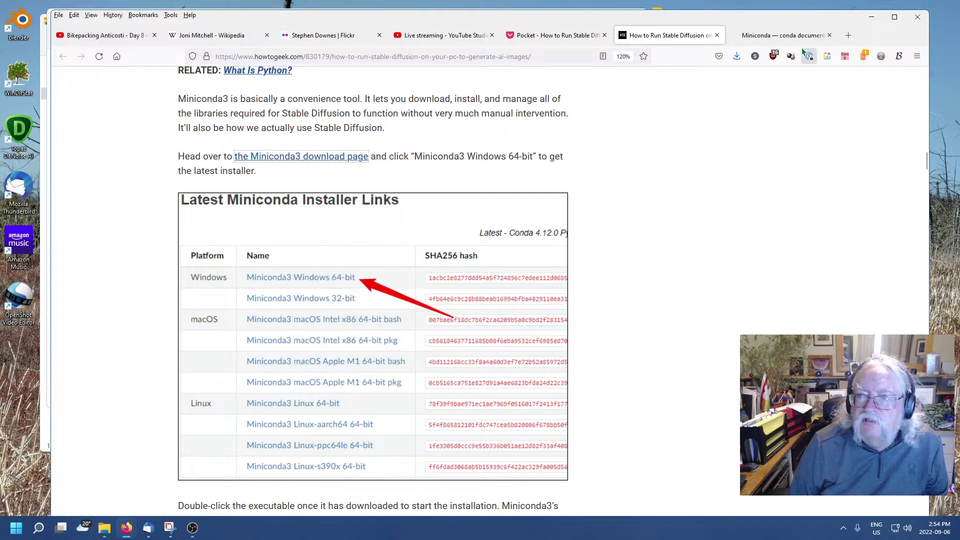
left_click(787, 38)
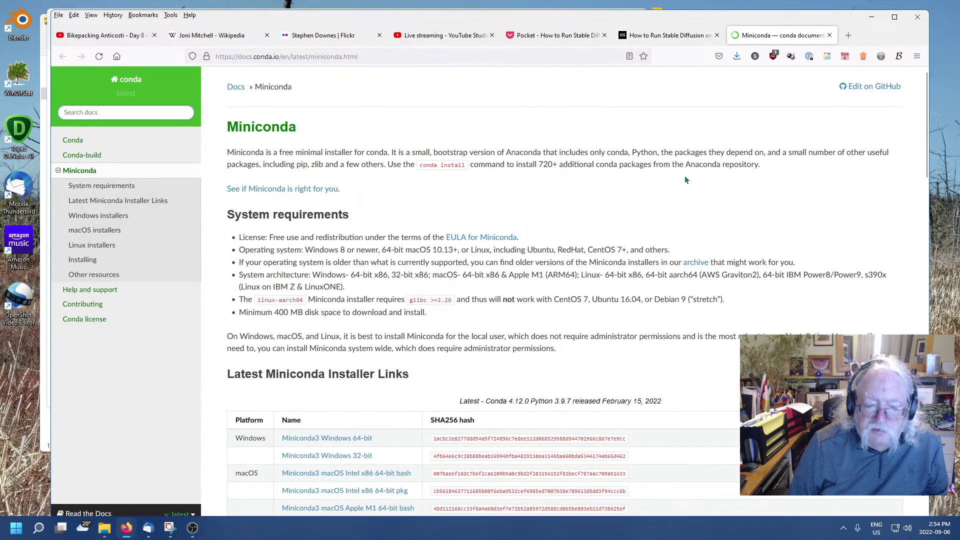
scroll(683, 176, "down", 4)
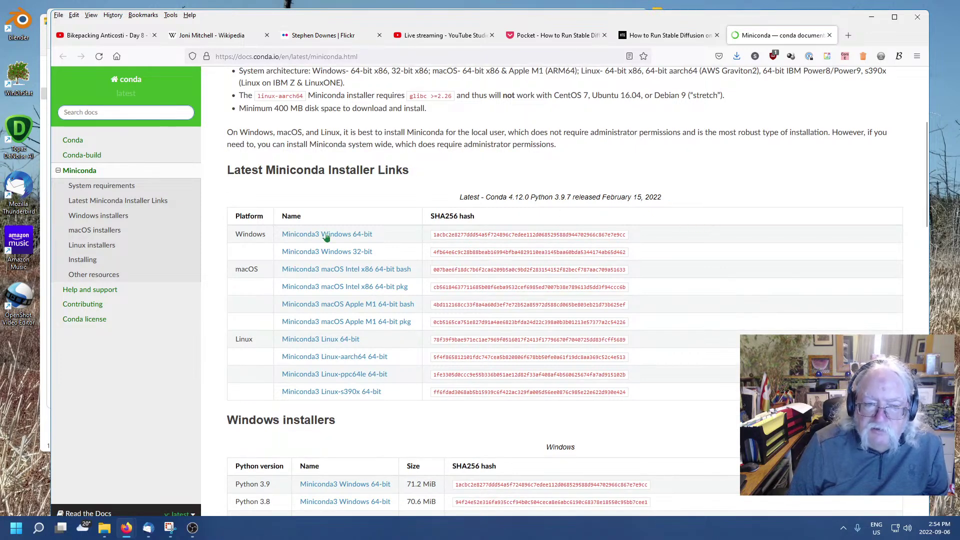
left_click(661, 38)
left_click(793, 31)
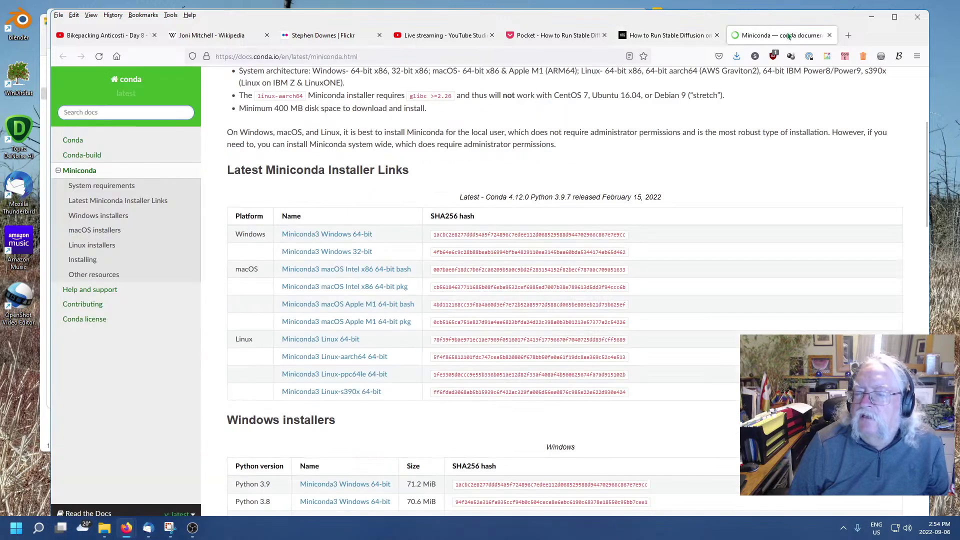
left_click(332, 235)
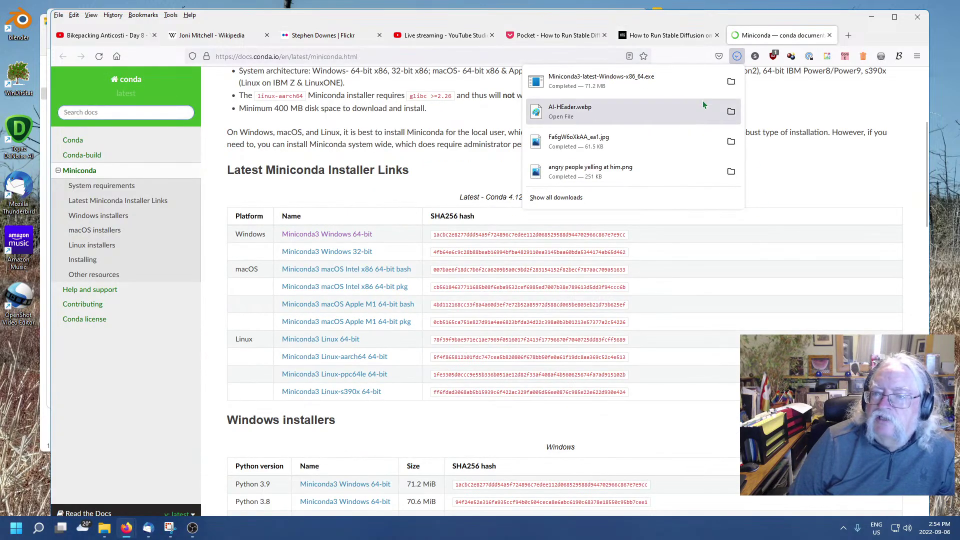
Read ahead in the guide, then run the downloaded Miniconda3 installer from Firefox's downloads list.
left_click(684, 35)
scroll(571, 275, "down", 2)
scroll(573, 279, "down", 4)
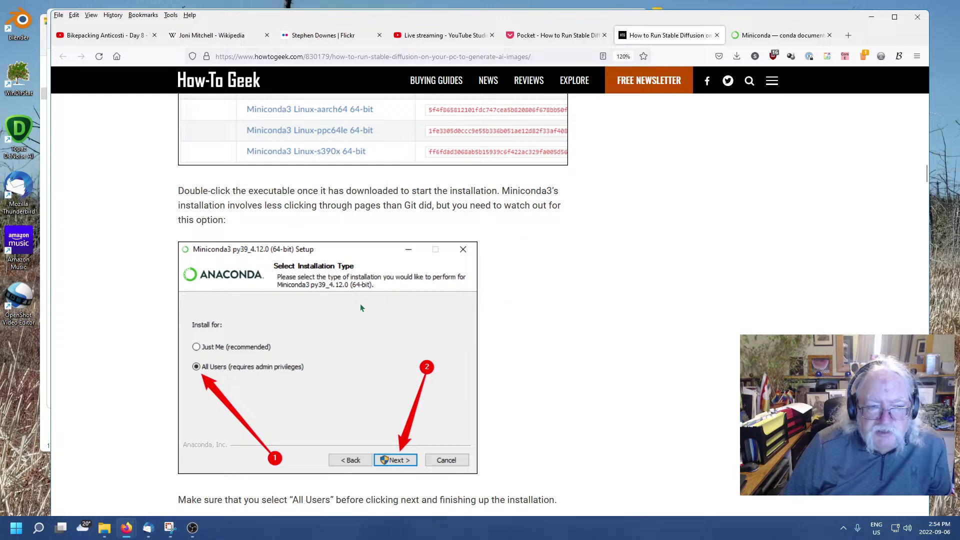
scroll(361, 308, "down", 1)
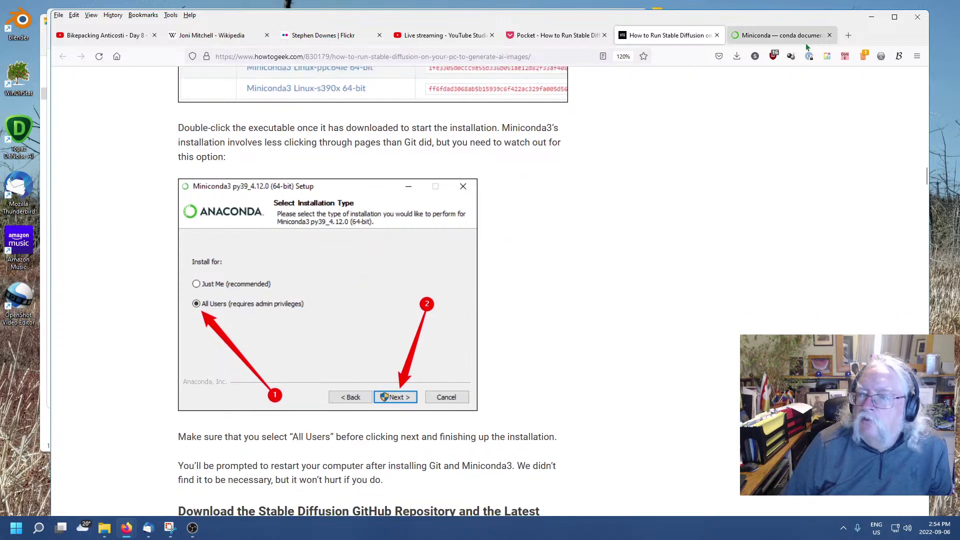
left_click(780, 35)
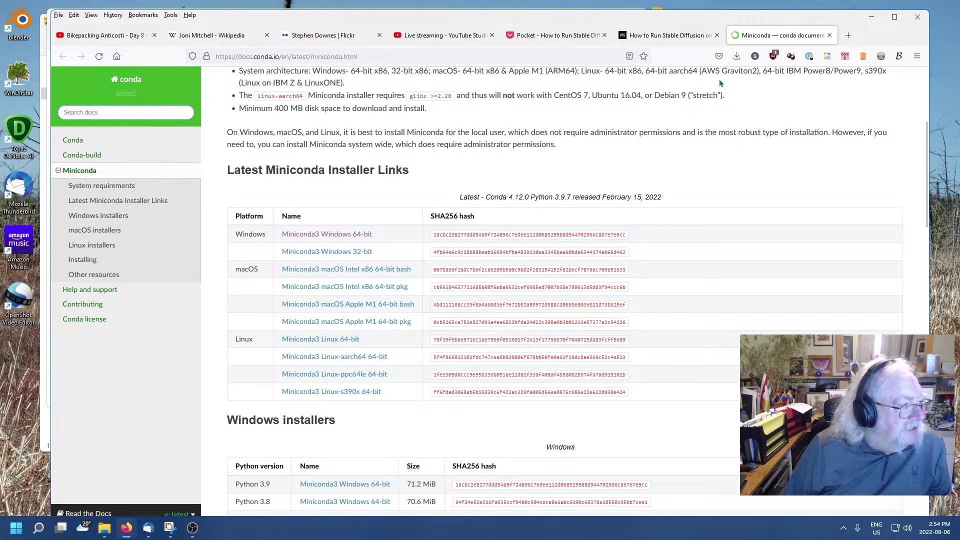
left_click(741, 59)
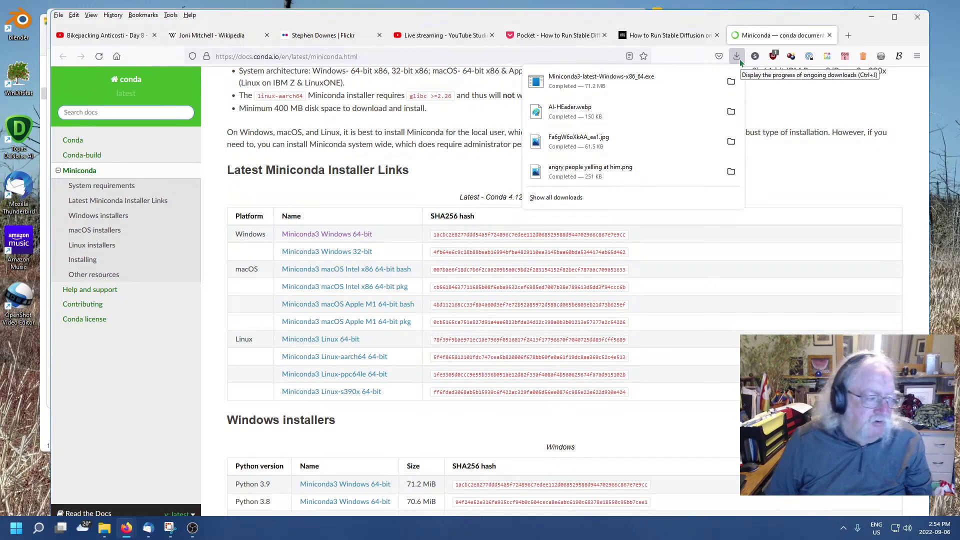
left_click(573, 81)
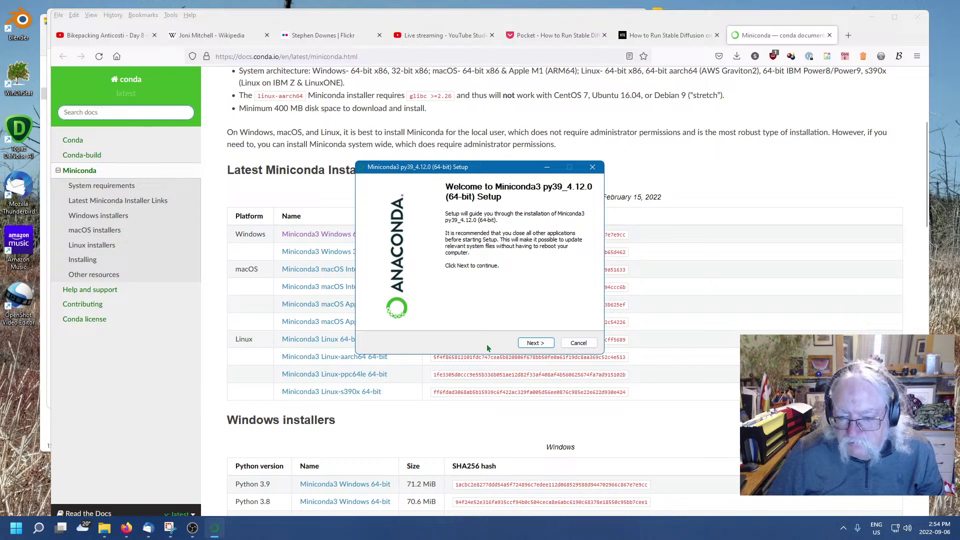
Accept the licence and choose All Users to reach the C:\ProgramData\Miniconda3 install location.
left_click(533, 345)
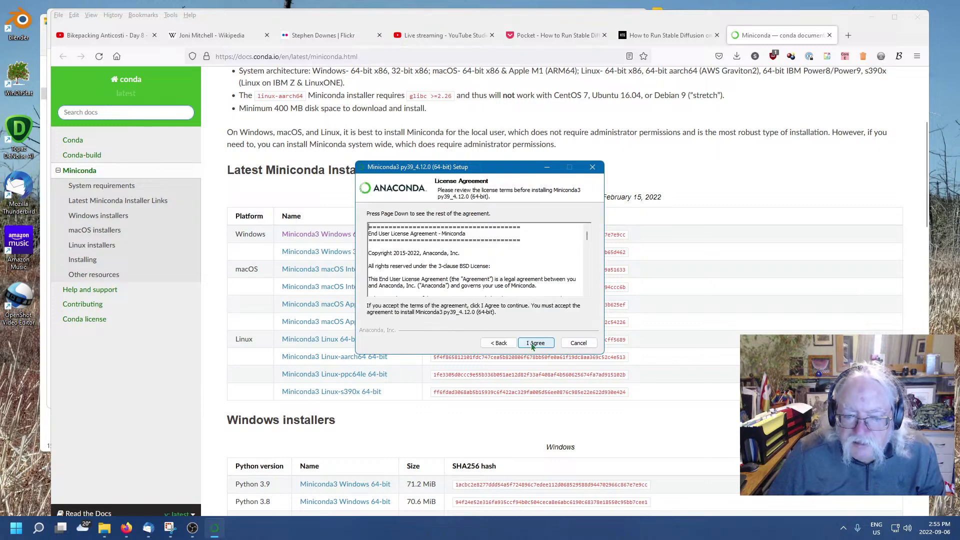
left_click(534, 344)
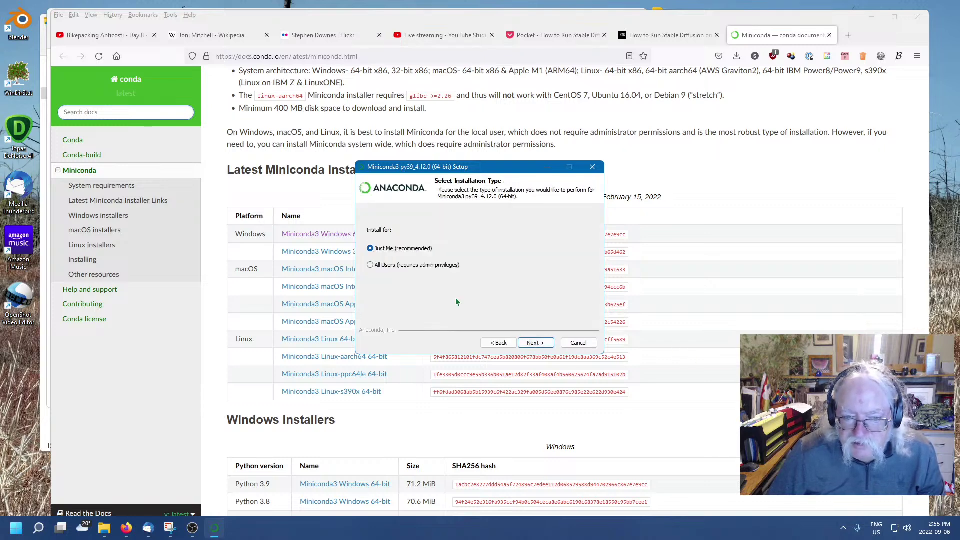
left_click(370, 265)
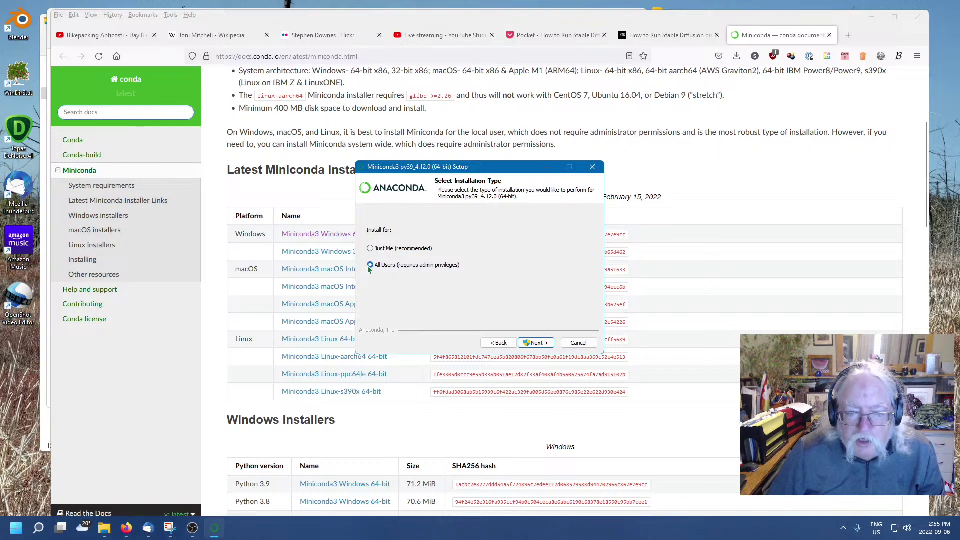
left_click(537, 343)
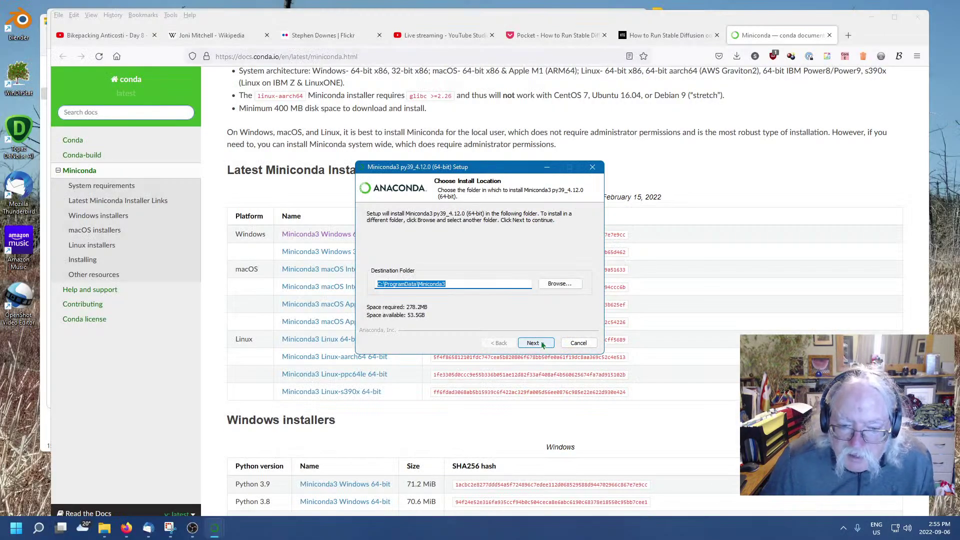
left_click(543, 345)
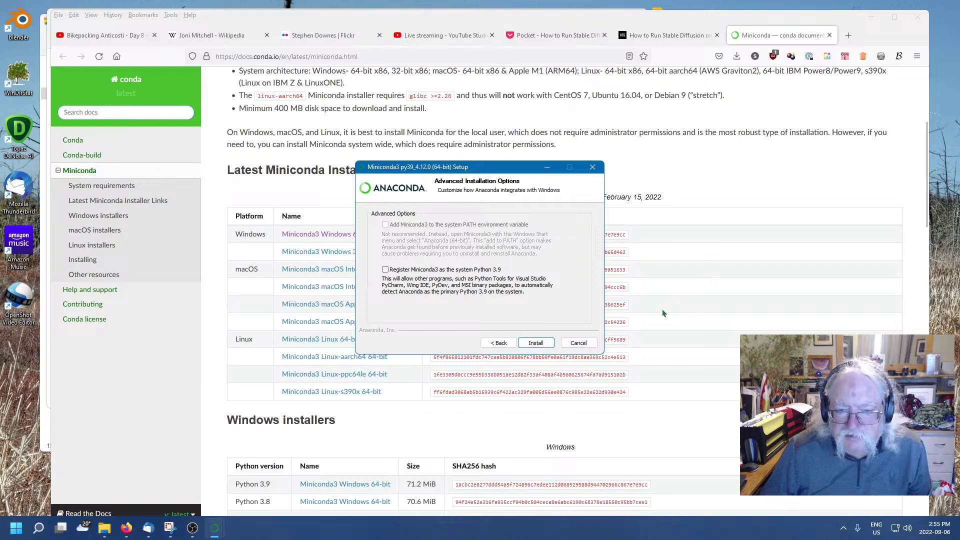
left_click(501, 343)
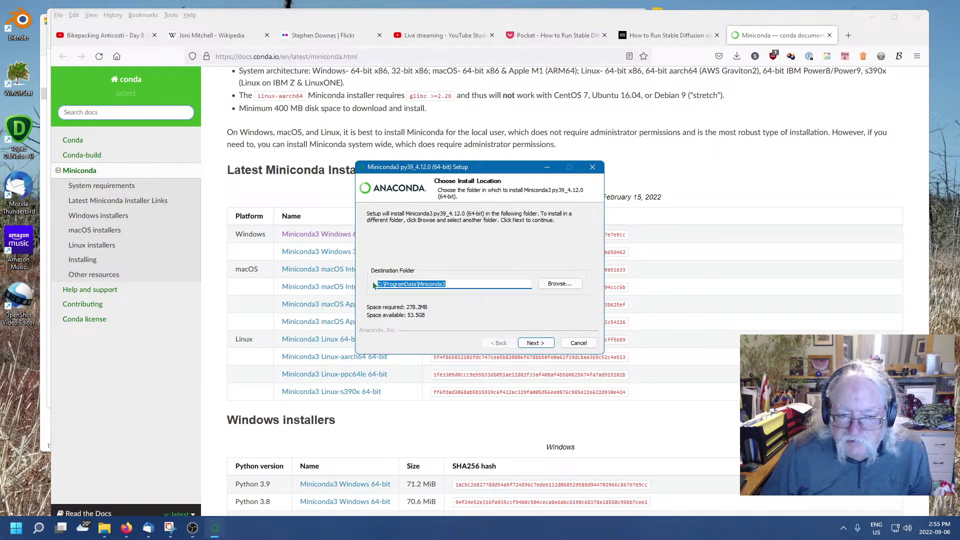
left_click(385, 284)
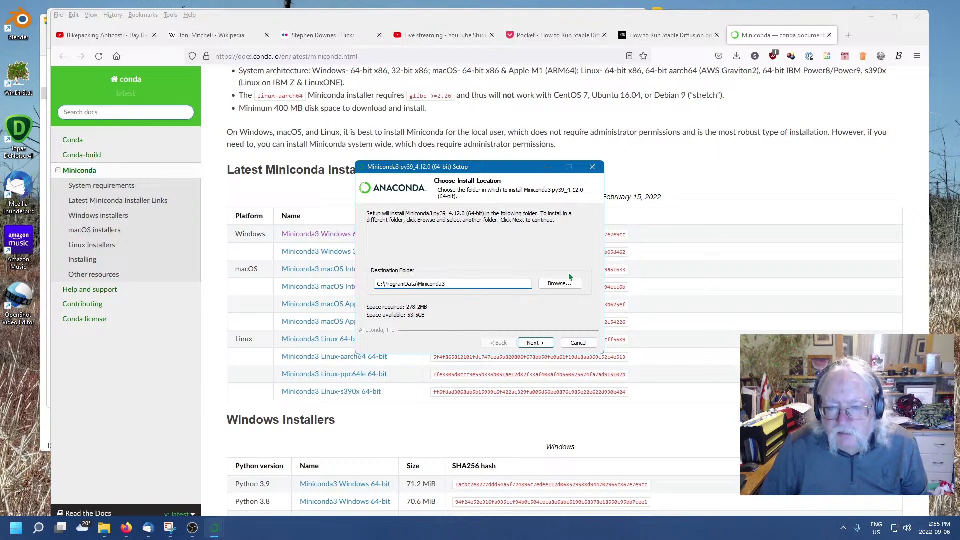
Browse for an install folder, navigating through This PC to E:\Program Files.
left_click(561, 284)
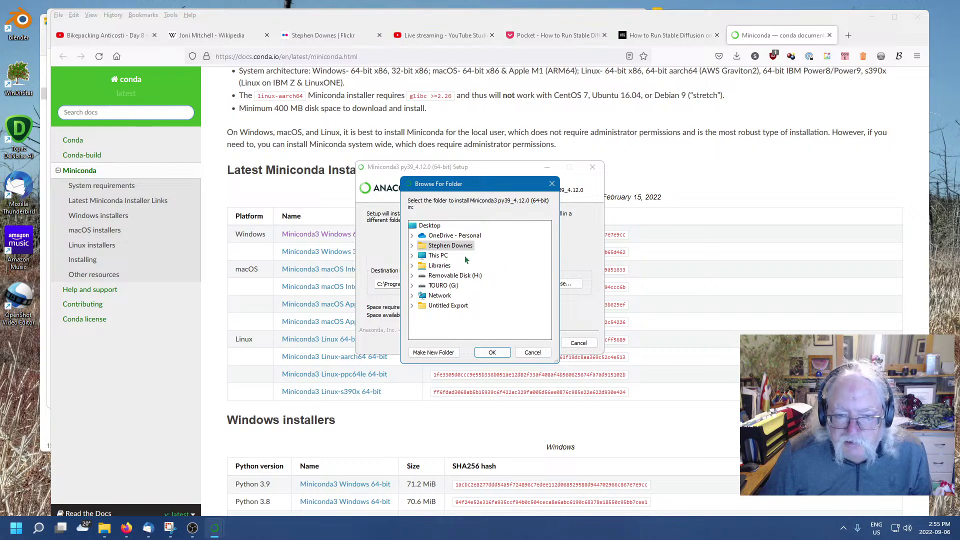
left_click(413, 246)
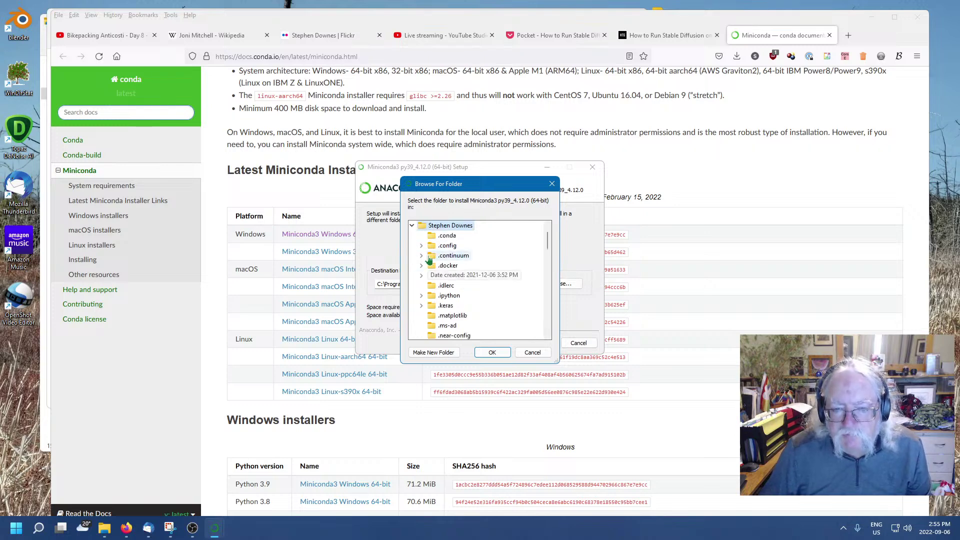
scroll(430, 256, "down", 3)
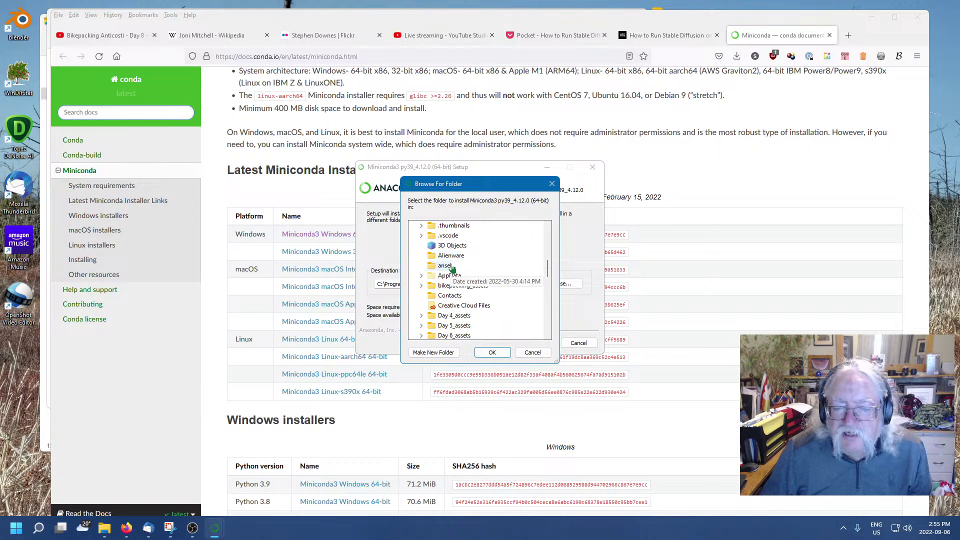
scroll(450, 268, "up", 4)
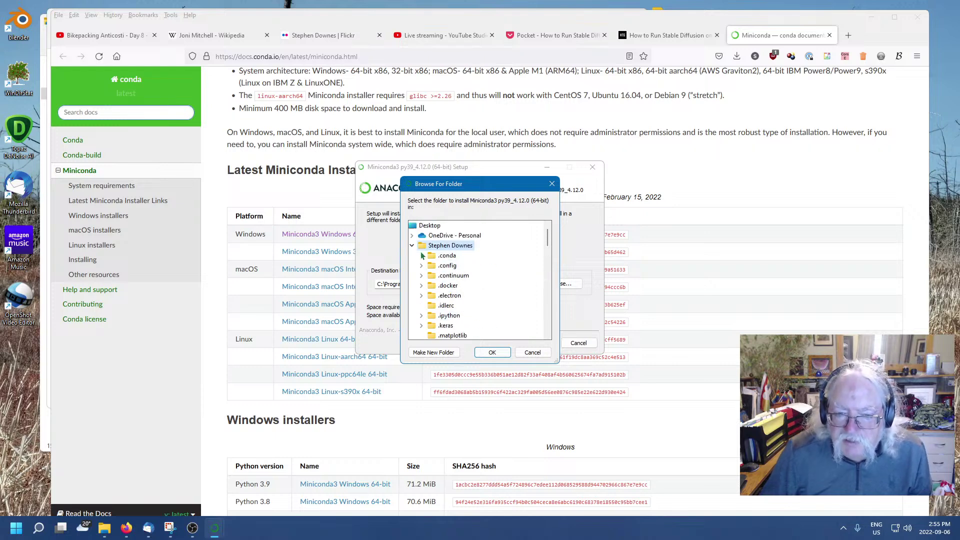
left_click_drag(548, 239, 548, 332)
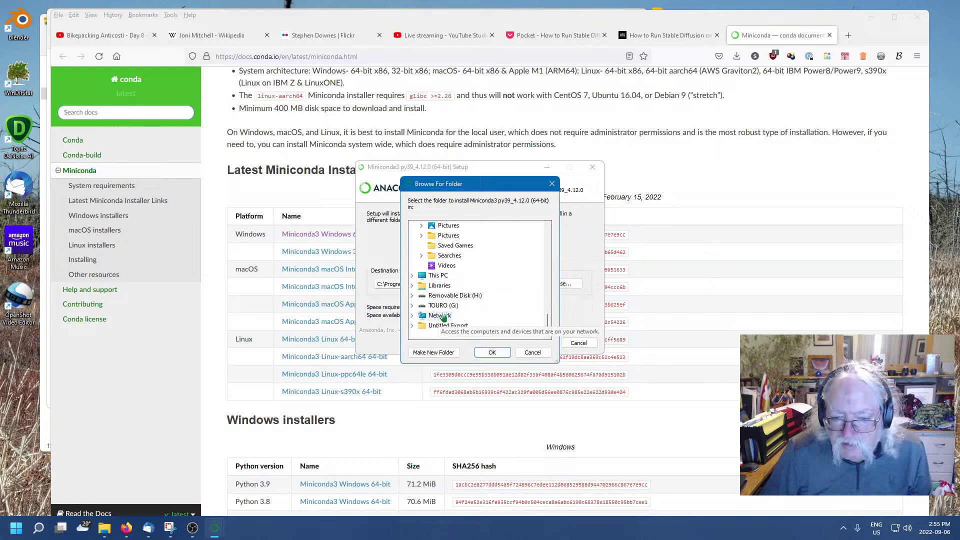
scroll(463, 302, "up", 10)
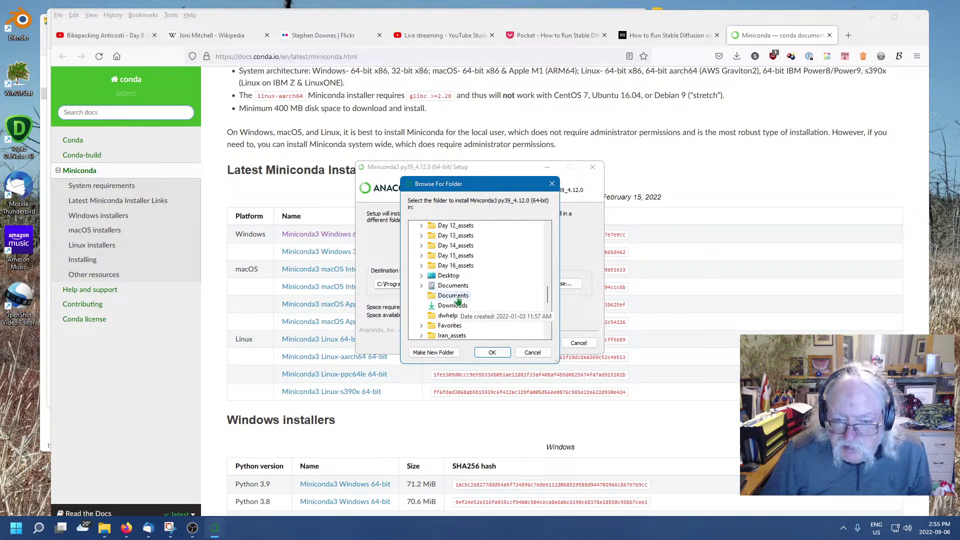
scroll(457, 300, "down", 5)
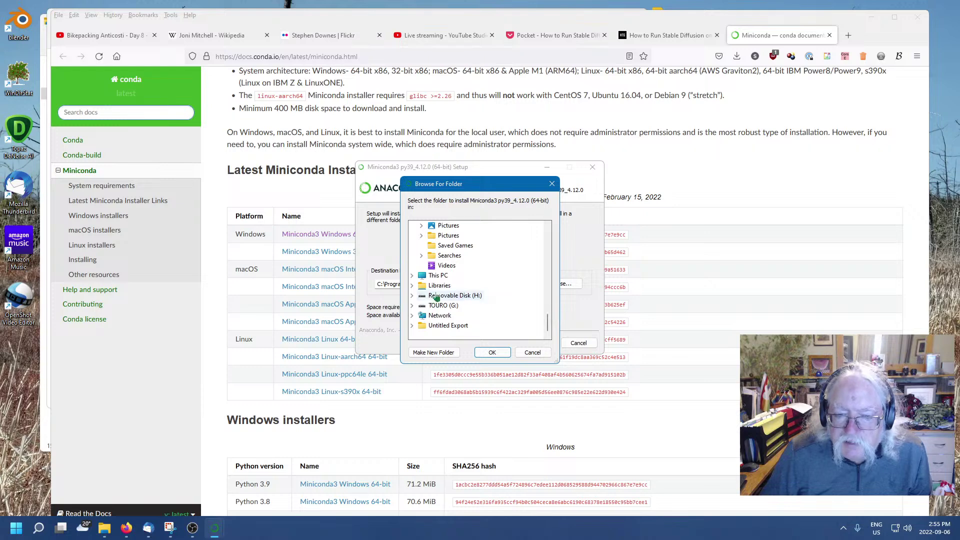
left_click(446, 280)
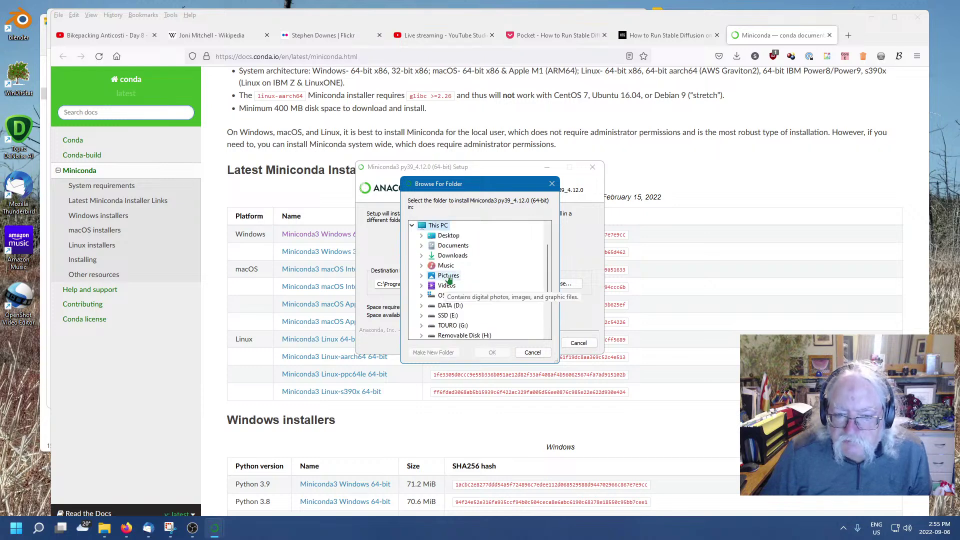
scroll(481, 280, "down", 1)
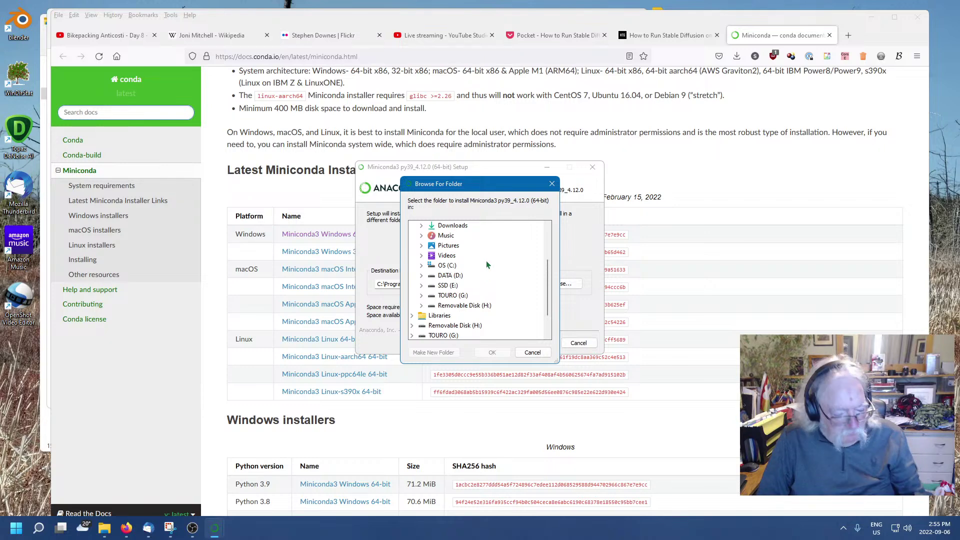
double_click(443, 285)
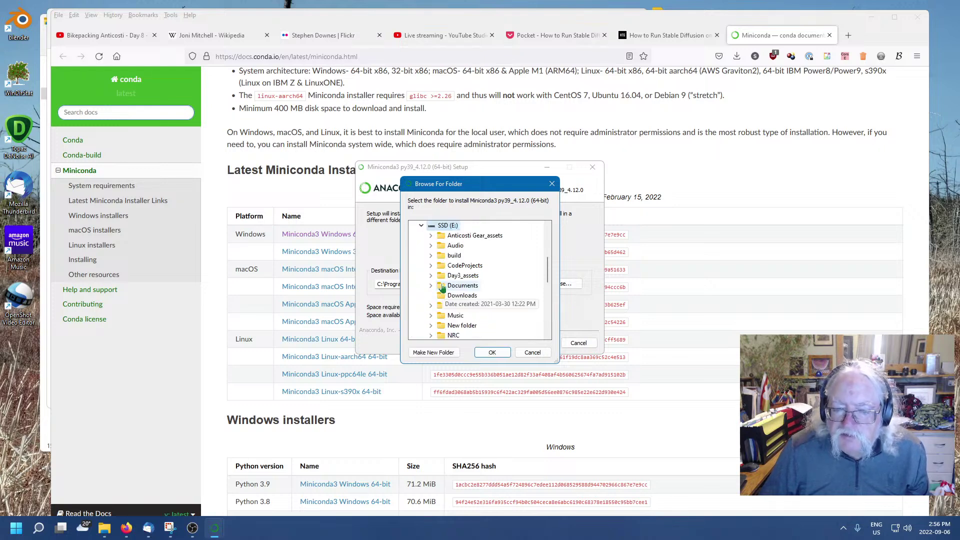
scroll(472, 276, "down", 3)
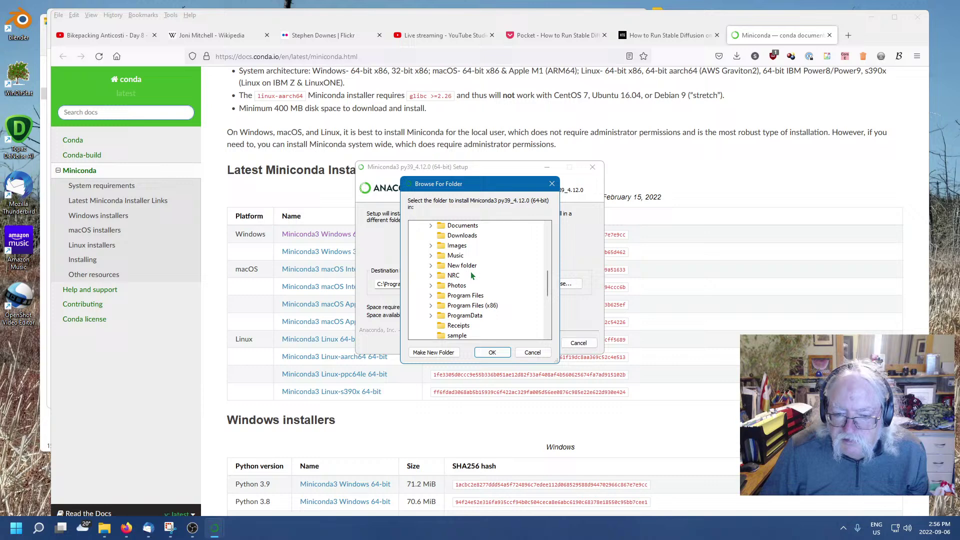
double_click(453, 296)
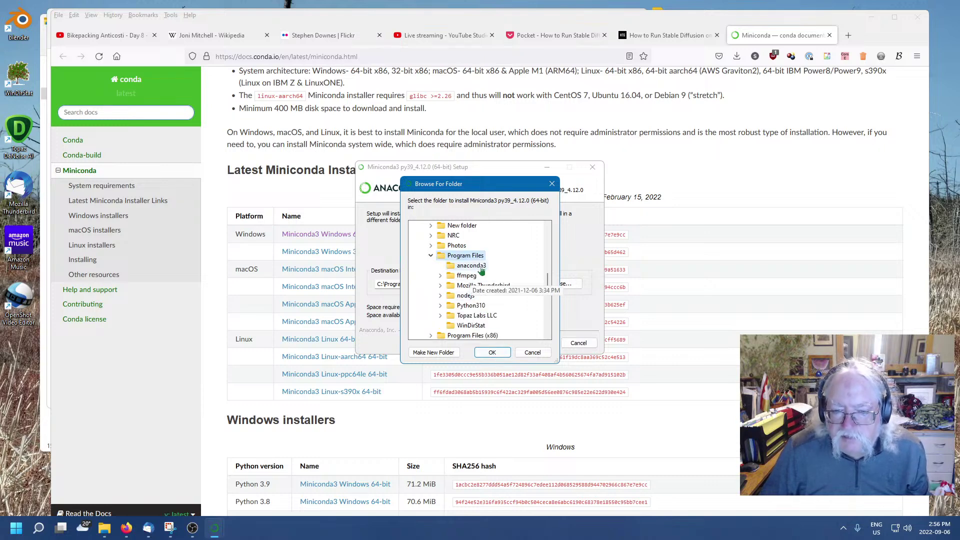
Try E:\Program Files as the destination, dismiss the directory-not-empty warning, and select the path.
left_click(497, 355)
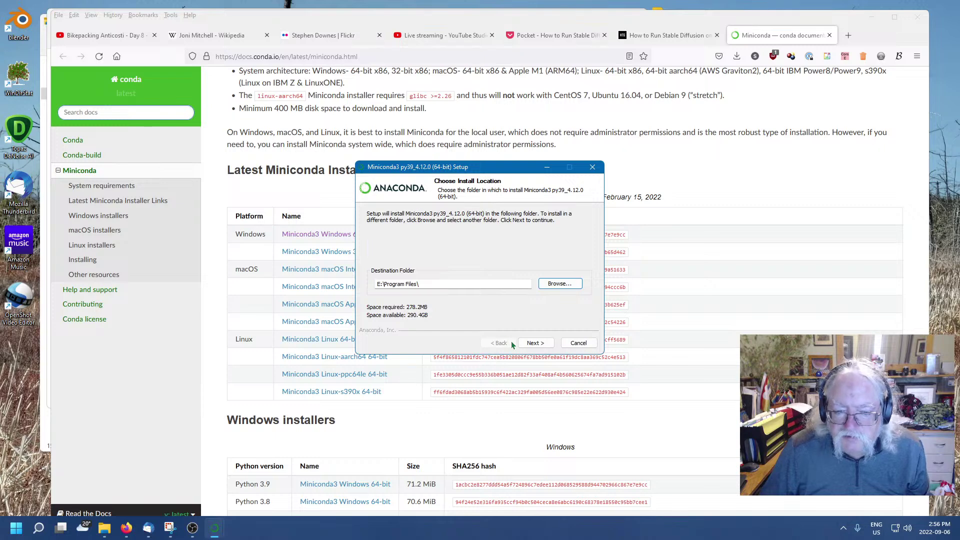
left_click(541, 347)
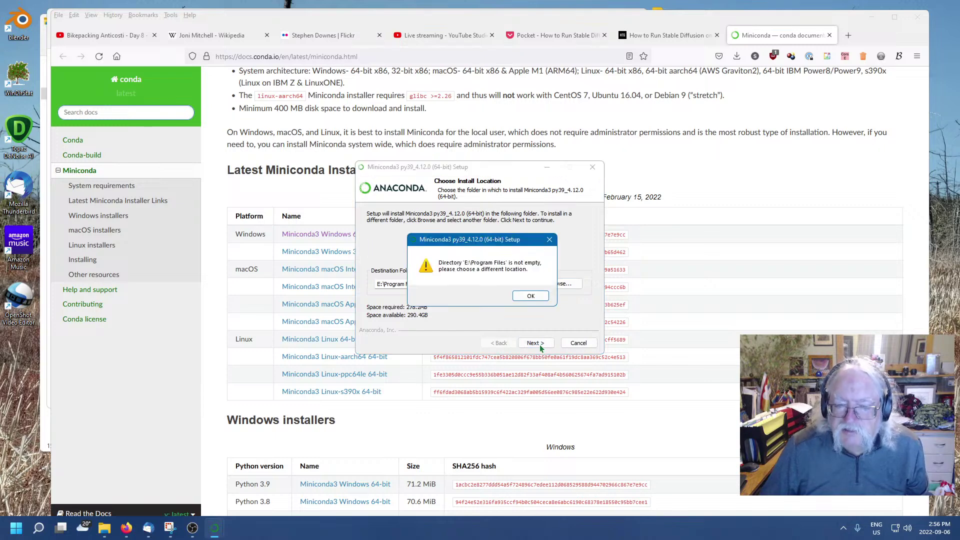
left_click(531, 296)
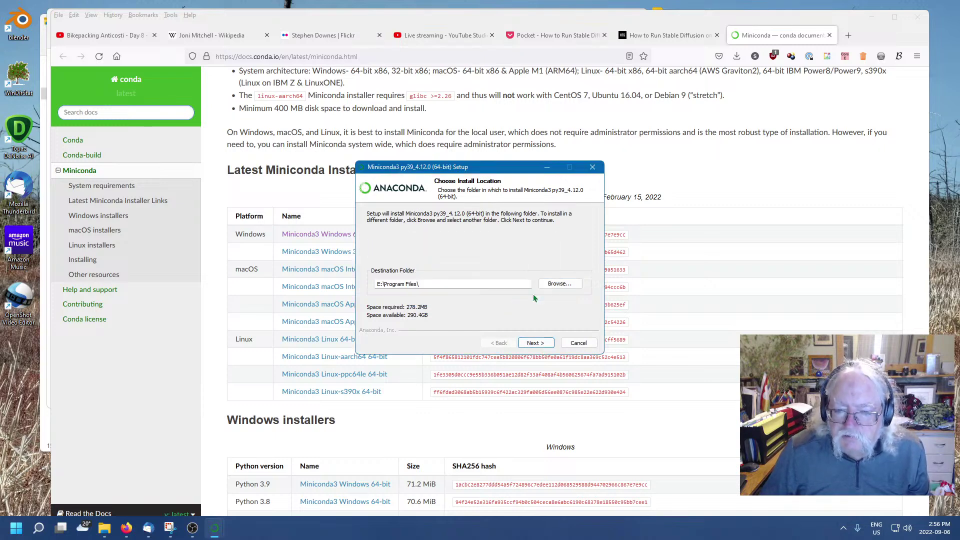
left_click(421, 283)
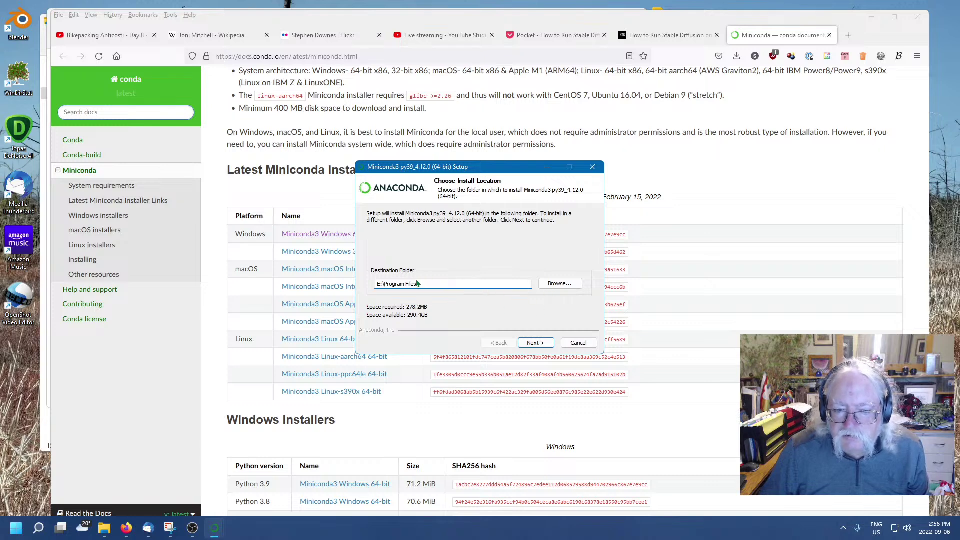
left_click_drag(422, 283, 332, 284)
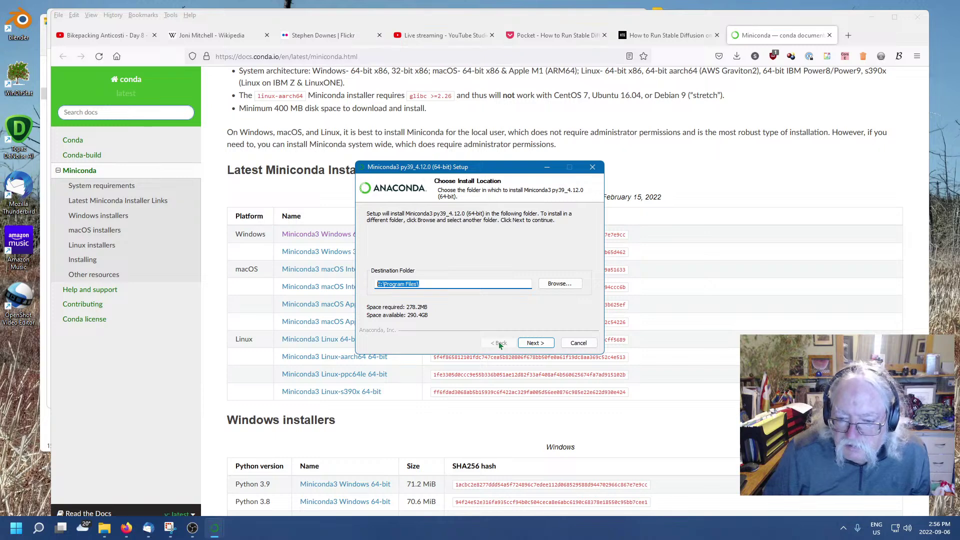
Cancel and quit the Miniconda3 setup, then show Firefox's recent downloads.
left_click(568, 287)
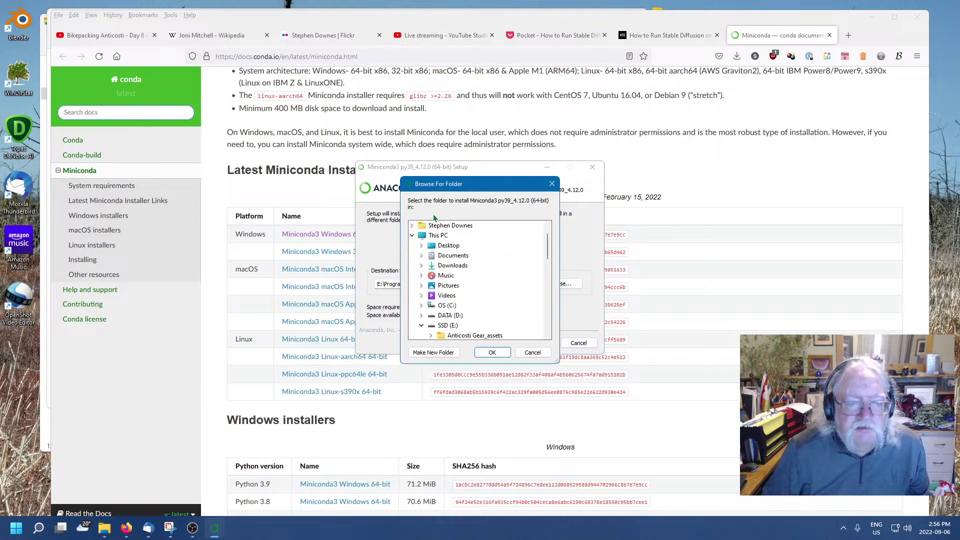
left_click(544, 350)
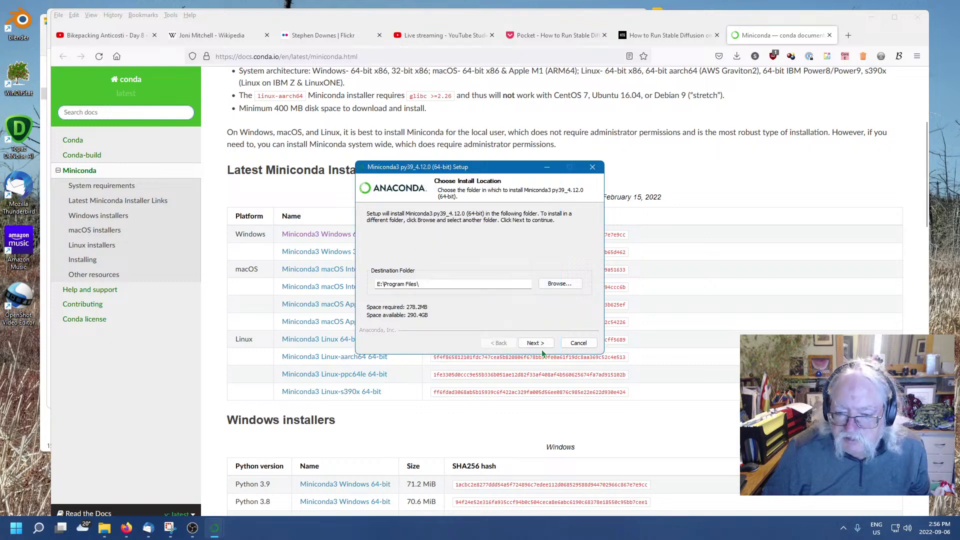
left_click(588, 346)
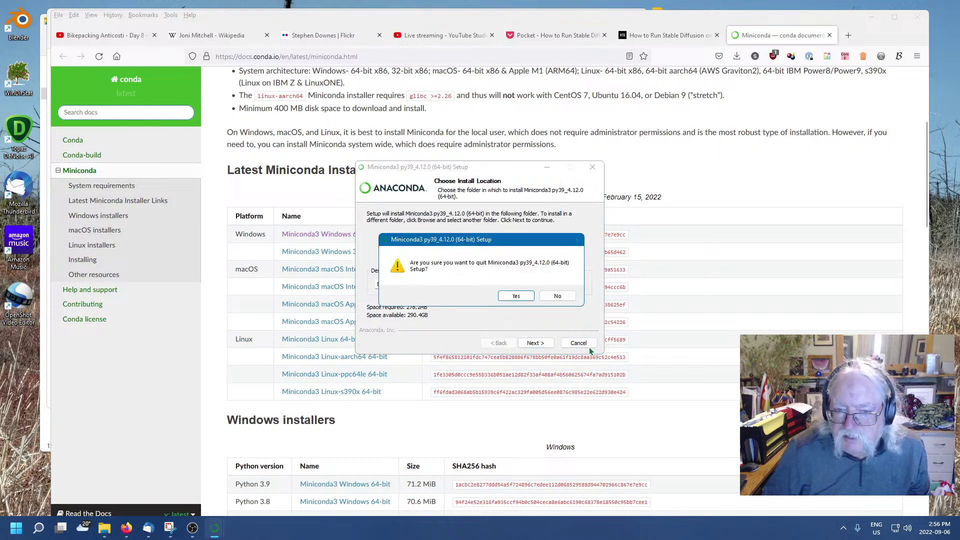
left_click(519, 296)
left_click(737, 56)
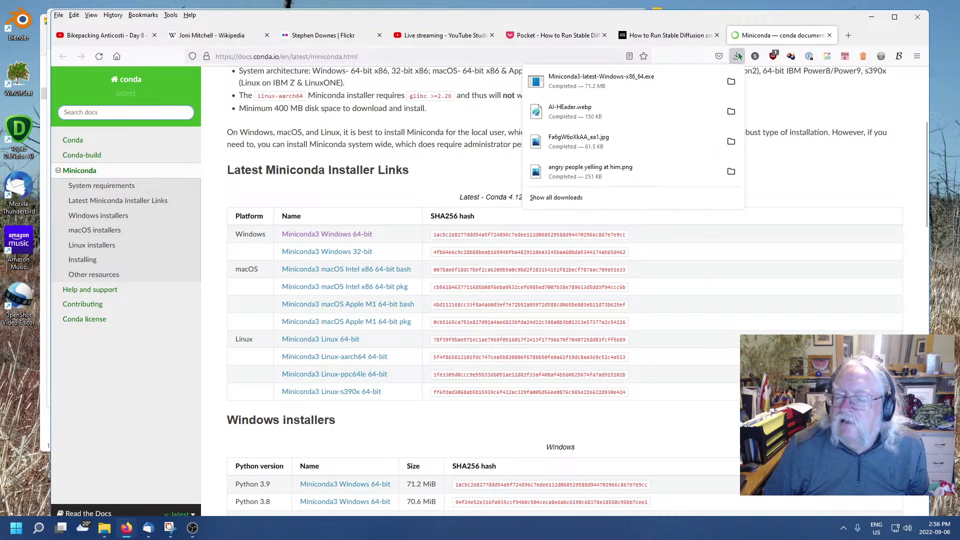
Relaunch the installer for All Users, changing the destination to E:\ProgramData\Miniconda3.
left_click(560, 83)
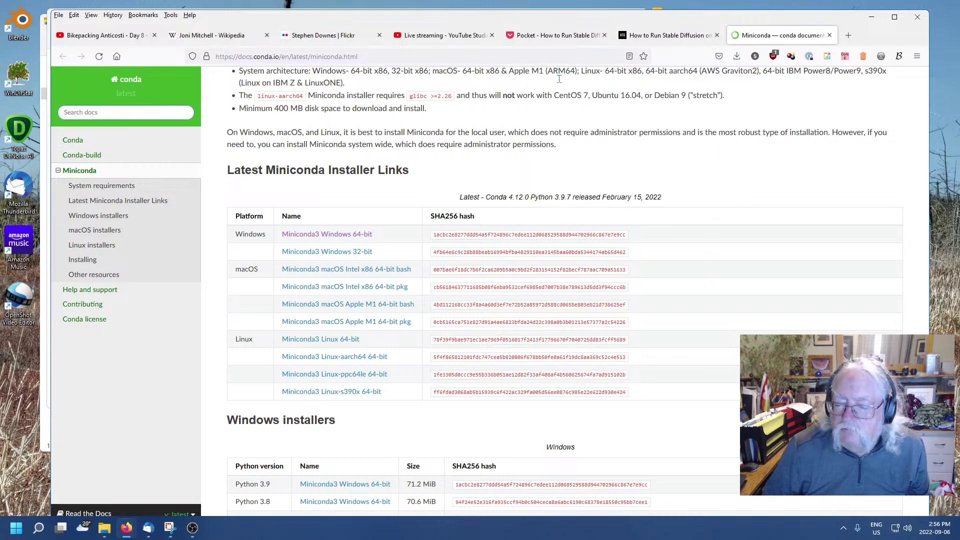
left_click(536, 343)
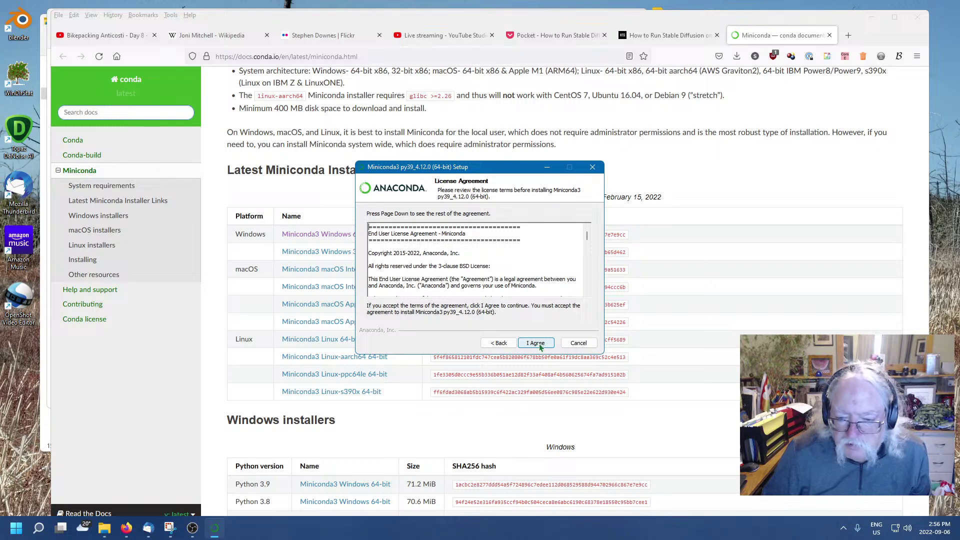
left_click(535, 344)
left_click(410, 265)
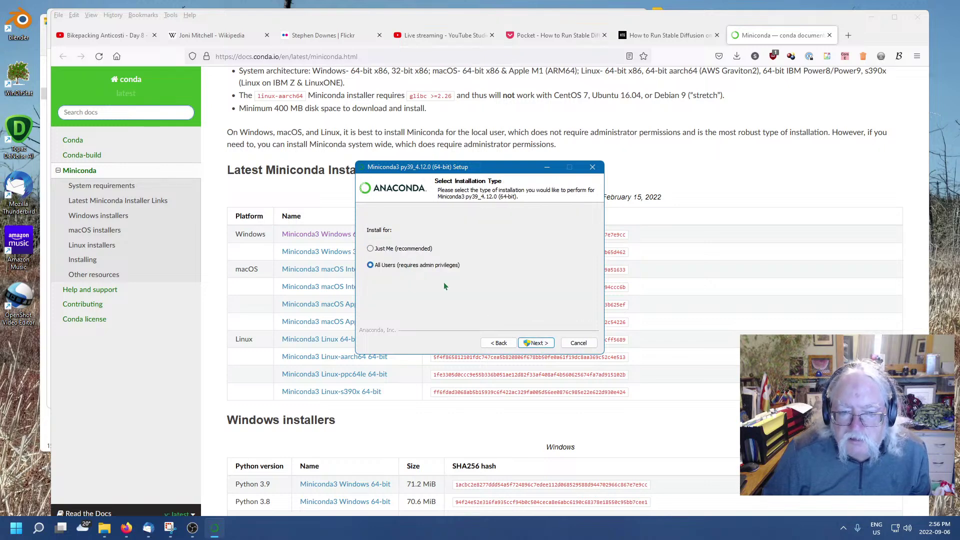
left_click(535, 343)
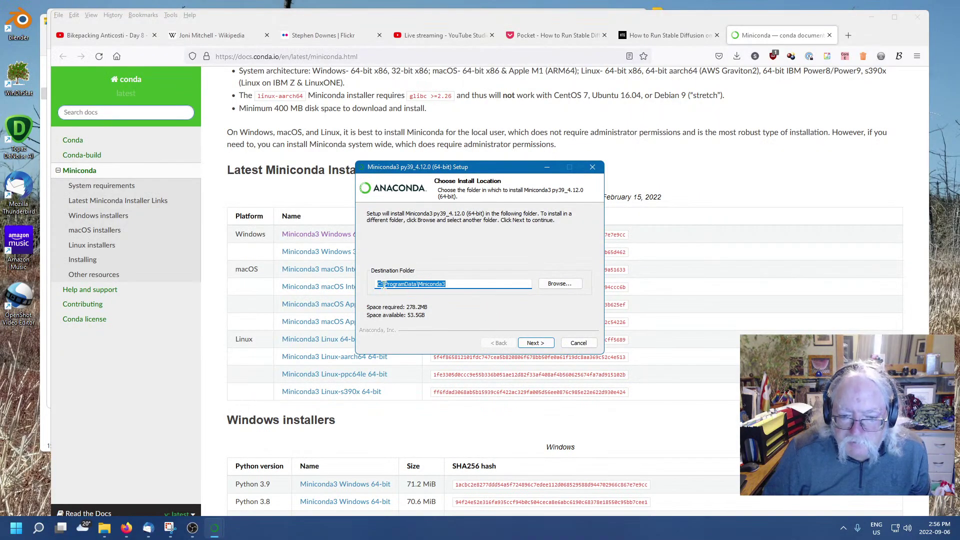
left_click(417, 284)
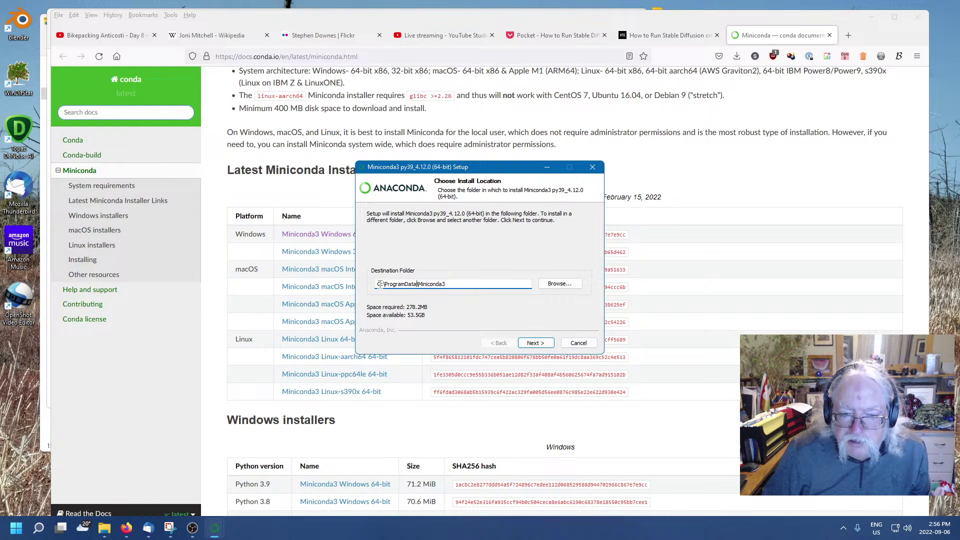
key("BackSpace")
type("E")
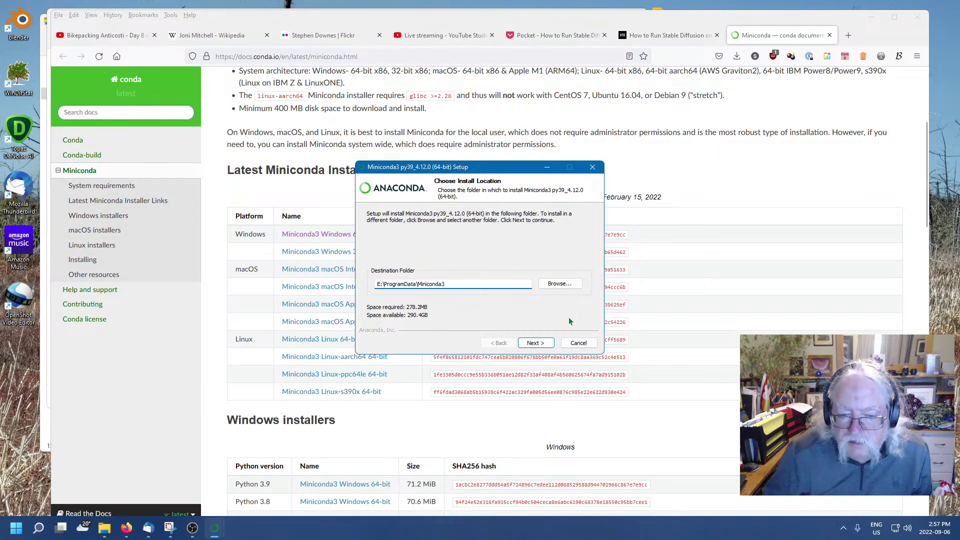
left_click(532, 345)
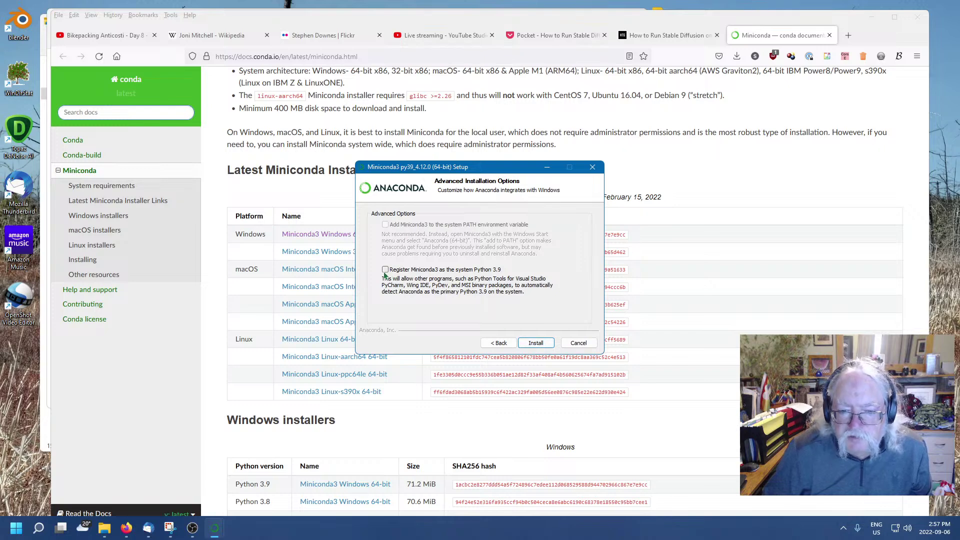
Keep Miniconda3 registered as system Python 3.9, dismiss the existing-Python warning, and install.
left_click(385, 270)
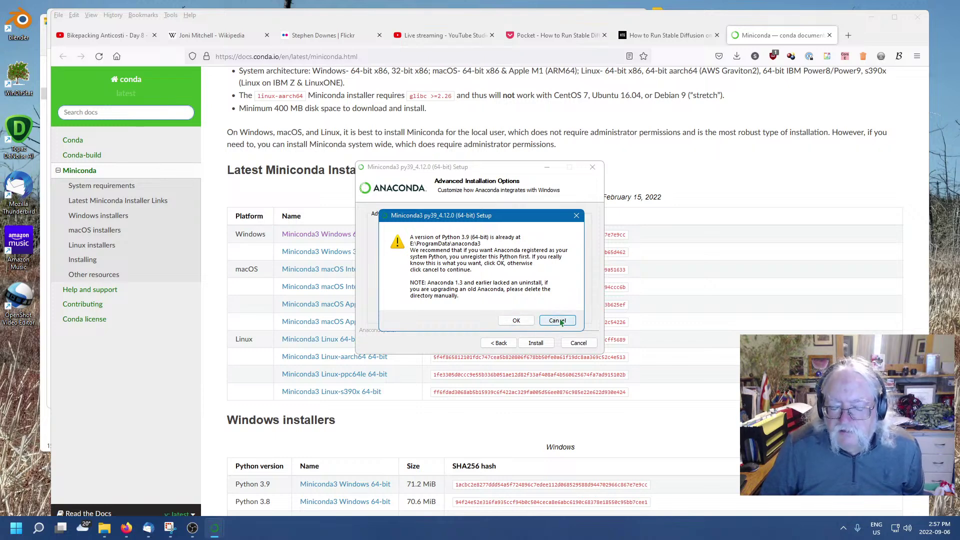
left_click(513, 320)
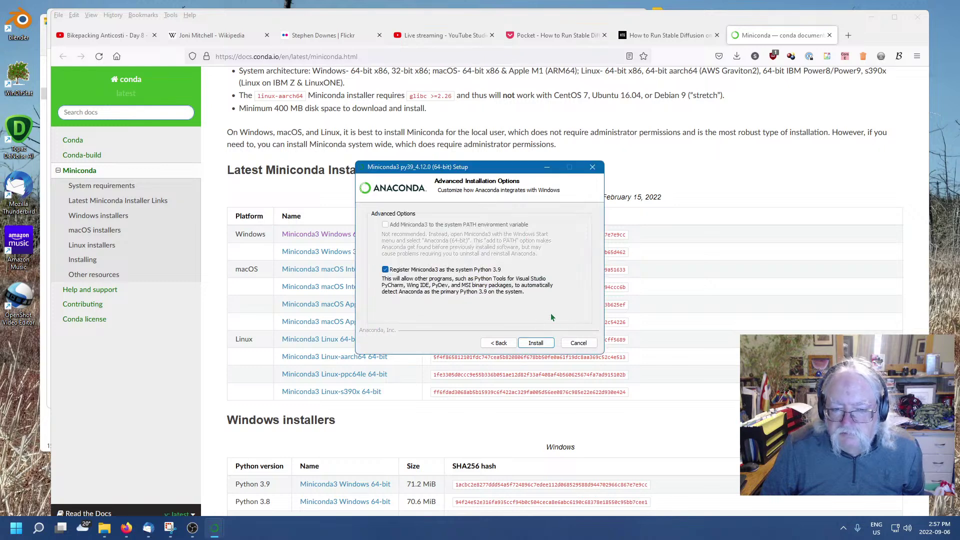
left_click(535, 344)
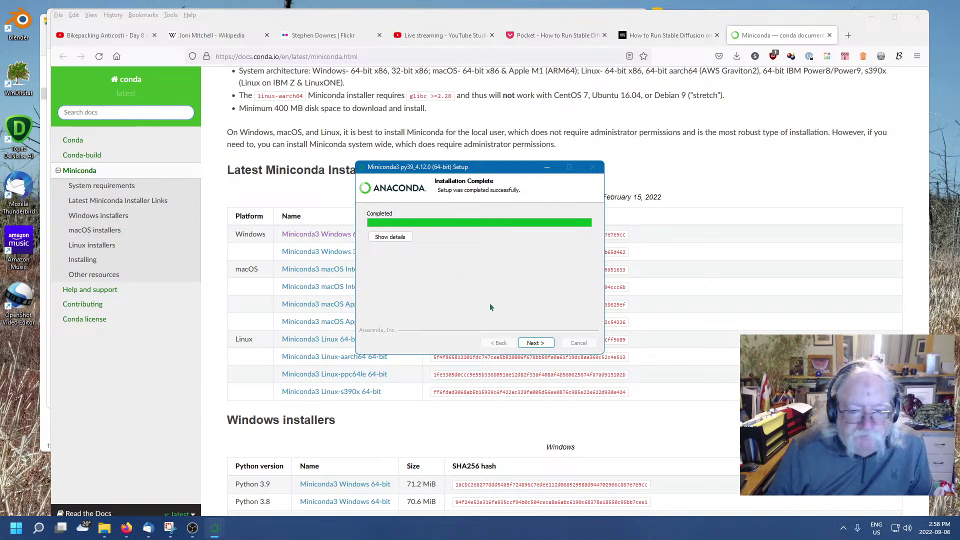
Finish the Miniconda3 installer and switch Firefox back to the How-To Geek guide tab.
left_click(541, 345)
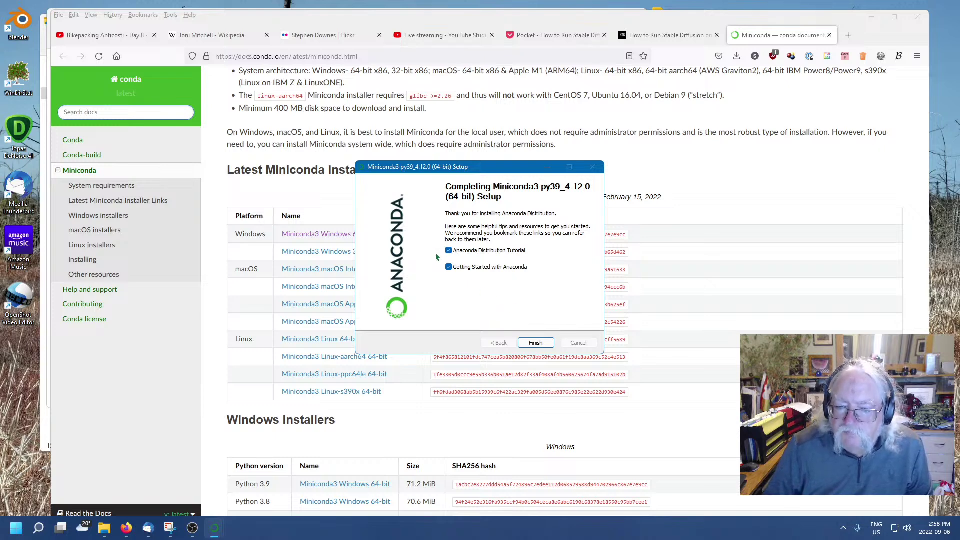
left_click(535, 343)
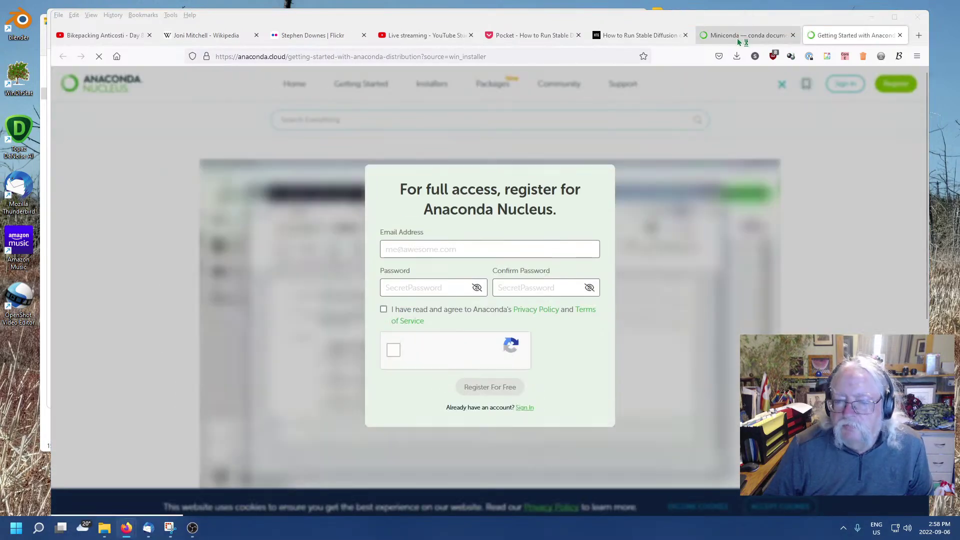
left_click(738, 37)
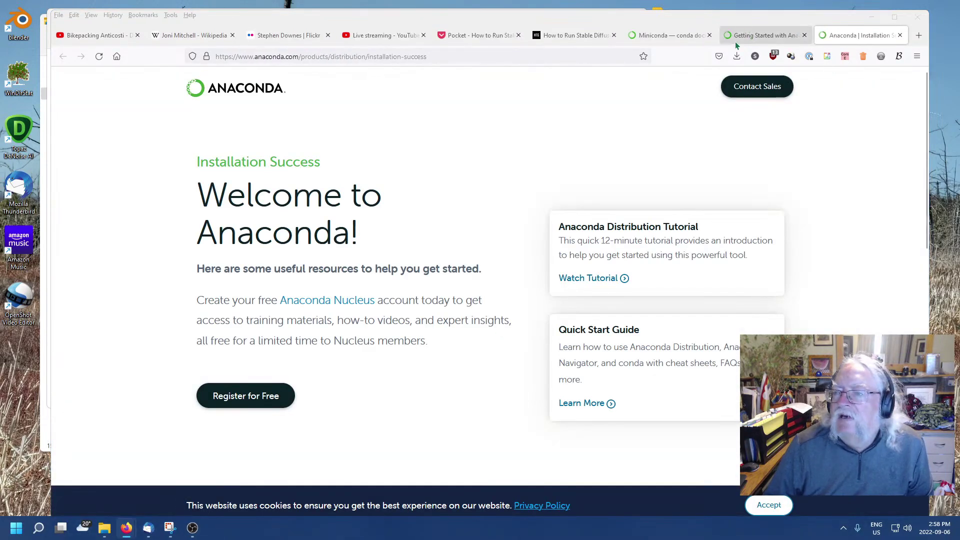
left_click(589, 37)
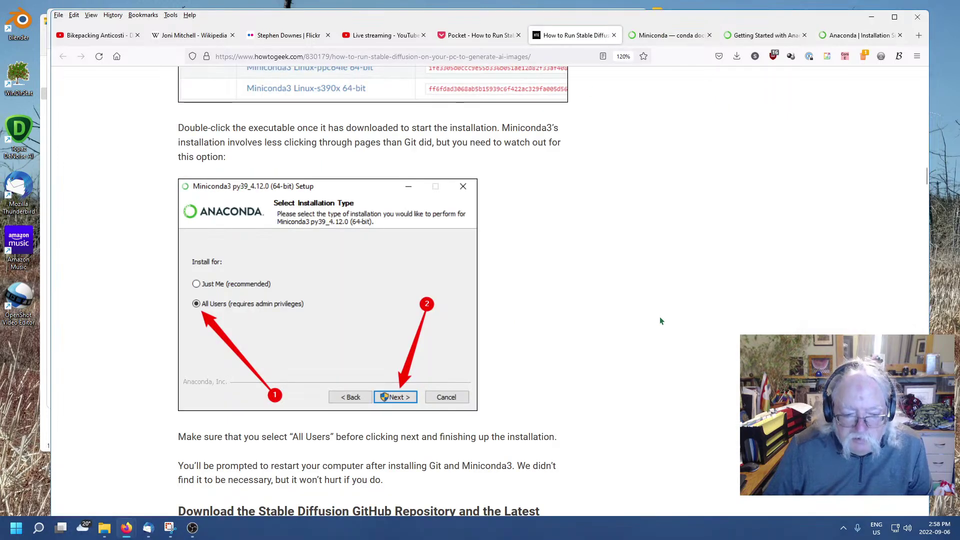
Scroll to the 'Download the Stable Diffusion GitHub Repository' section and right-click the checkpoint link.
scroll(660, 320, "down", 5)
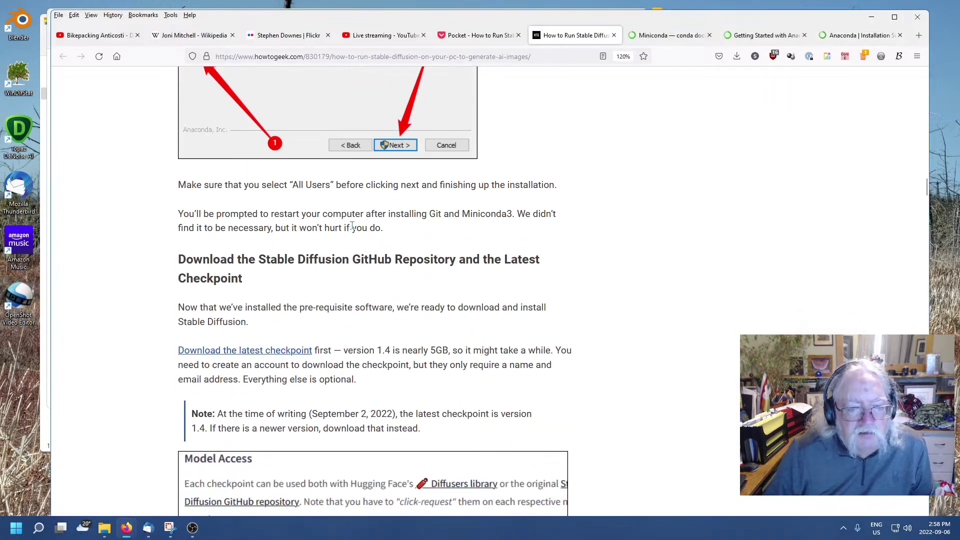
scroll(391, 221, "down", 3)
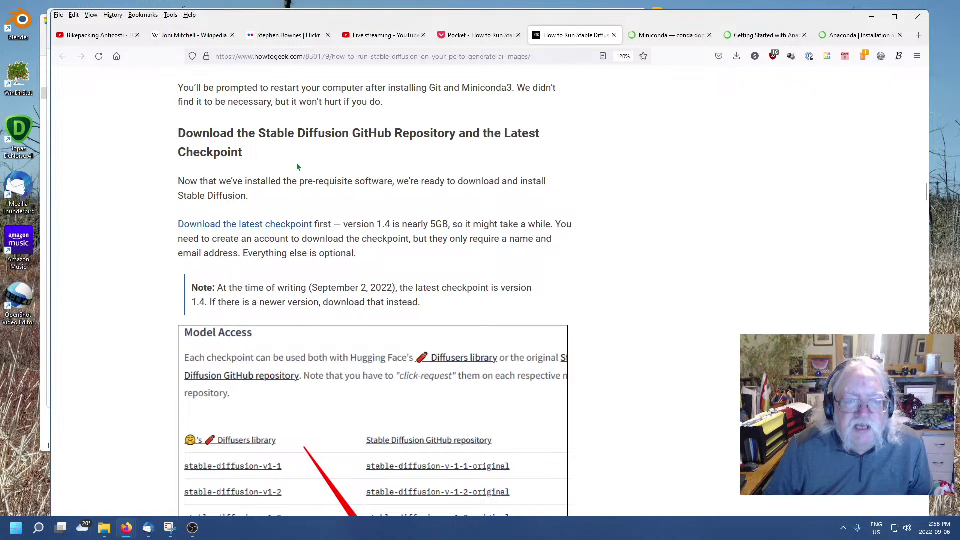
scroll(357, 170, "down", 1)
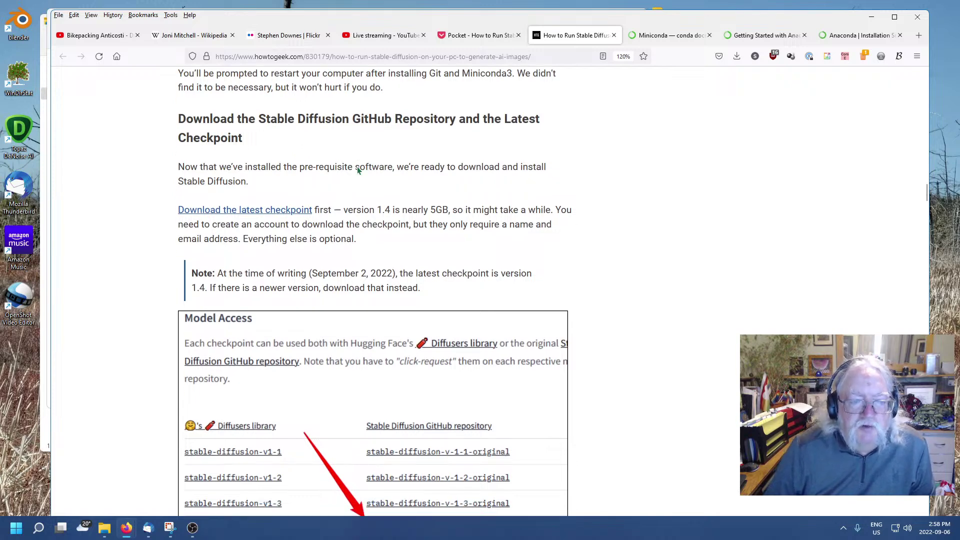
scroll(345, 145, "up", 1)
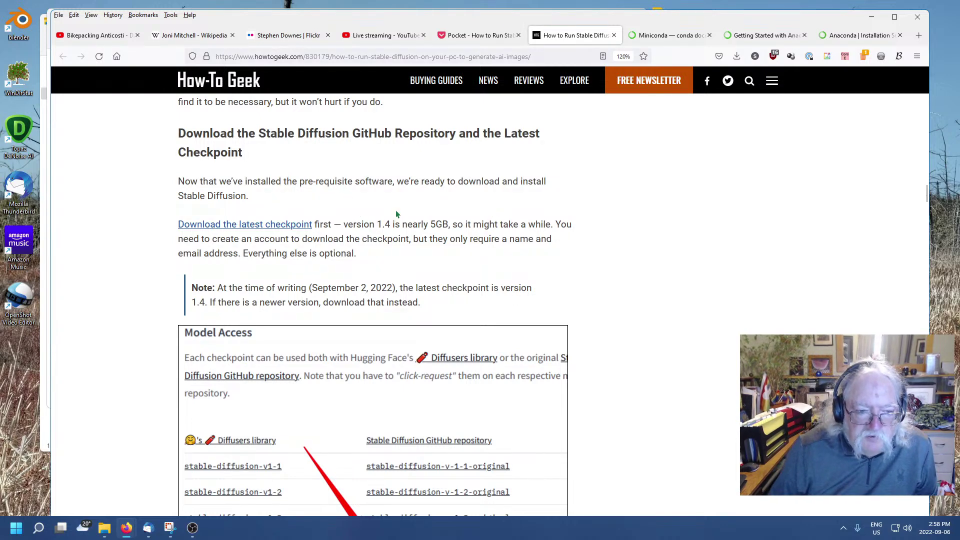
scroll(394, 210, "down", 2)
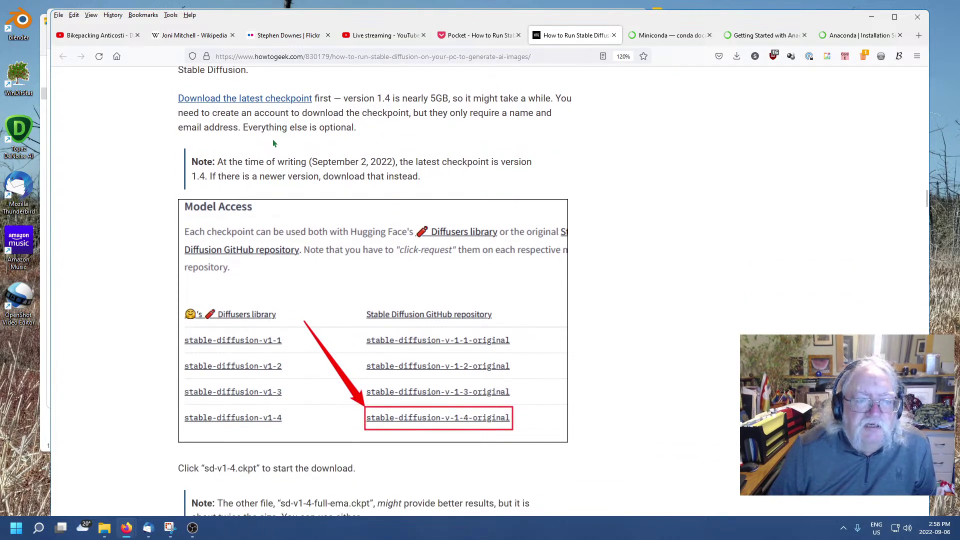
scroll(382, 142, "up", 1)
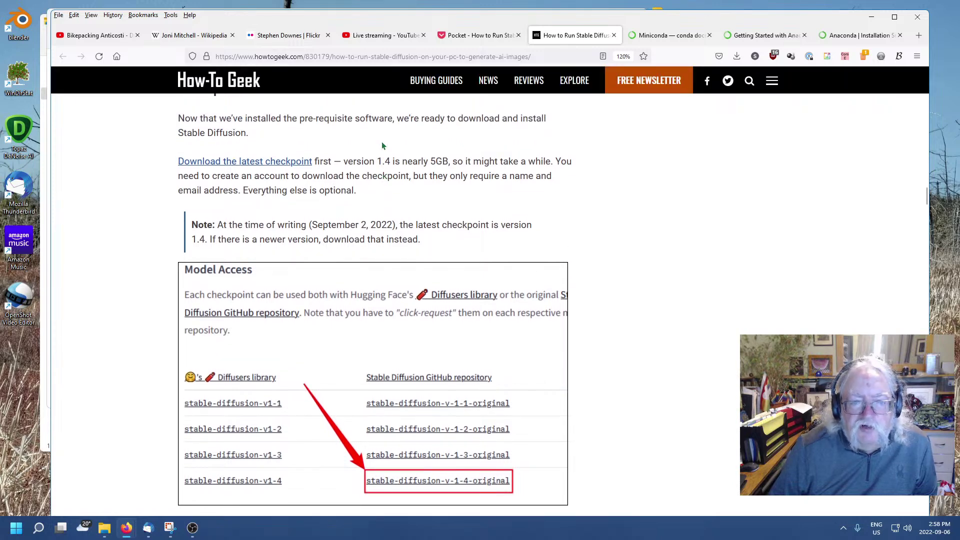
scroll(381, 145, "up", 2)
scroll(380, 140, "down", 1)
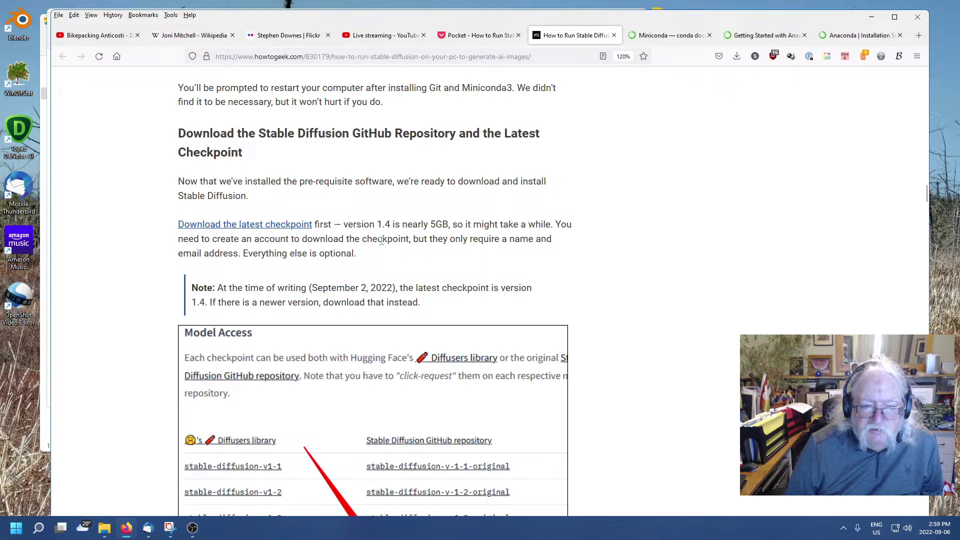
right_click(275, 228)
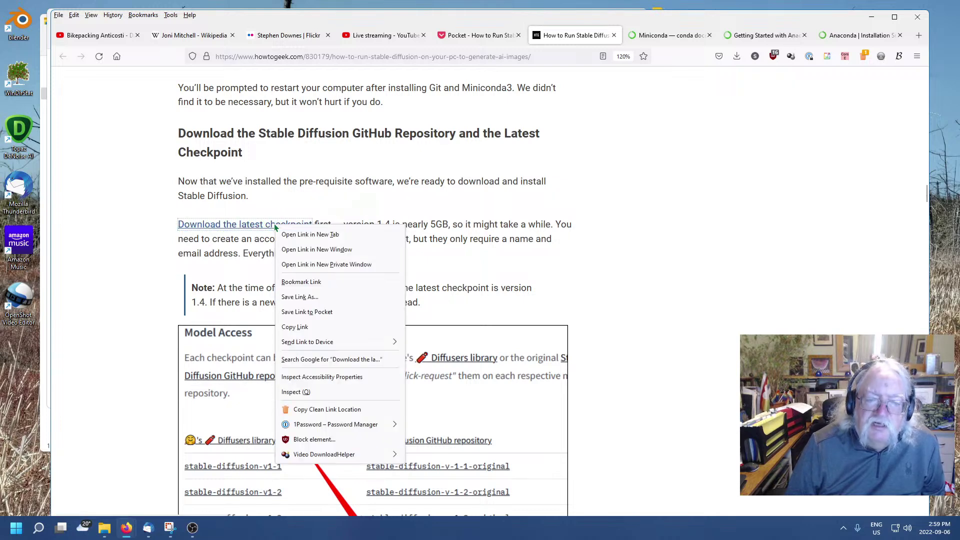
Close the Miniconda documentation and both Anaconda tabs.
left_click(685, 34)
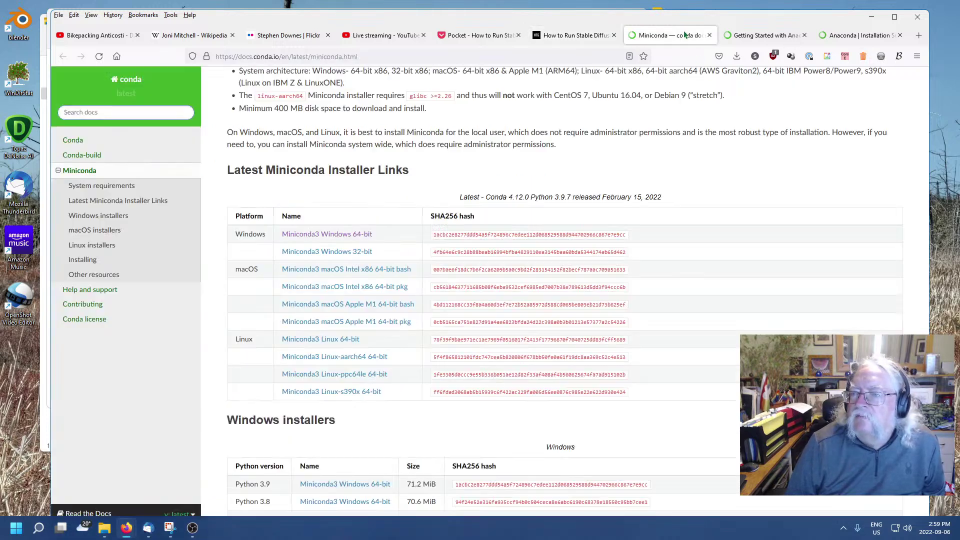
left_click(710, 35)
left_click(710, 35)
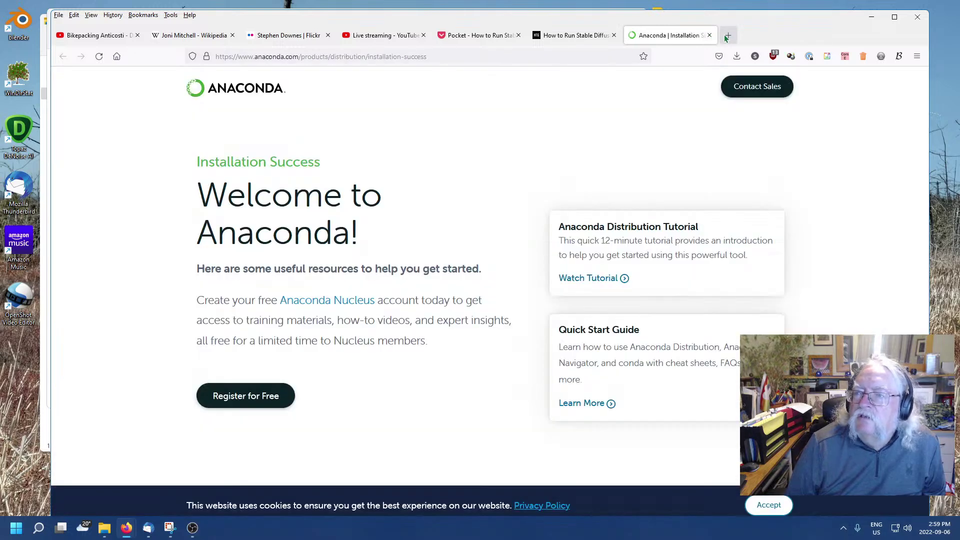
left_click(710, 35)
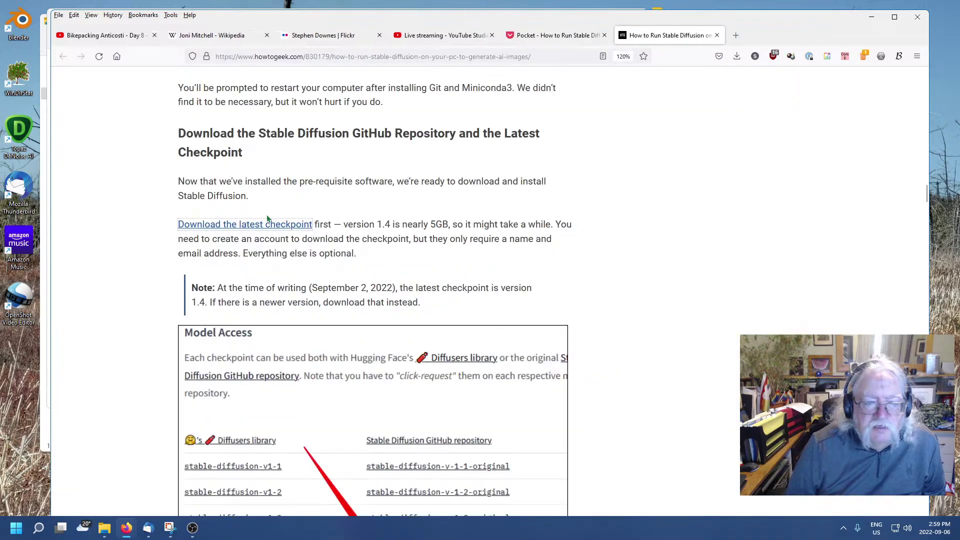
Open the guide's latest-checkpoint link on Hugging Face in a new tab and view it.
right_click(264, 229)
left_click(274, 238)
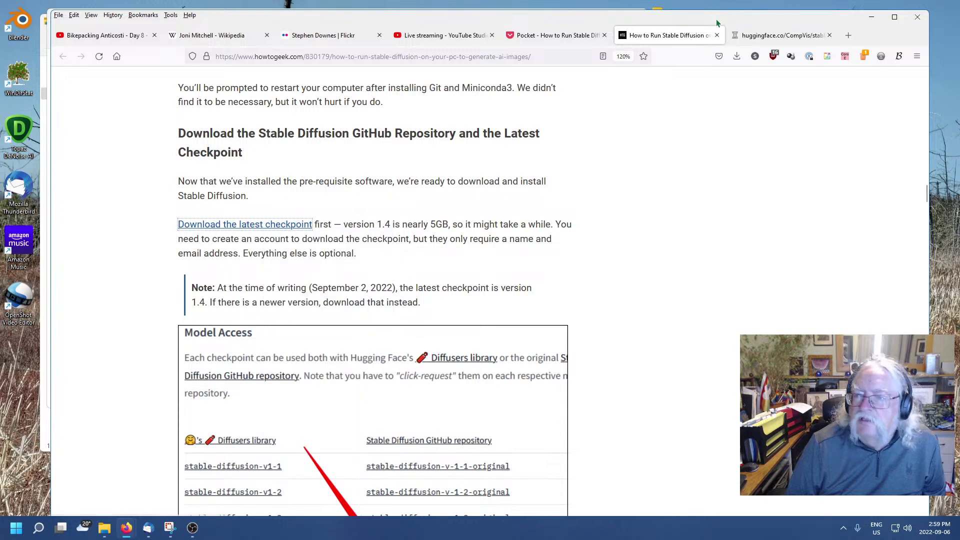
left_click(776, 36)
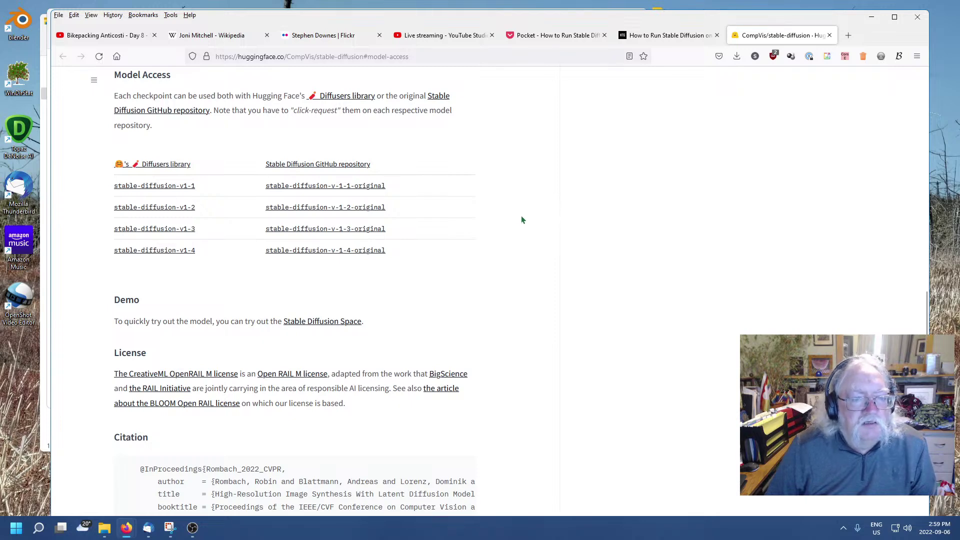
Review the How-To Geek table, then open Hugging Face's stable-diffusion-v-1-4-original model page.
left_click(665, 35)
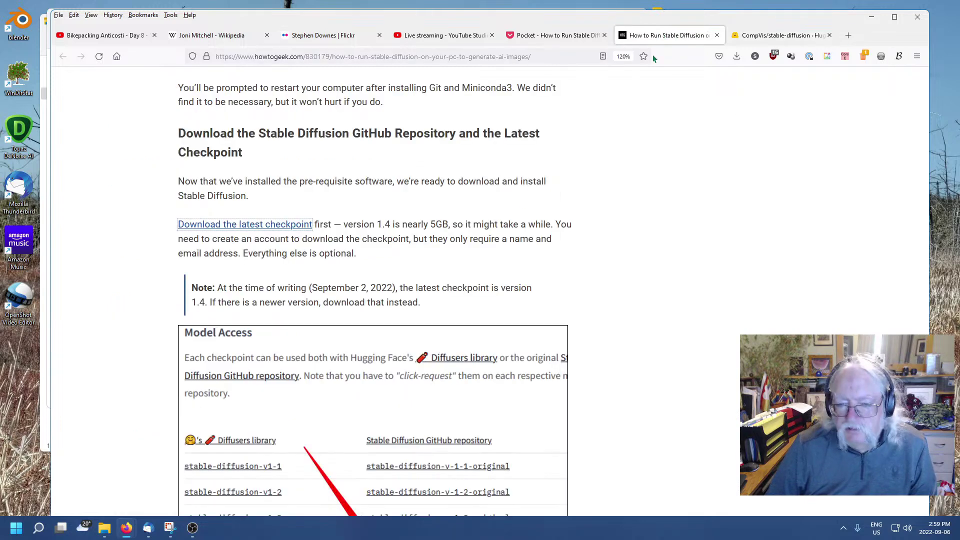
scroll(657, 186, "down", 5)
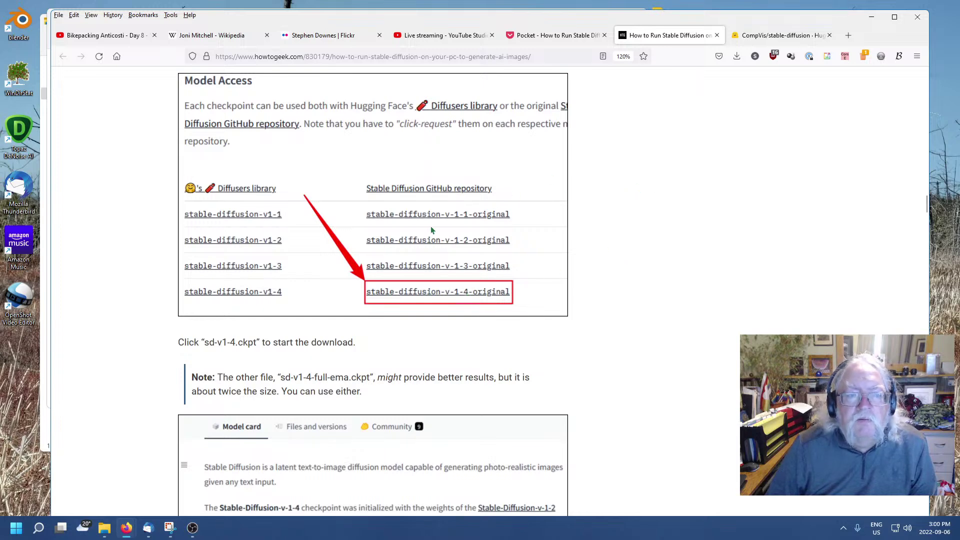
scroll(645, 267, "up", 4)
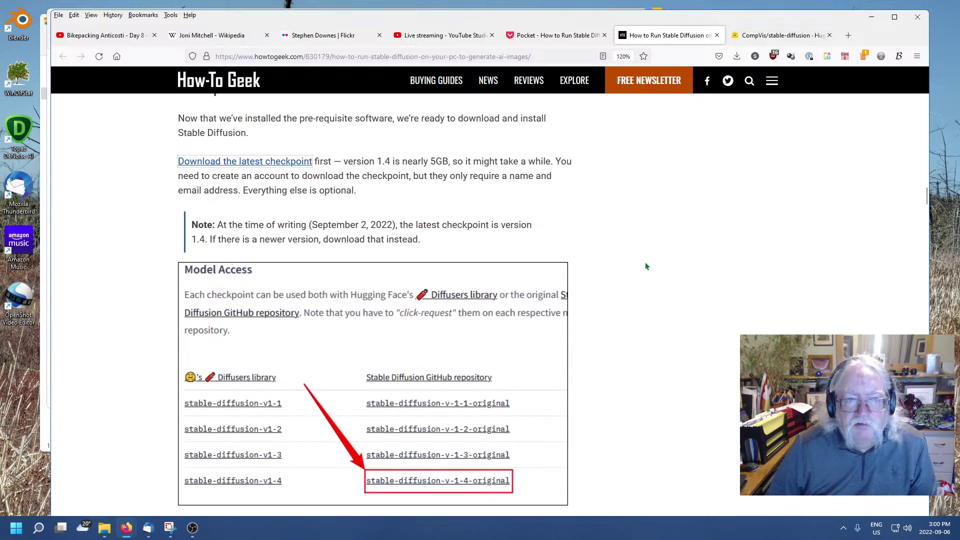
scroll(646, 267, "down", 3)
scroll(645, 266, "down", 3)
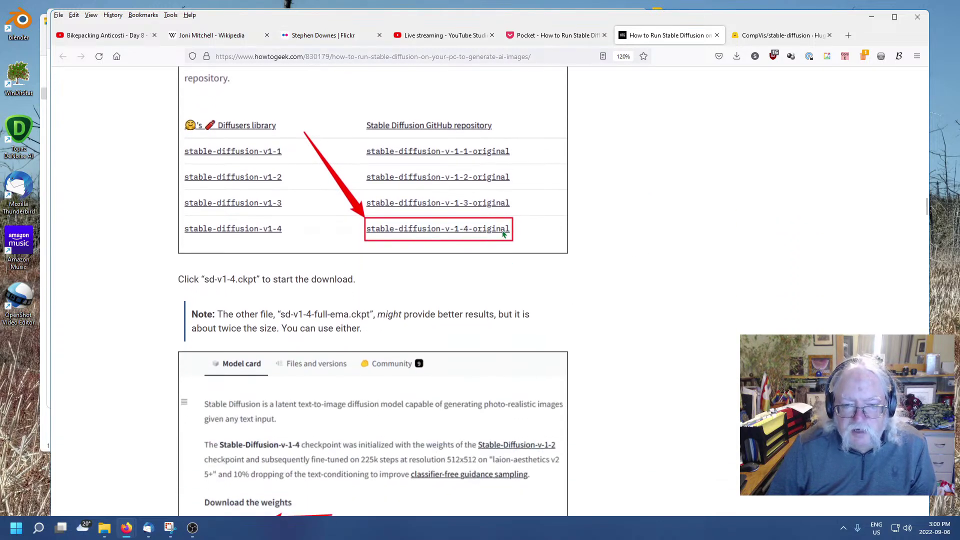
left_click(781, 35)
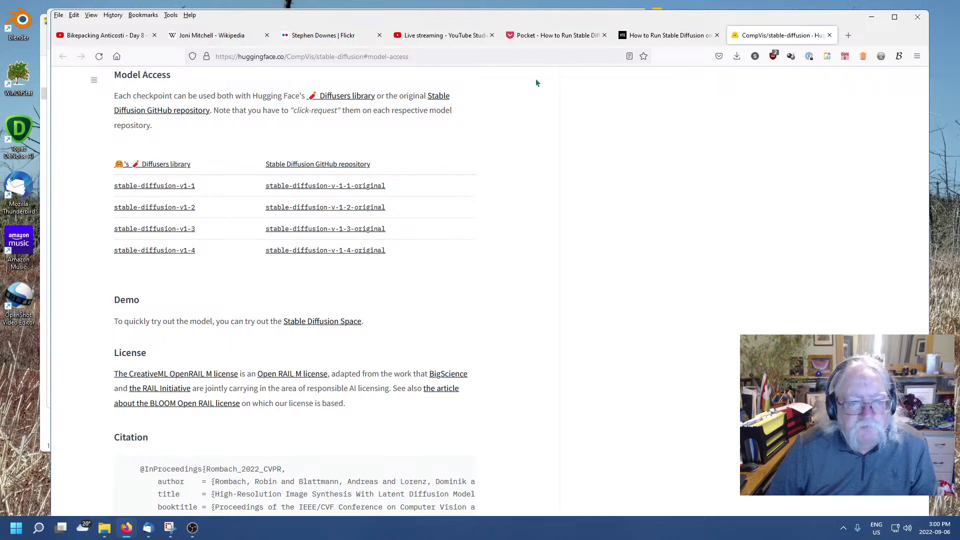
left_click(322, 251)
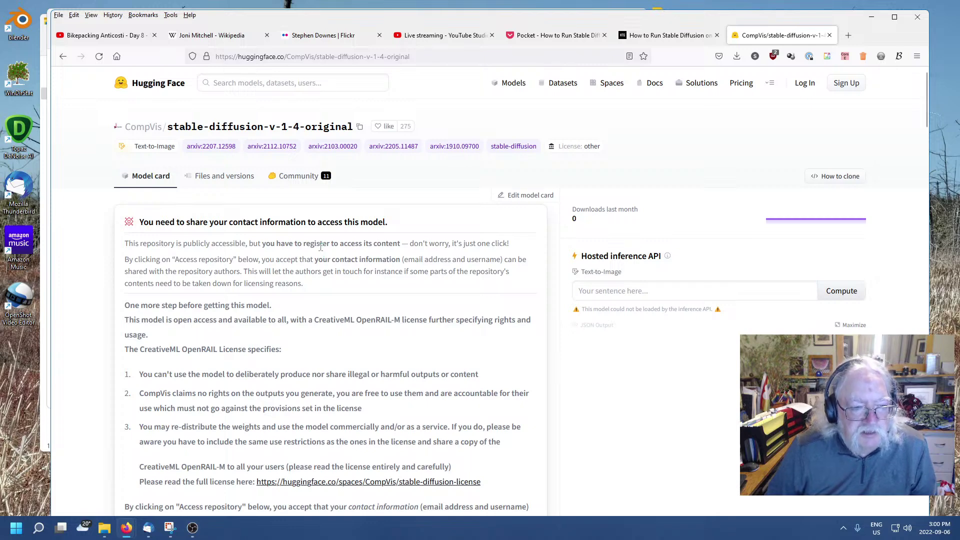
scroll(322, 247, "down", 2)
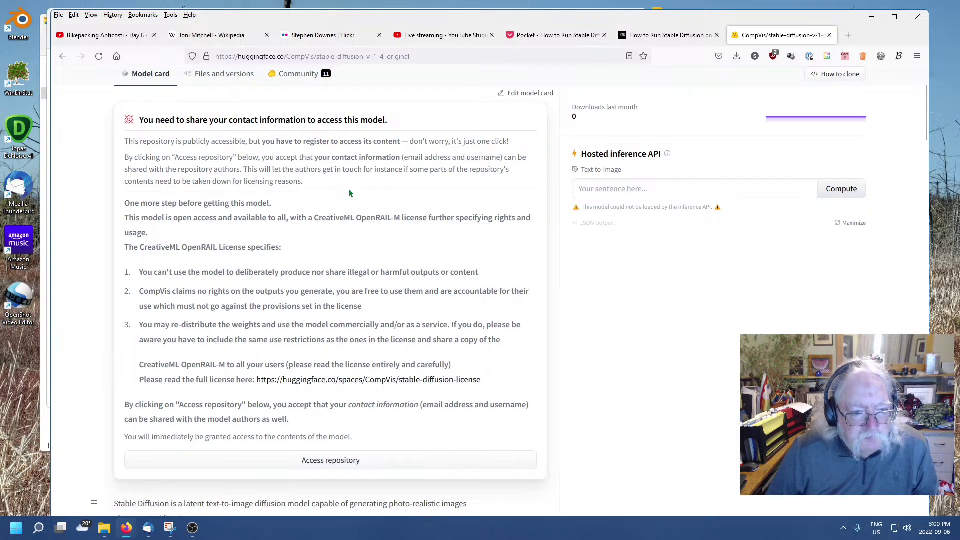
scroll(350, 192, "down", 1)
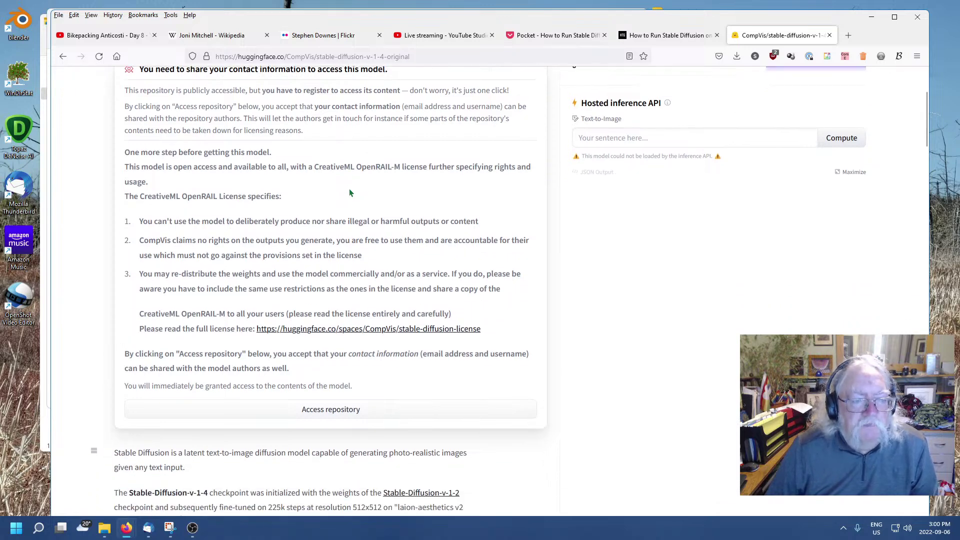
scroll(350, 190, "down", 1)
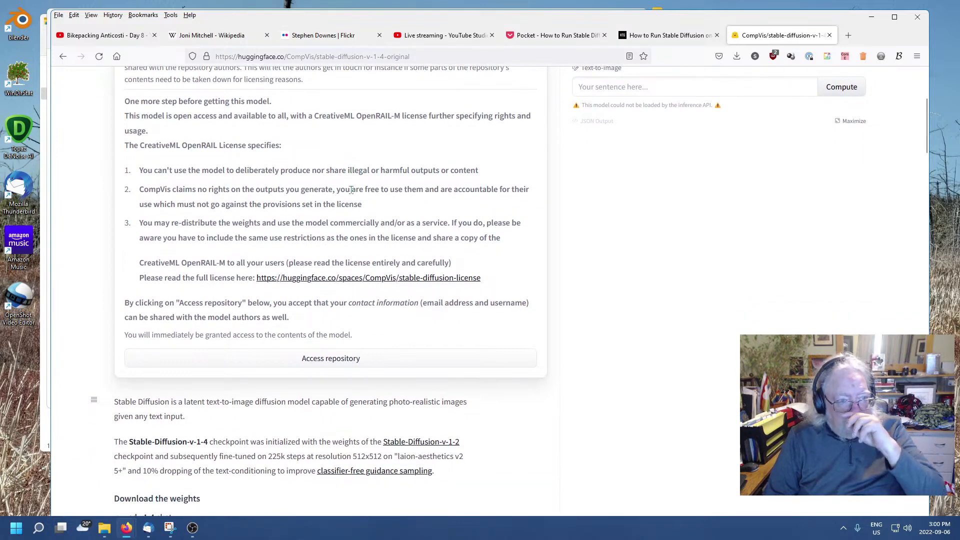
scroll(359, 200, "up", 2)
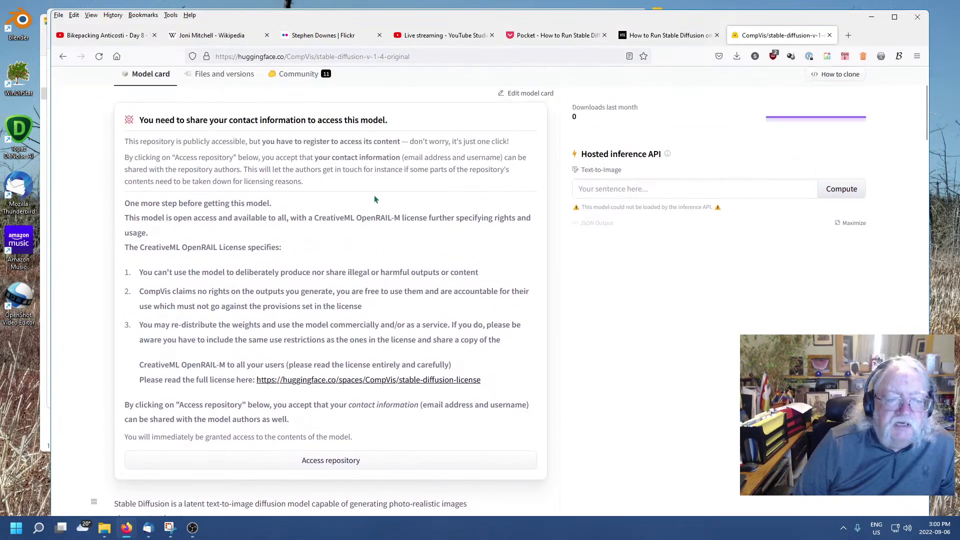
scroll(405, 255, "down", 2)
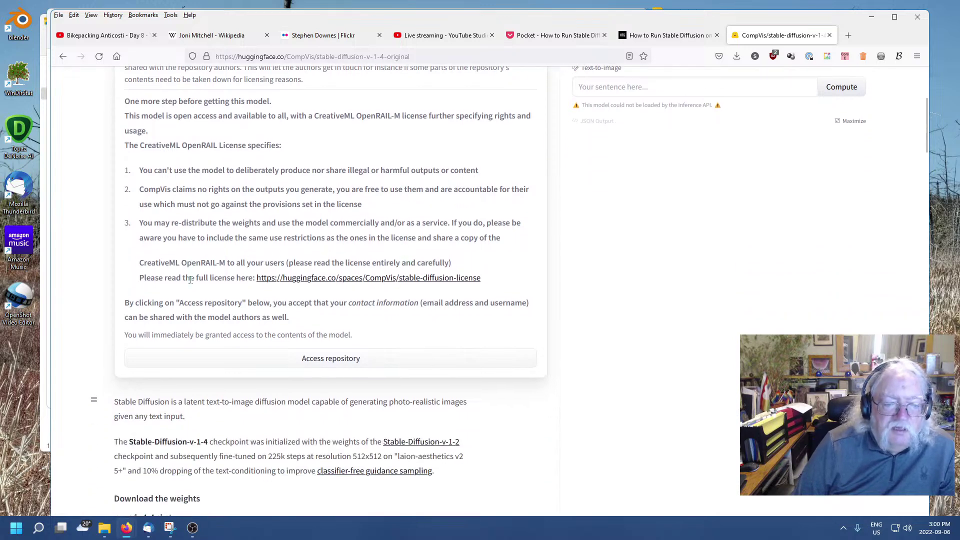
scroll(469, 349, "down", 2)
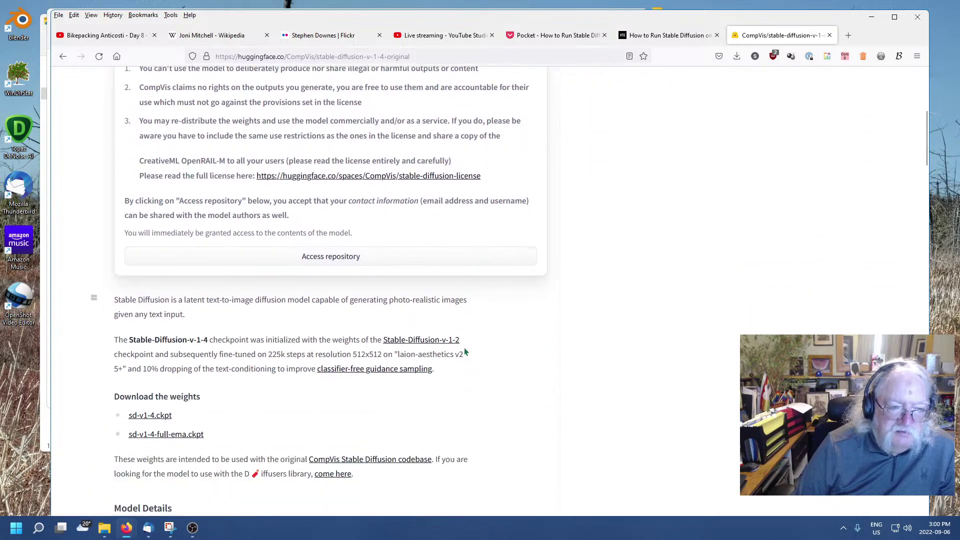
scroll(469, 343, "up", 2)
left_click(665, 36)
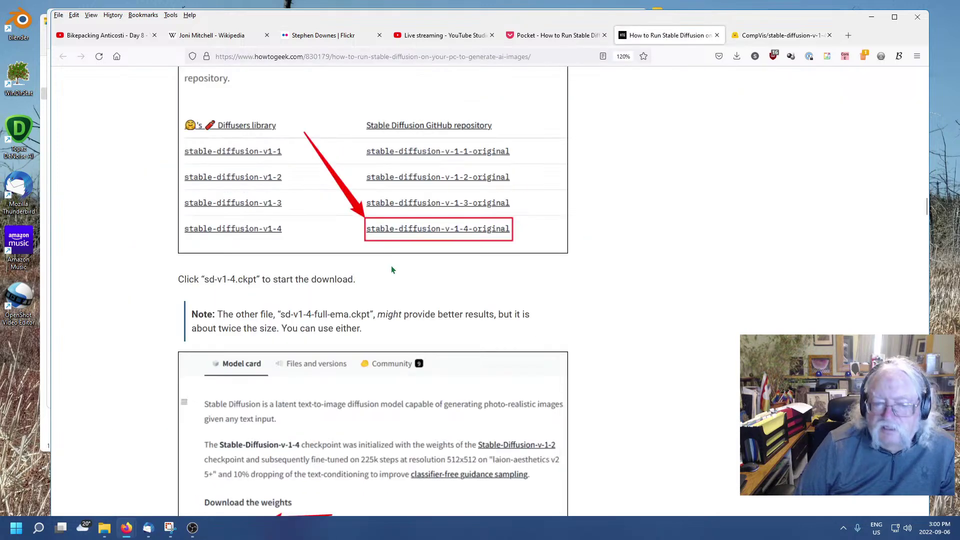
scroll(391, 266, "down", 3)
scroll(609, 286, "up", 2)
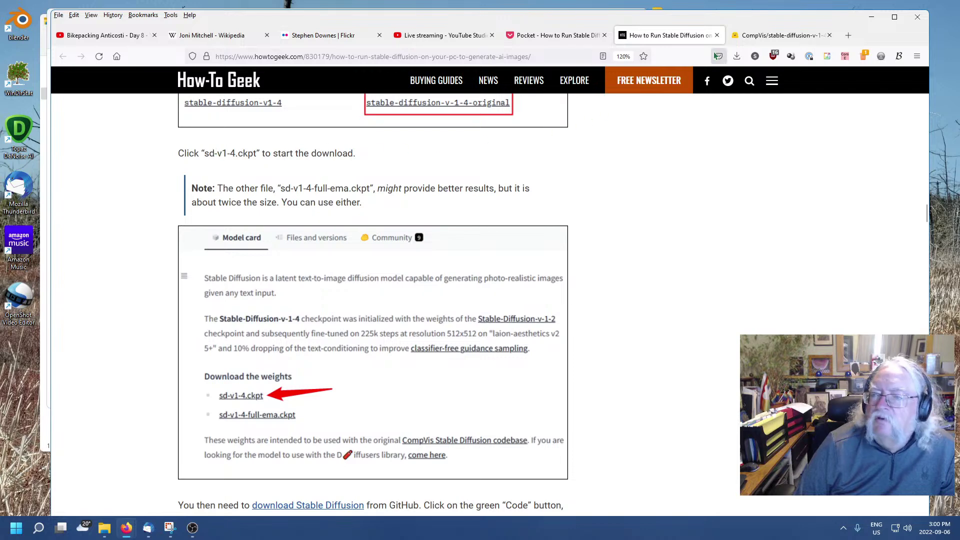
left_click(782, 35)
scroll(296, 252, "up", 4)
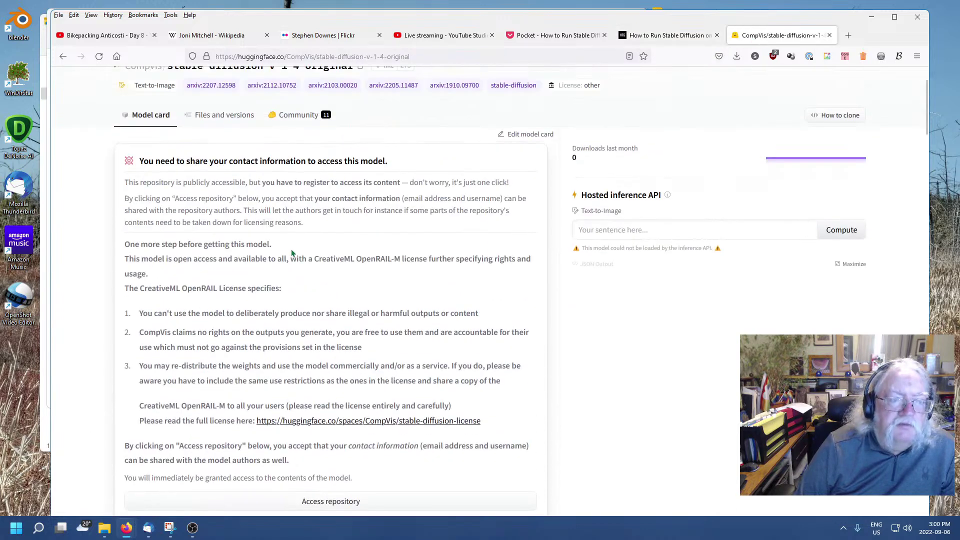
scroll(291, 252, "down", 4)
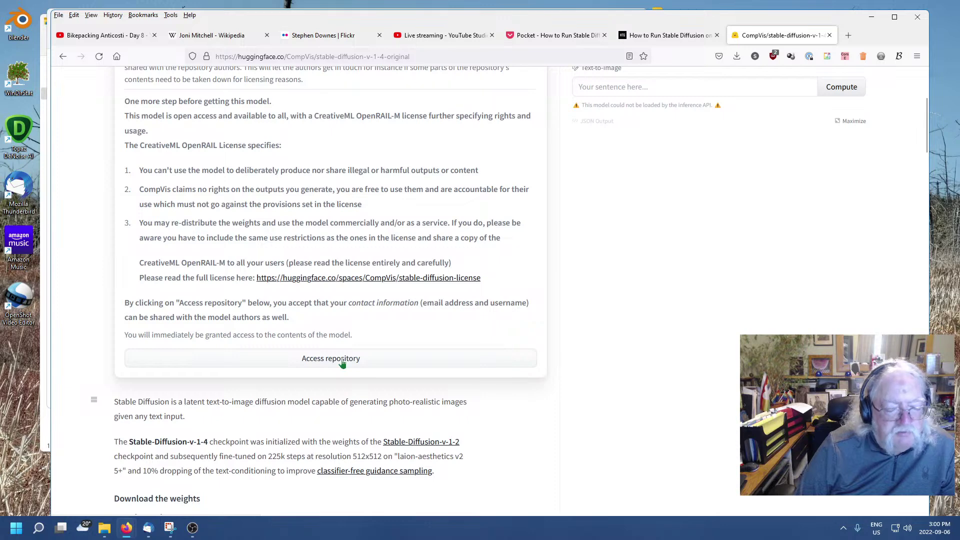
Request repository access and start a Hugging Face sign-up using the suggested email address.
left_click(342, 361)
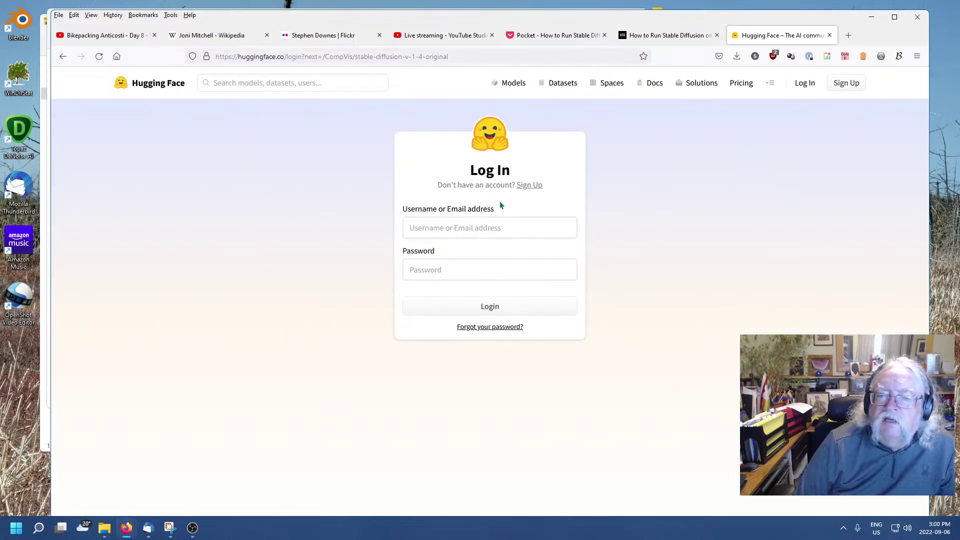
left_click(524, 189)
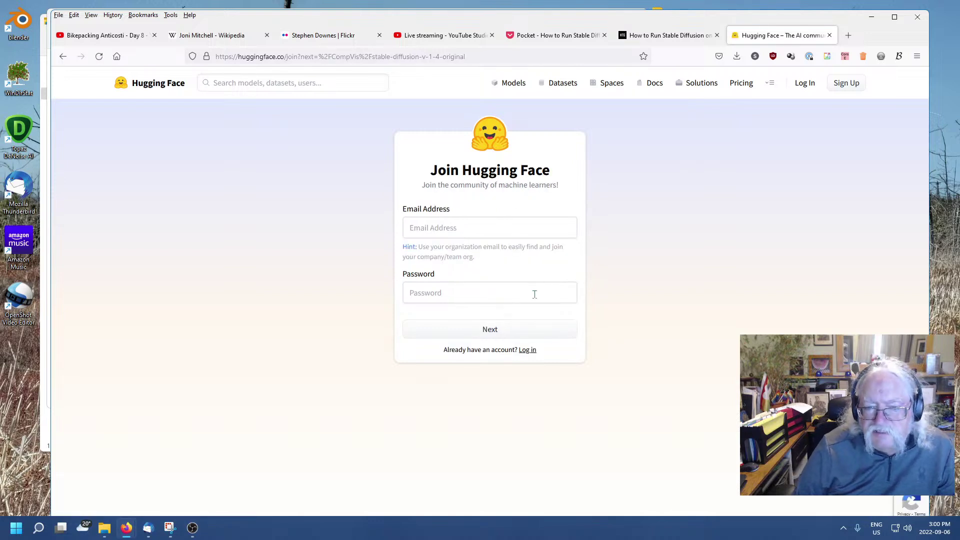
left_click(466, 223)
type("stephen")
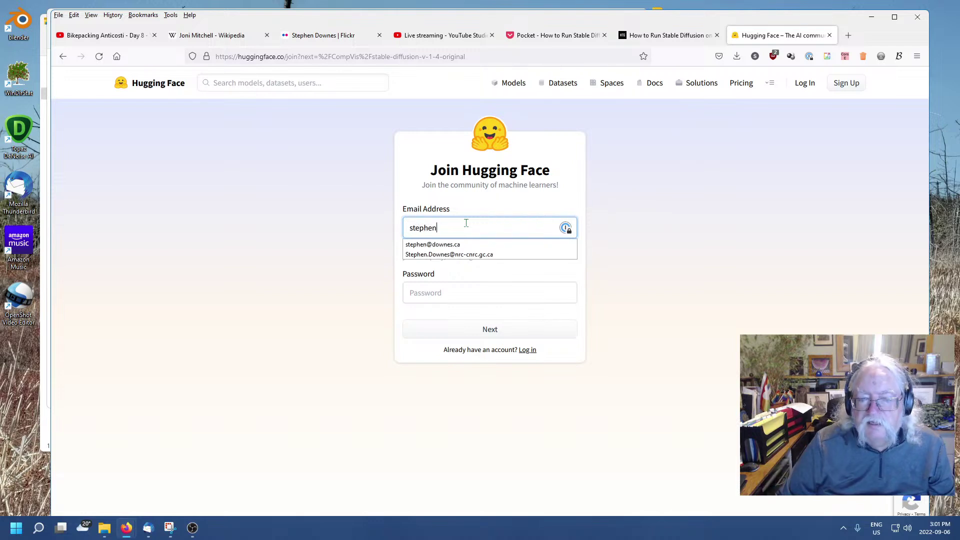
left_click(442, 245)
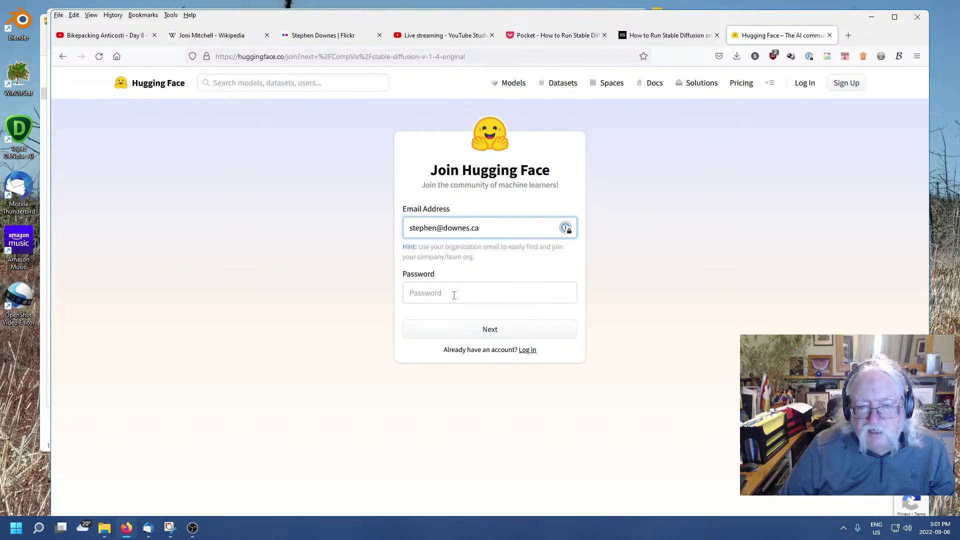
Enter an account password, unlock 1Password, and save the new login.
left_click(453, 294)
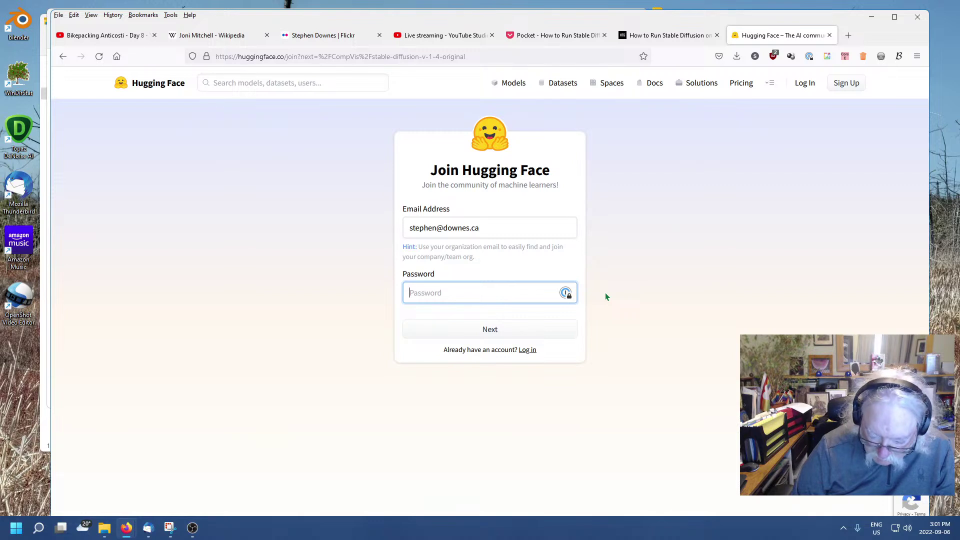
type("•••••••")
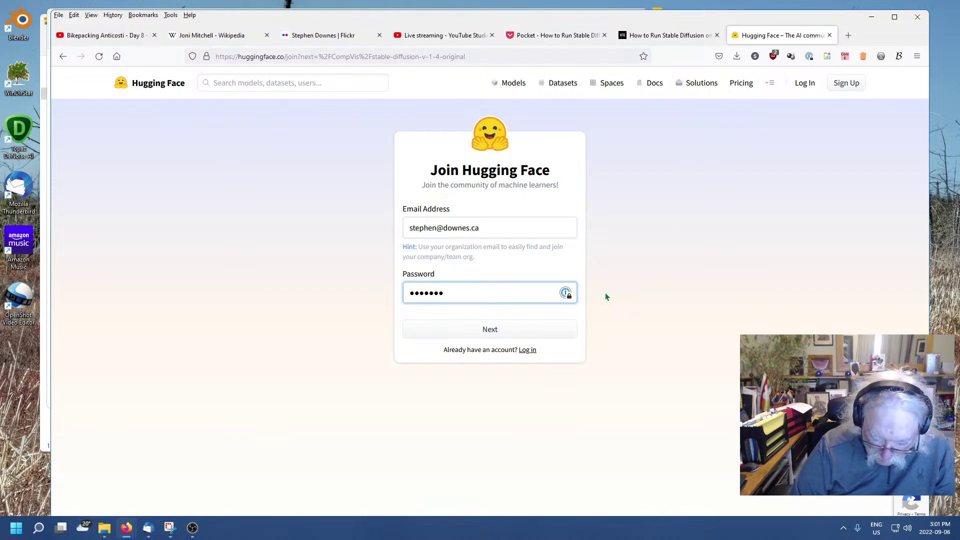
type("•••••••")
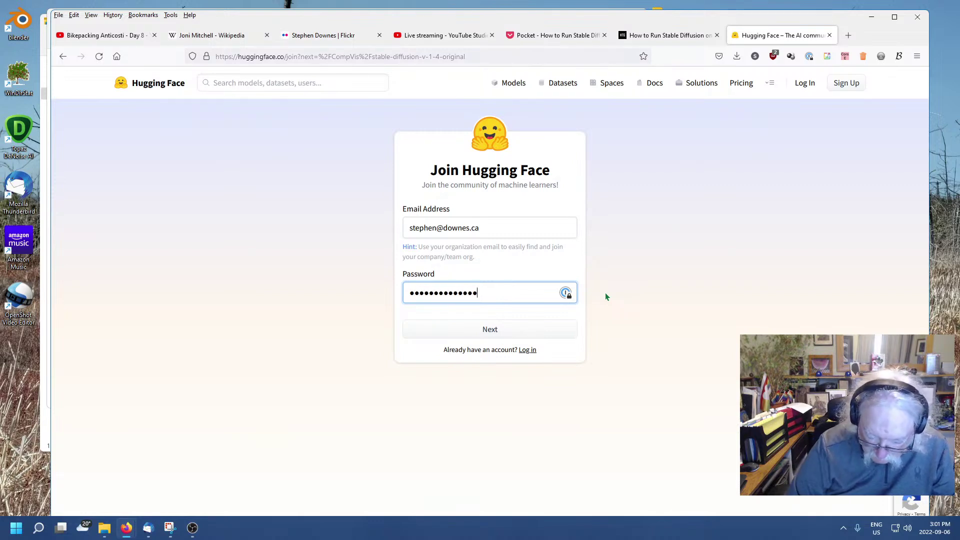
type("••••••")
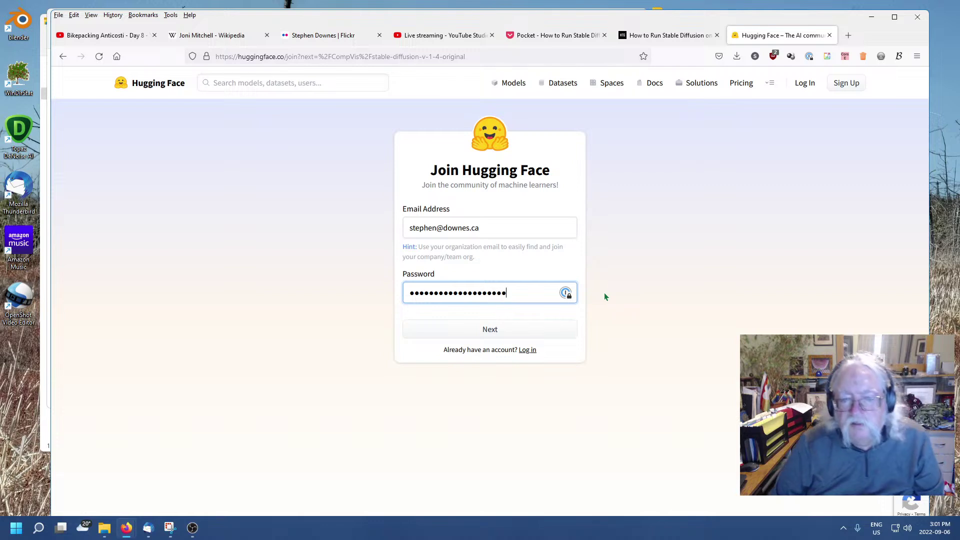
left_click(566, 295)
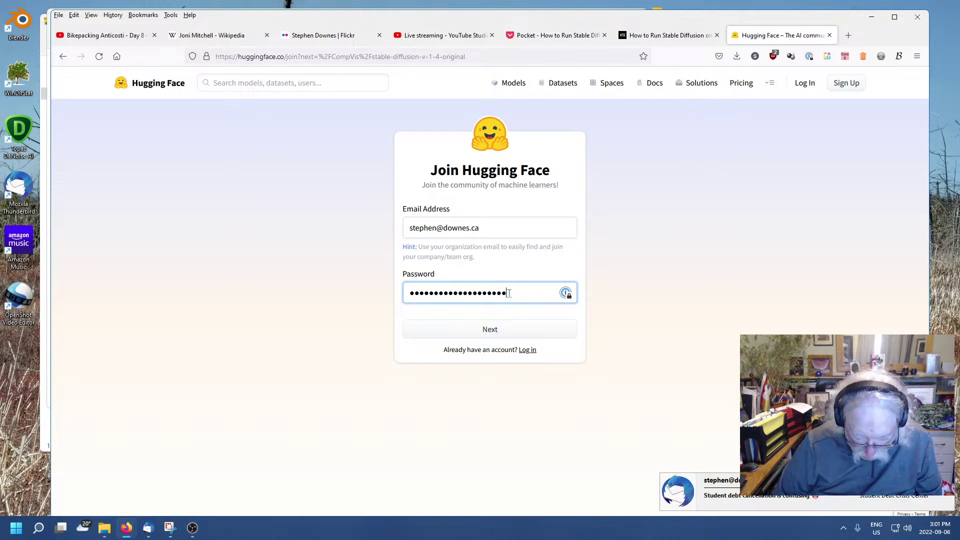
key("ctrl+period")
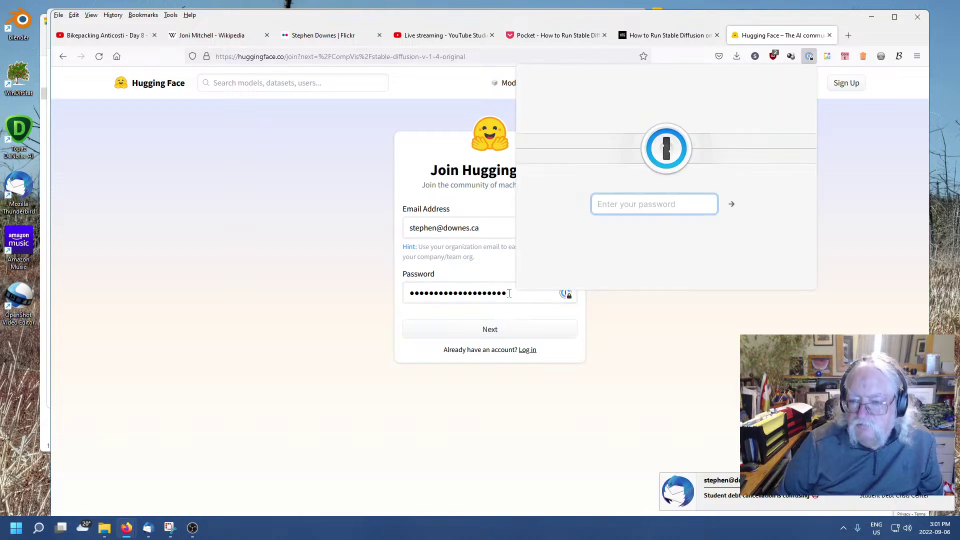
type("•••••••")
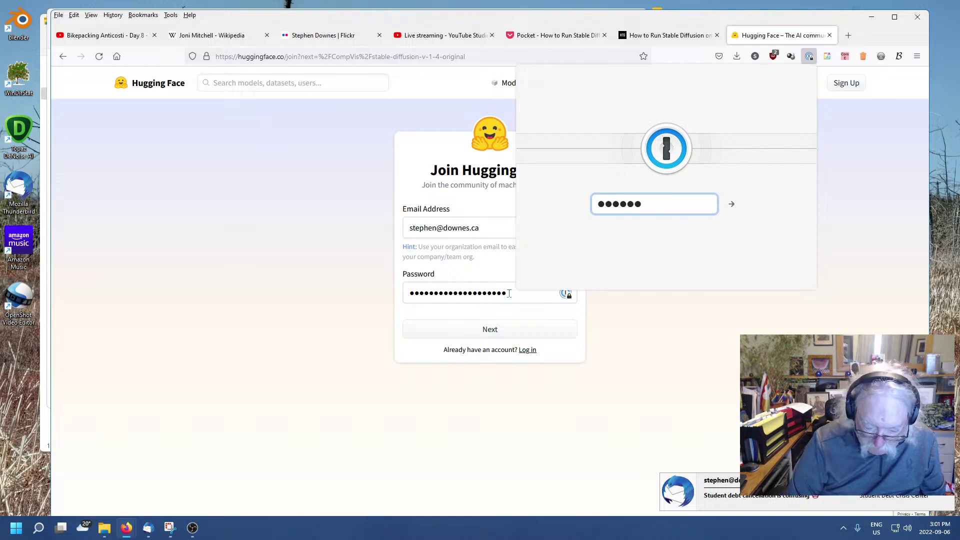
type("•••••")
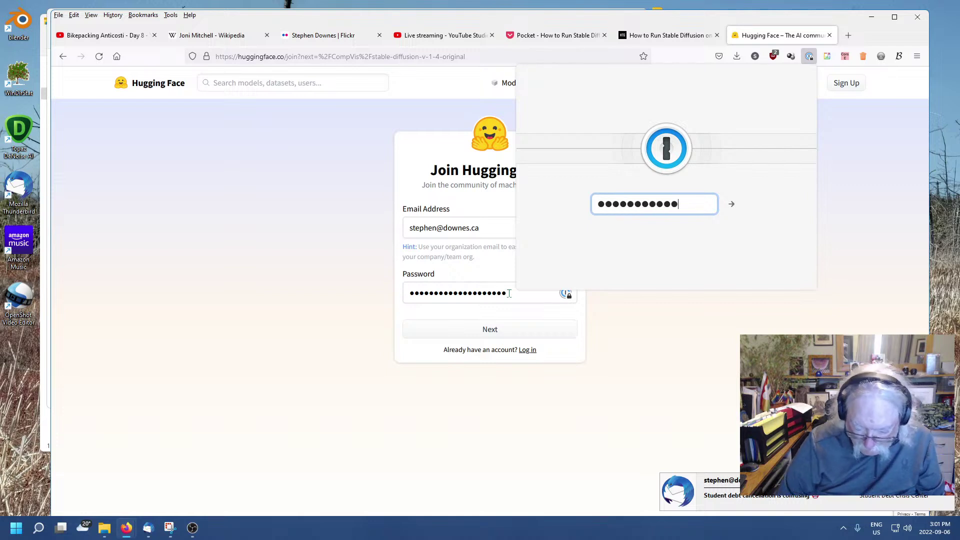
key("Return")
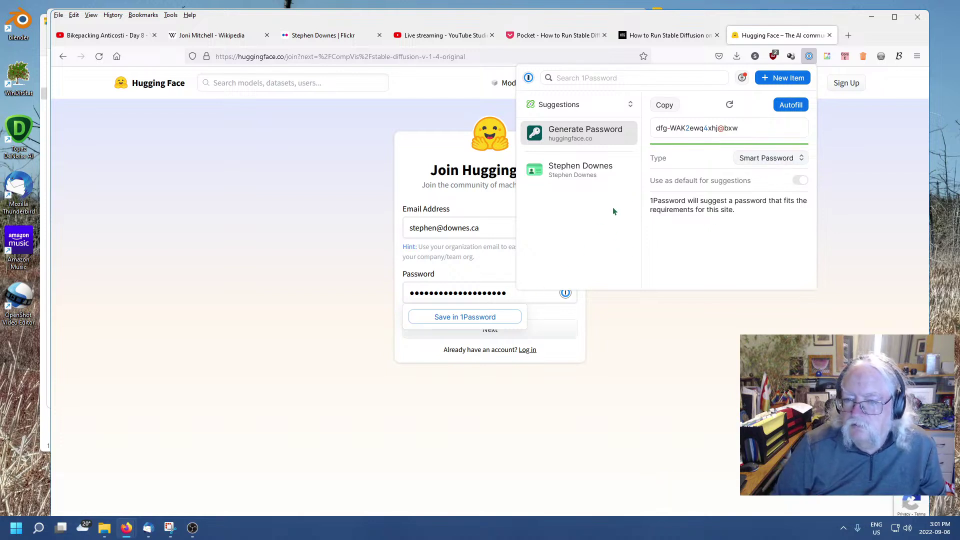
left_click(473, 317)
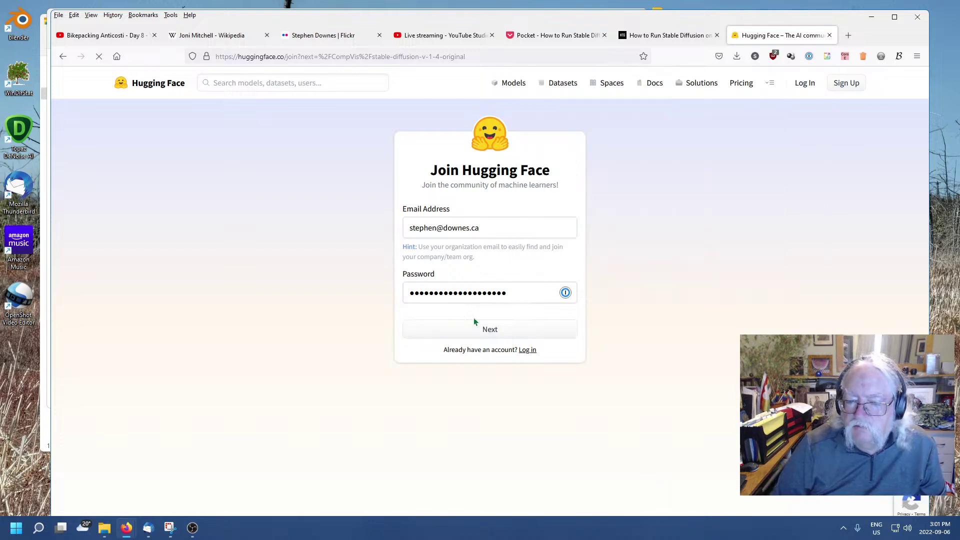
left_click(509, 377)
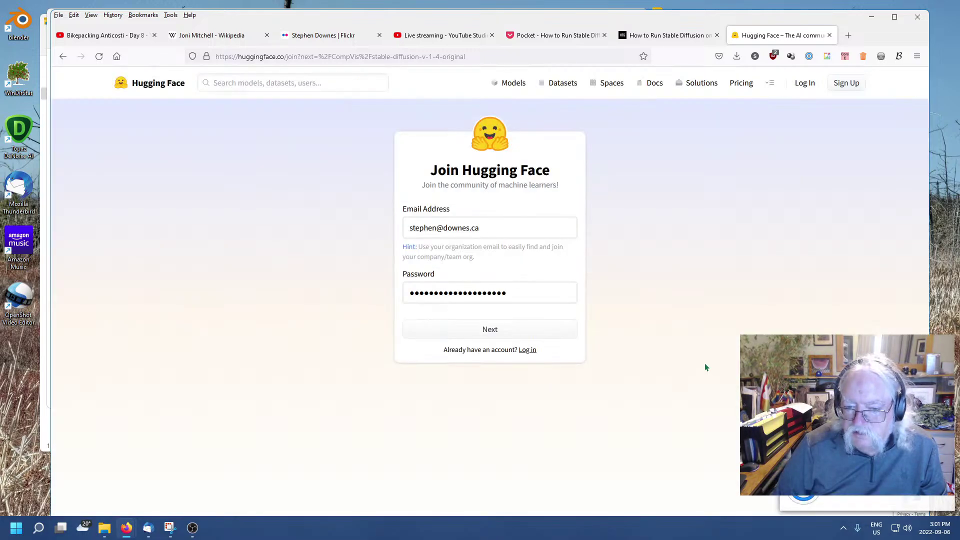
Continue to the profile form and fill in username, full name, and GitHub and Twitter handles.
left_click(490, 331)
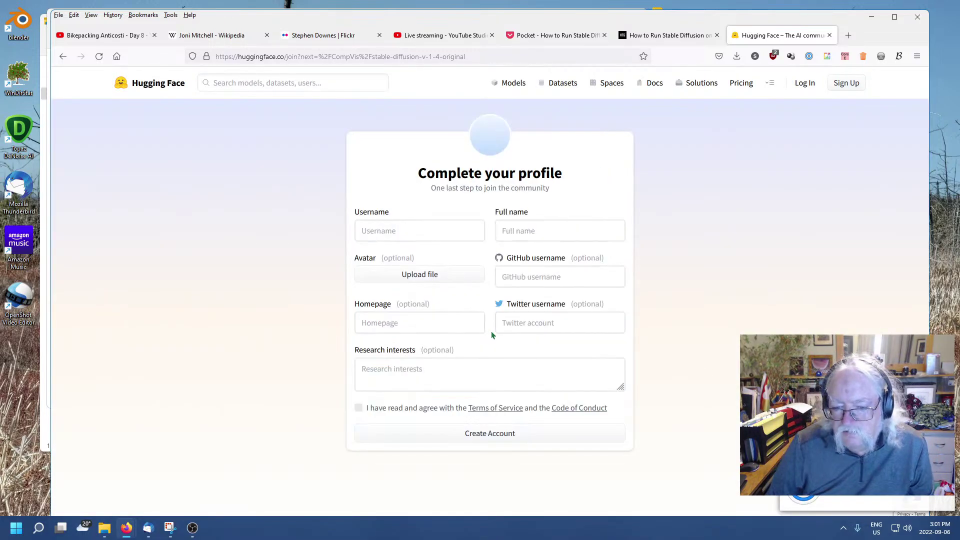
left_click(455, 228)
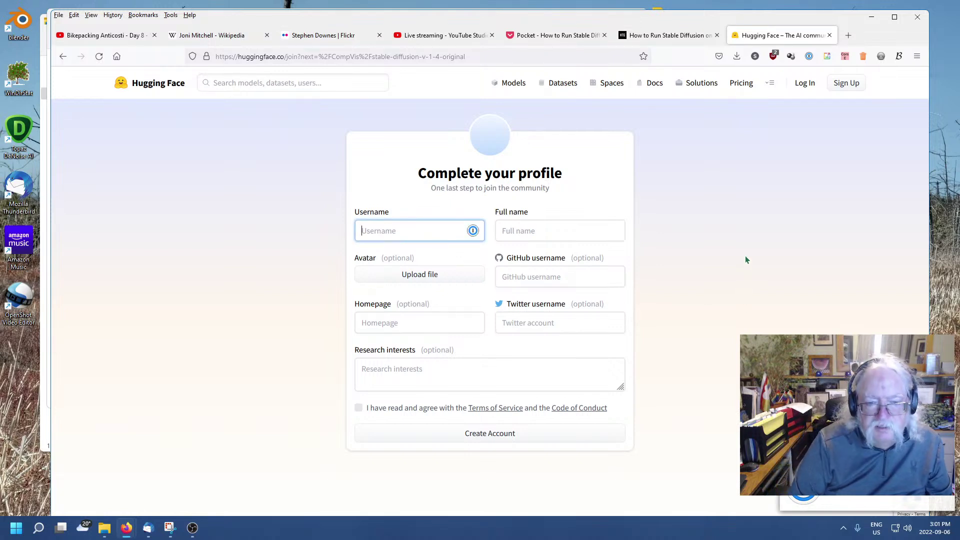
type("S")
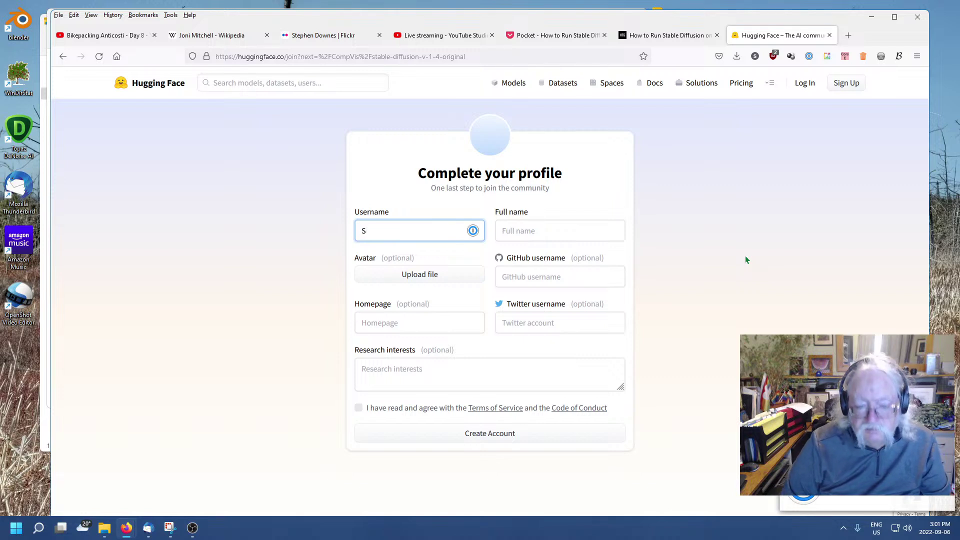
type("tephen")
key("Tab")
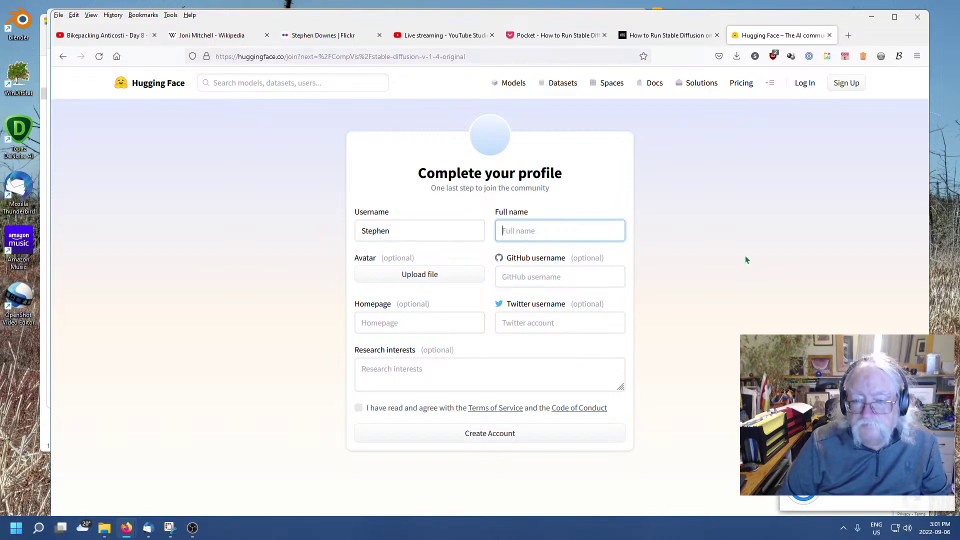
type("Downes")
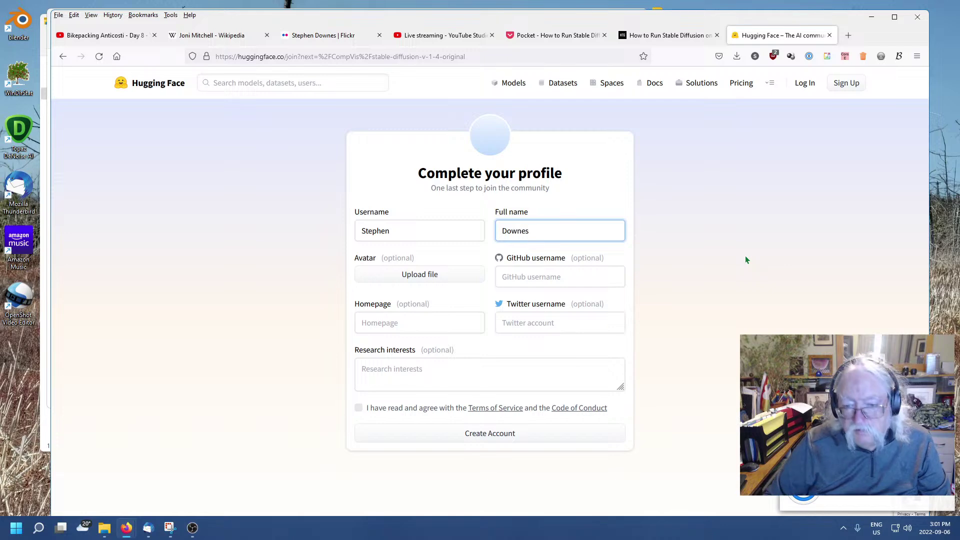
key("Tab")
left_click(525, 300)
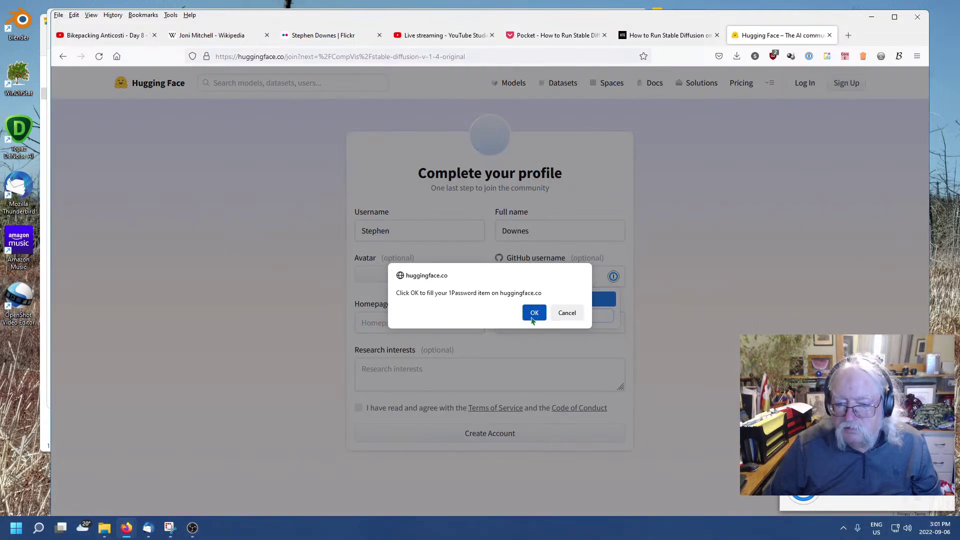
left_click(533, 314)
left_click(526, 346)
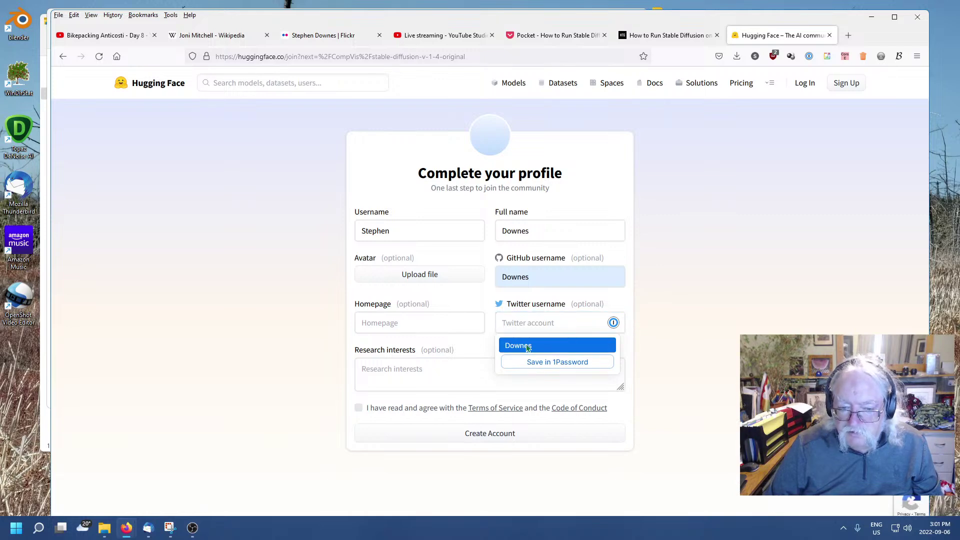
left_click(533, 322)
Add the homepage URL and research interest 'Online learning', accept the terms, and create the account.
left_click(421, 324)
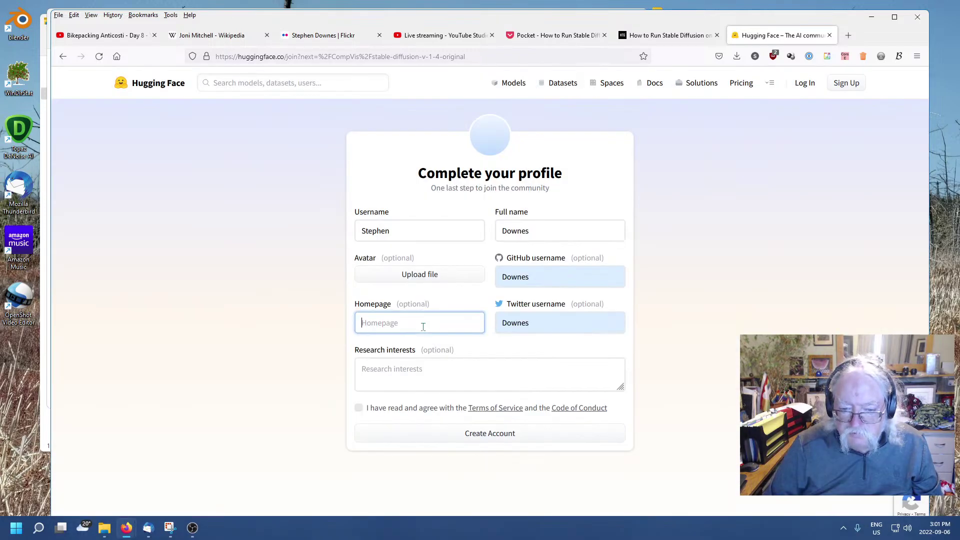
type("https:")
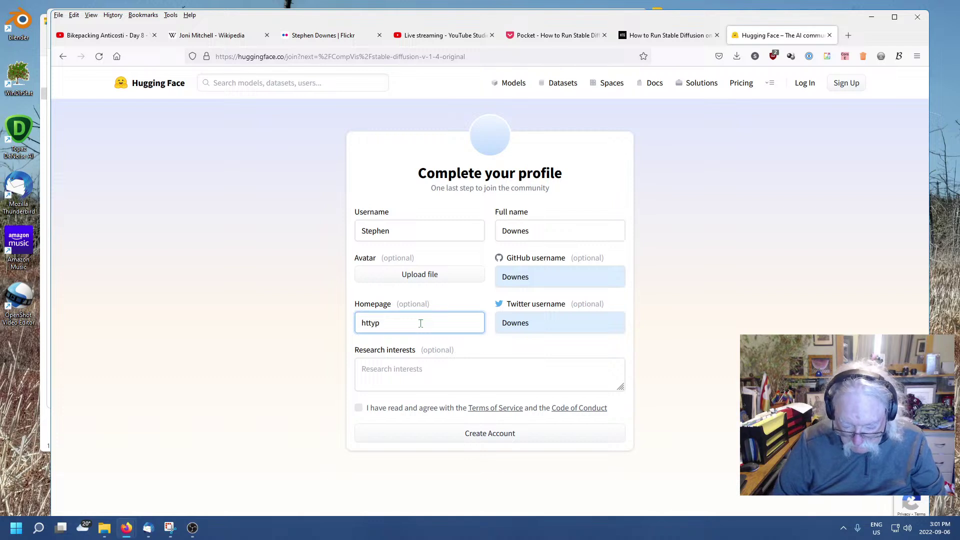
key("BackSpace")
key("BackSpace")
key("BackSpace")
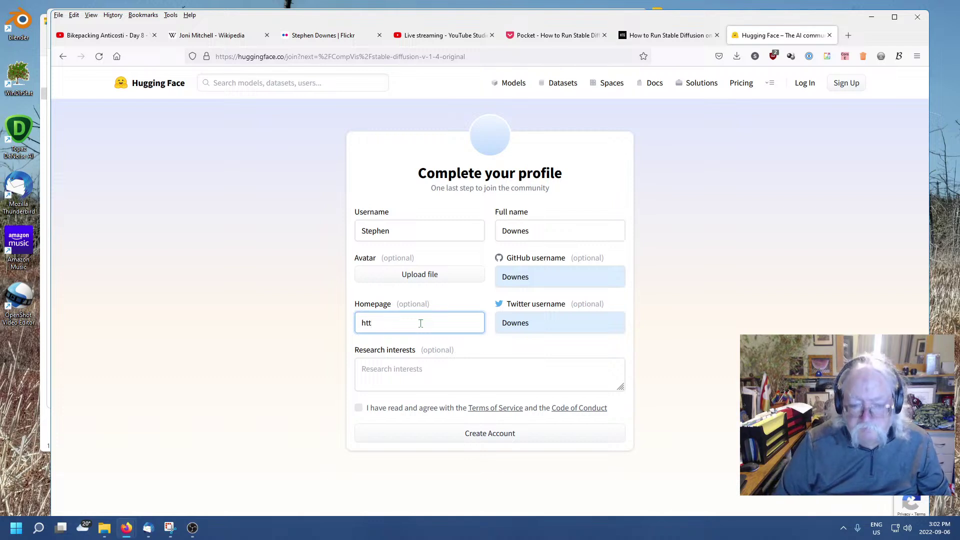
type("ps://www.downes.ca")
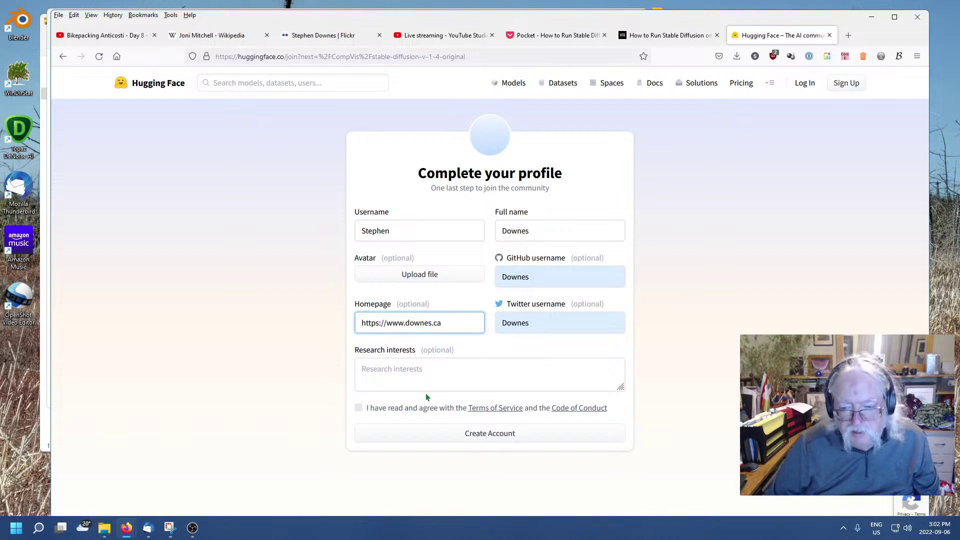
left_click(429, 373)
type("Onl")
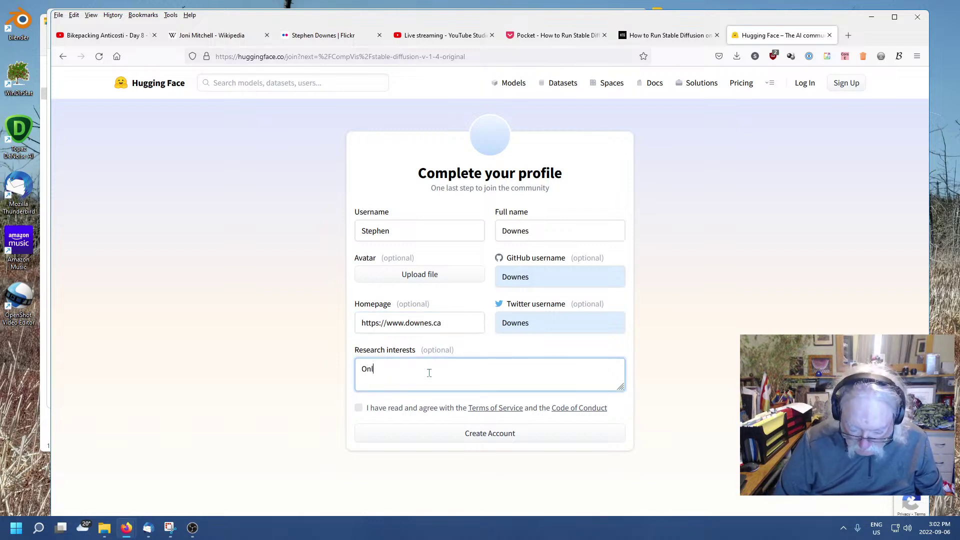
type("ine learning")
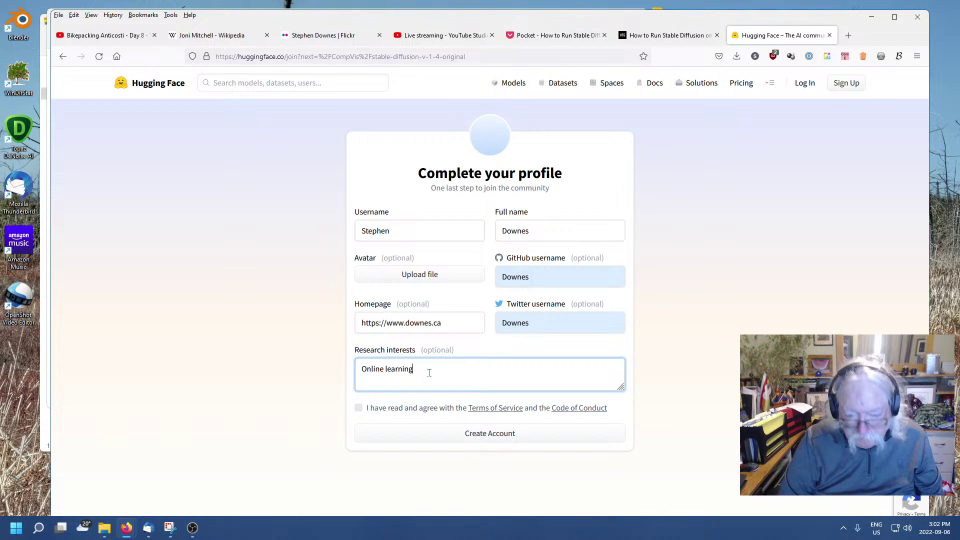
left_click(358, 409)
left_click(503, 436)
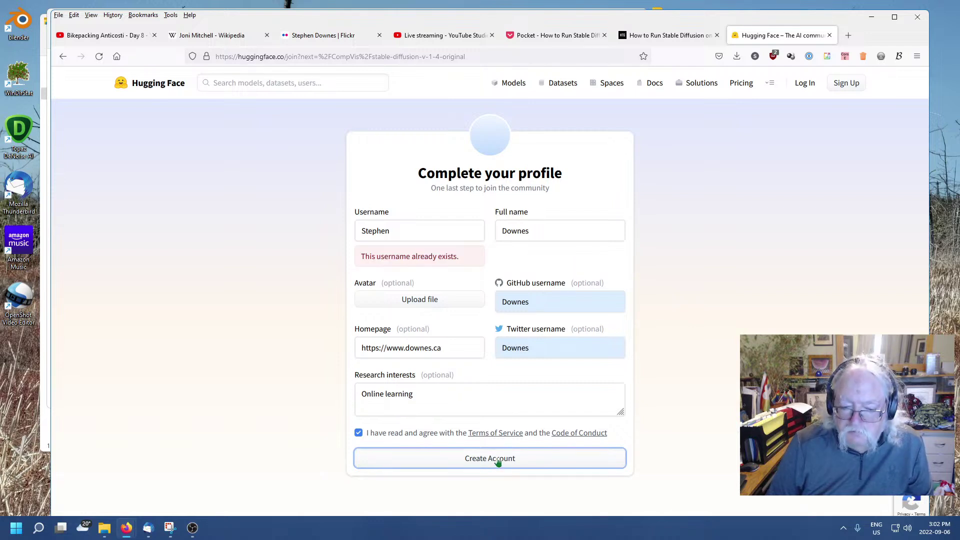
Overwrite the already-taken username with a different one.
left_click(658, 404)
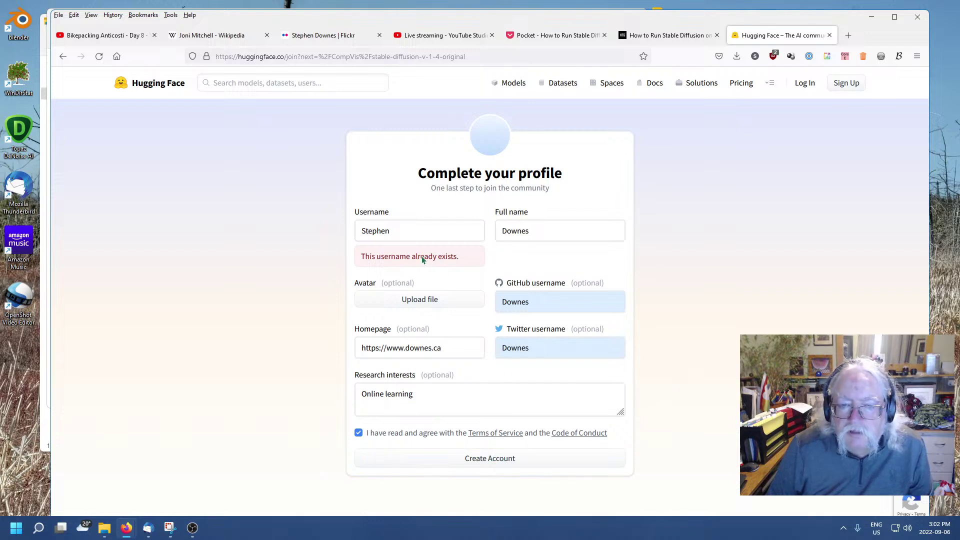
left_click(421, 232)
left_click(429, 272)
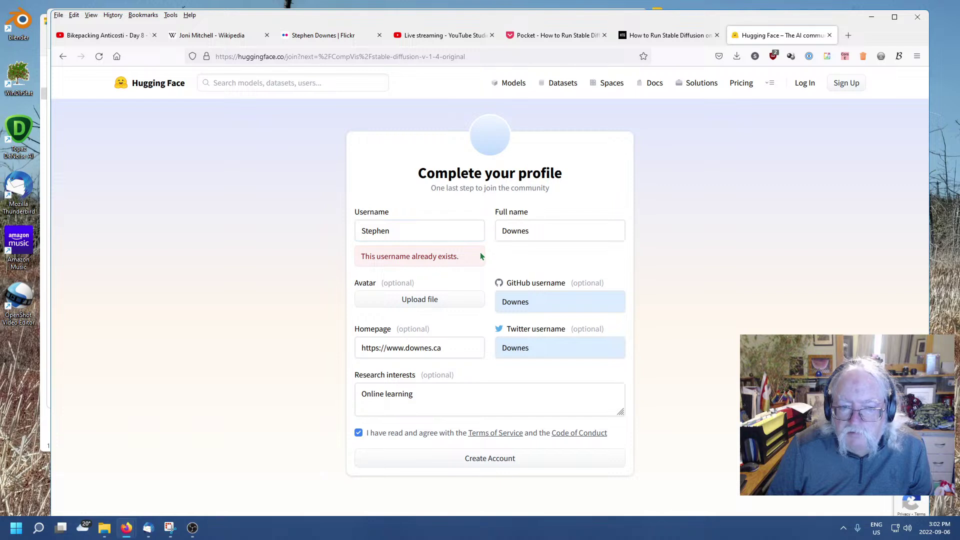
key("shift+Tab")
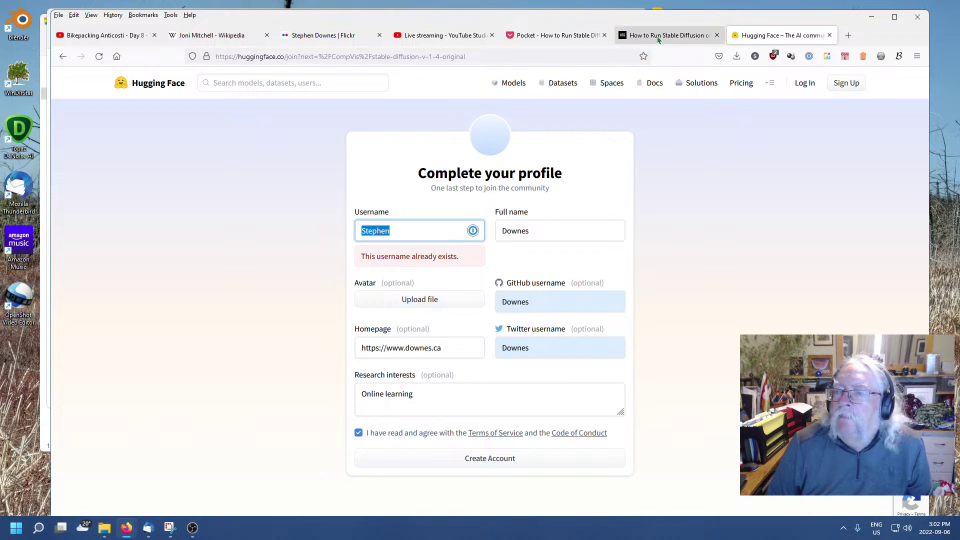
left_click(308, 227)
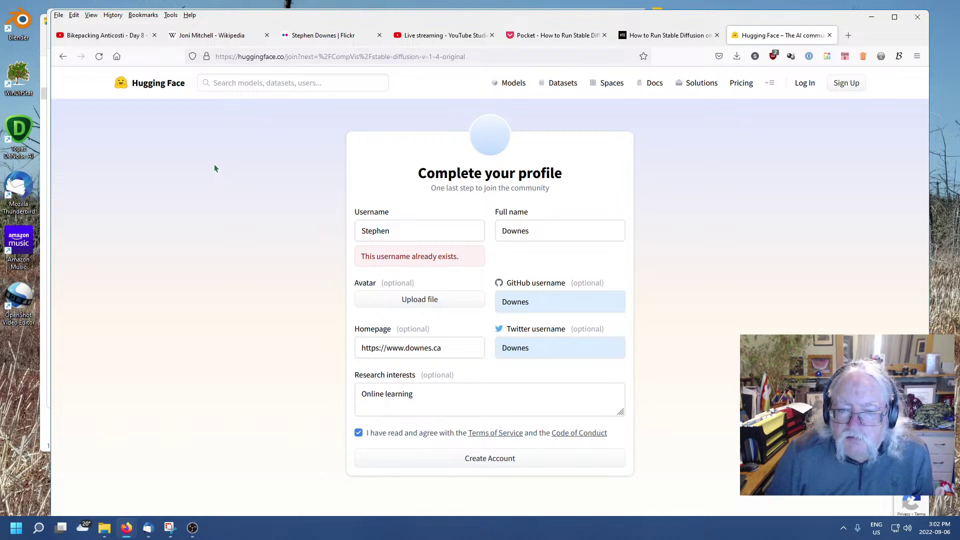
double_click(415, 230)
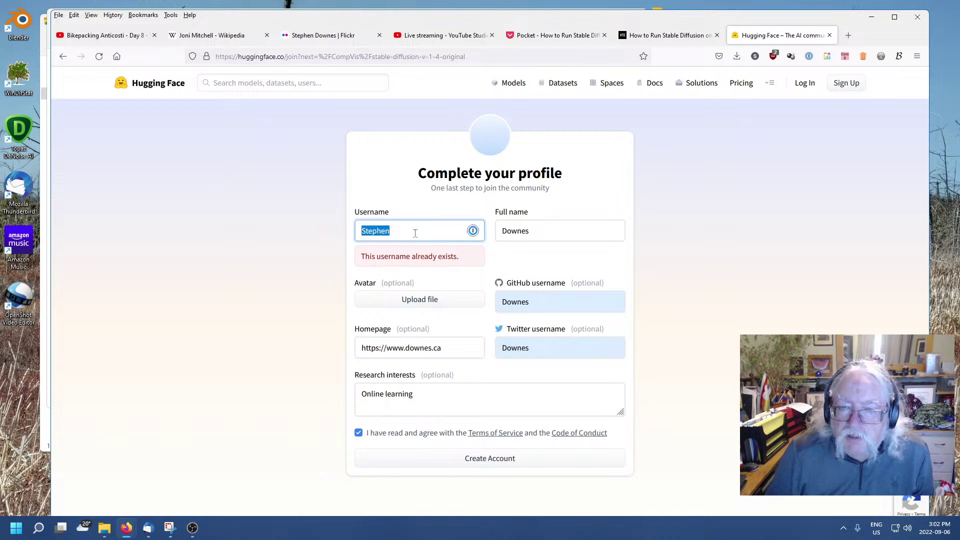
left_click(406, 232)
double_click(406, 232)
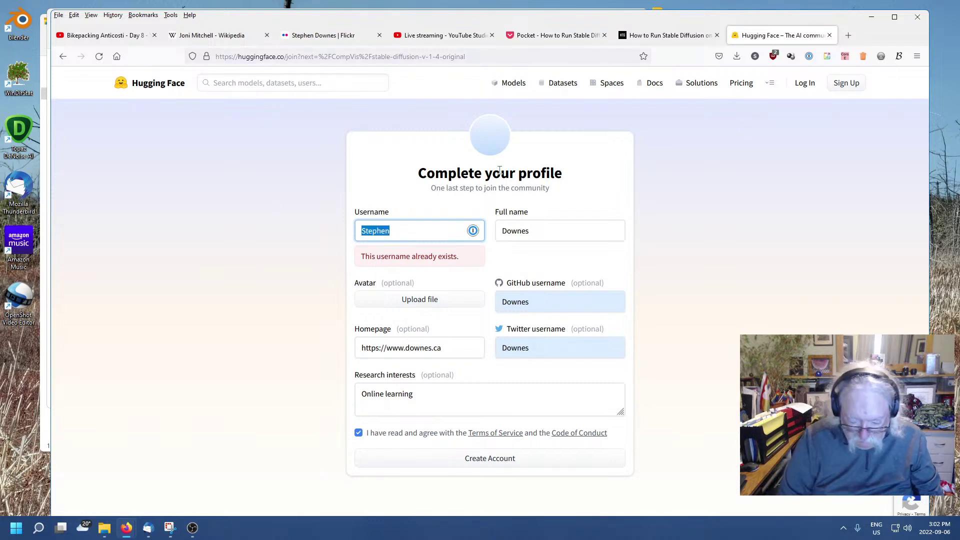
type("Downes")
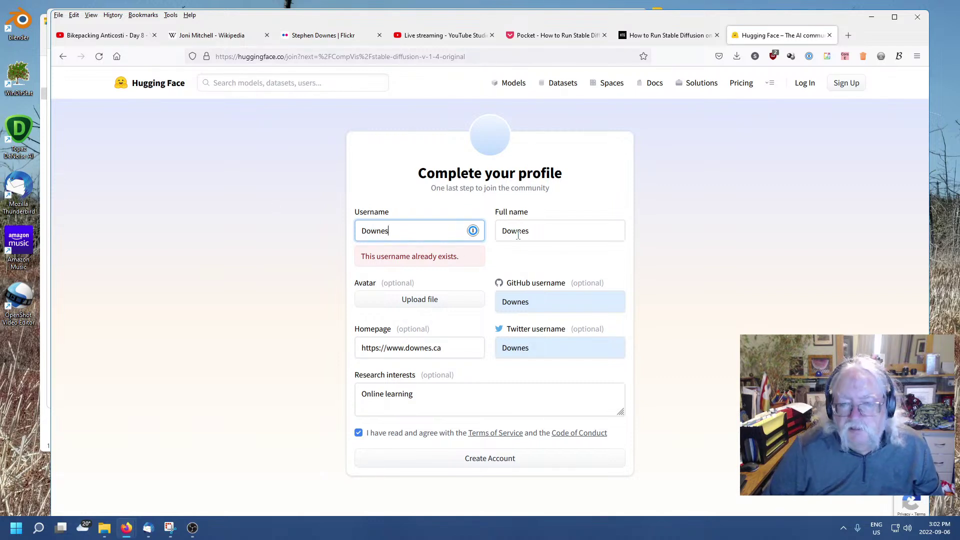
Add the first name before the surname in the Full name field.
left_click(503, 231)
type("Step")
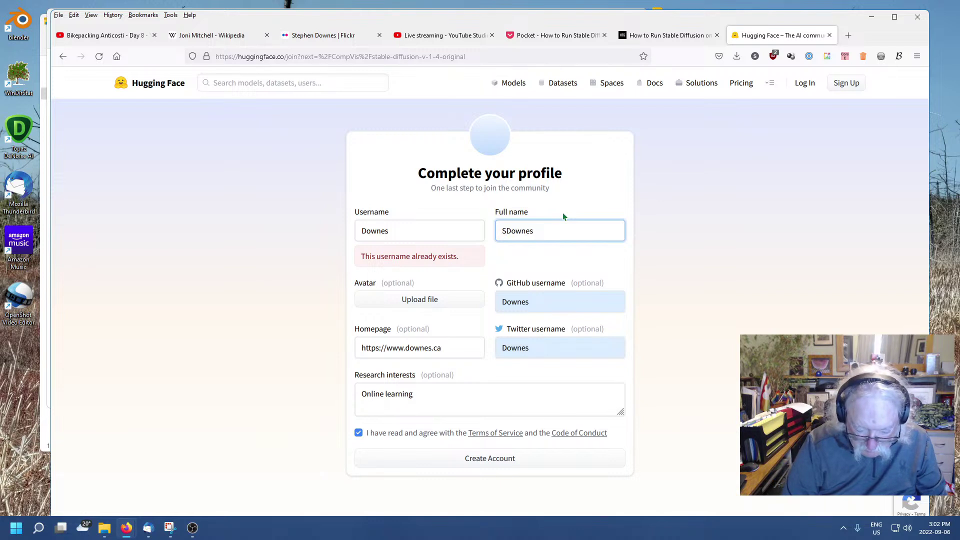
type("hen")
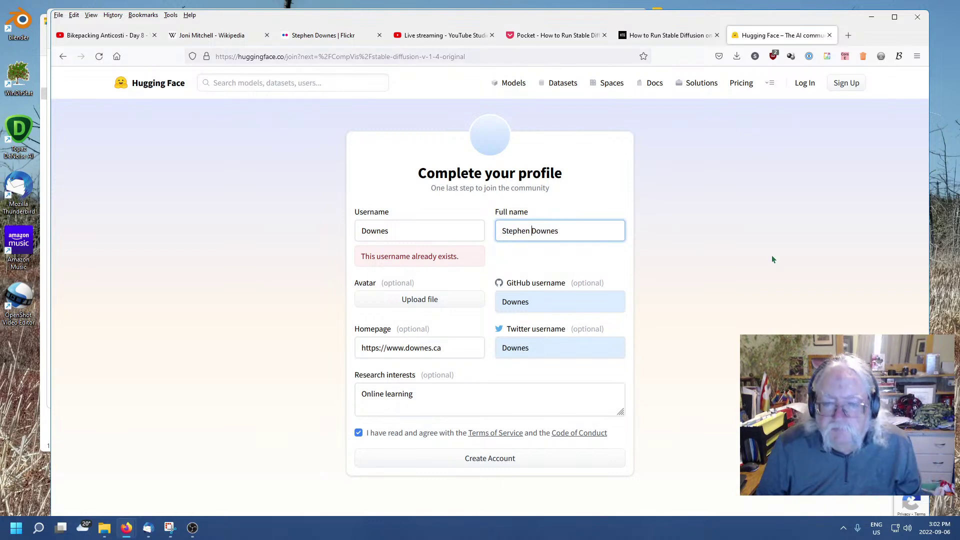
left_click(712, 279)
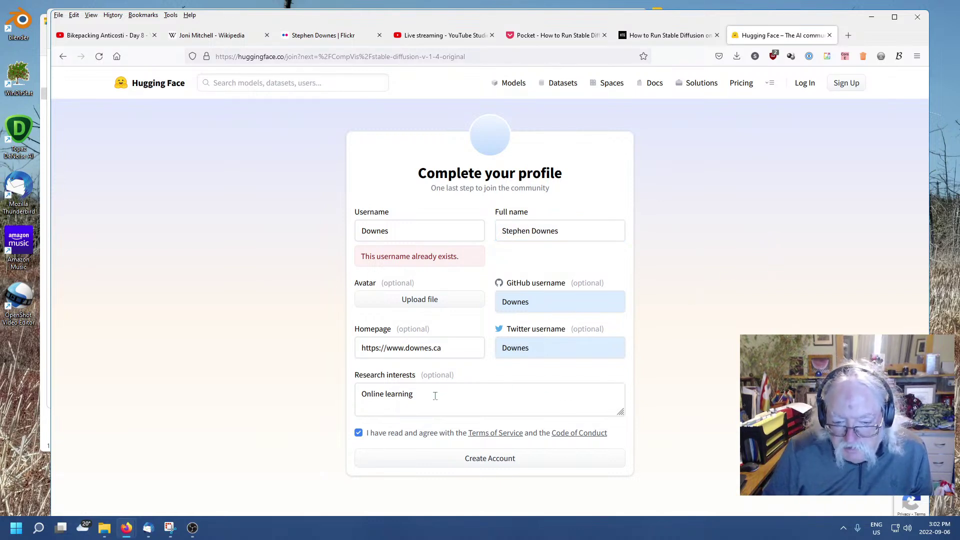
Create the account and accept the Stable Diffusion v1-4 license to access the repository.
left_click(490, 458)
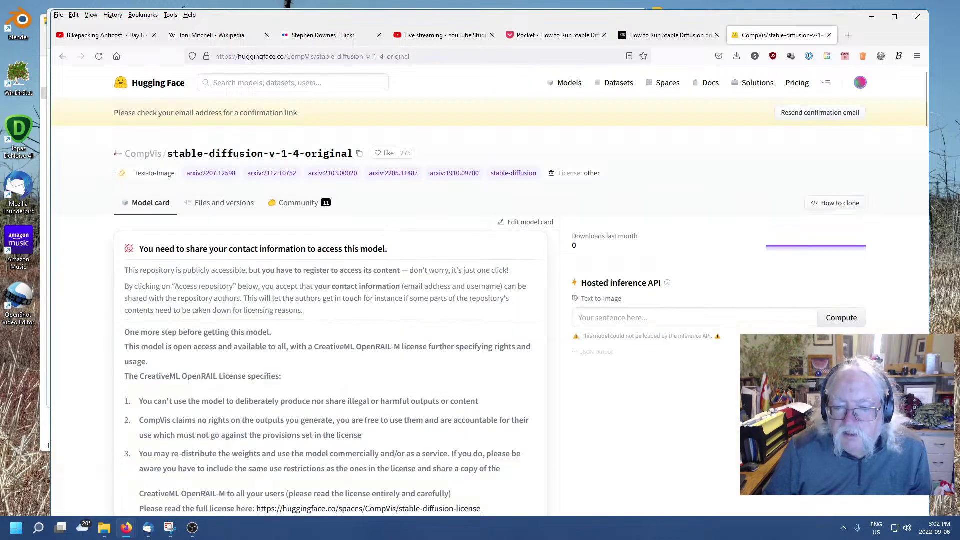
scroll(419, 314, "down", 6)
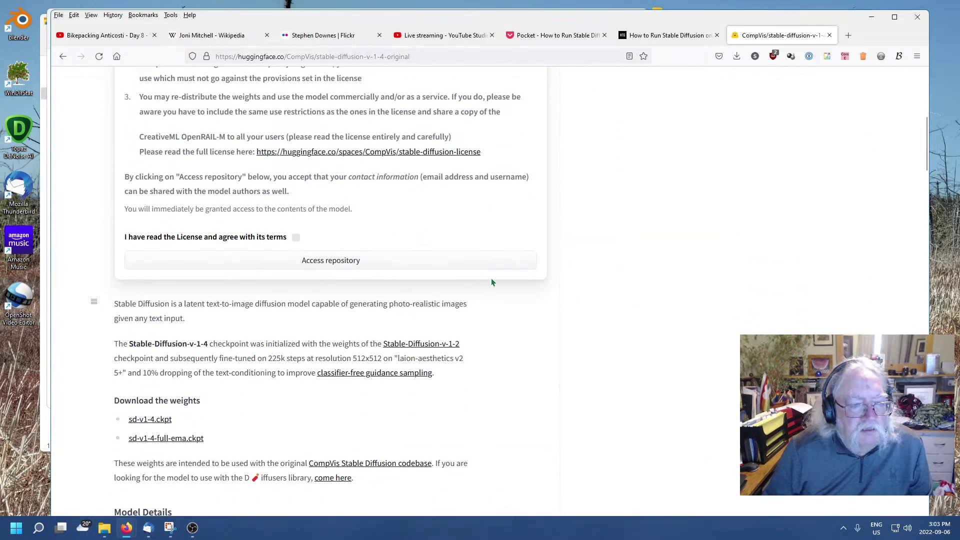
left_click(296, 237)
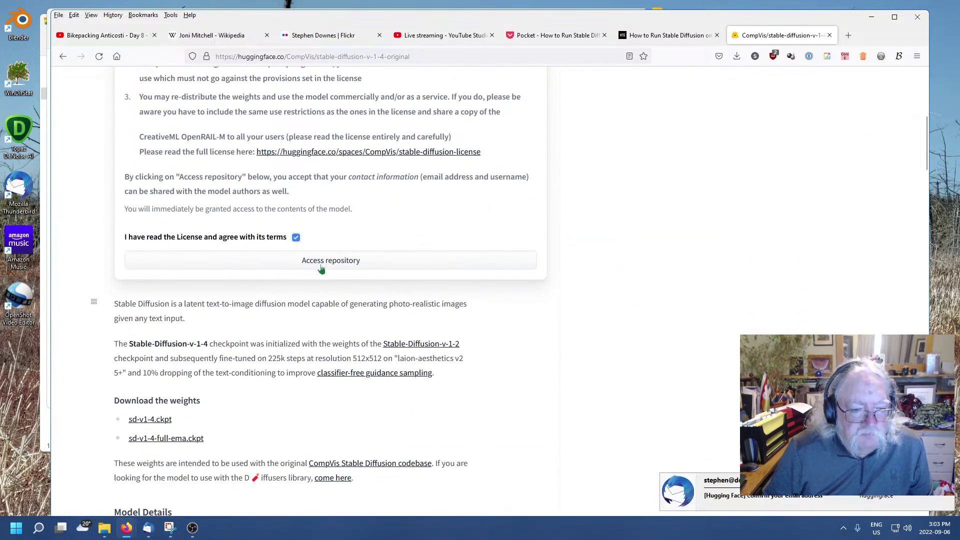
left_click(322, 262)
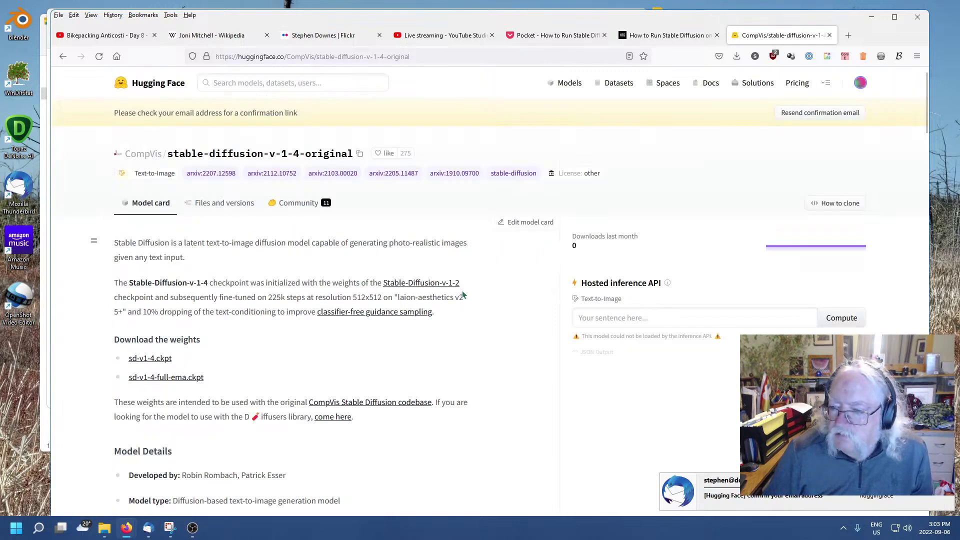
scroll(462, 290, "down", 3)
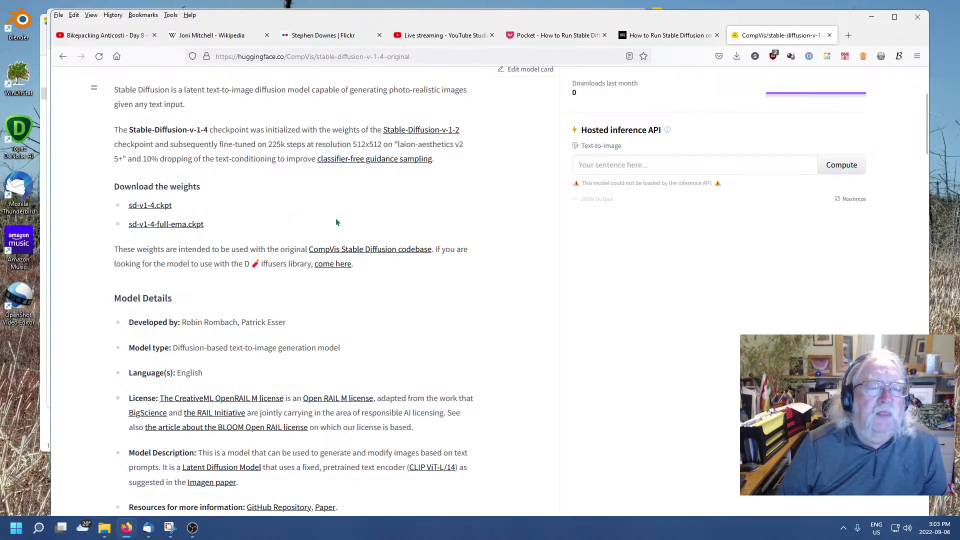
Start downloading the sd-v1-4.ckpt checkpoint and return to the How-To Geek guide.
left_click(675, 36)
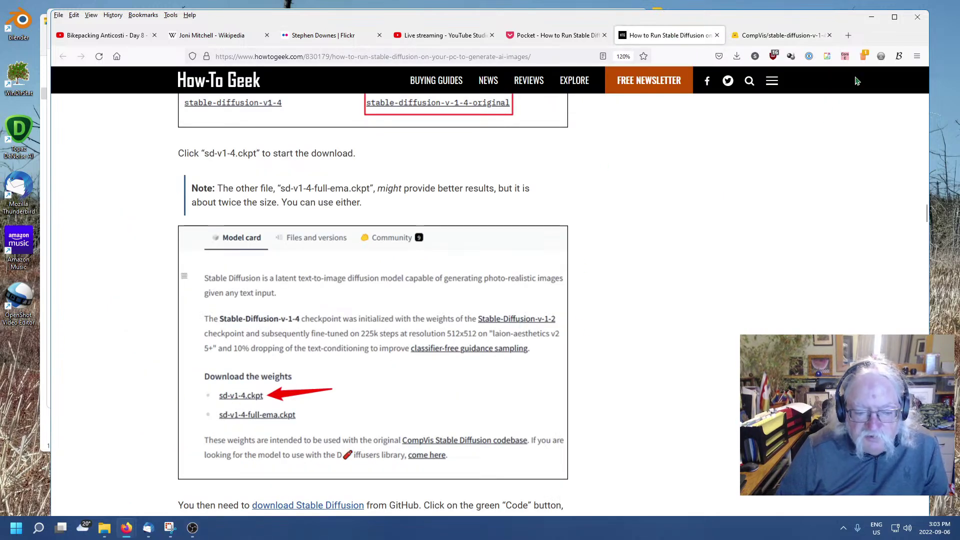
left_click(805, 36)
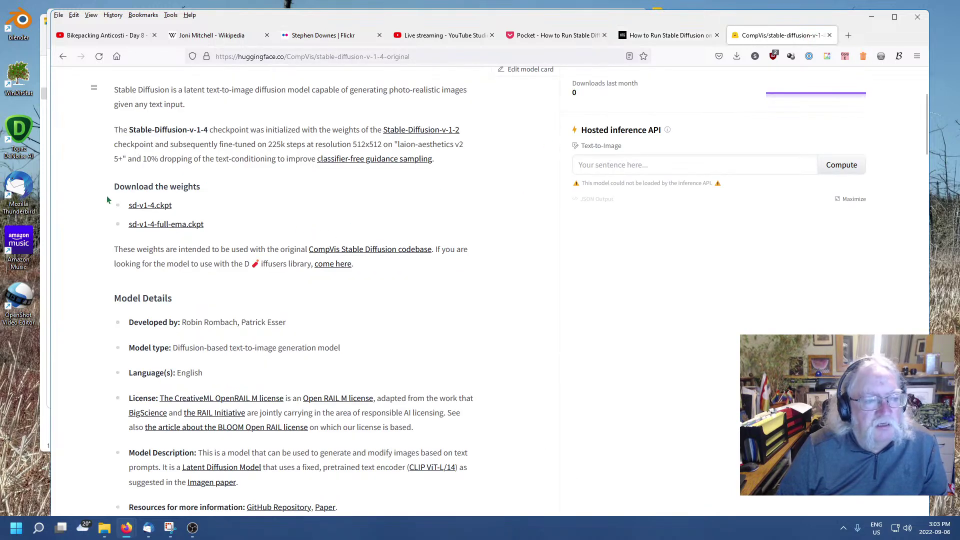
left_click(139, 207)
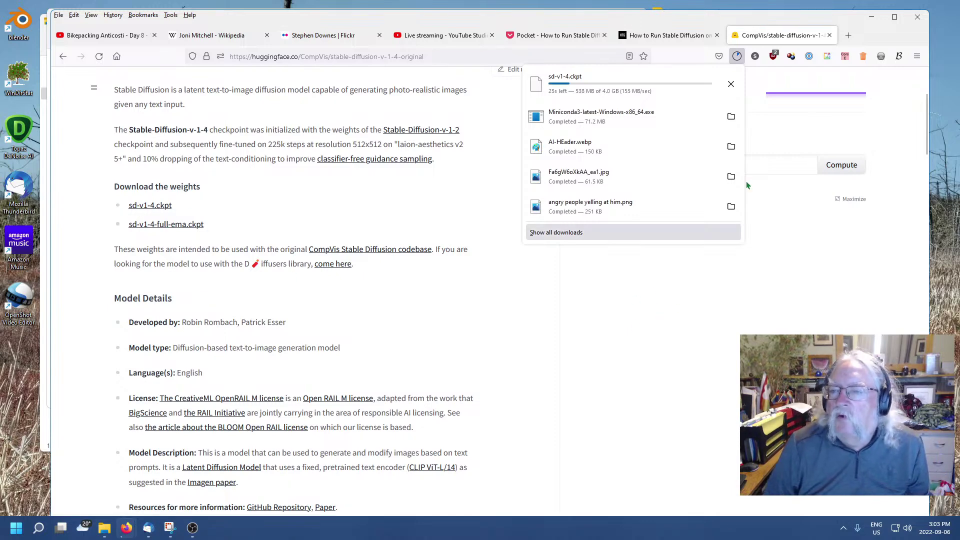
left_click(665, 35)
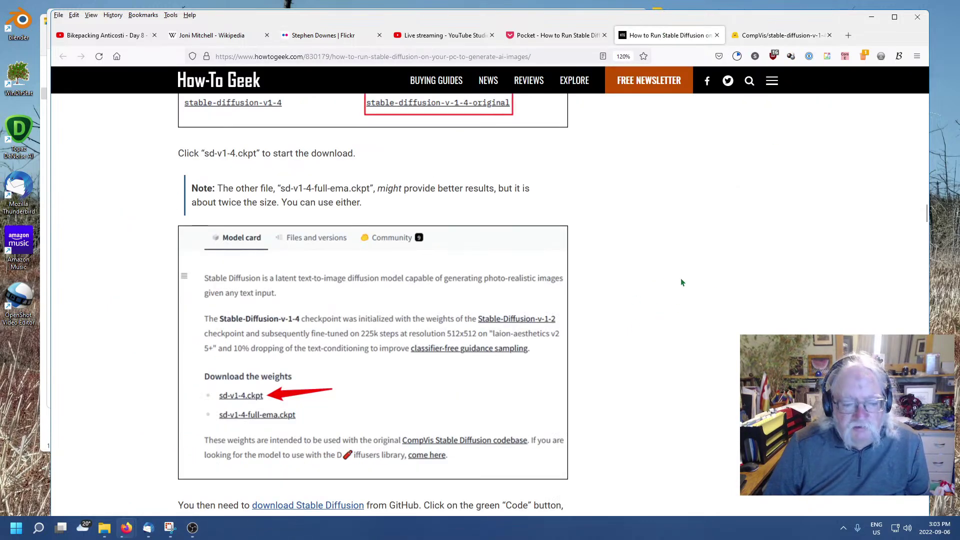
Scroll to the GitHub download step and bring up the 'download Stable Diffusion' link's context menu.
scroll(682, 282, "down", 4)
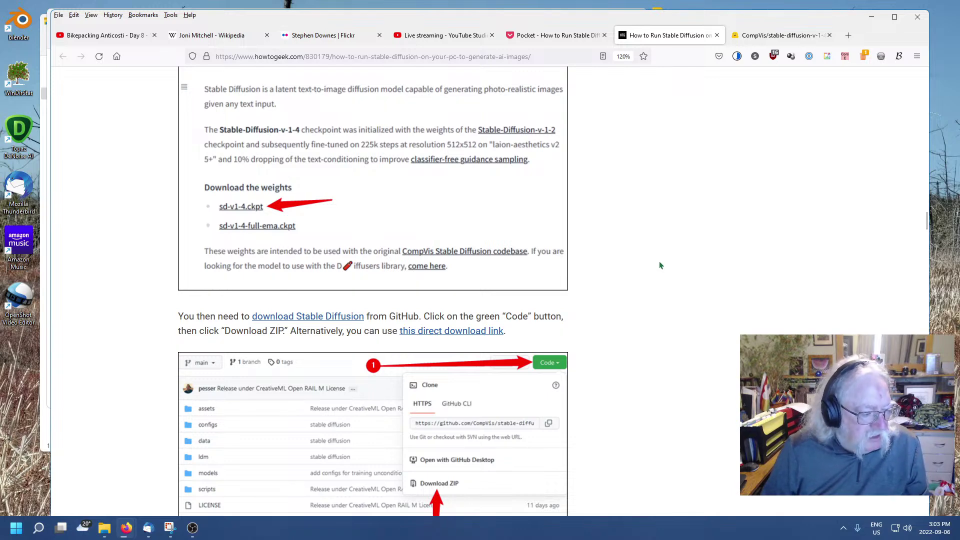
scroll(656, 261, "down", 3)
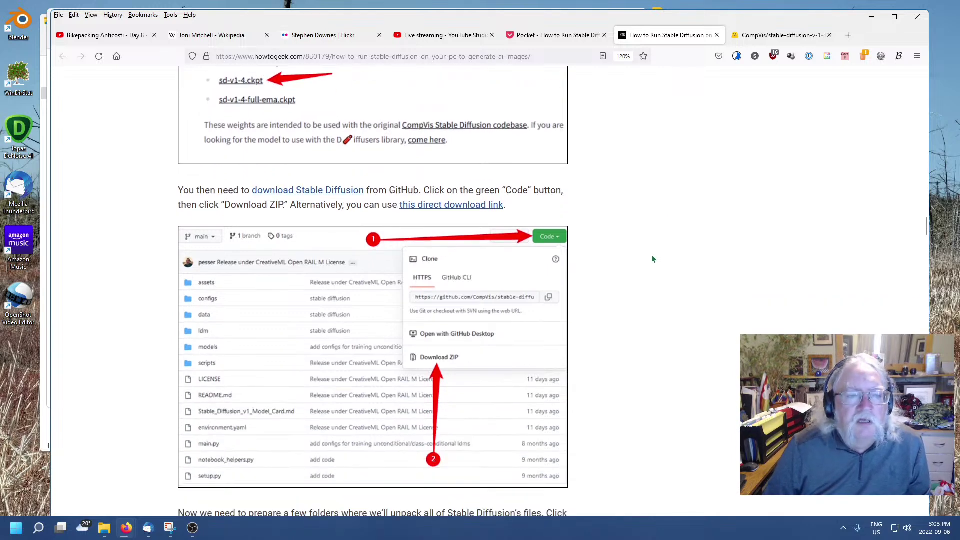
scroll(651, 257, "up", 4)
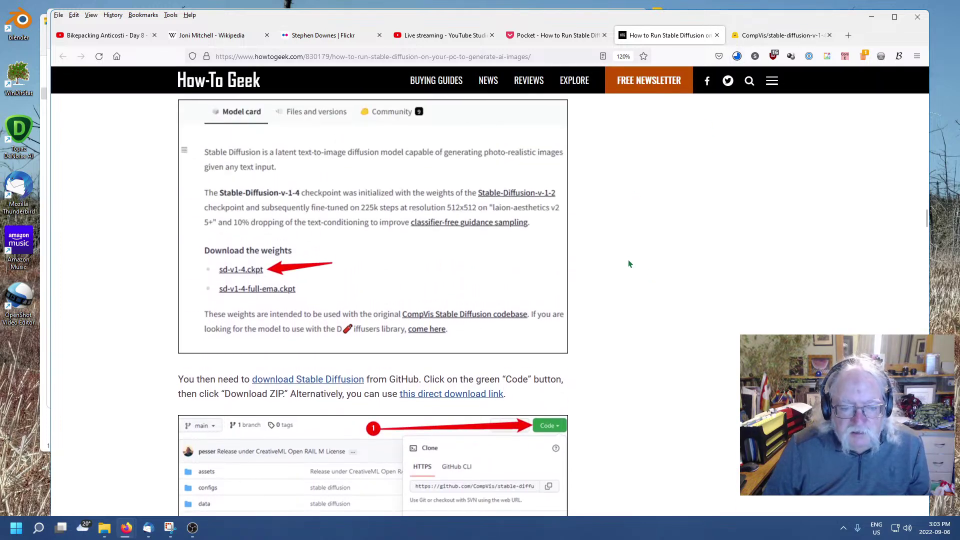
scroll(628, 261, "up", 1)
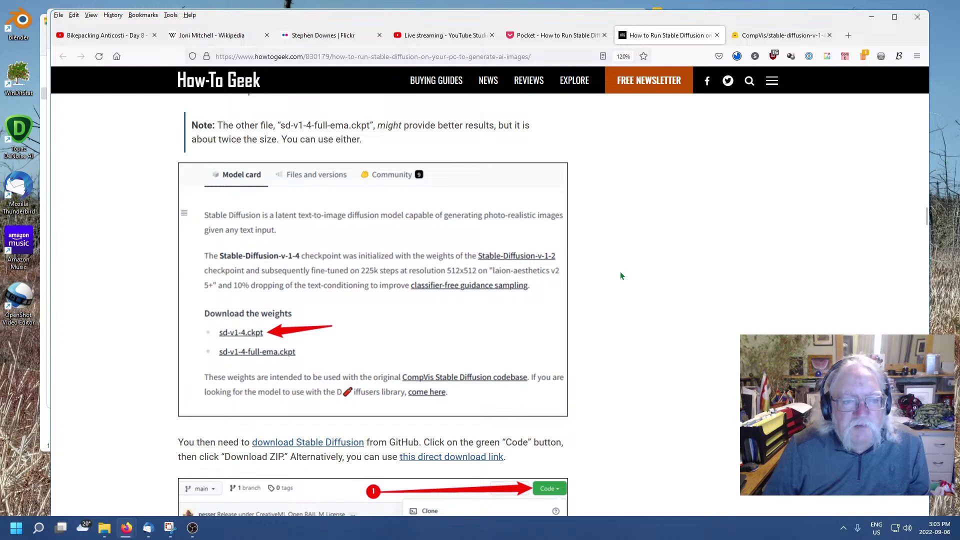
scroll(622, 273, "down", 2)
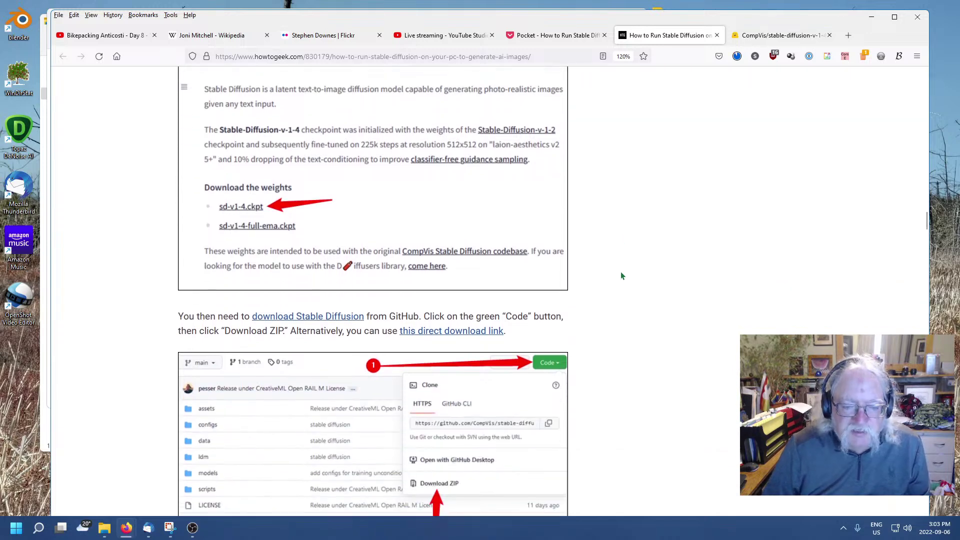
scroll(618, 271, "up", 4)
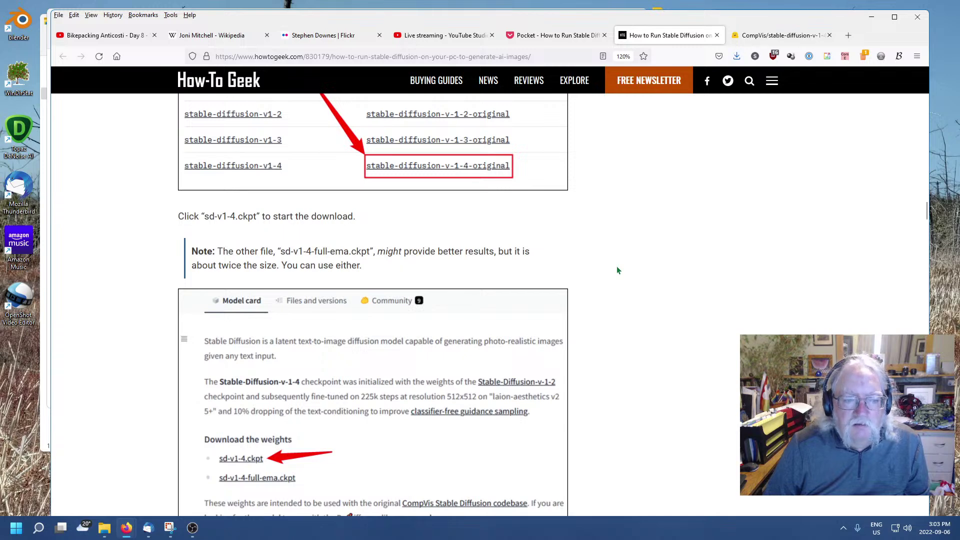
scroll(617, 266, "down", 6)
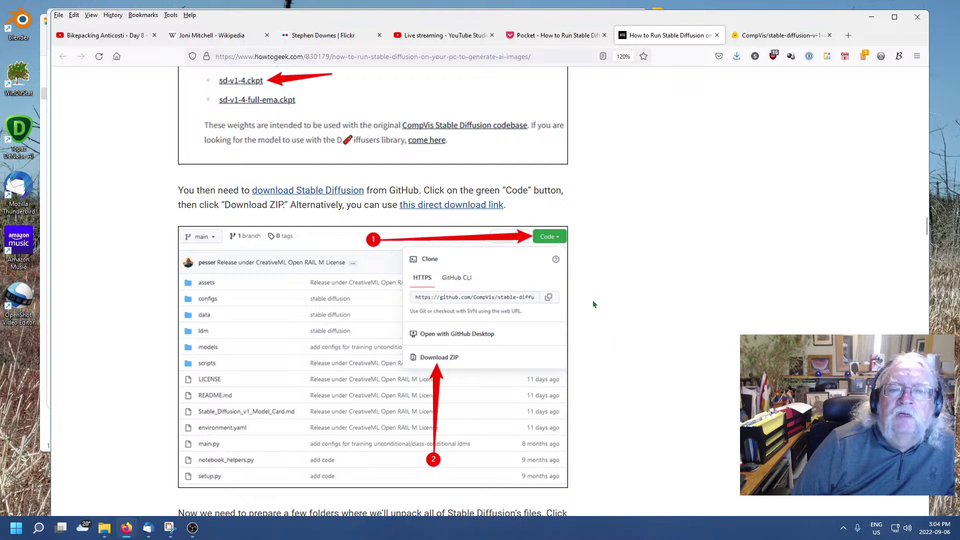
scroll(585, 284, "down", 3)
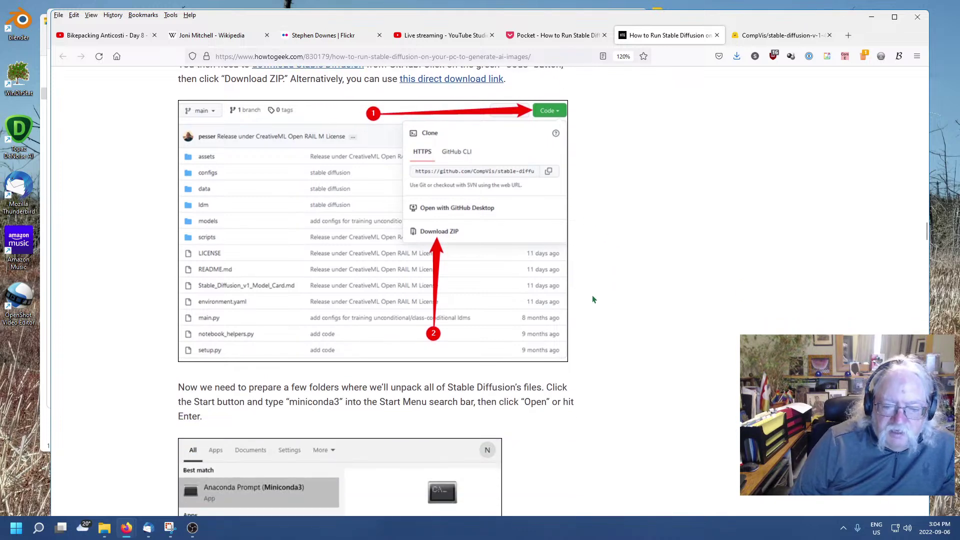
scroll(593, 299, "up", 2)
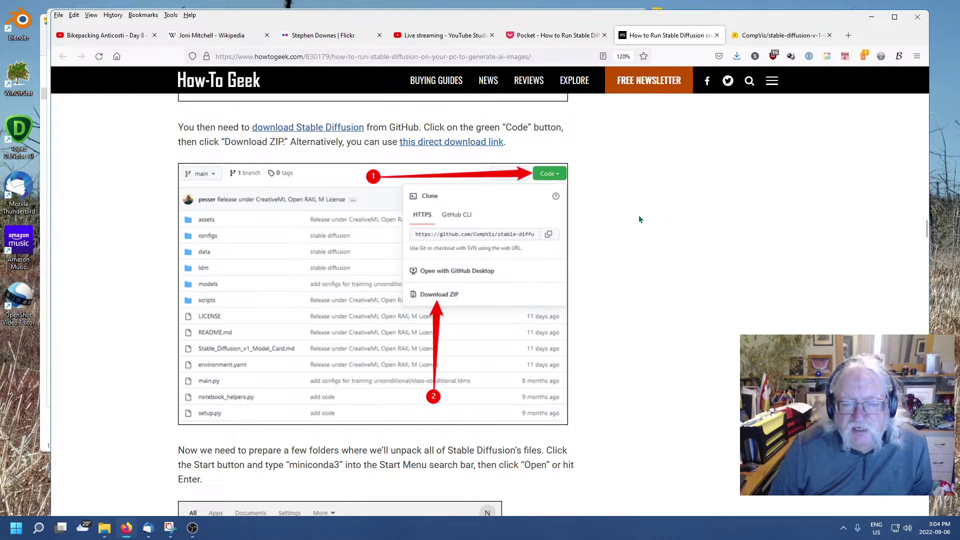
right_click(334, 134)
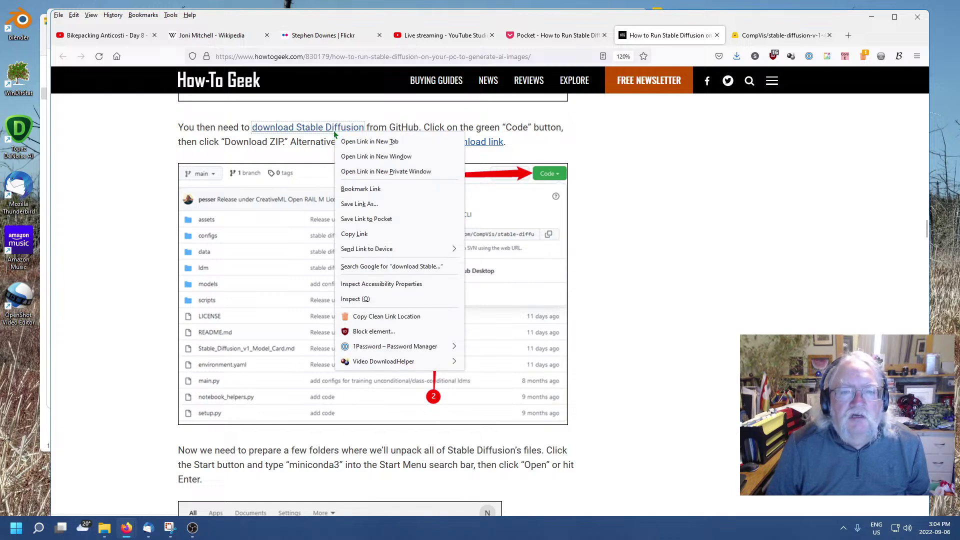
Open the GitHub repository in a new tab and download it as stable-diffusion-main.zip.
left_click(348, 142)
left_click(743, 36)
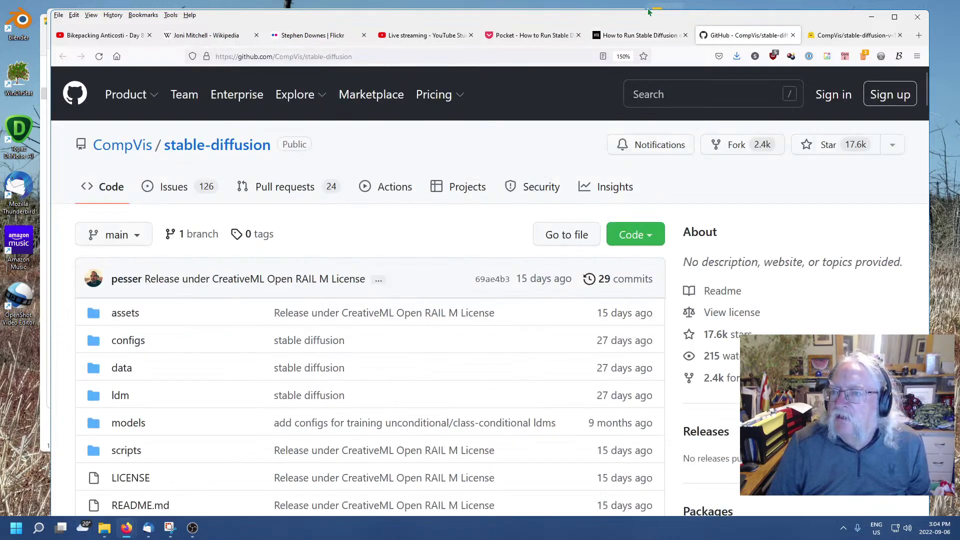
left_click(635, 35)
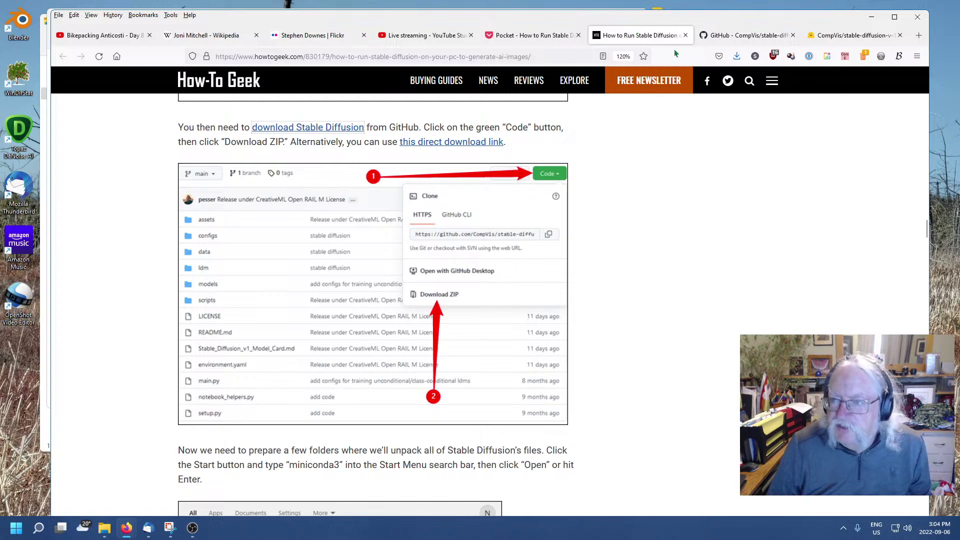
left_click(741, 35)
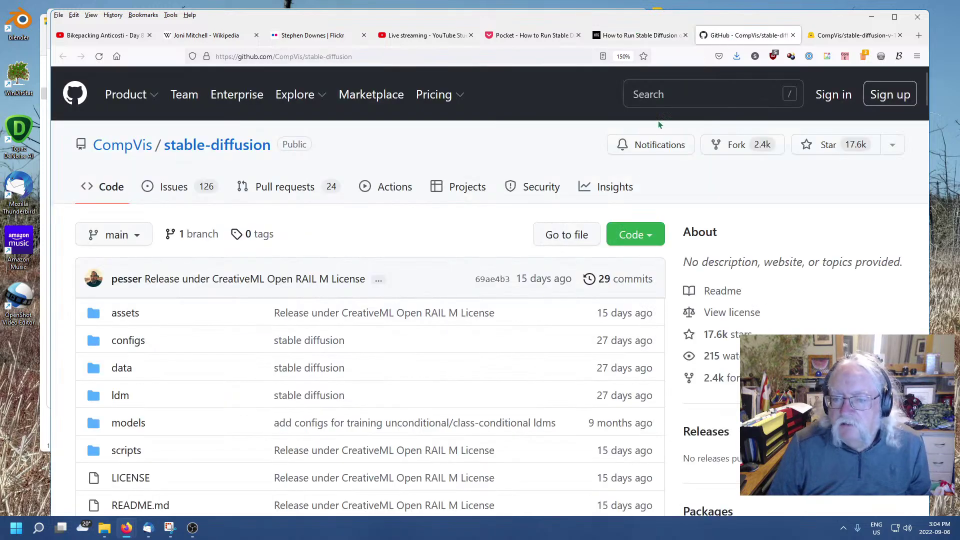
left_click(640, 234)
left_click(456, 441)
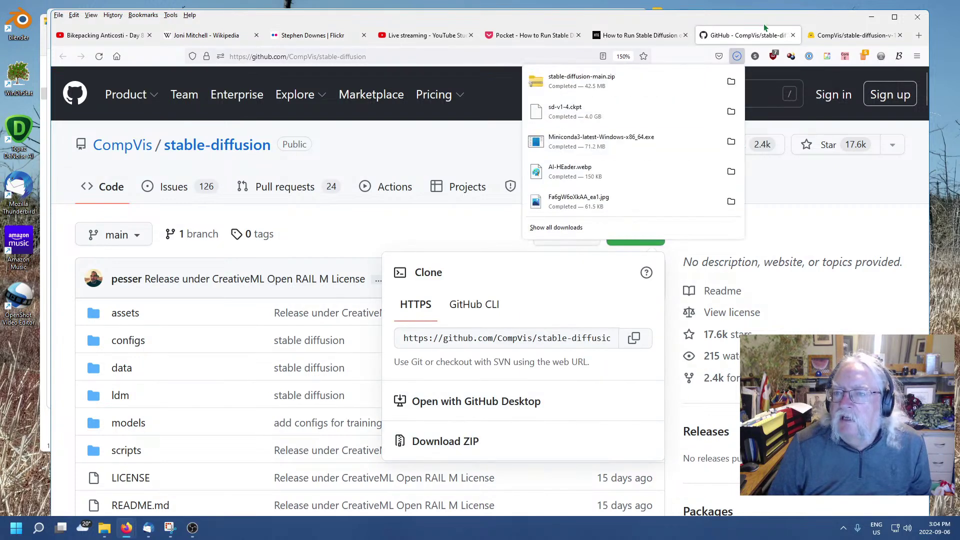
left_click(632, 33)
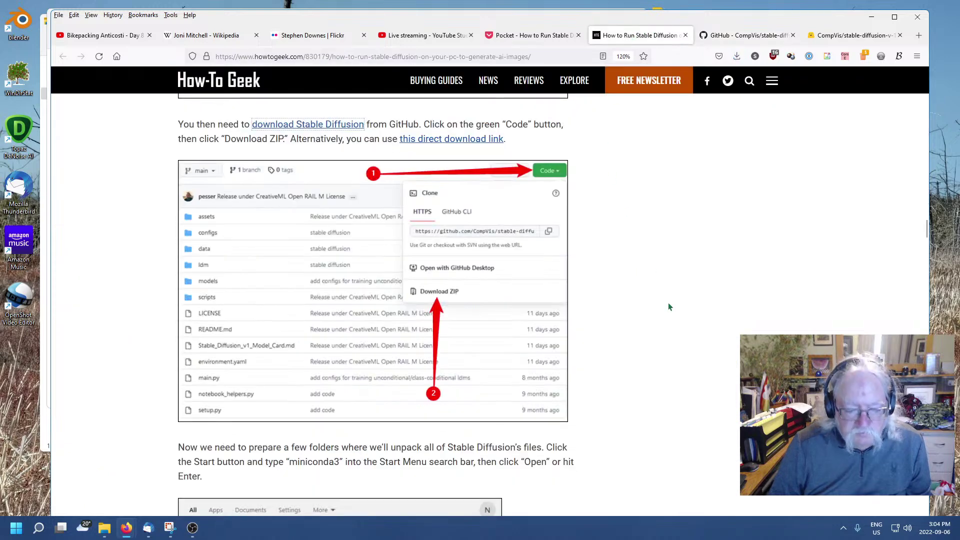
scroll(669, 306, "down", 4)
scroll(641, 281, "down", 3)
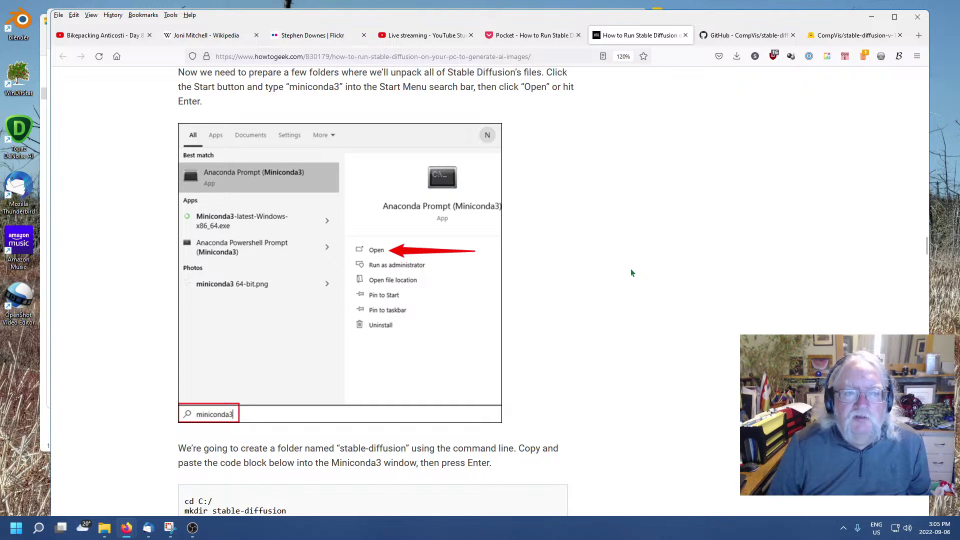
scroll(629, 269, "up", 1)
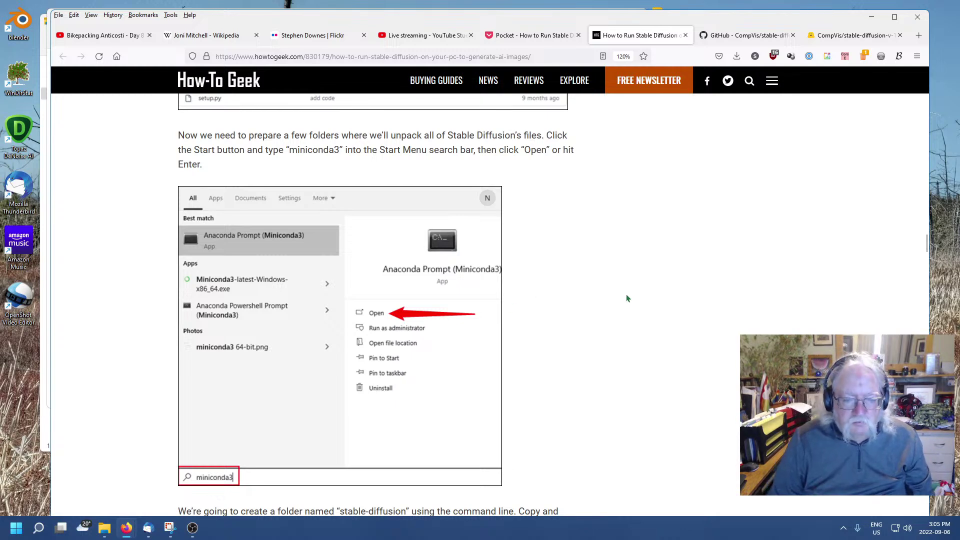
Search the Start menu for 'miniconda3' and launch Anaconda Prompt (Miniconda3).
left_click(14, 534)
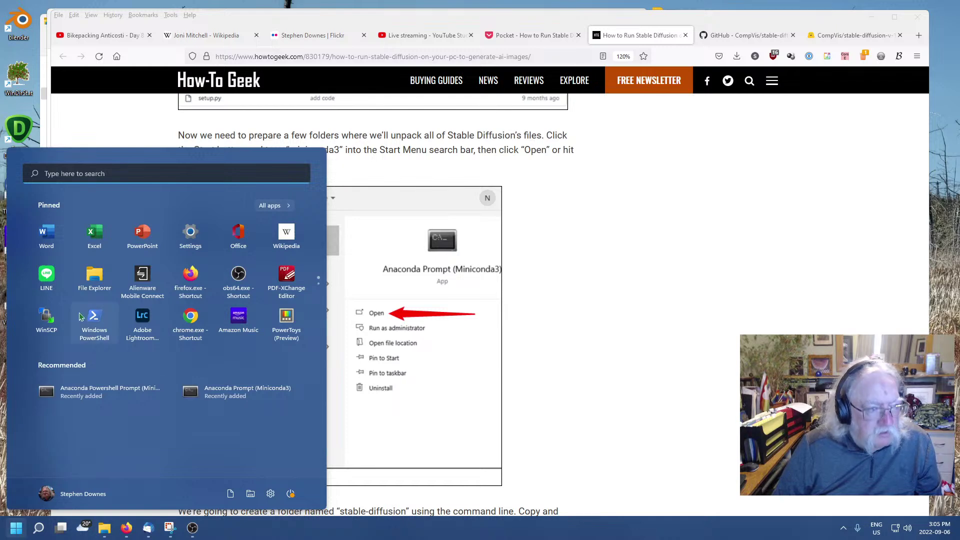
left_click(119, 172)
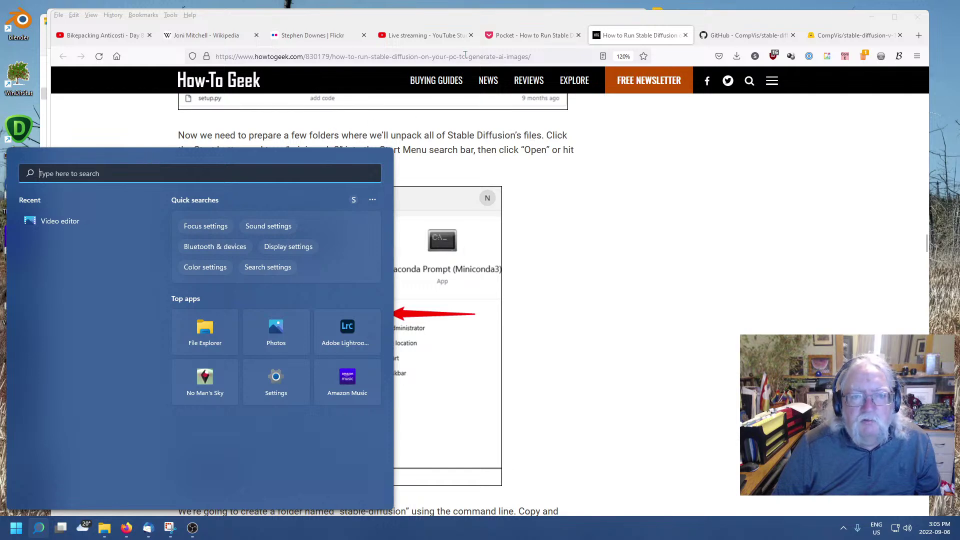
left_click_drag(460, 19, 489, 5)
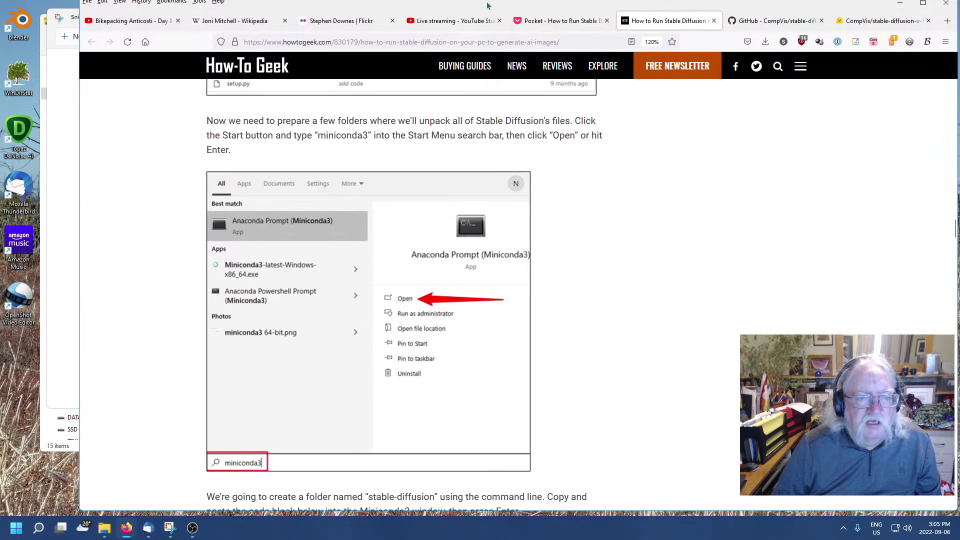
left_click(15, 534)
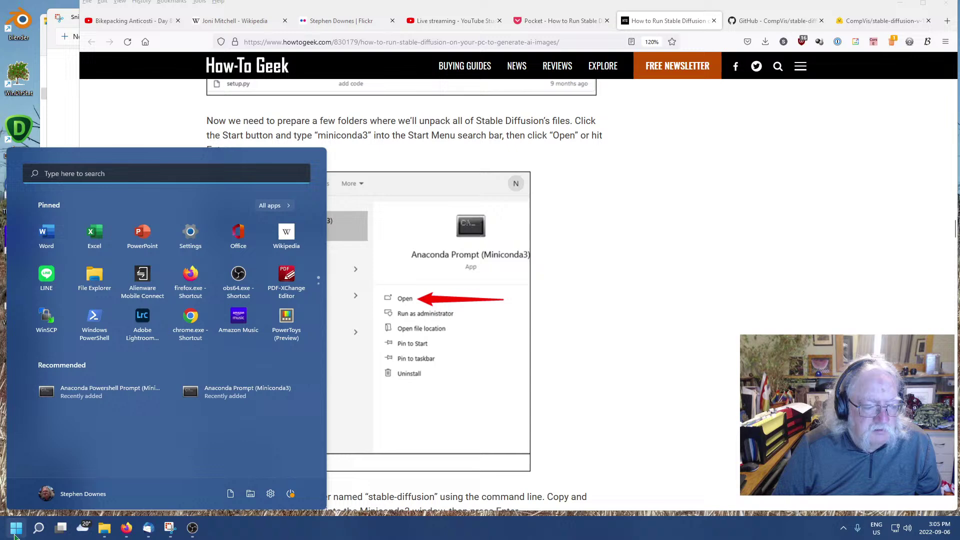
left_click(130, 175)
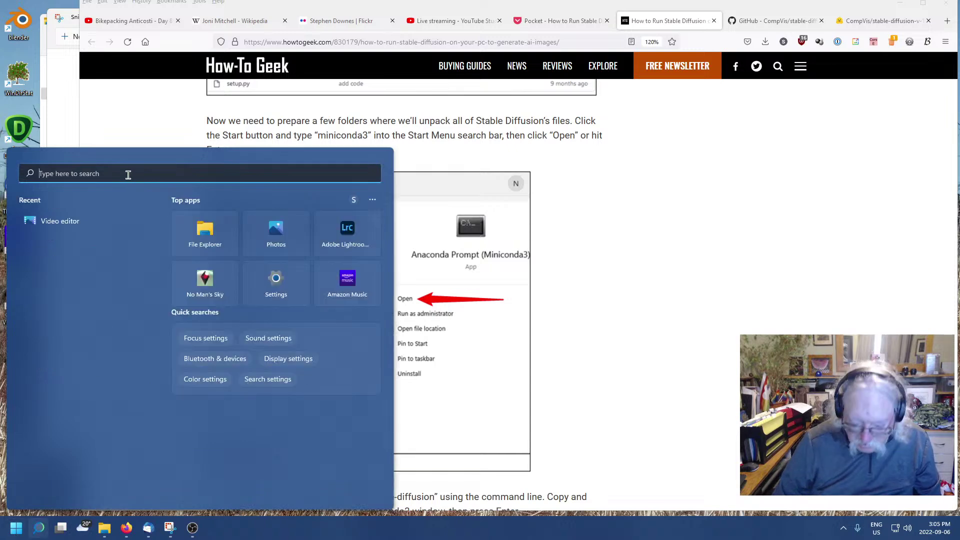
type("miniconda3")
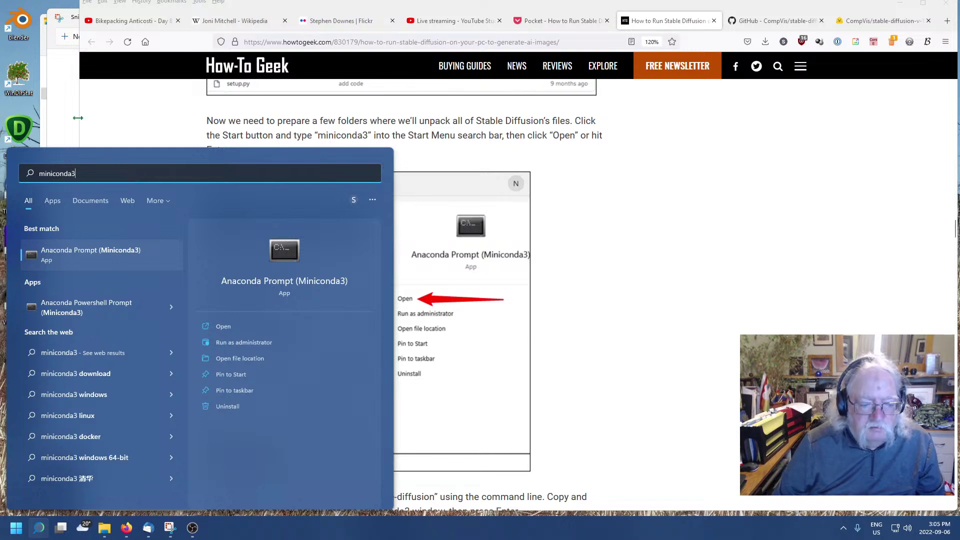
left_click(224, 326)
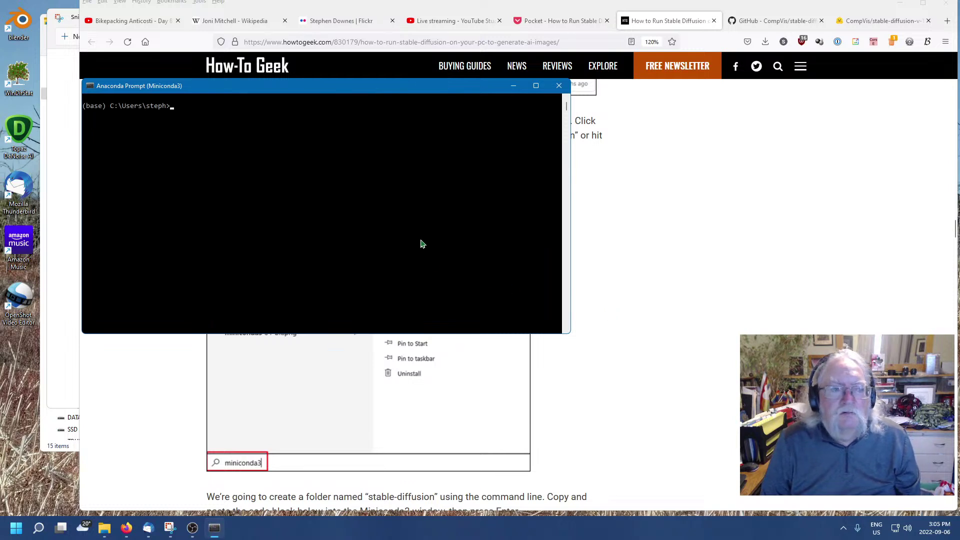
Position the terminal beside the guide's commands and switch to drive E:.
left_click_drag(401, 92, 771, 109)
scroll(419, 364, "down", 1)
scroll(418, 364, "down", 6)
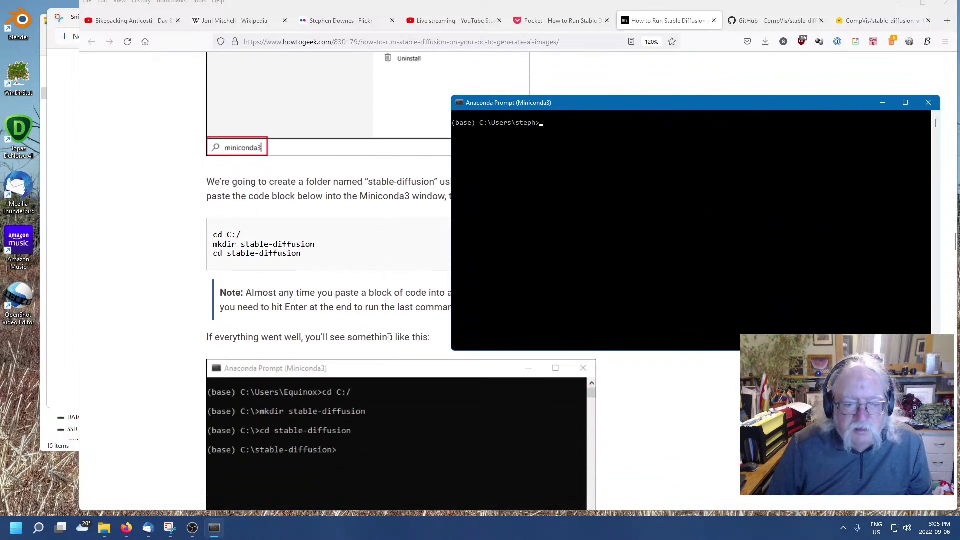
left_click_drag(604, 108, 576, 264)
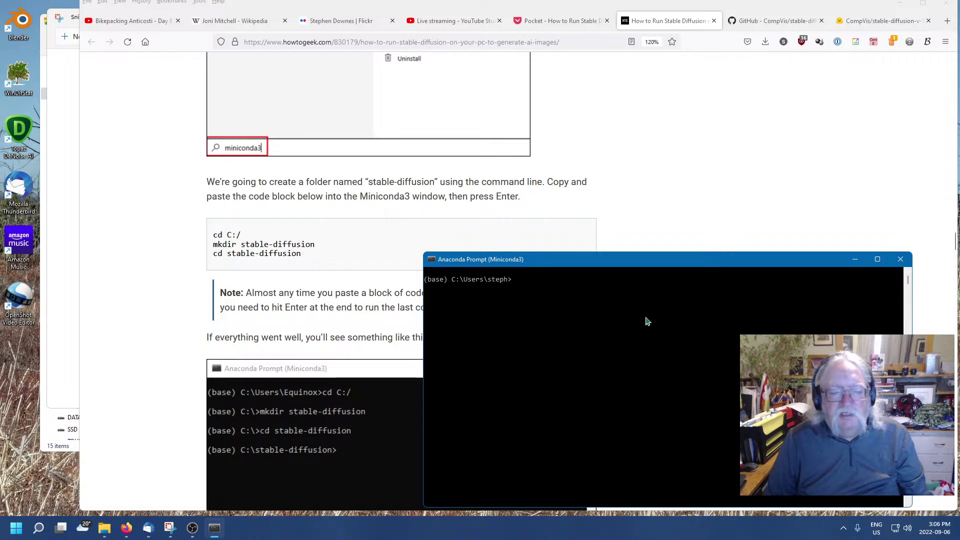
type("cd E")
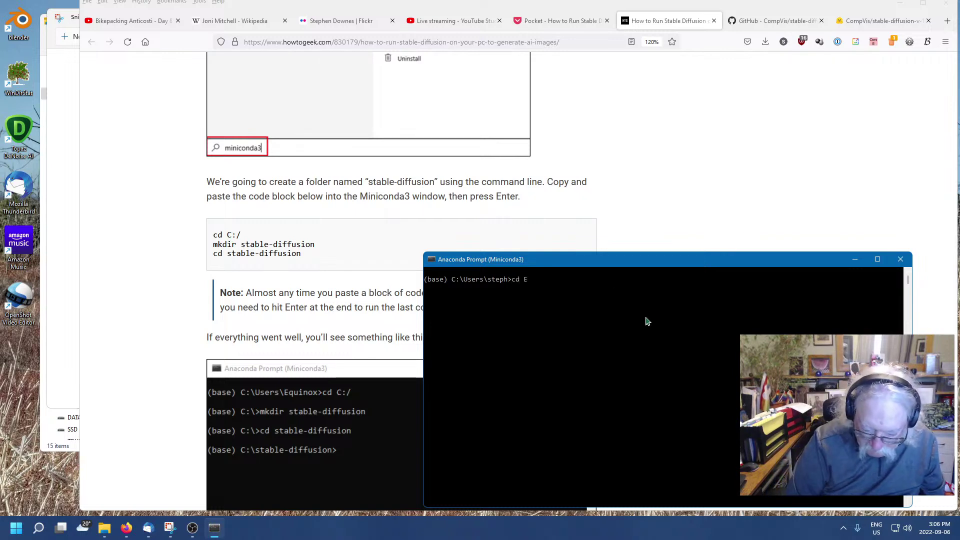
type(":/")
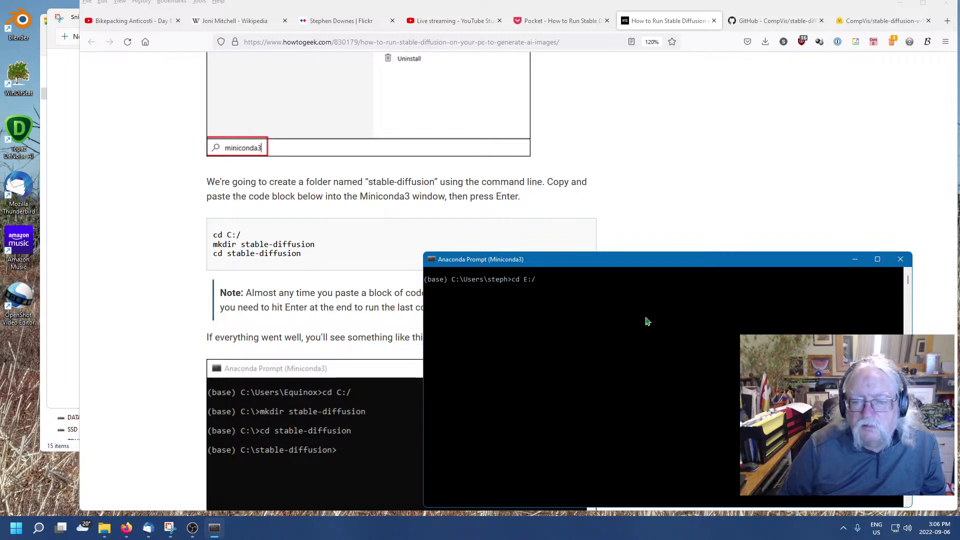
key("Return")
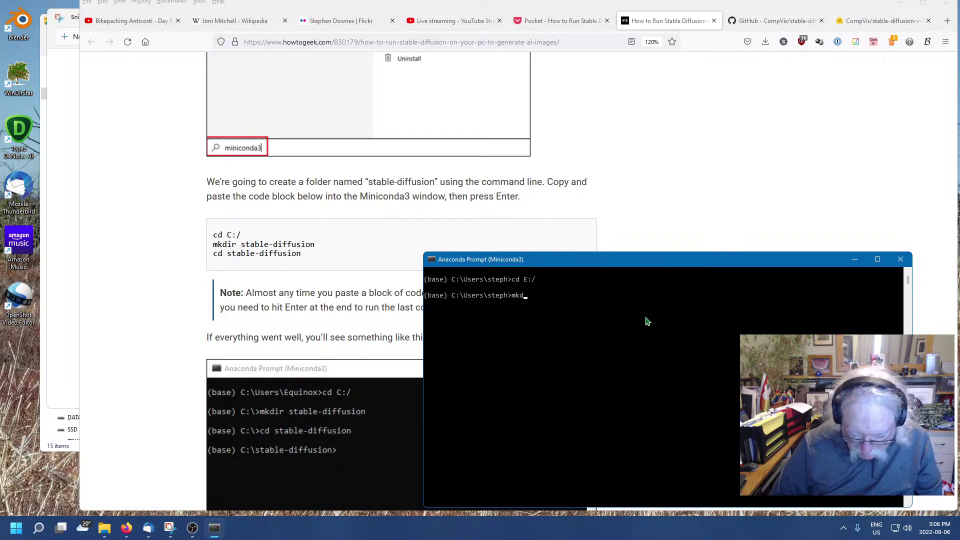
Create the stable-diffusion folder with mkdir and change into it.
type("mkdir s")
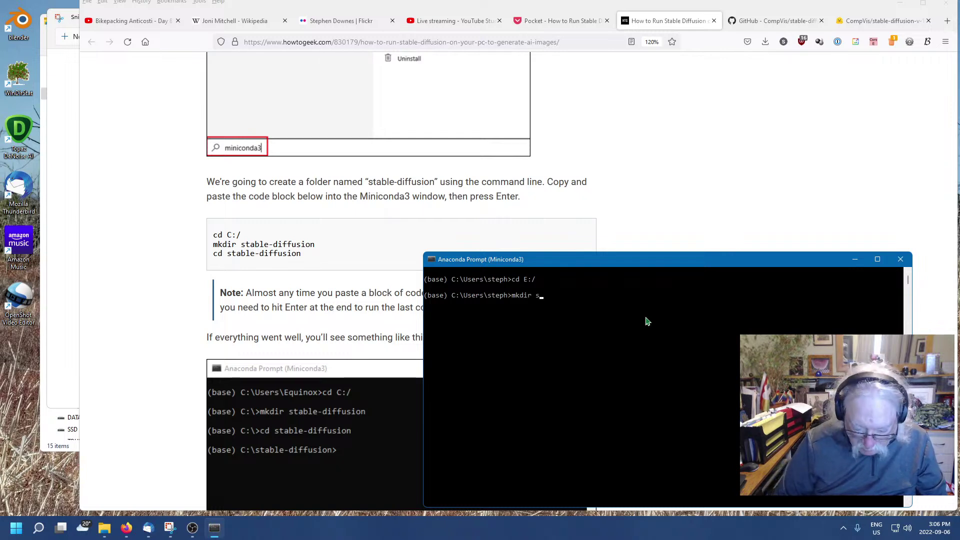
type("table-d")
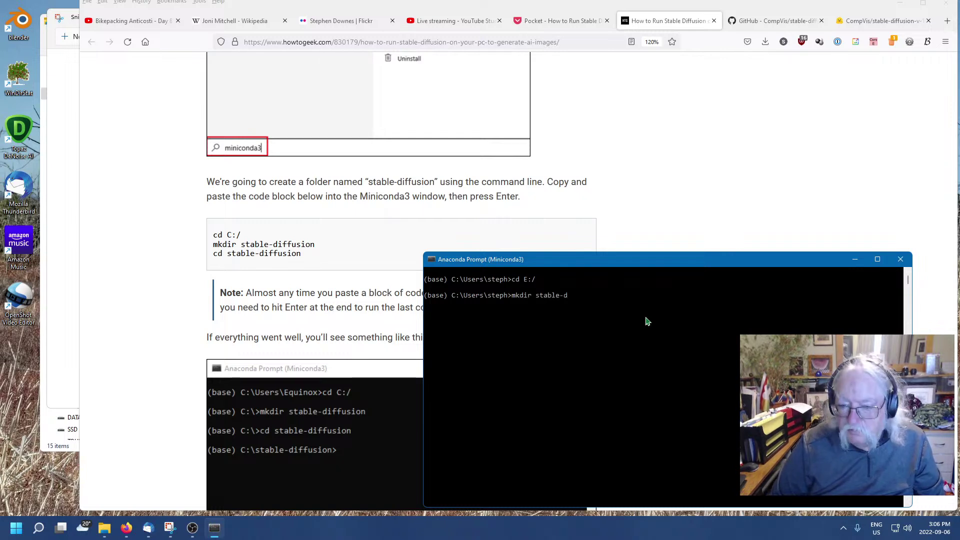
type("iffusion")
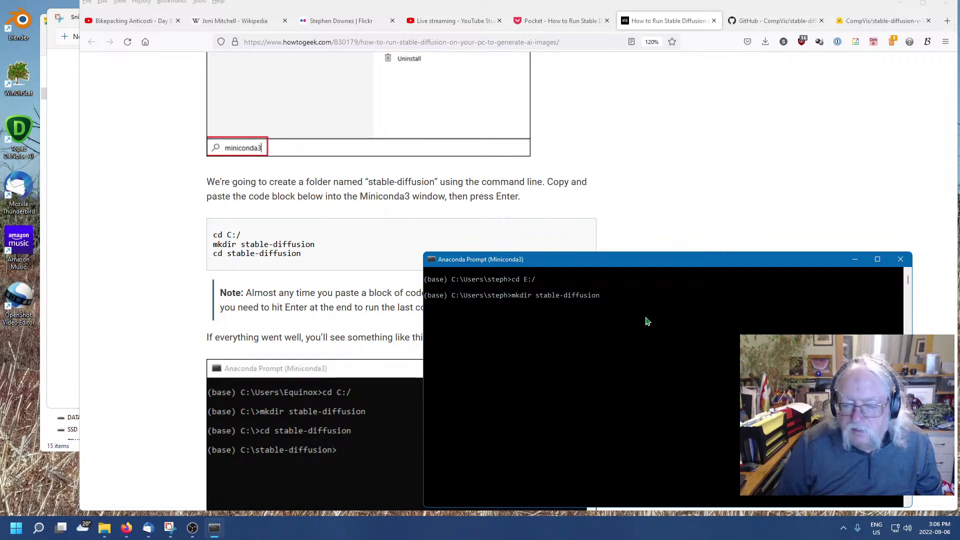
key("Return")
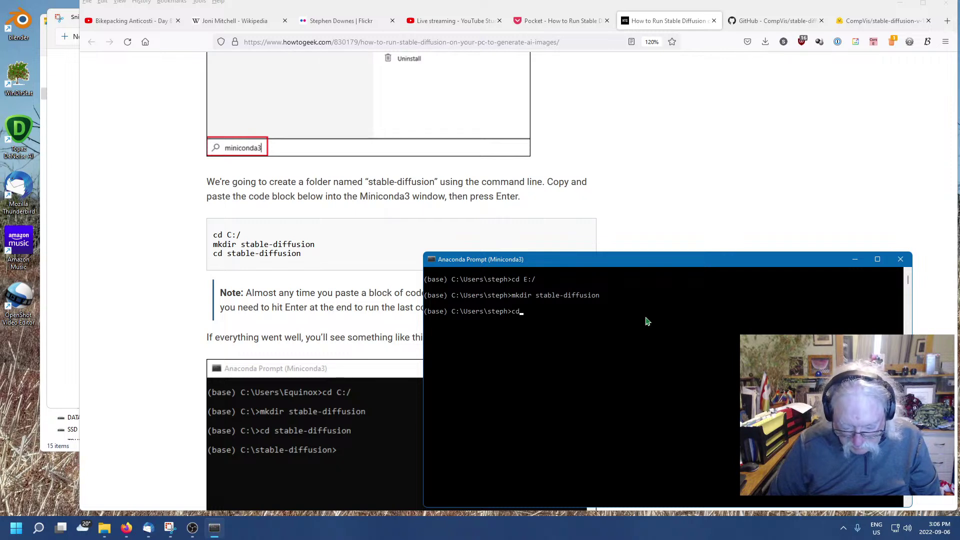
type("cd sta")
key("Tab")
key("Return")
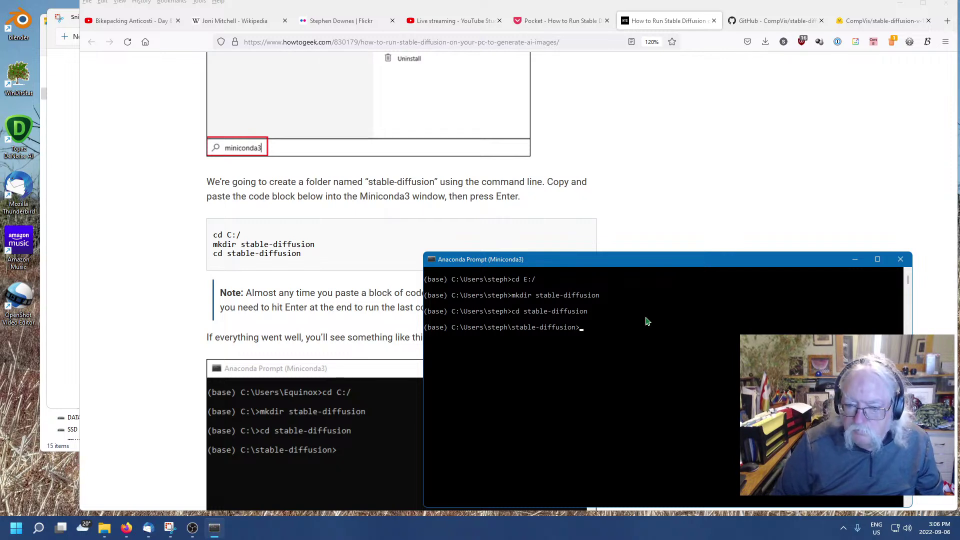
left_click(188, 334)
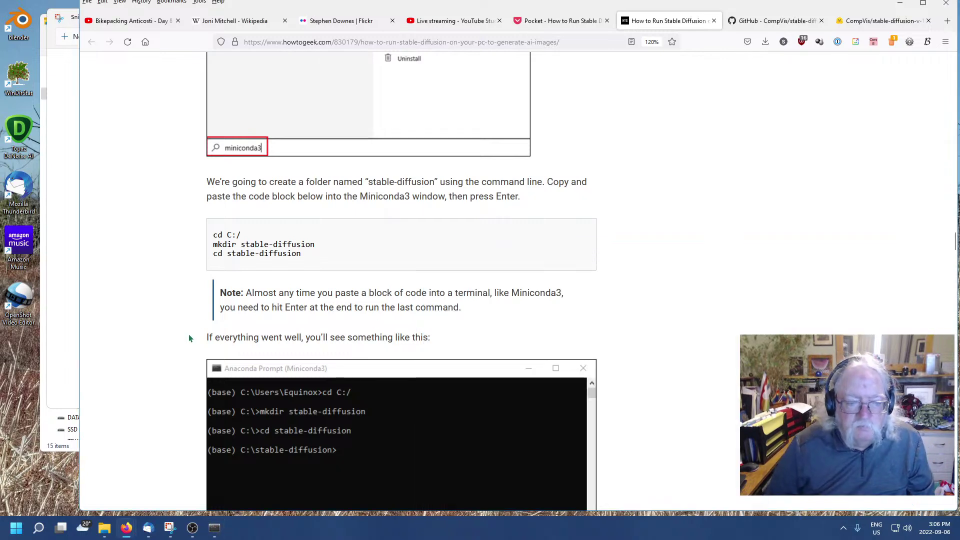
Move the Anaconda Prompt aside and briefly view the linked file-archiving program article.
scroll(585, 373, "down", 3)
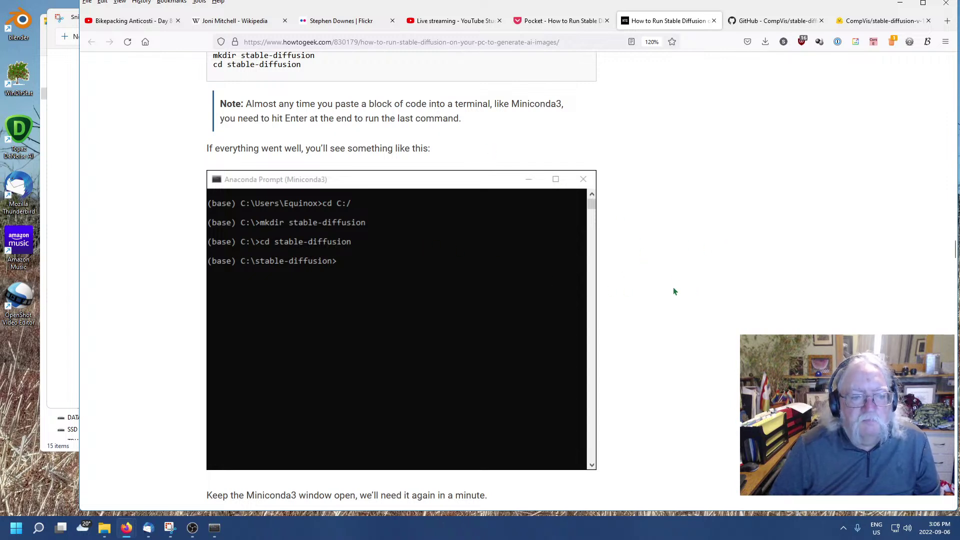
scroll(673, 292, "down", 3)
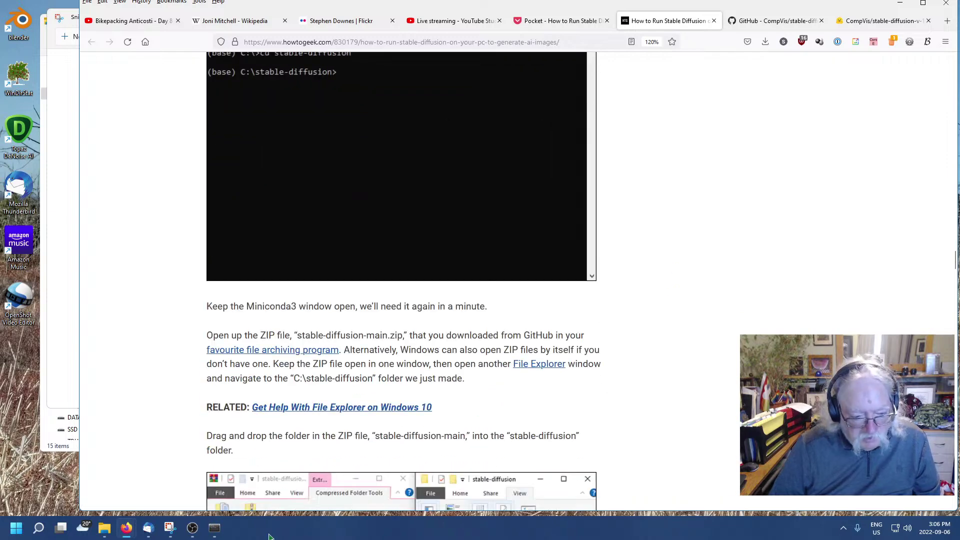
left_click(214, 527)
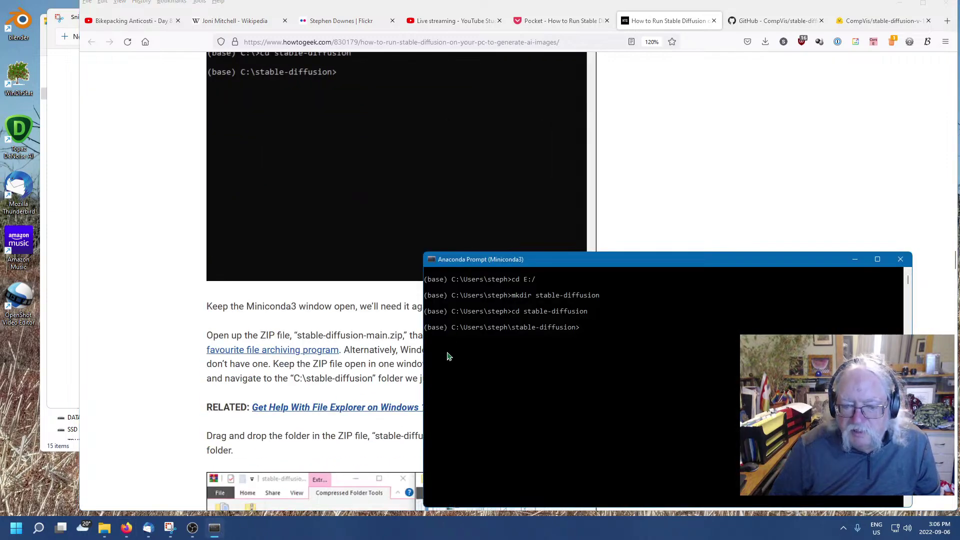
left_click_drag(596, 264, 726, 72)
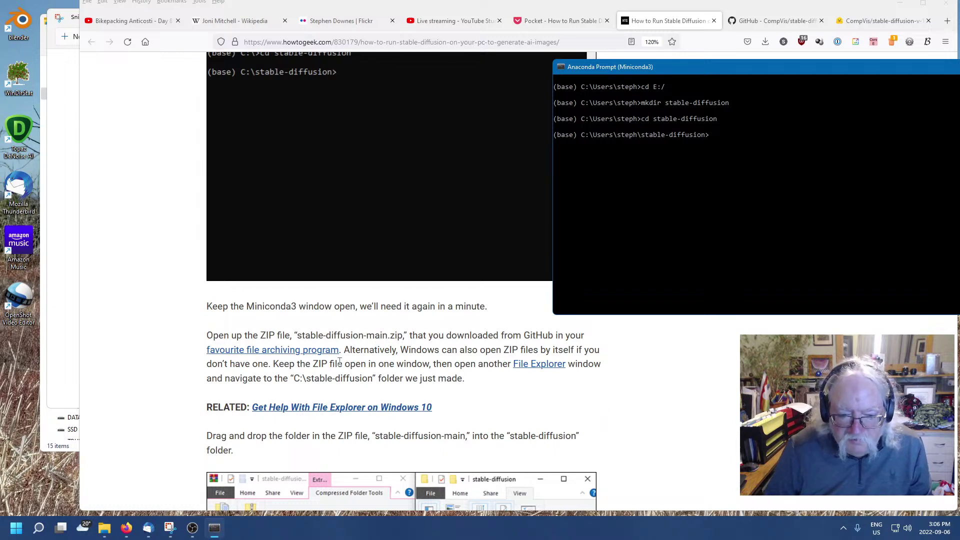
left_click(272, 352)
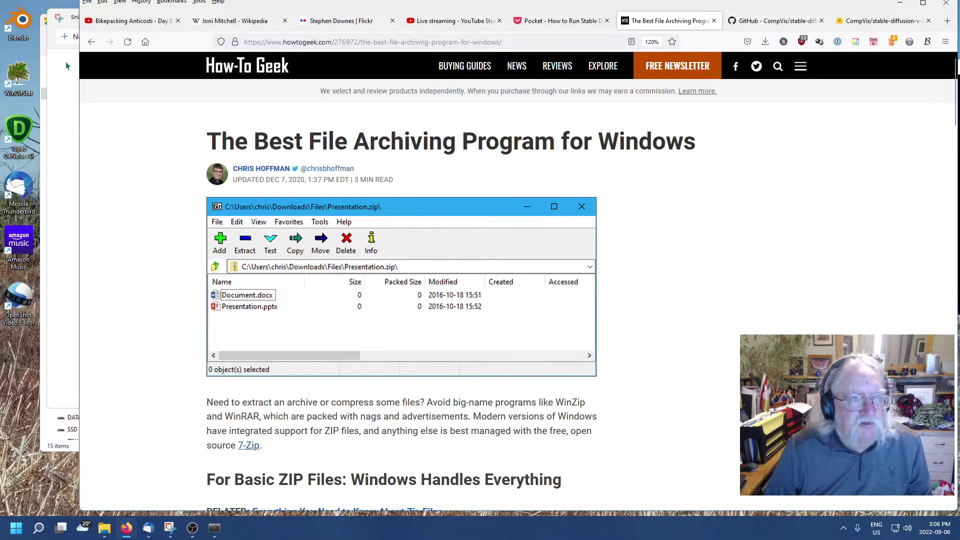
left_click(91, 43)
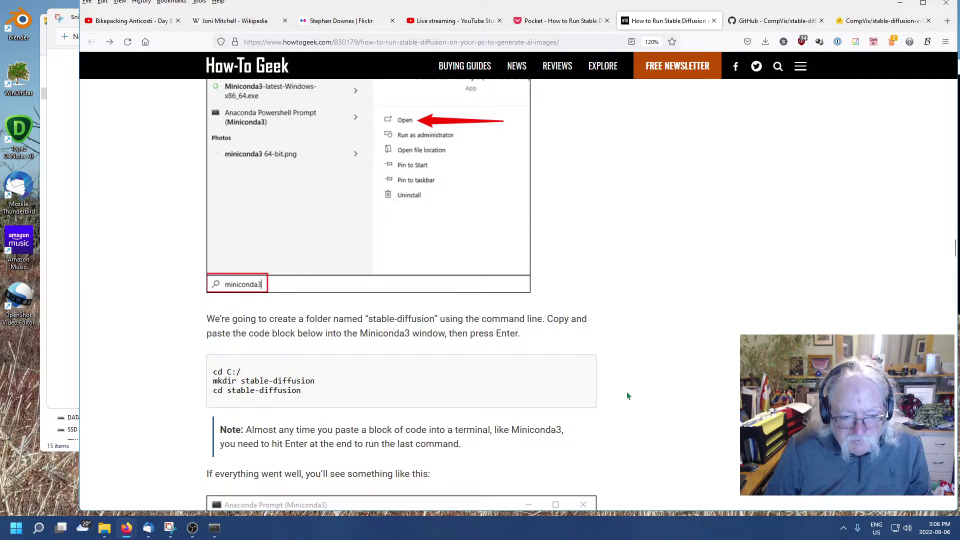
Scroll the guide to the step on opening stable-diffusion-main.zip.
scroll(627, 391, "down", 15)
scroll(635, 392, "up", 7)
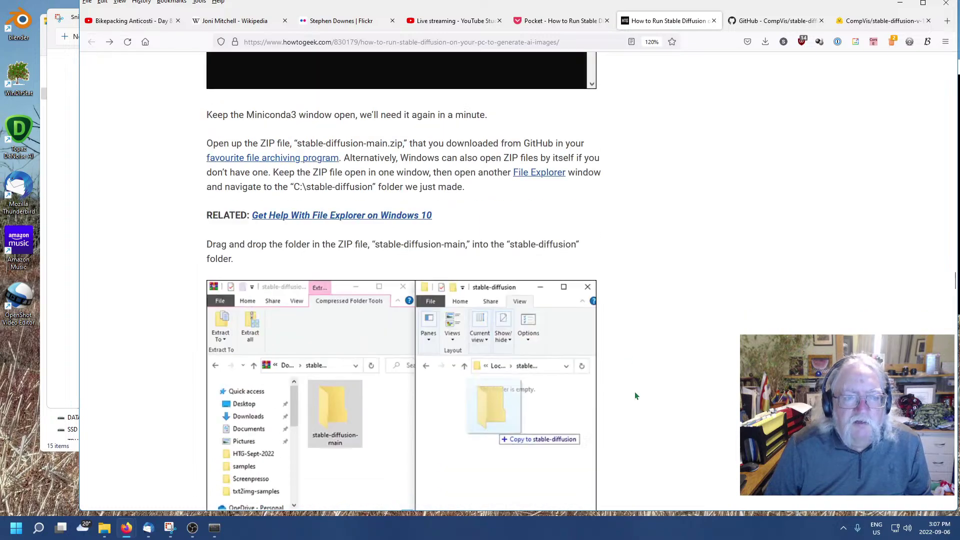
scroll(635, 392, "down", 4)
scroll(635, 392, "up", 2)
scroll(634, 392, "down", 2)
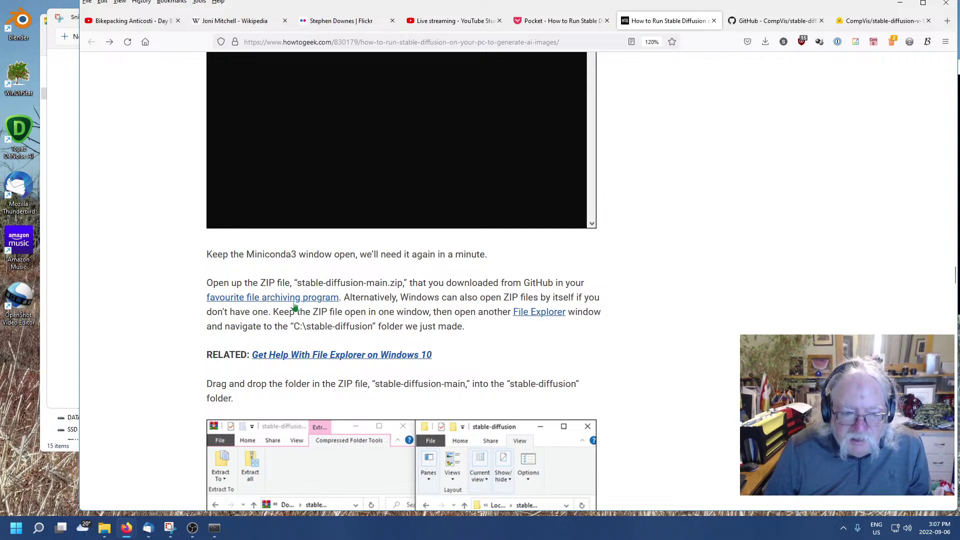
Locate stable-diffusion-main.zip from Firefox Downloads in Explorer and open it with 7-Zip File Manager.
left_click(766, 42)
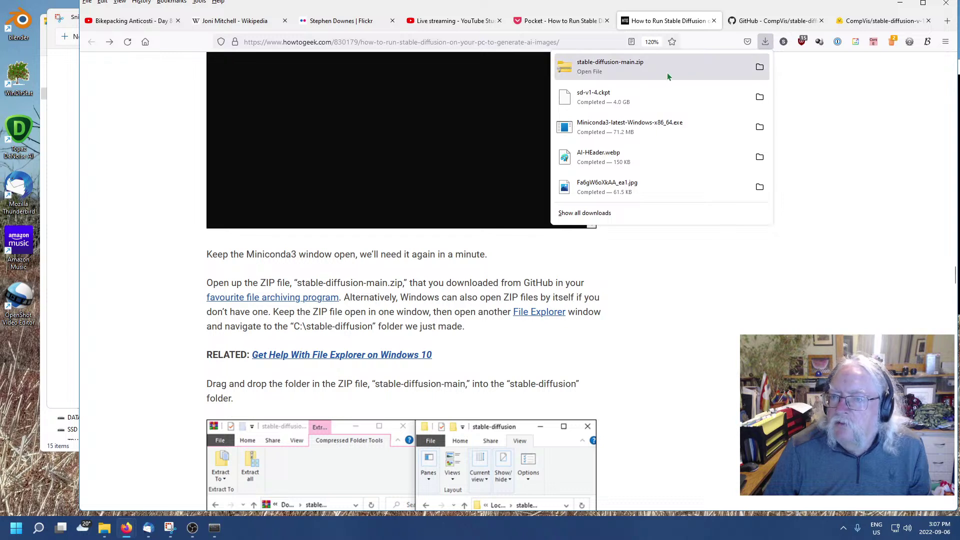
right_click(595, 71)
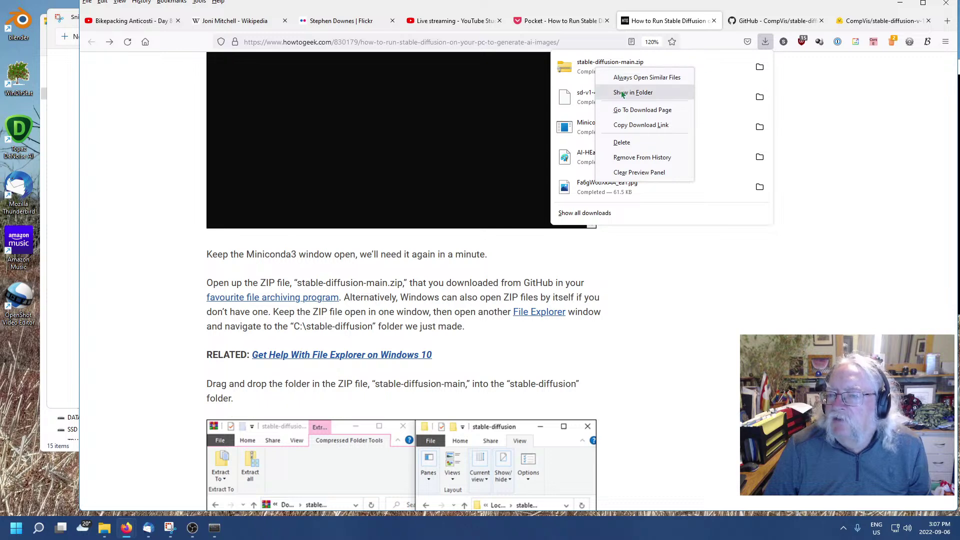
left_click(622, 93)
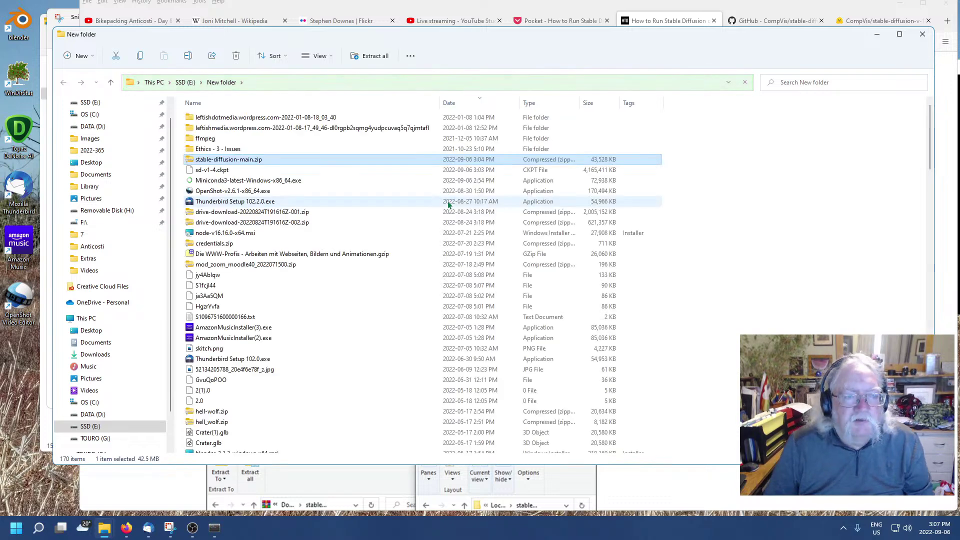
right_click(258, 163)
mouse_move(345, 212)
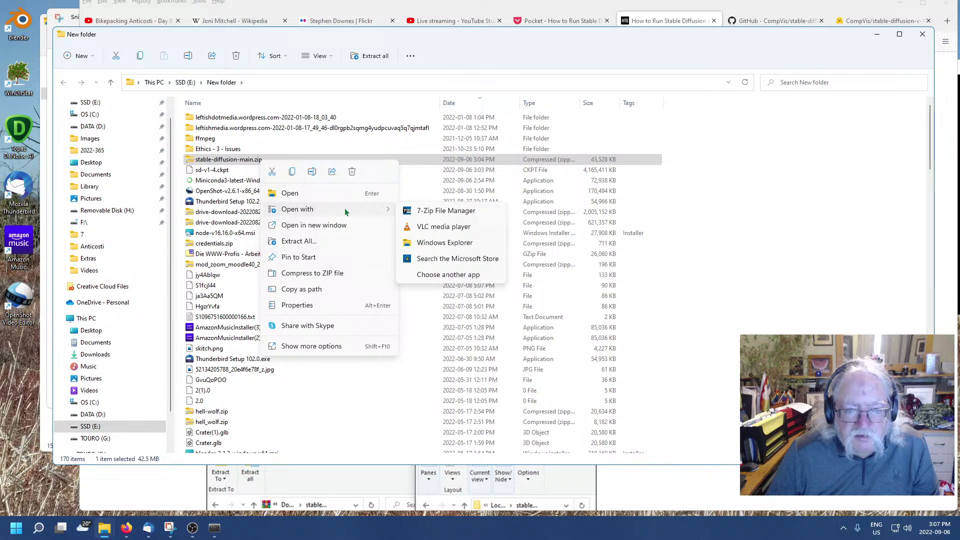
left_click(433, 211)
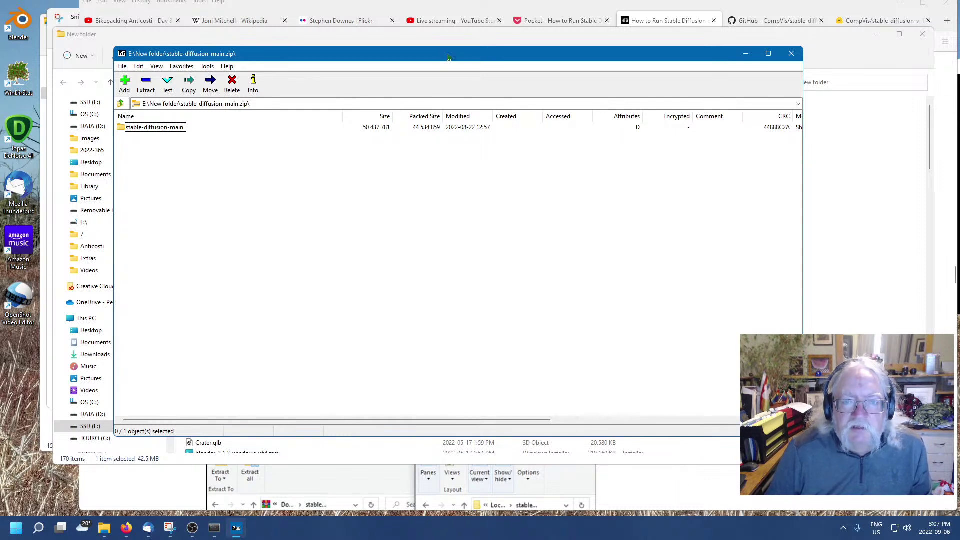
left_click_drag(448, 58, 505, 62)
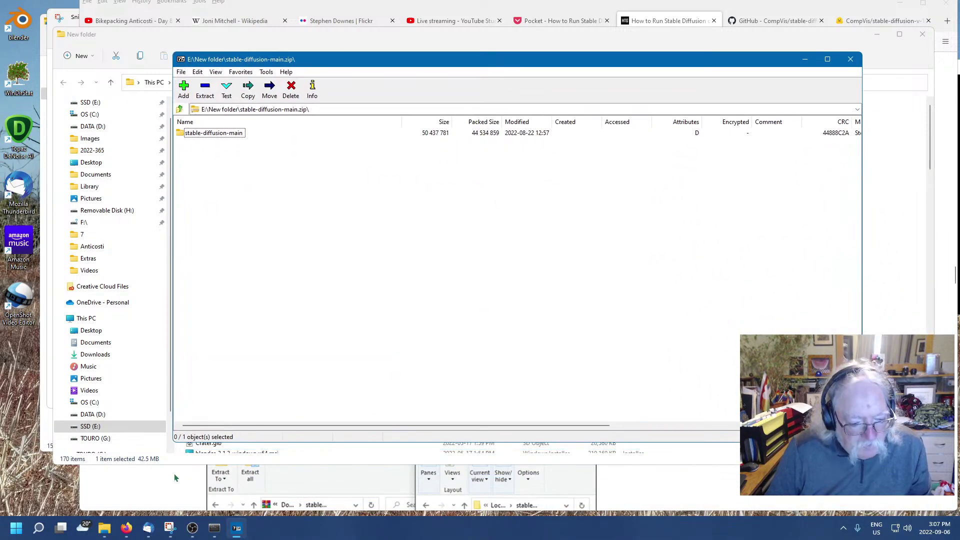
left_click(126, 528)
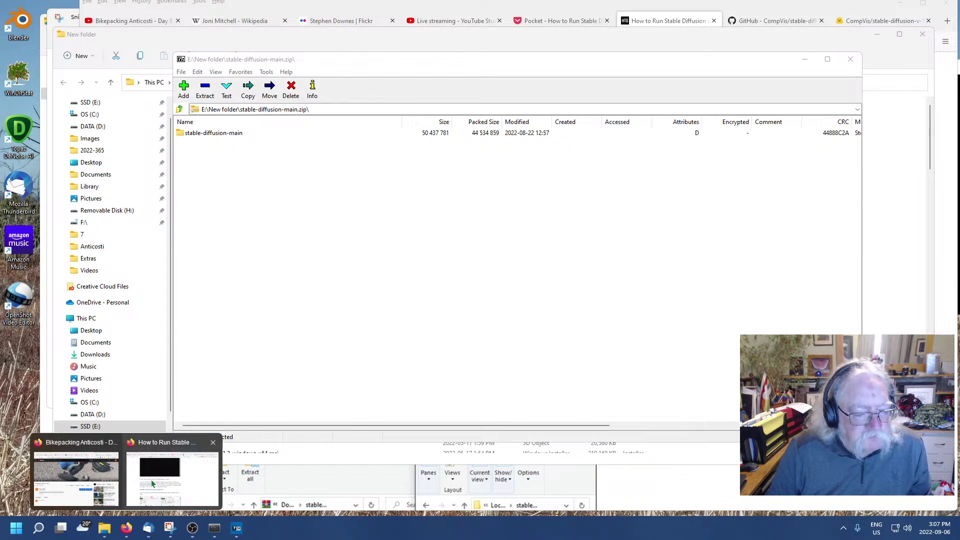
left_click(185, 477)
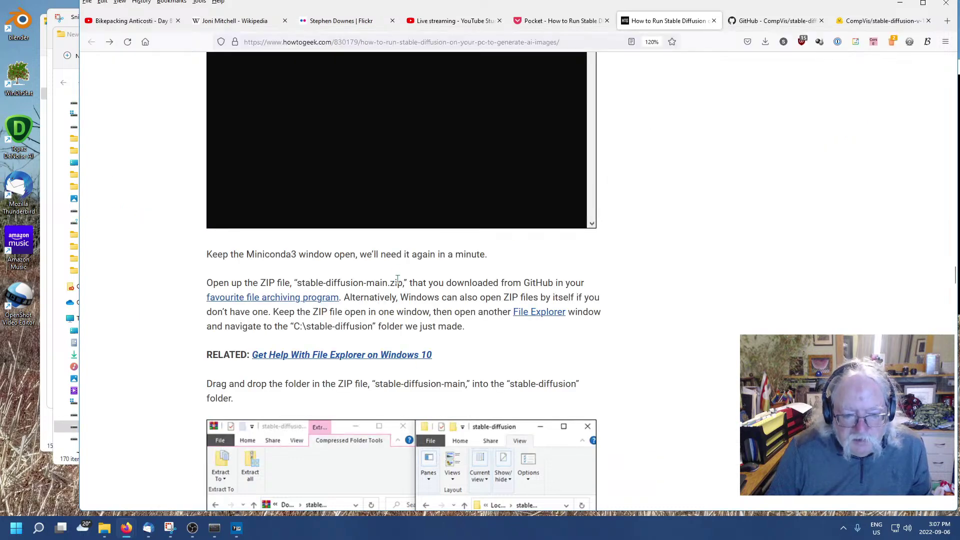
scroll(397, 281, "down", 3)
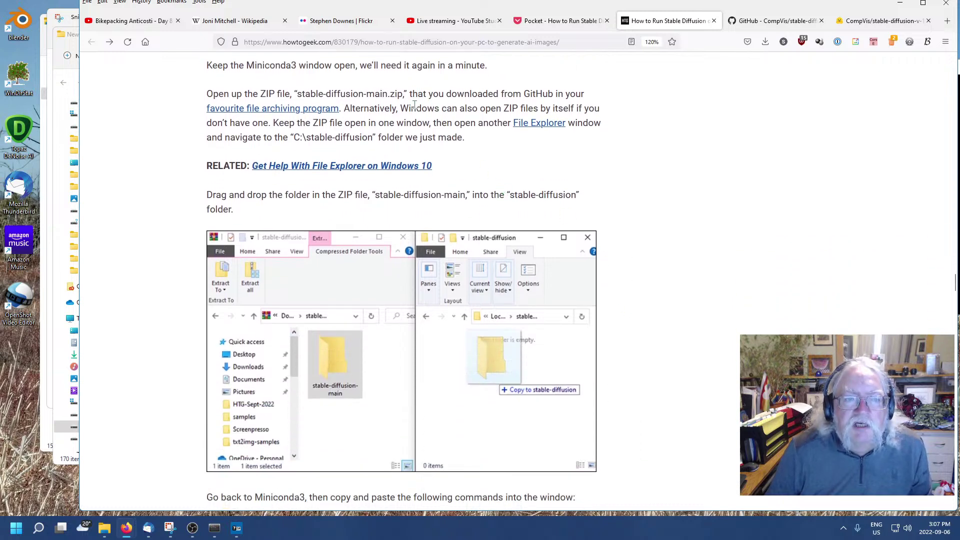
scroll(458, 129, "down", 2)
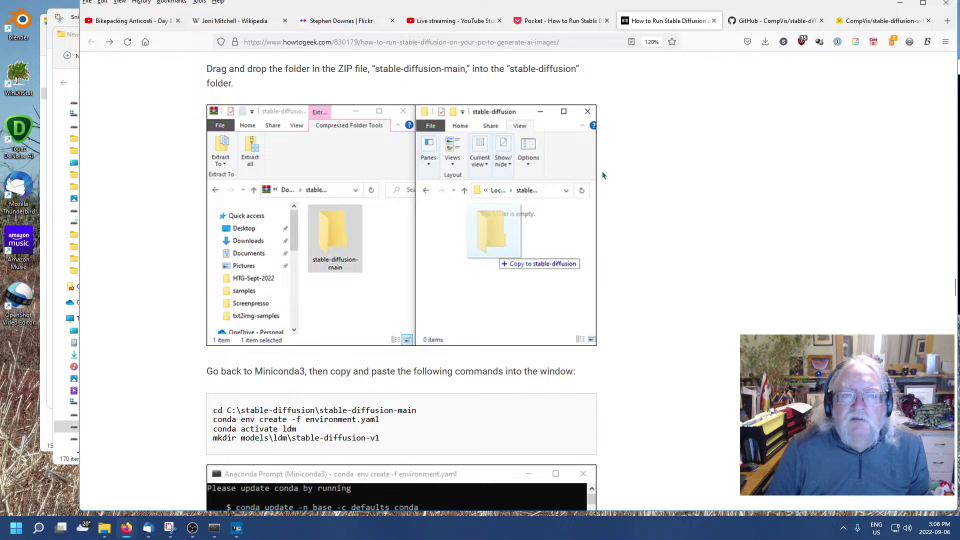
scroll(650, 205, "up", 2)
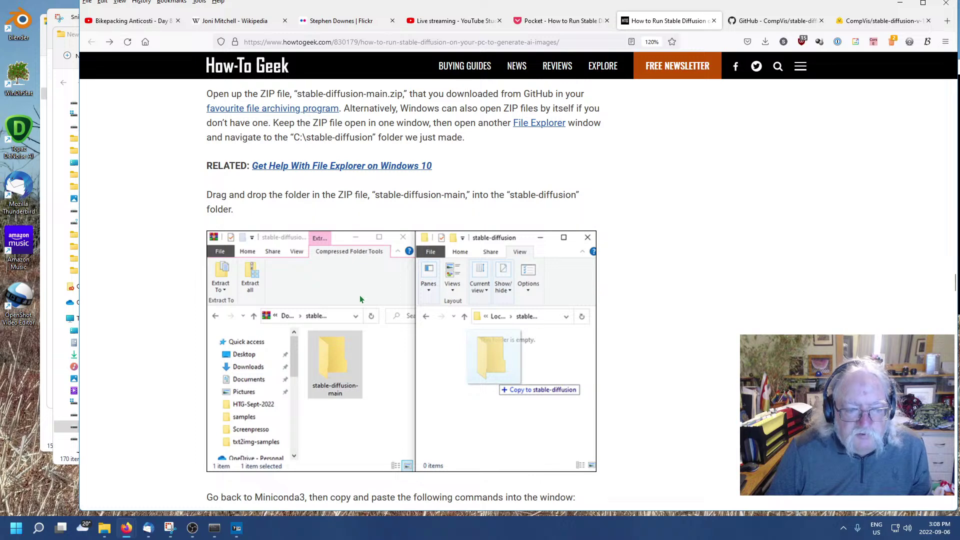
scroll(360, 299, "up", 2)
scroll(360, 299, "up", 4)
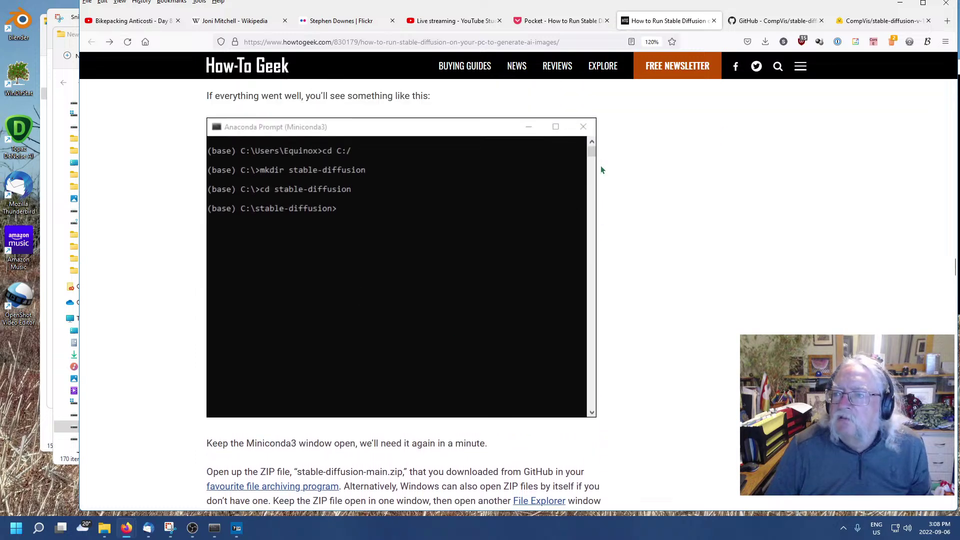
left_click(236, 528)
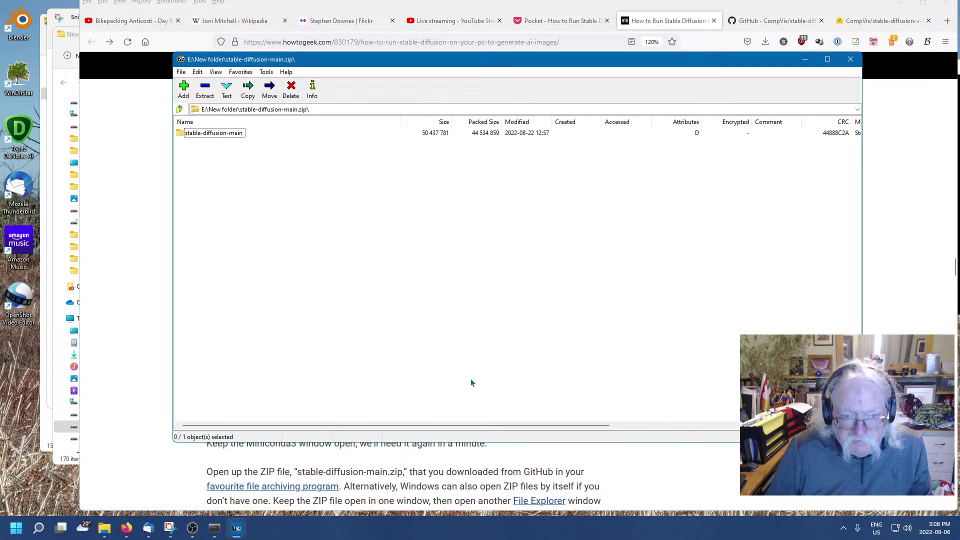
Switch 7-Zip to 2 Panels and browse the right pane to the E: drive.
left_click(216, 72)
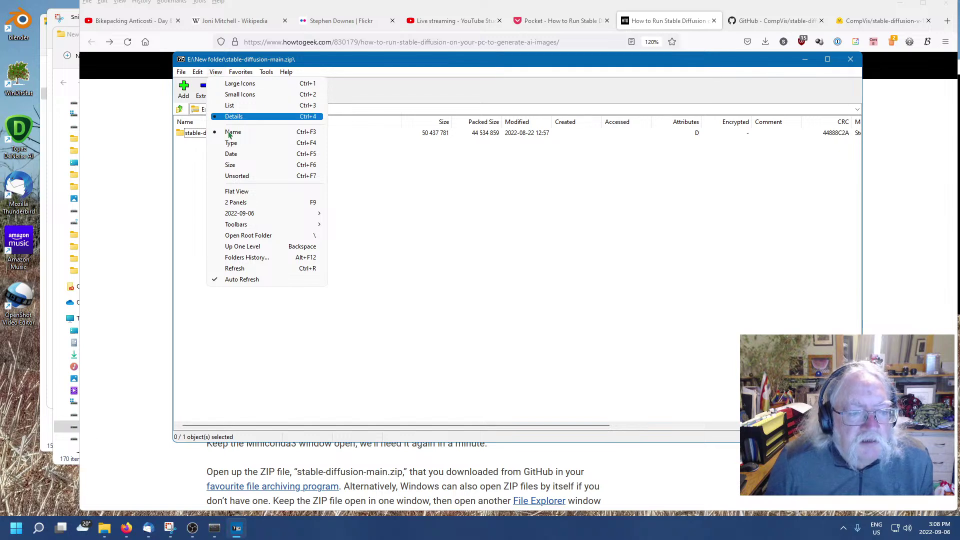
left_click(239, 202)
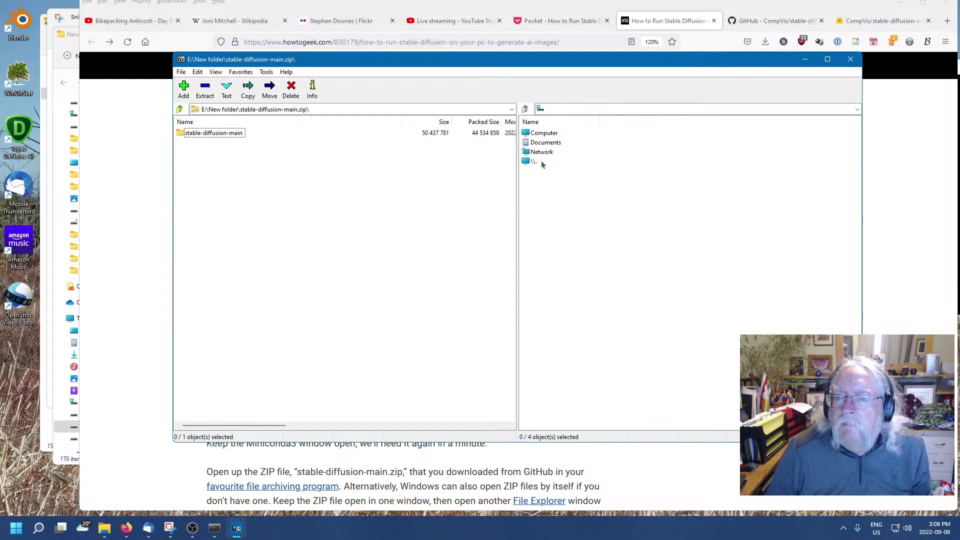
double_click(544, 132)
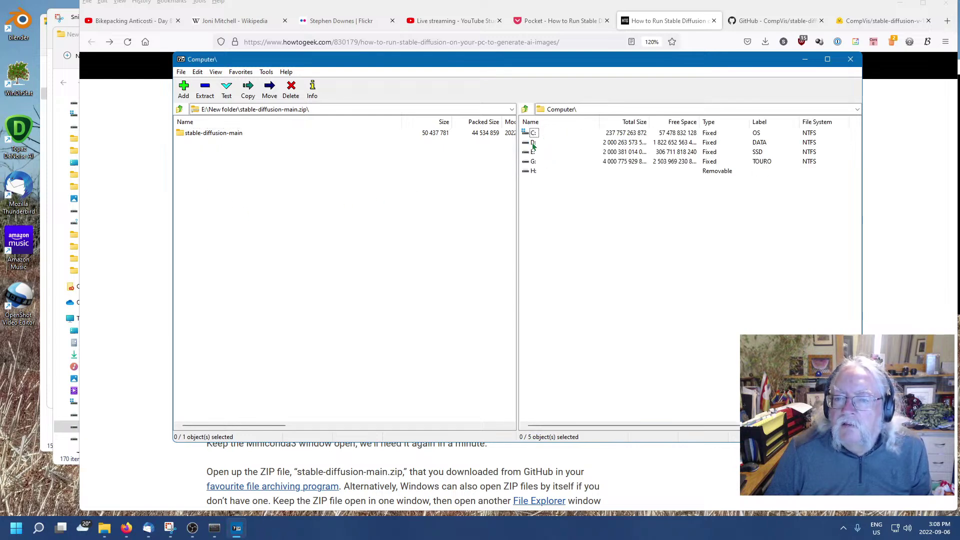
left_click(533, 153)
double_click(534, 153)
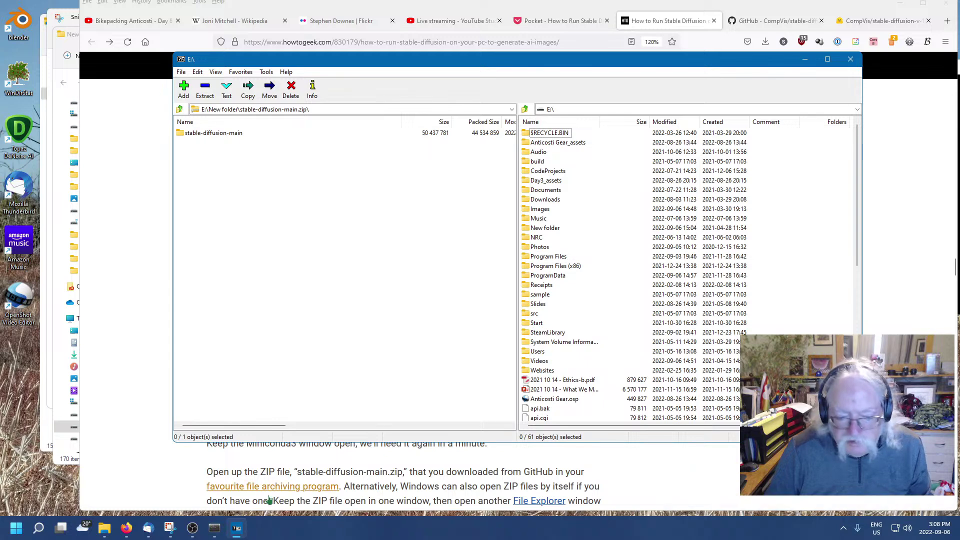
left_click(215, 527)
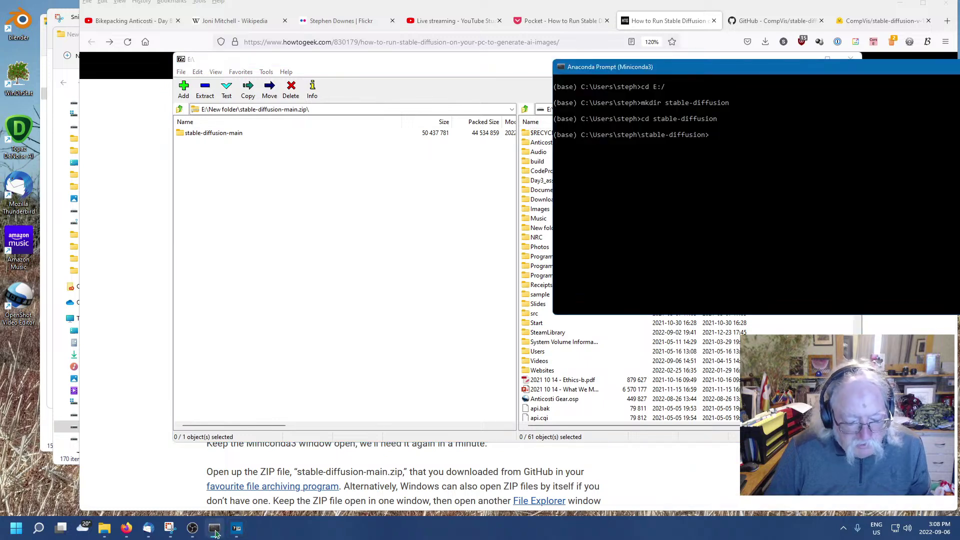
Clear the stray characters at the Anaconda prompt and run 'de' to try reaching drive E.
left_click(679, 256)
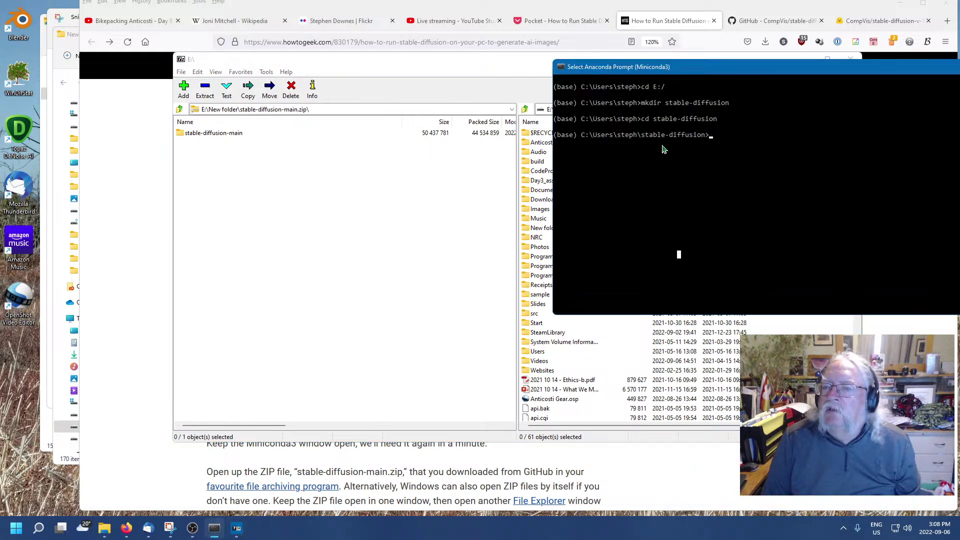
left_click(714, 135)
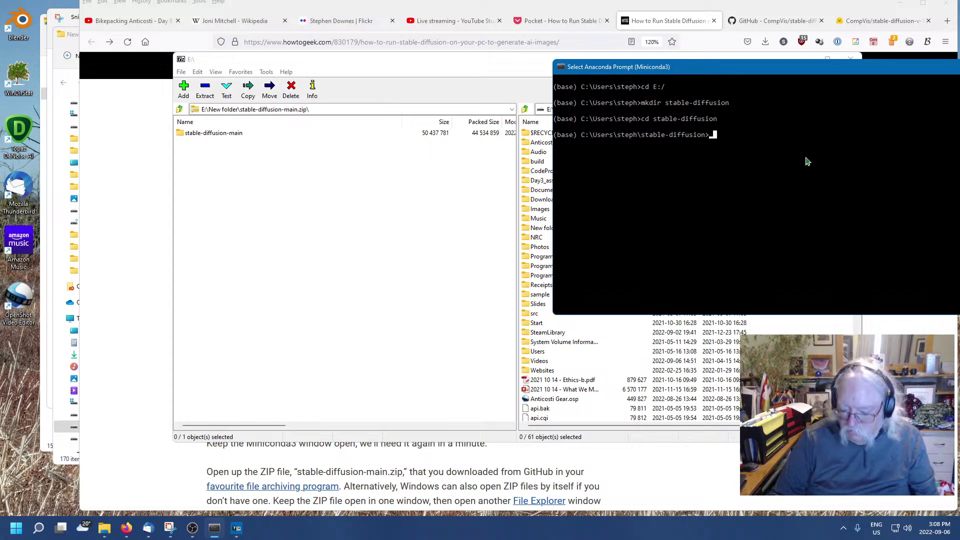
key("Escape")
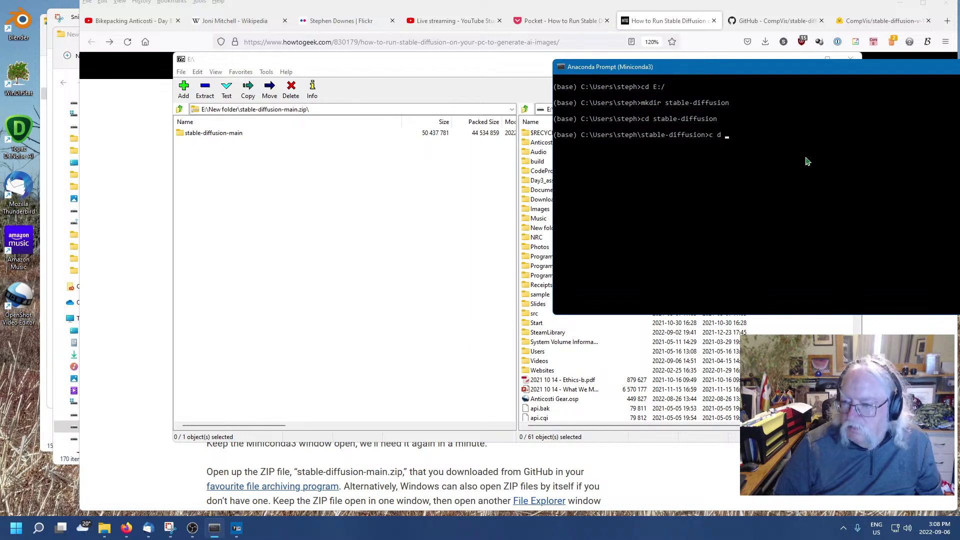
key("BackSpace")
key("BackSpace")
key("BackSpace")
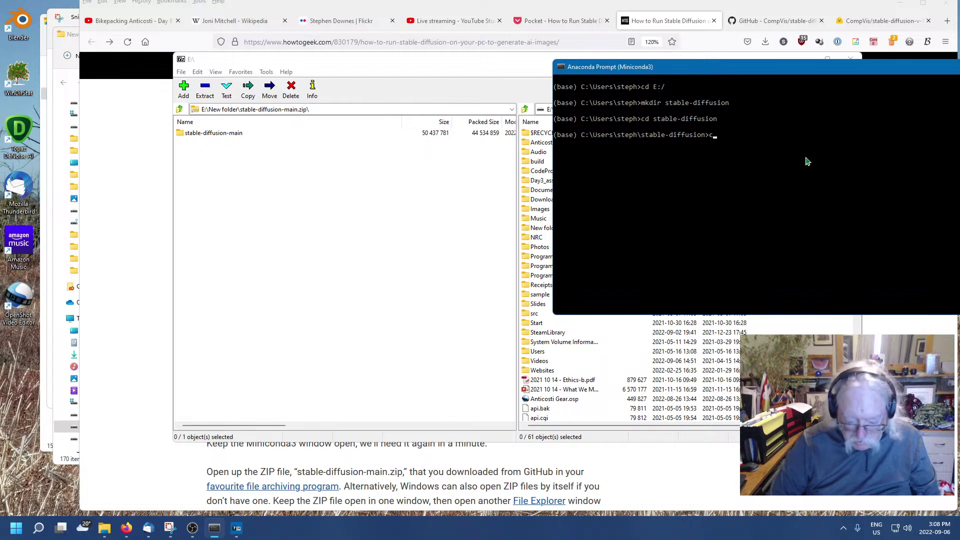
type("d E:\\")
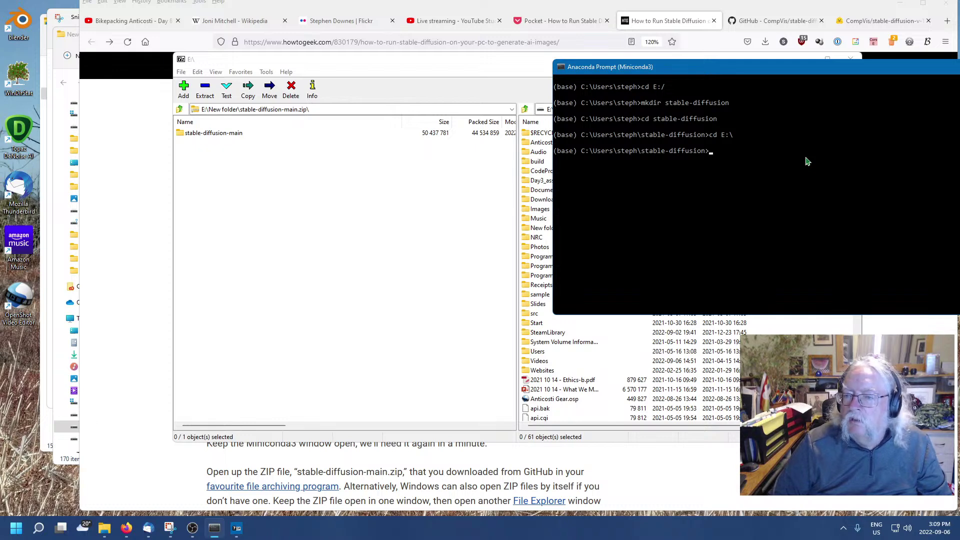
type("e")
key("Return")
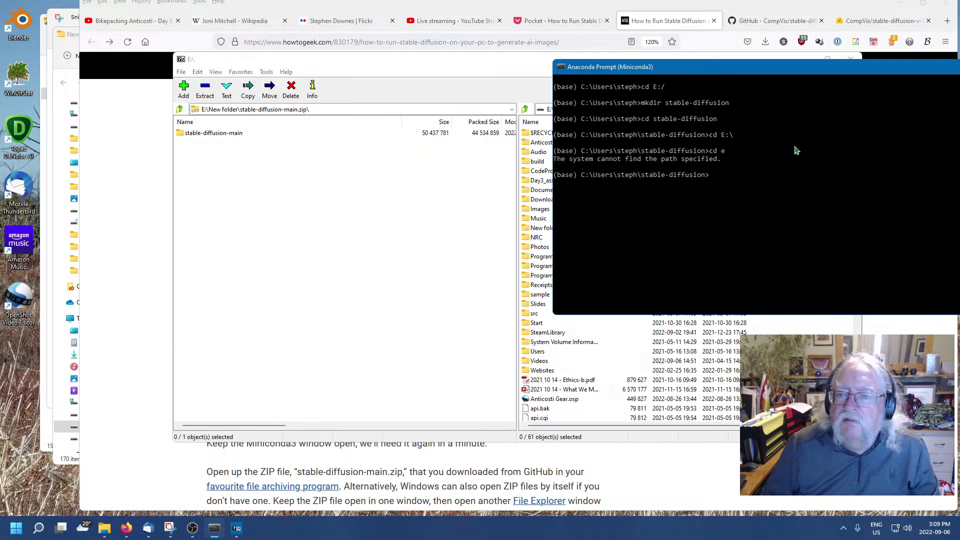
Reposition the console and try the commands 'cd e' and 'cd c'.
left_click_drag(808, 74, 670, 142)
left_click(602, 248)
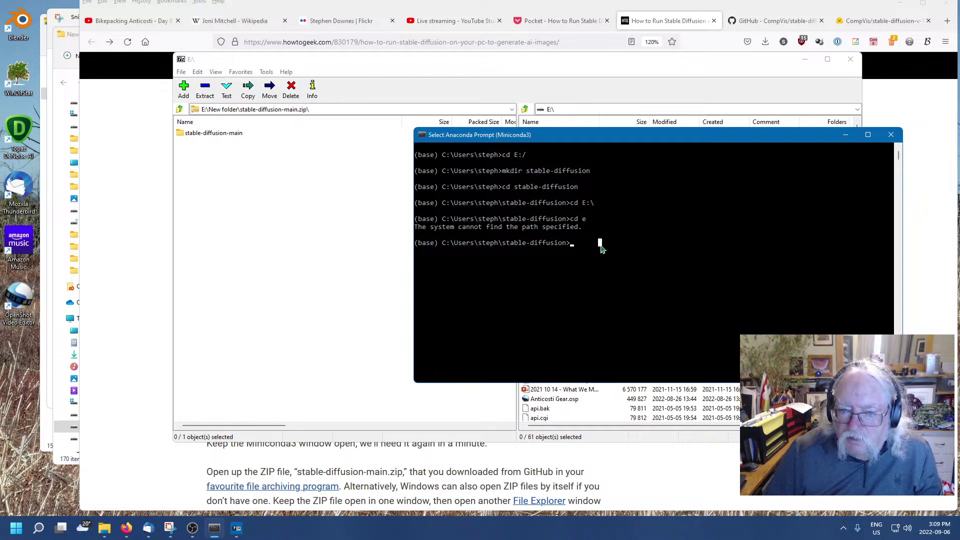
left_click(567, 266)
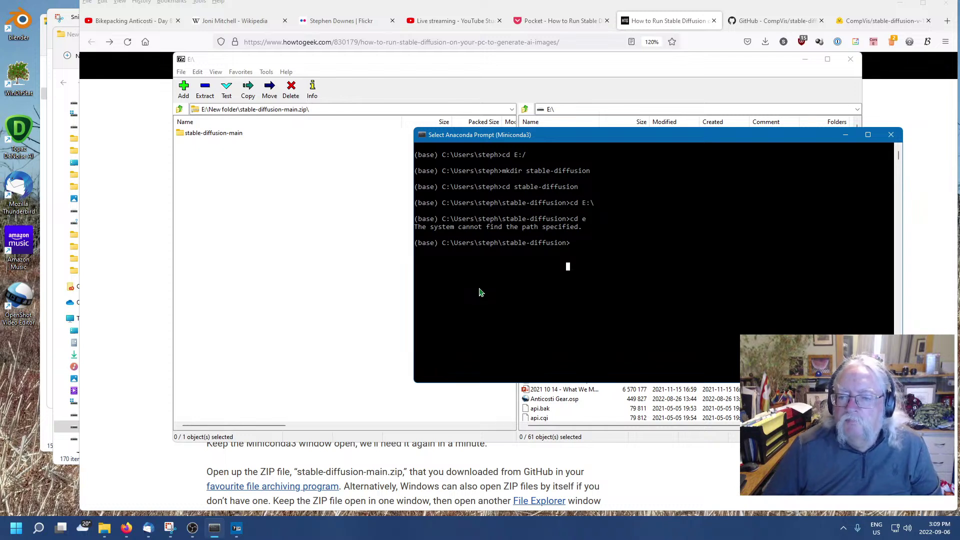
type("cd e")
key("Return")
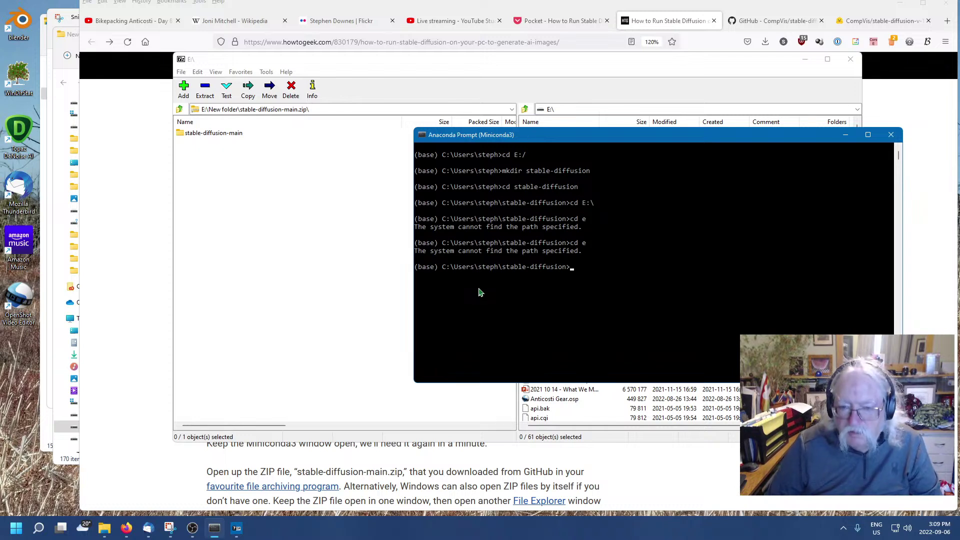
type("cd")
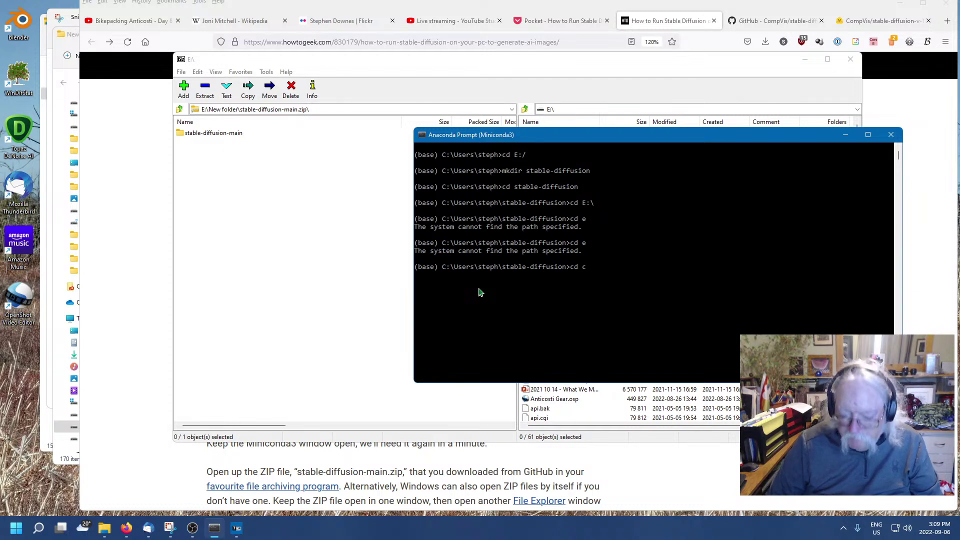
type(" c")
key("Return")
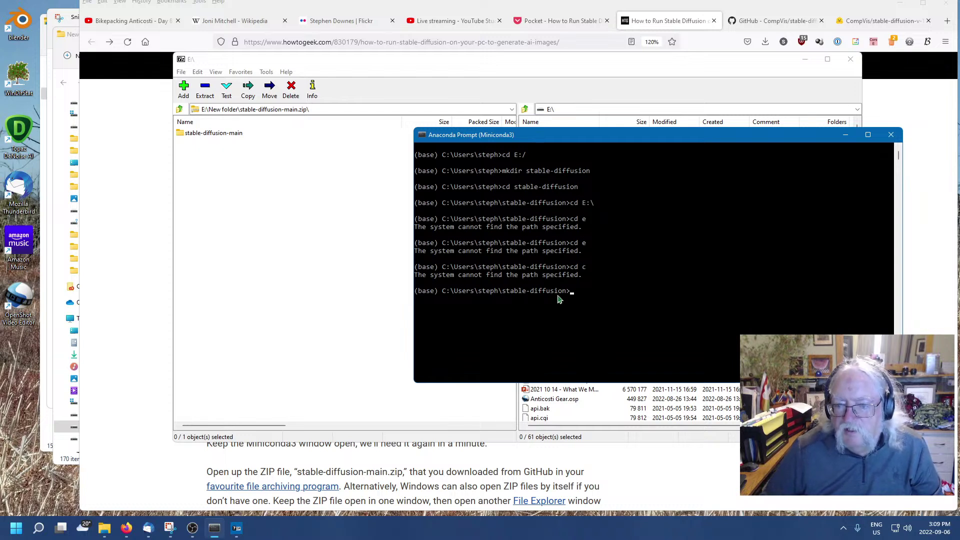
List drive E's contents with 'dir e:' and return to the How-To Geek guide.
type("dir")
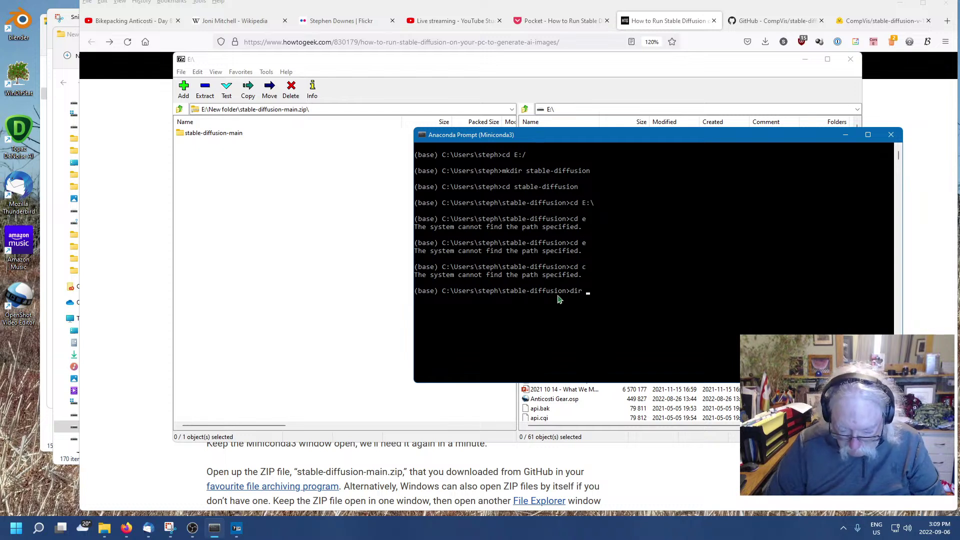
type(" e:\\")
key("Return")
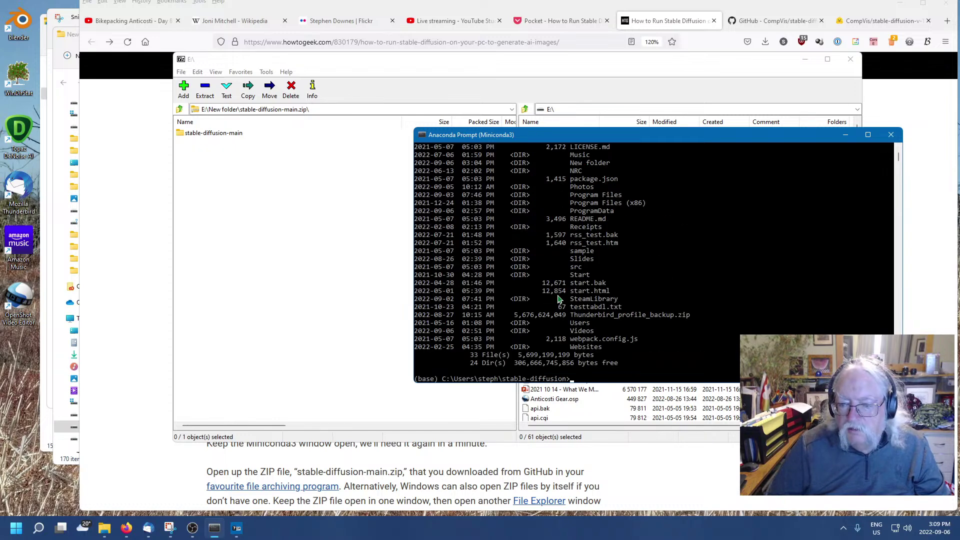
scroll(557, 295, "up", 5)
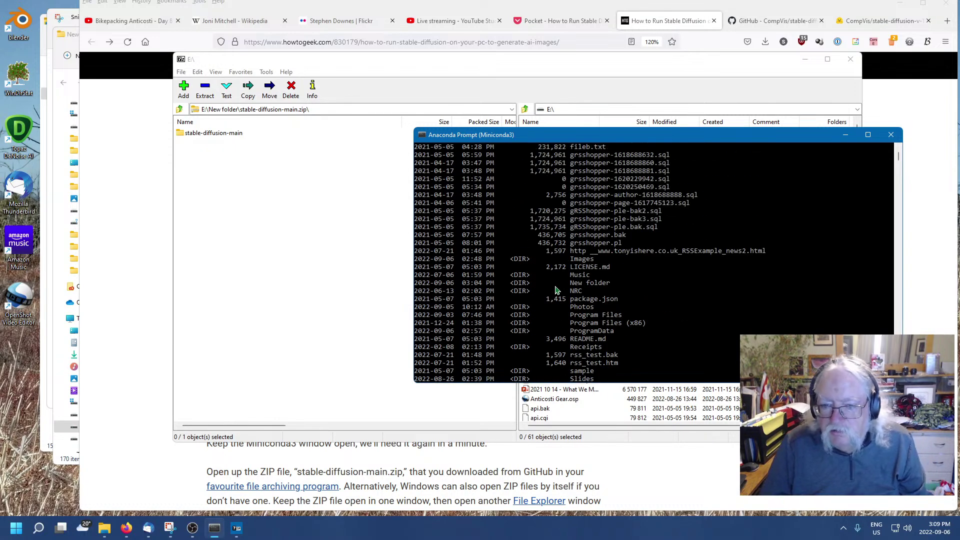
scroll(556, 291, "down", 10)
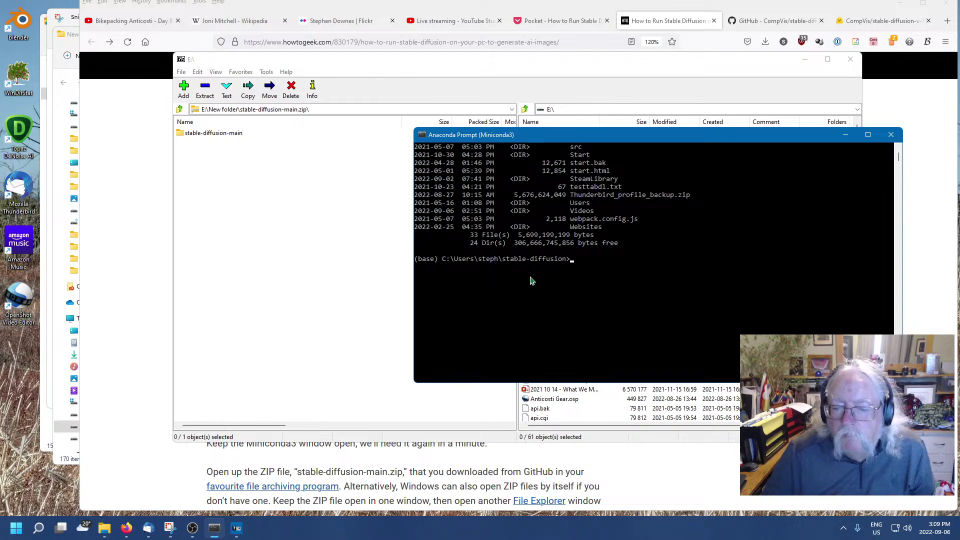
scroll(504, 264, "up", 3)
scroll(504, 263, "up", 15)
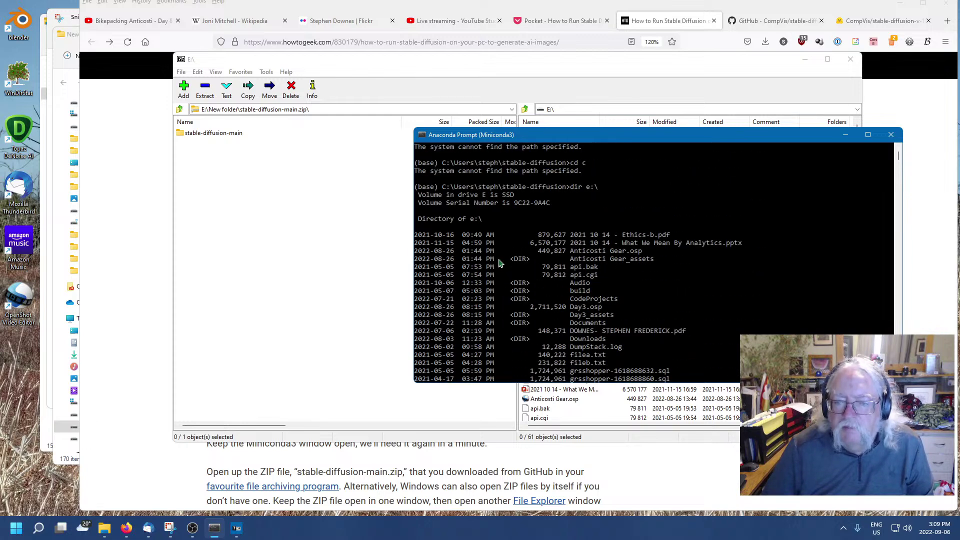
scroll(568, 271, "down", 3)
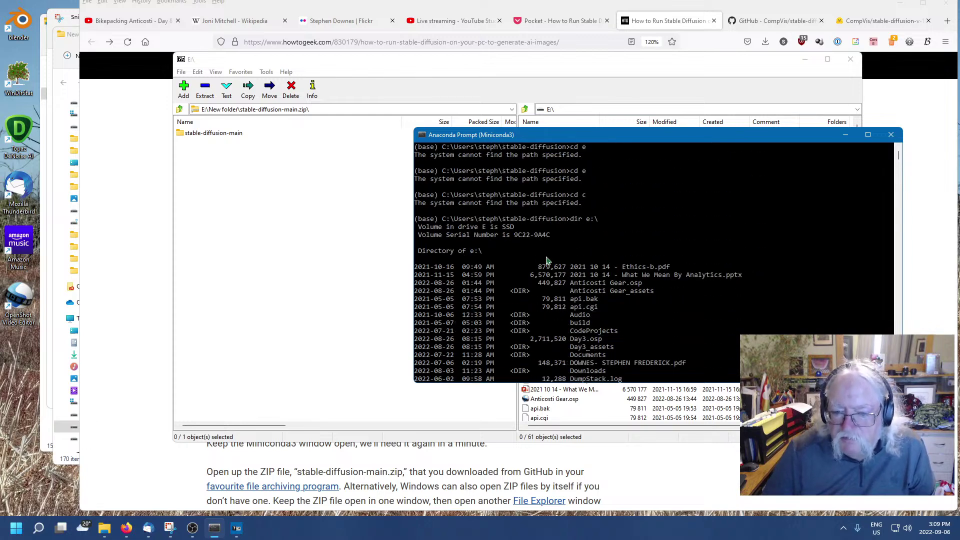
left_click(508, 220)
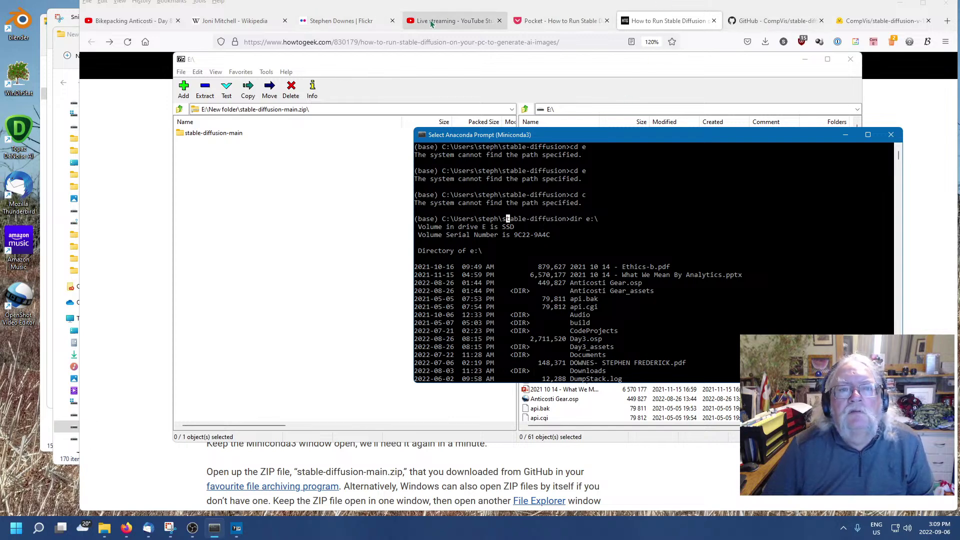
left_click(654, 21)
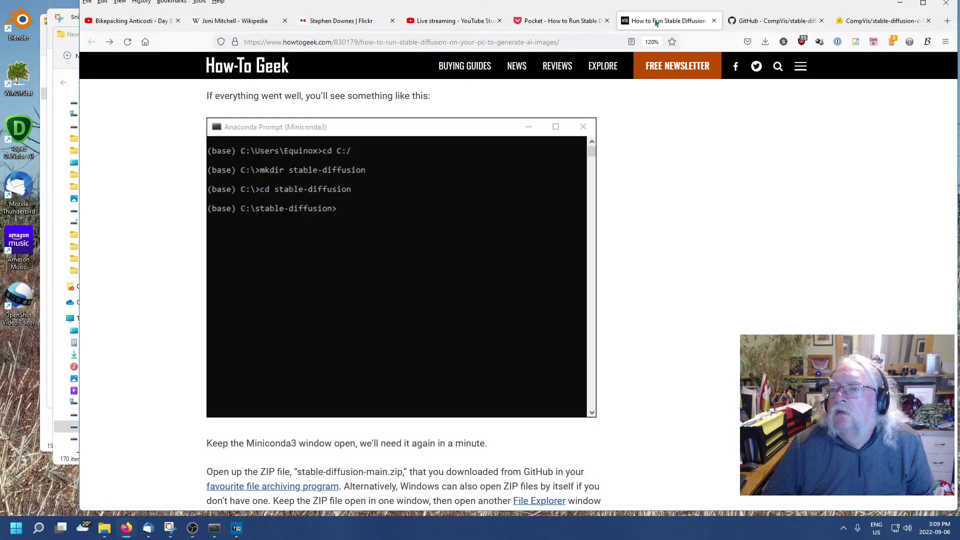
Bring Anaconda Prompt forward and run 'cd C:/' followed by 'cd E:/'.
scroll(188, 248, "up", 3)
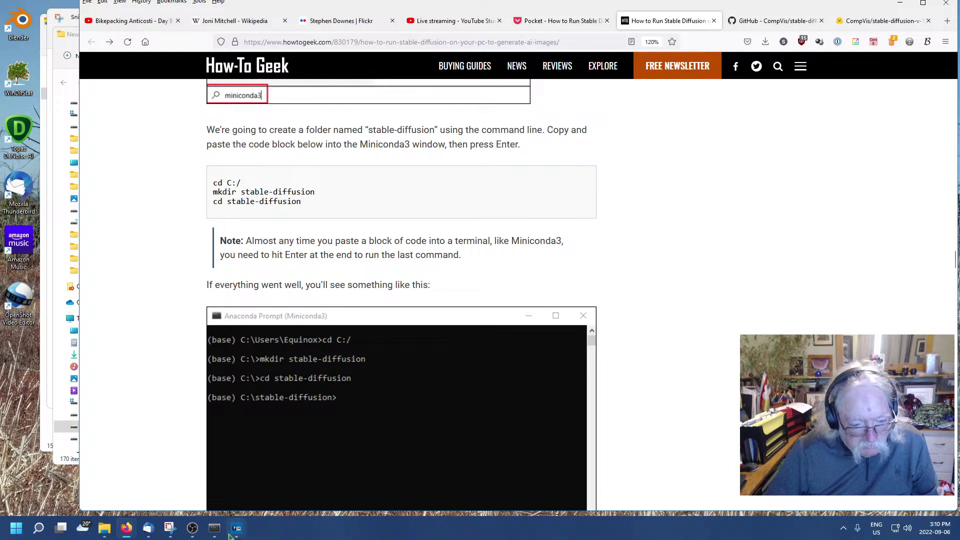
mouse_move(212, 531)
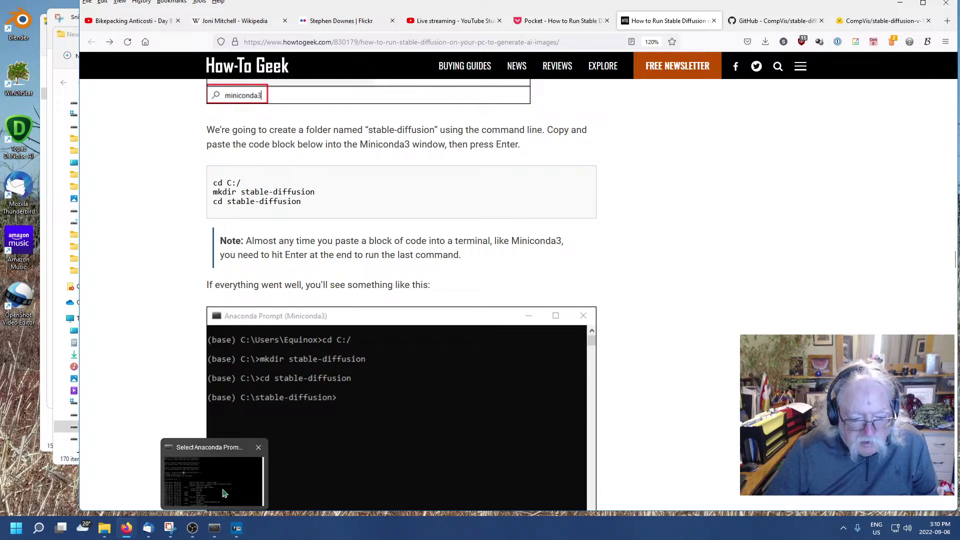
left_click(223, 493)
scroll(726, 280, "down", 10)
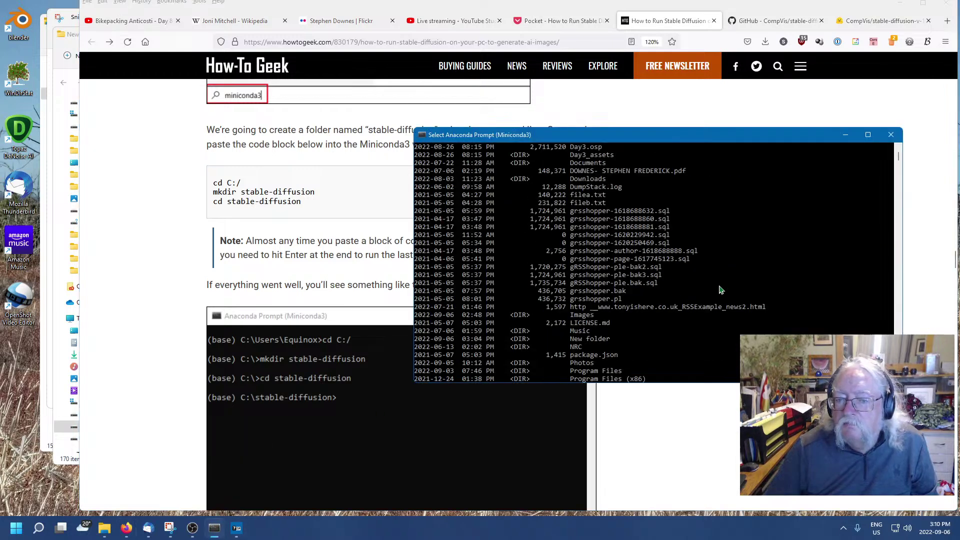
scroll(715, 293, "down", 8)
scroll(716, 291, "up", 3)
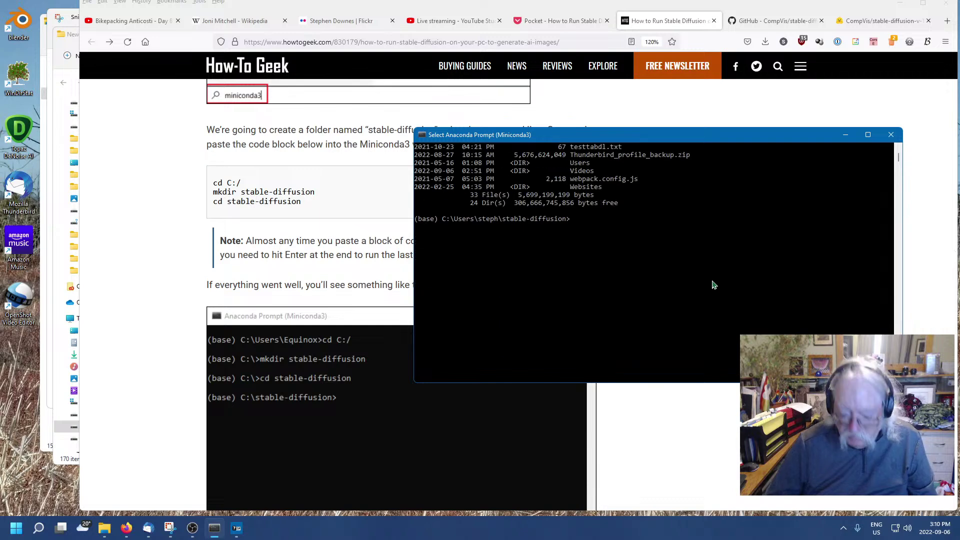
type("cd C:/")
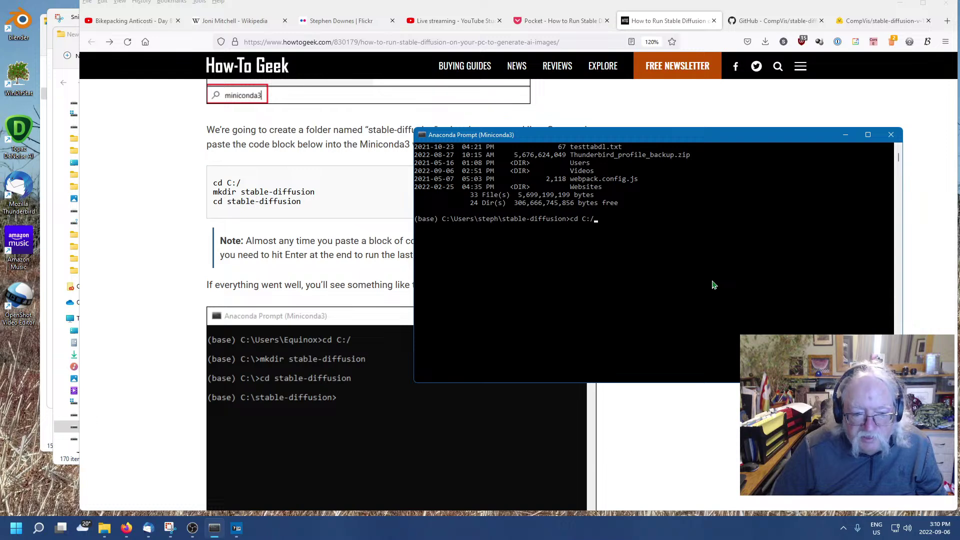
key("Return")
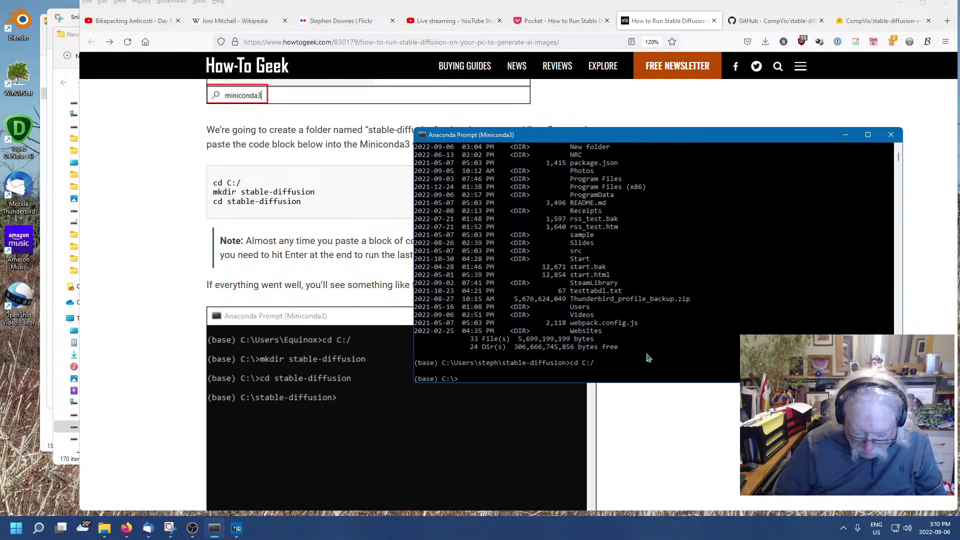
type("cd")
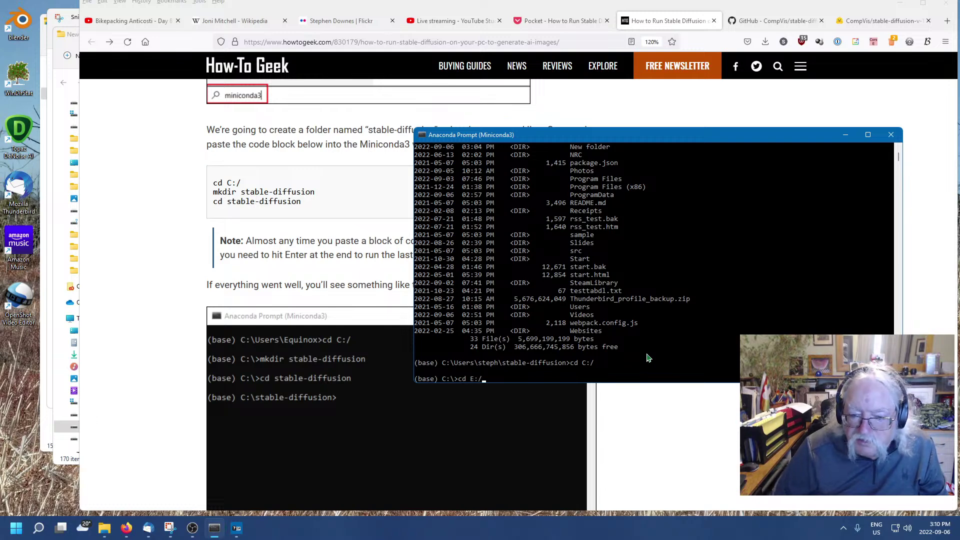
type(" E:/")
key("Return")
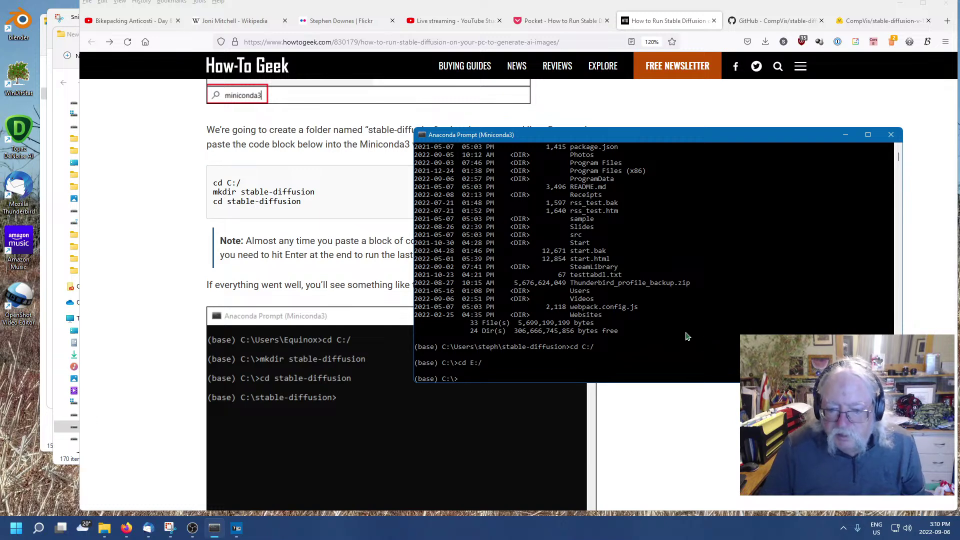
Create the stable-diffusion folder with mkdir, correcting the misspelled name.
type("kd")
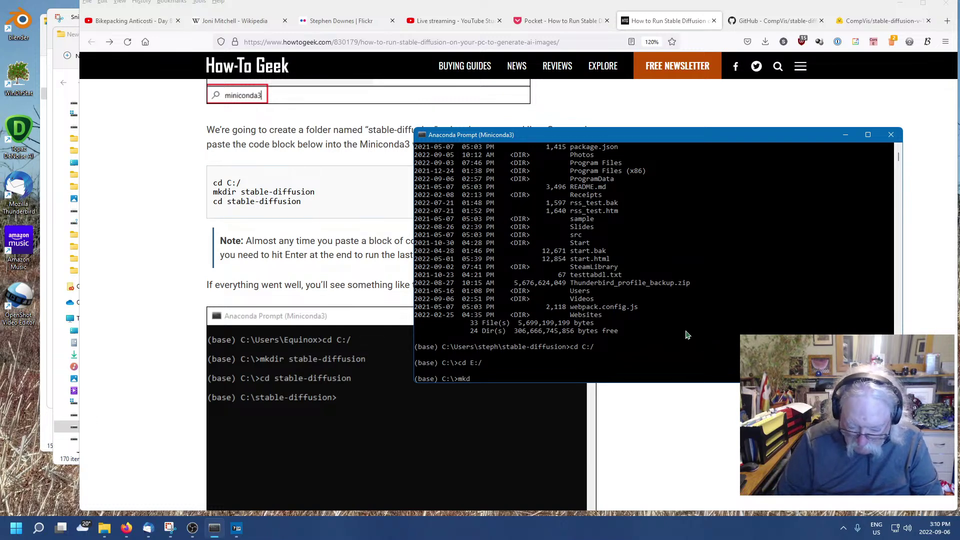
type("ir stablke")
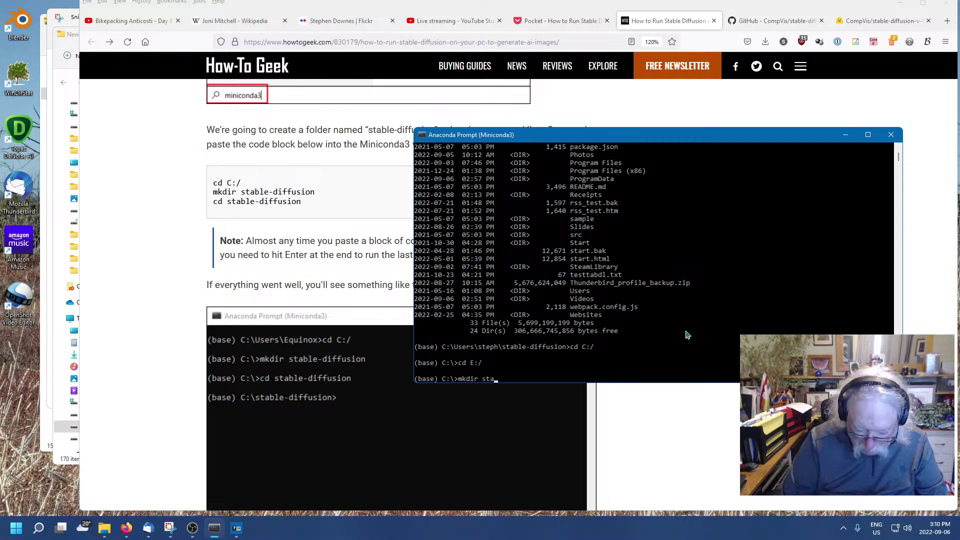
key("BackSpace")
key("BackSpace")
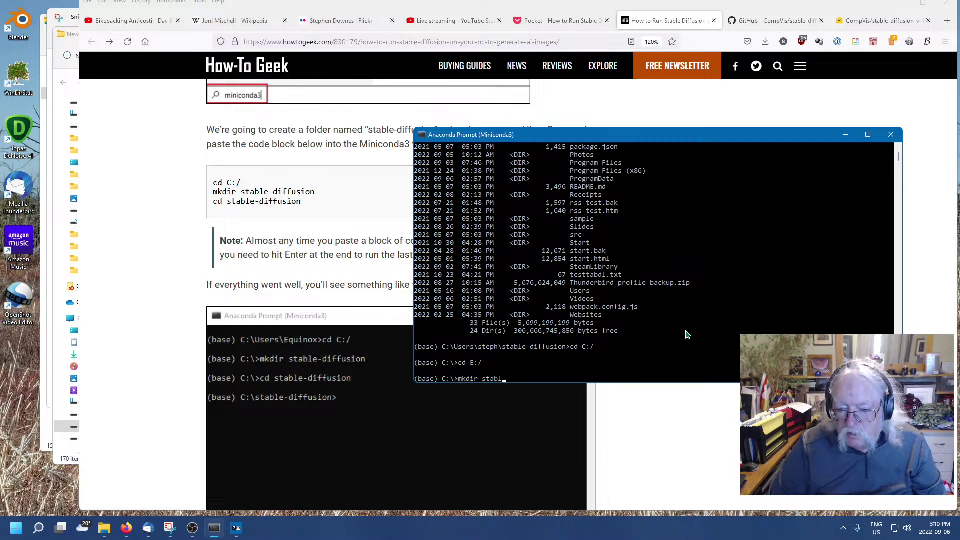
type("e-diffusion")
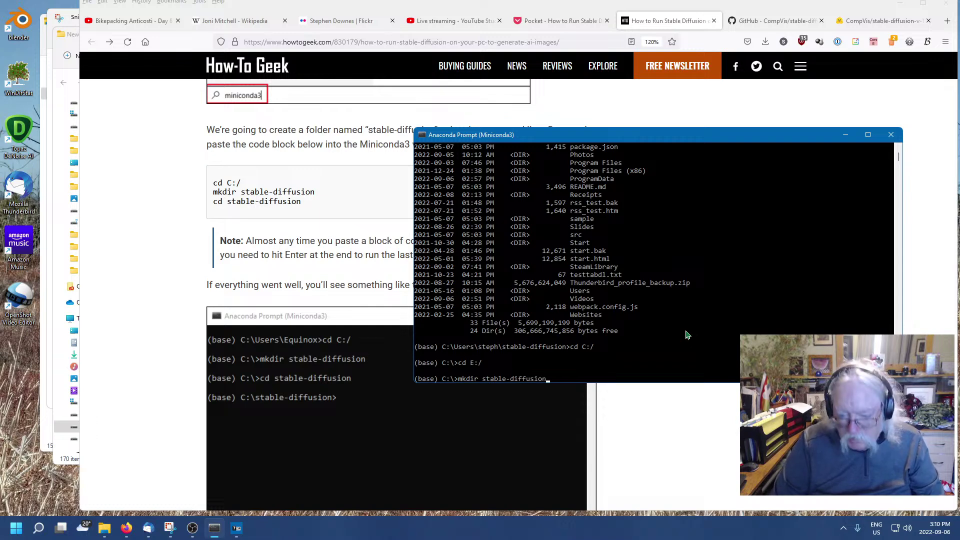
key("Return")
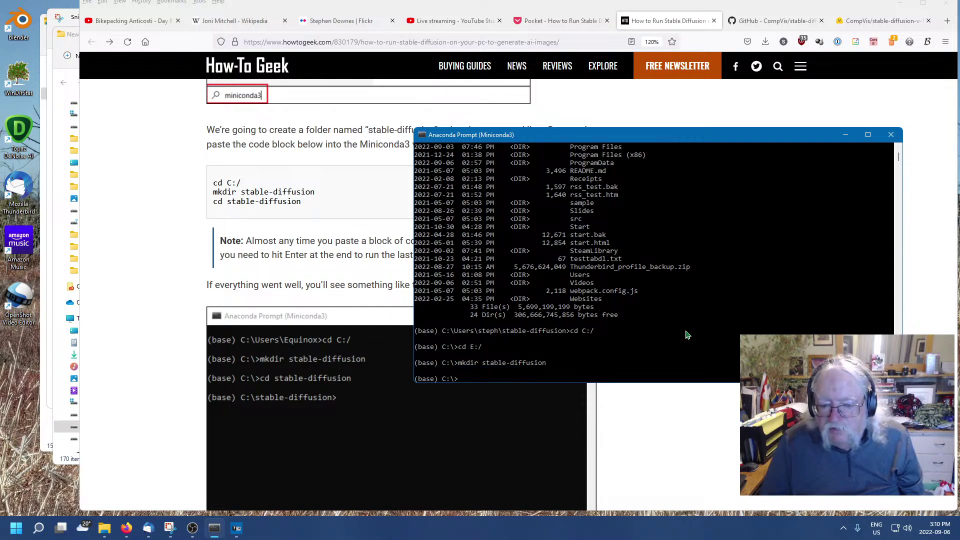
Change into the stable-diffusion folder using Tab completion.
left_click_drag(604, 137, 605, 93)
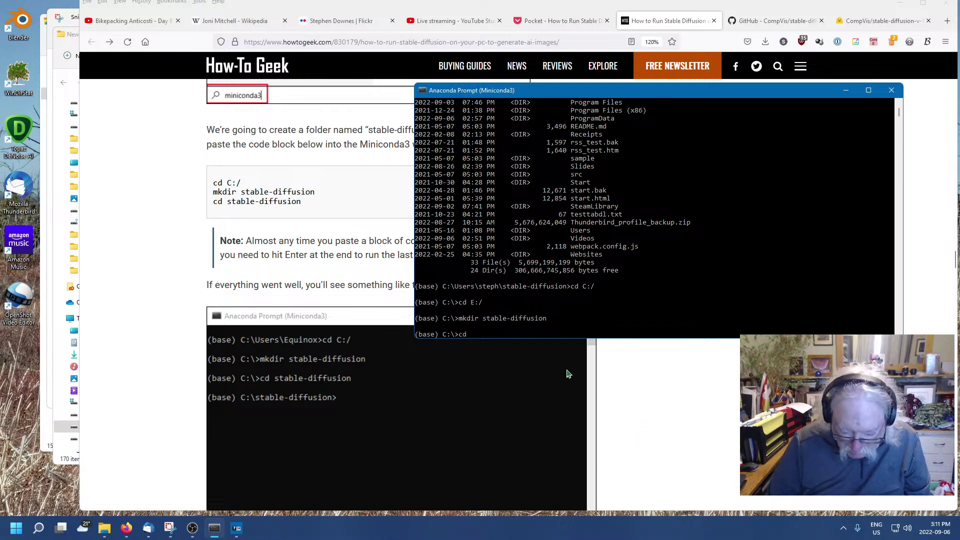
type("stab")
key("Tab")
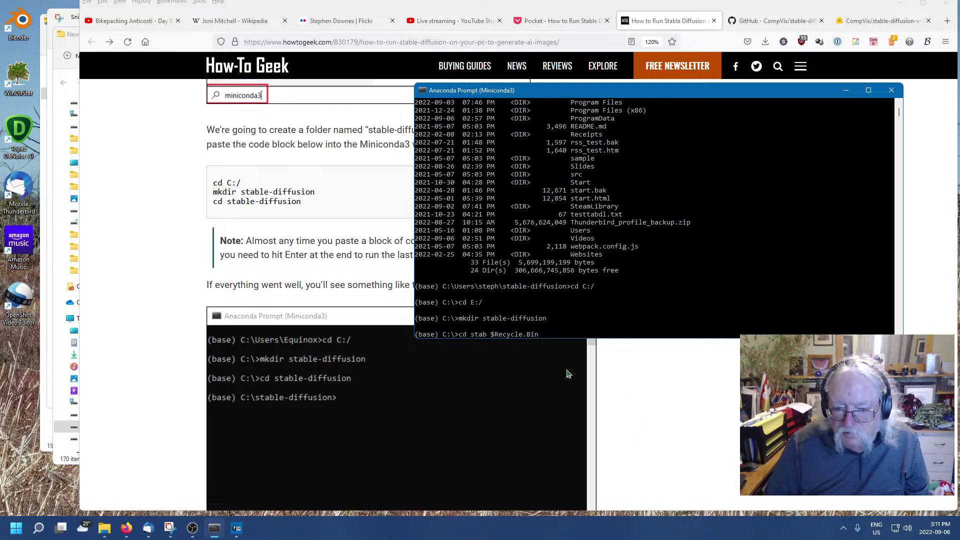
key("BackSpace")
key("BackSpace")
key("BackSpace")
key("BackSpace")
key("BackSpace")
key("BackSpace")
key("BackSpace")
key("BackSpace")
key("BackSpace")
key("BackSpace")
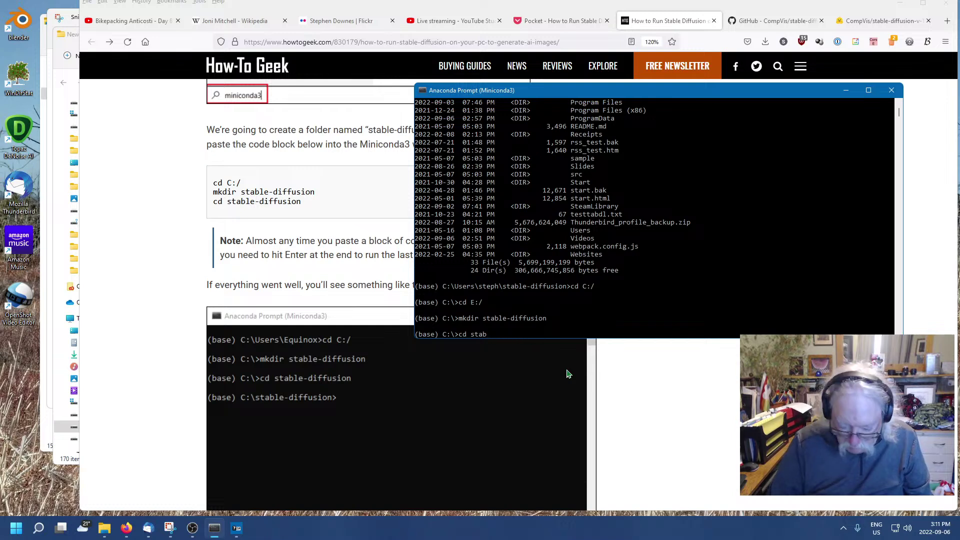
type("le")
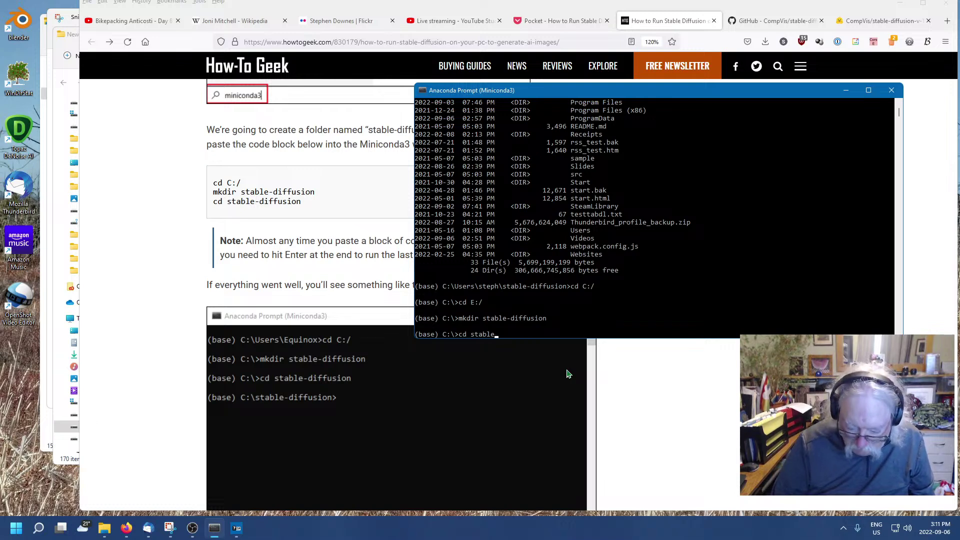
type("-d")
key("Tab")
key("Return")
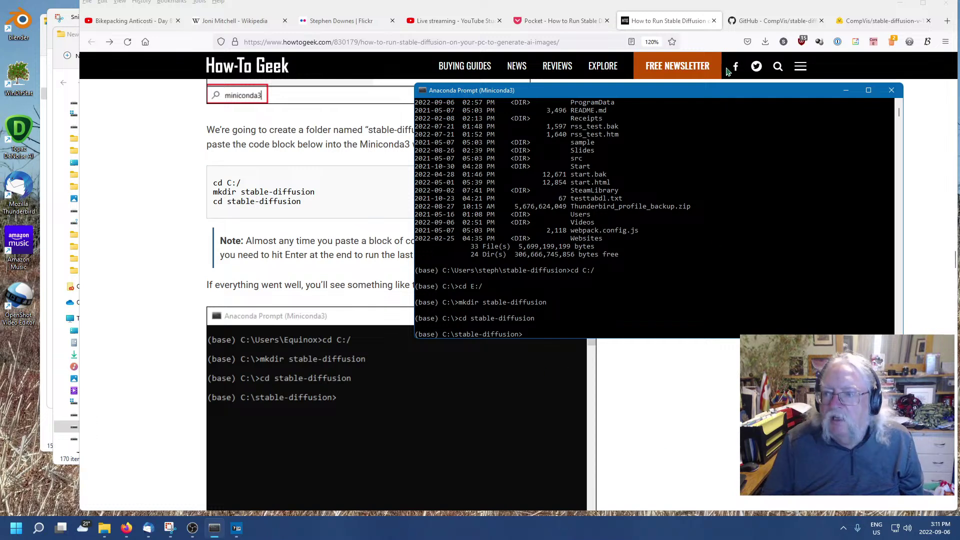
Browse 7-Zip's second pane to the empty C:\stable-diffusion folder.
left_click(238, 530)
left_click(488, 302)
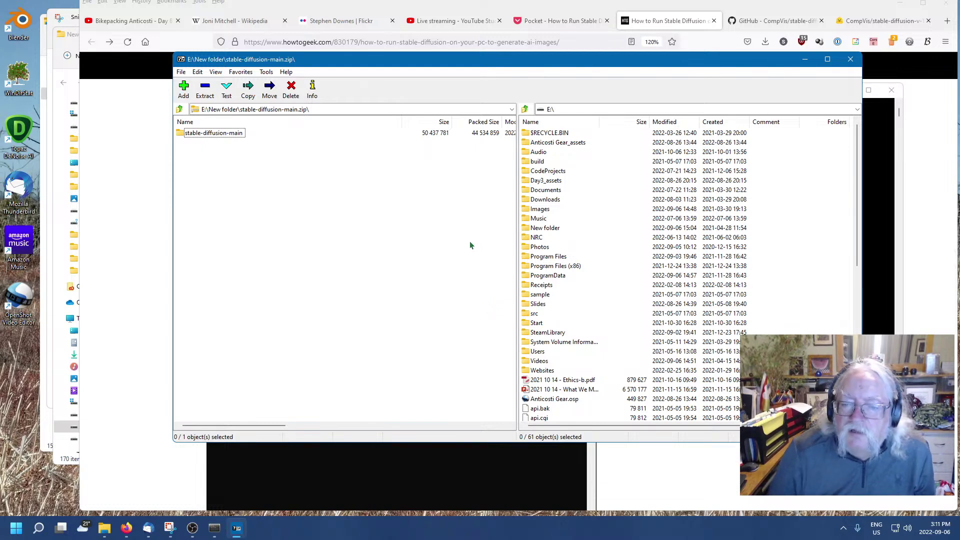
left_click(551, 109)
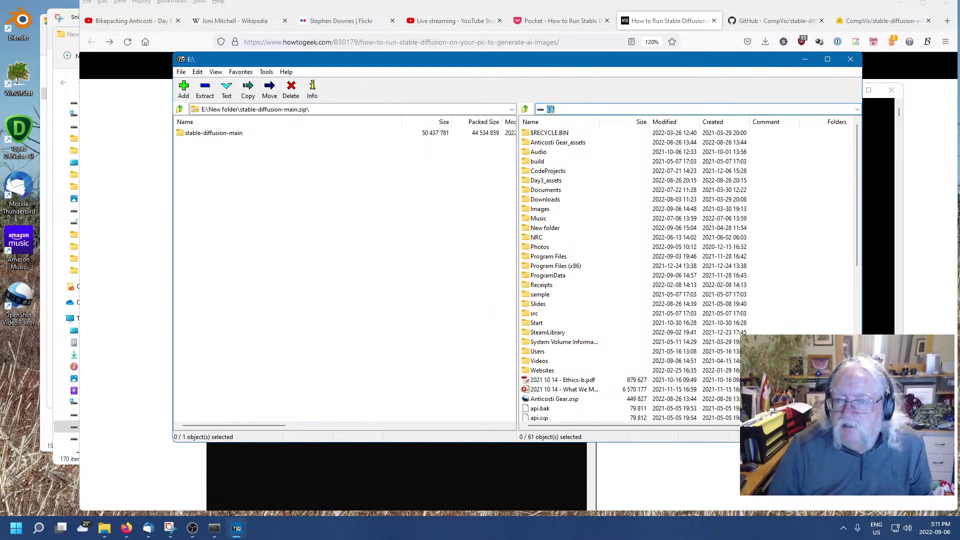
left_click(527, 109)
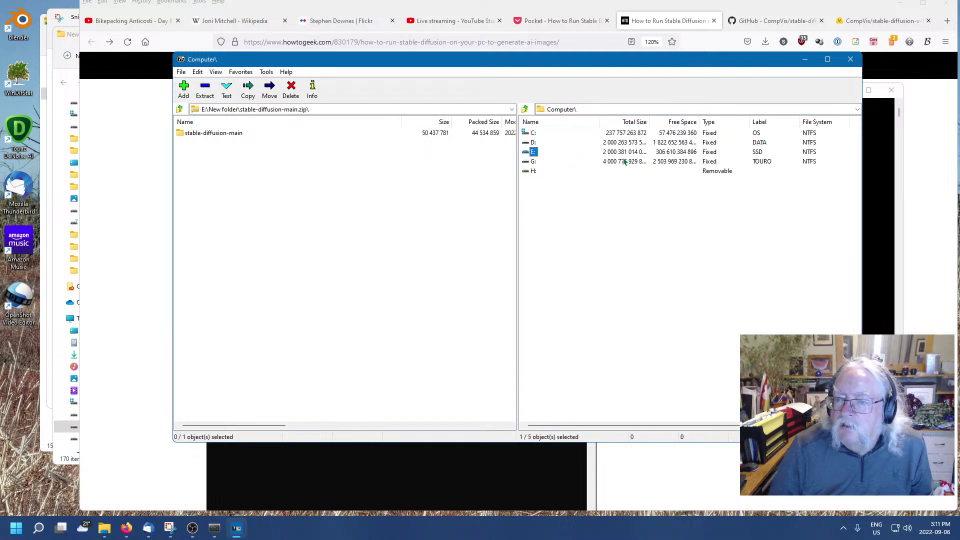
double_click(531, 133)
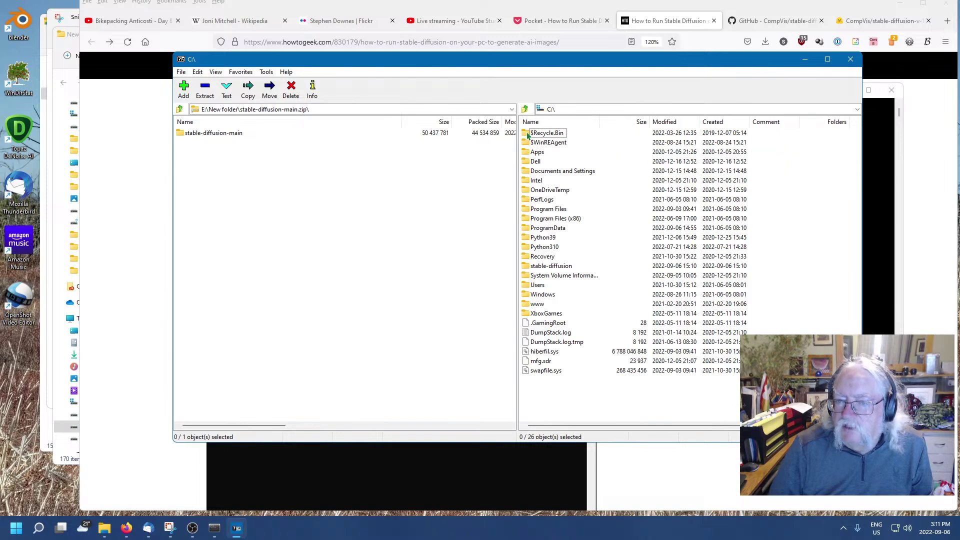
double_click(546, 266)
Drag stable-diffusion-main from the zip pane into C:\stable-diffusion.
left_click(387, 251)
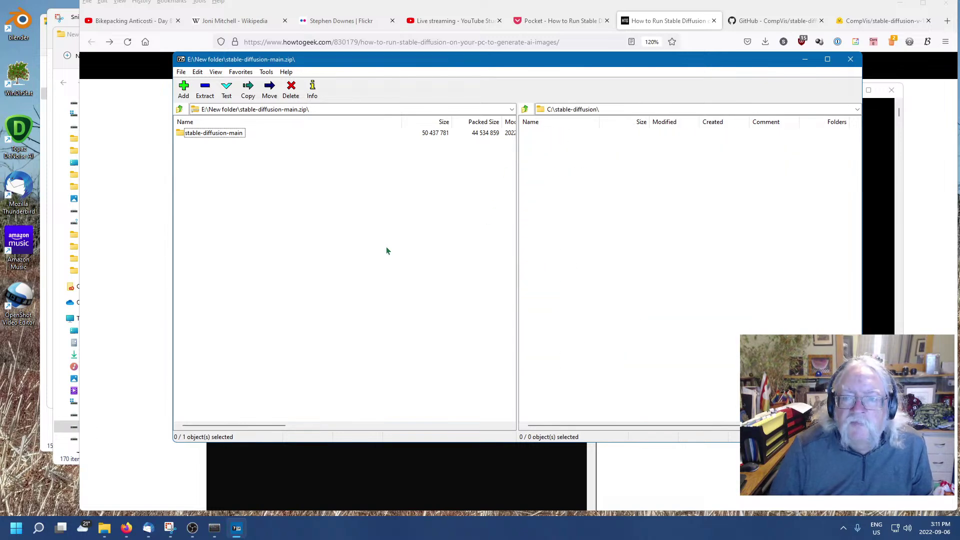
left_click(182, 134)
left_click_drag(181, 132, 588, 202)
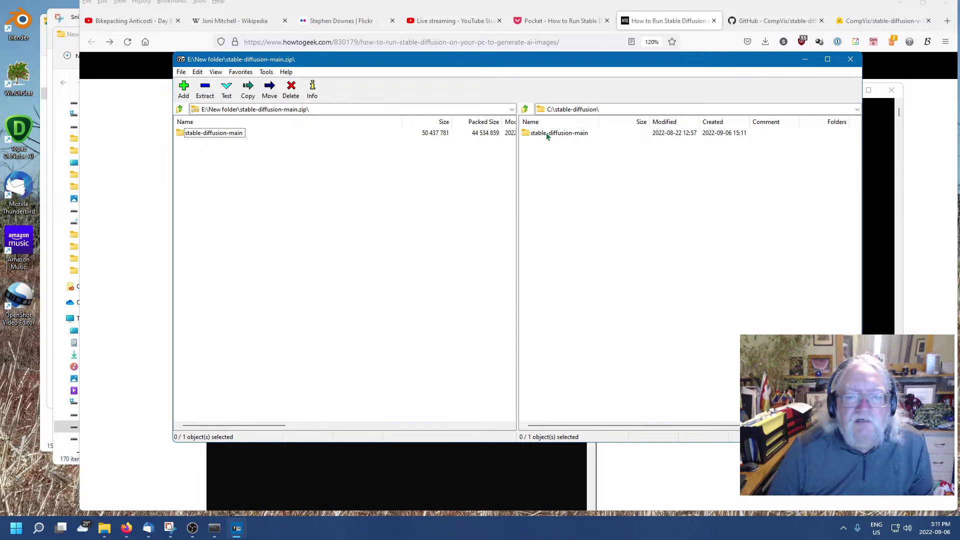
left_click(112, 200)
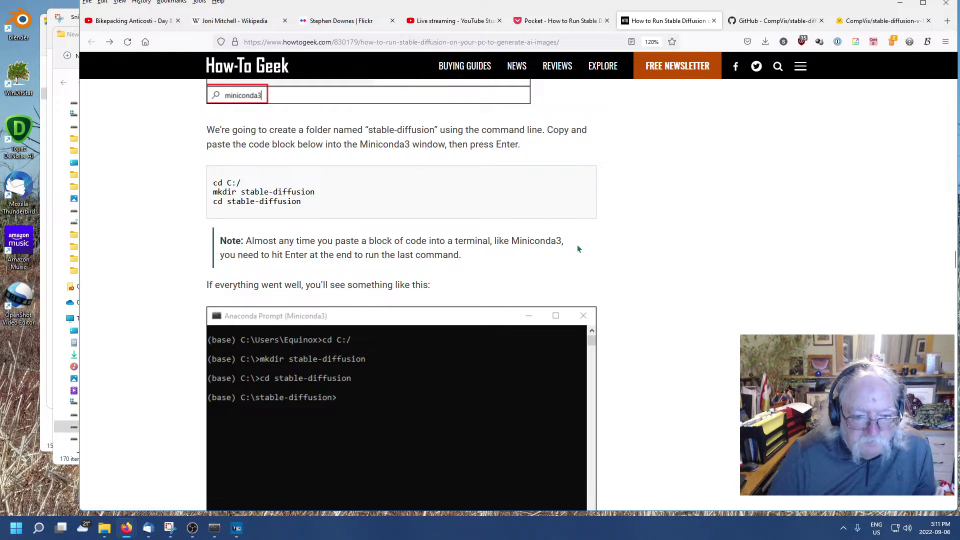
Copy the guide's cd command and run it in Anaconda Prompt to enter stable-diffusion-main.
scroll(577, 250, "down", 15)
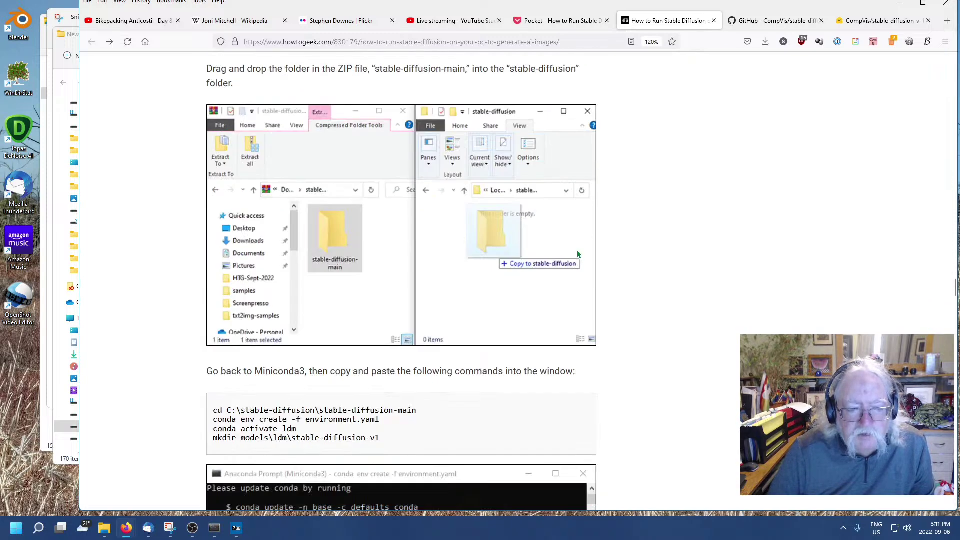
scroll(682, 268, "up", 3)
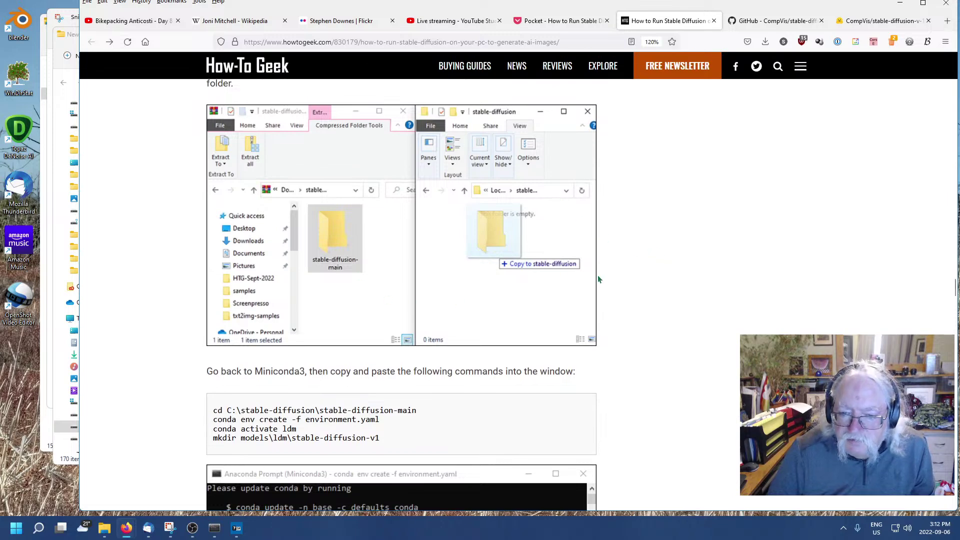
scroll(640, 291, "down", 5)
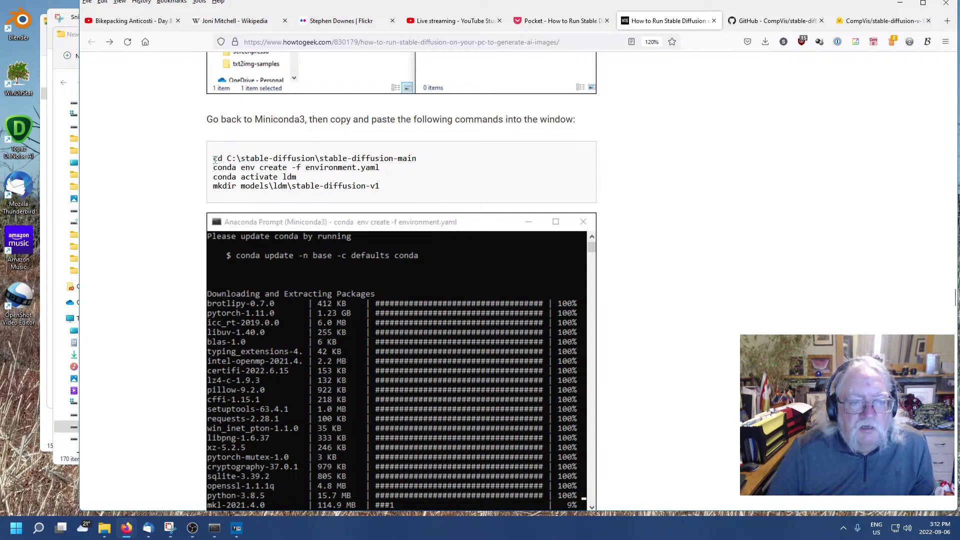
left_click_drag(215, 159, 419, 160)
right_click(408, 159)
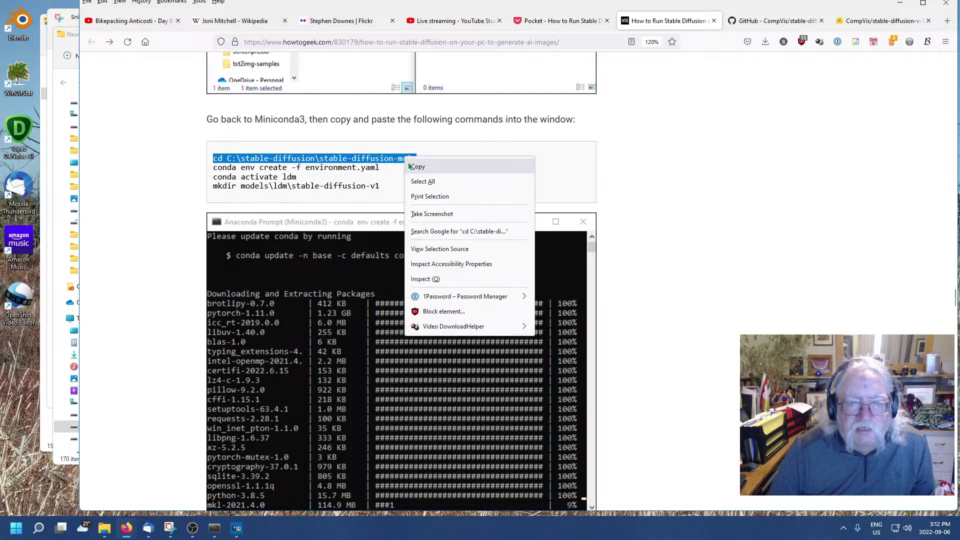
left_click(409, 166)
left_click(215, 528)
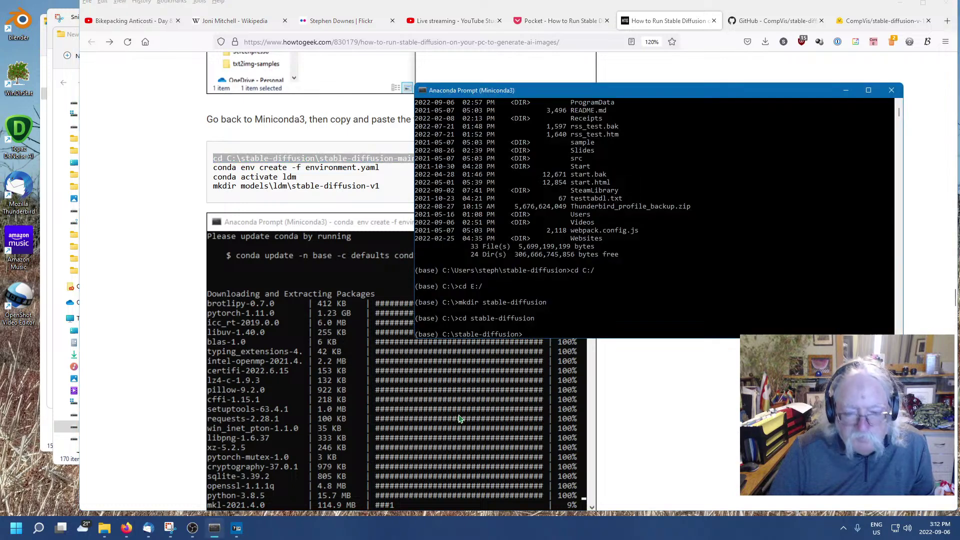
key("ctrl+v")
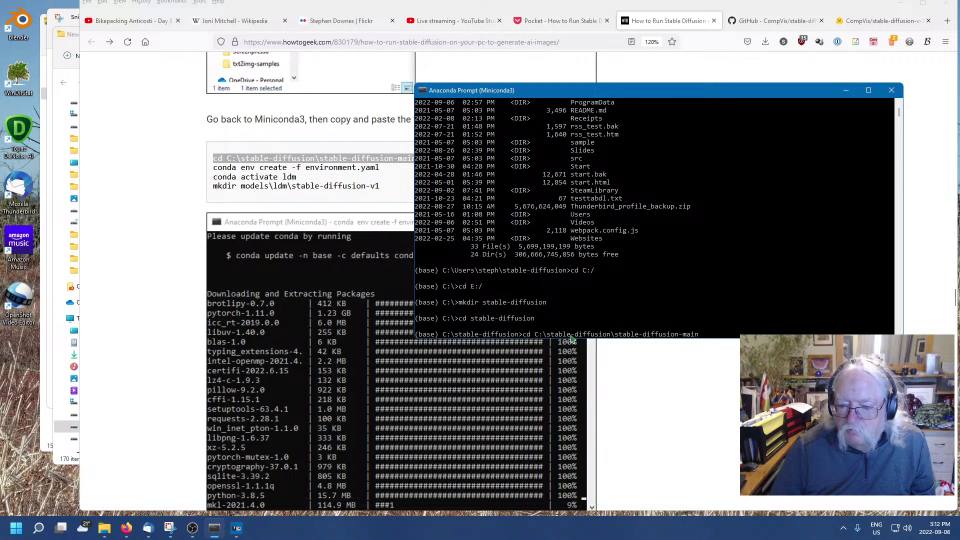
key("Return")
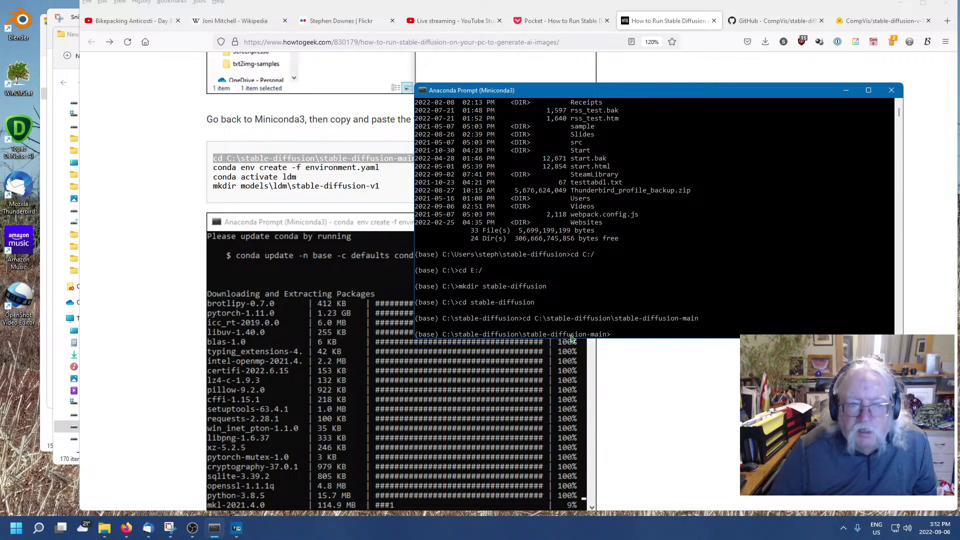
Copy and run 'conda env create -f environment.yaml' in Anaconda Prompt.
left_click_drag(216, 168, 379, 168)
left_click(213, 168)
right_click(378, 168)
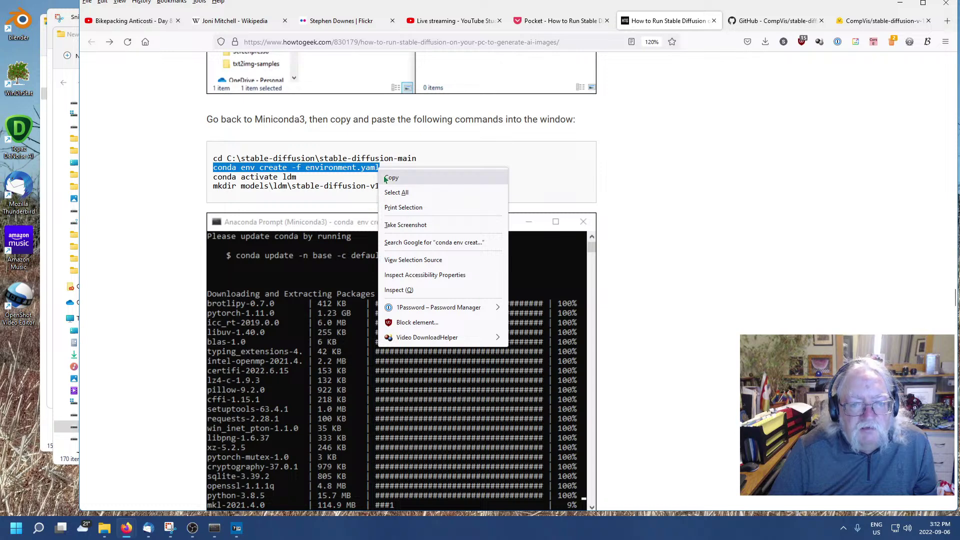
left_click(385, 179)
left_click(215, 528)
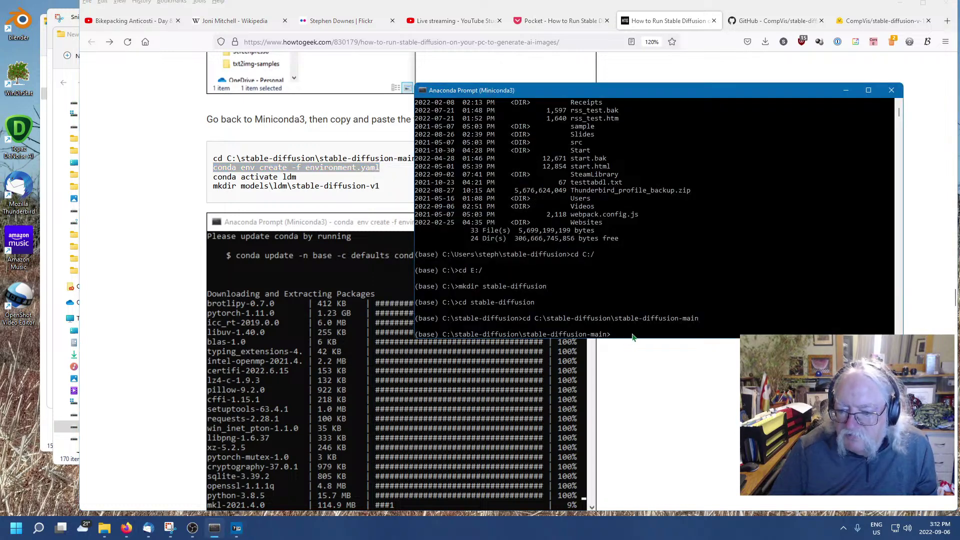
key("ctrl+v")
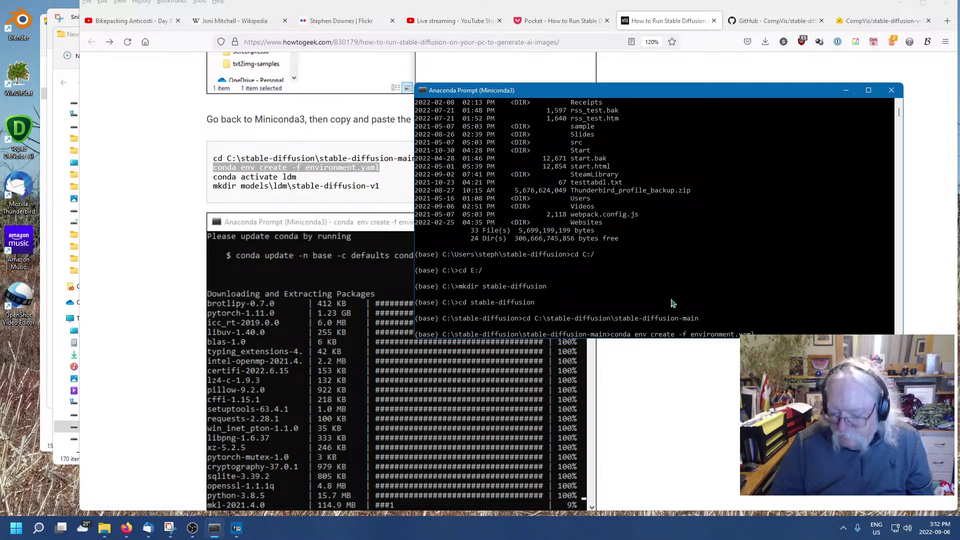
key("Return")
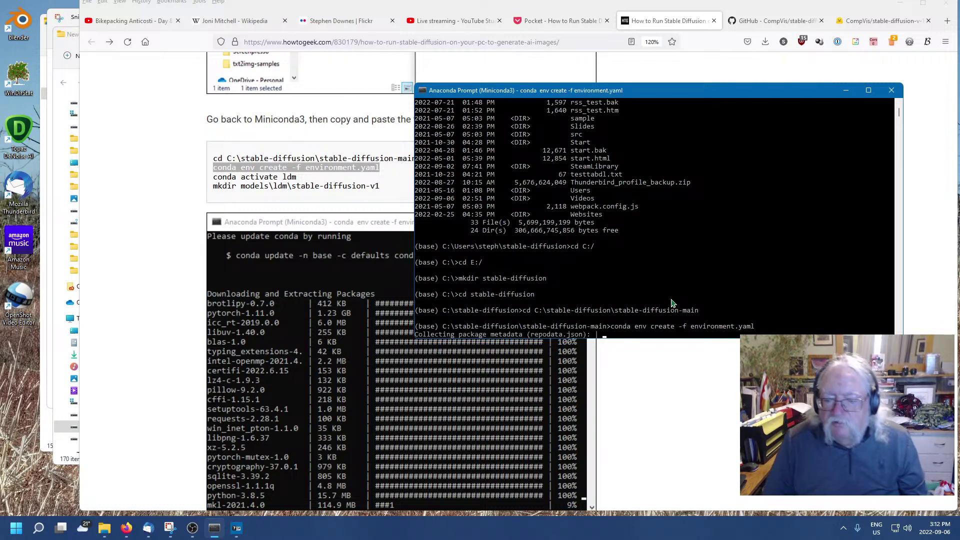
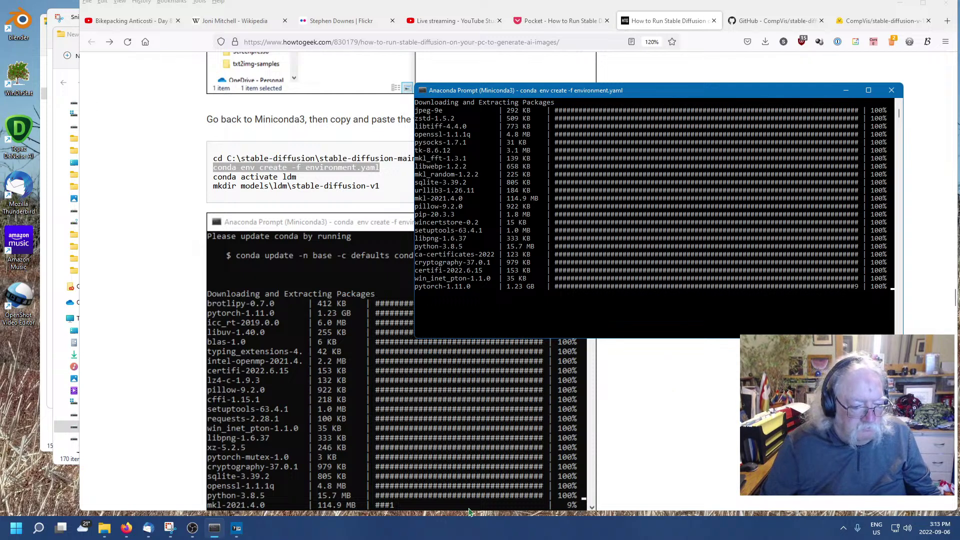
Bring the File Explorer window with Quick access in front of the Firefox guide.
left_click(105, 528)
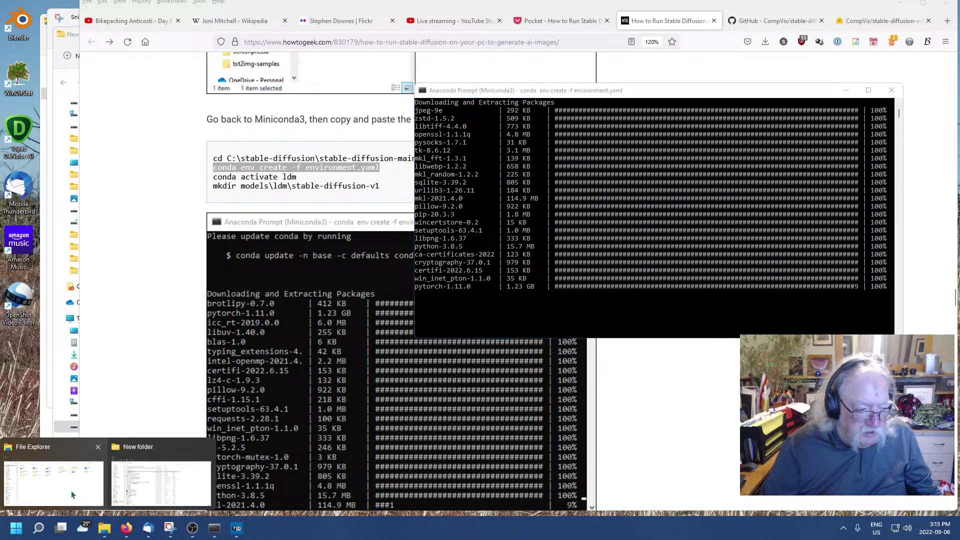
left_click(71, 491)
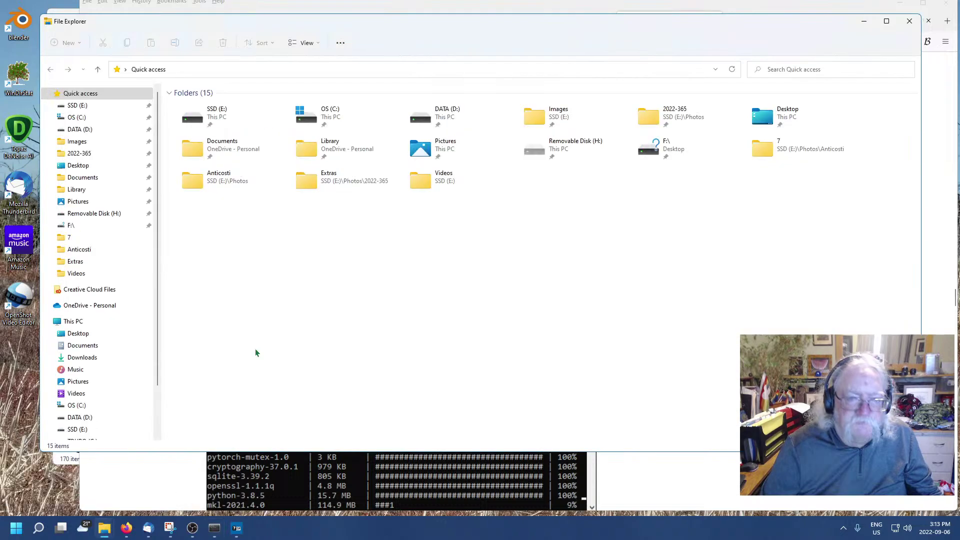
Check the OS (C:) drive's Properties to confirm 49.6 GB free, then return to Anaconda Prompt.
left_click(77, 118)
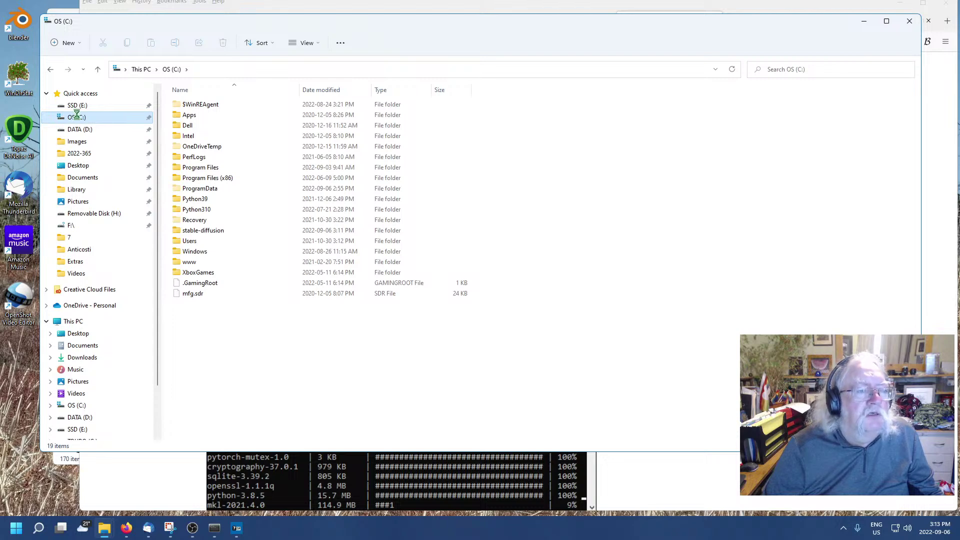
right_click(82, 119)
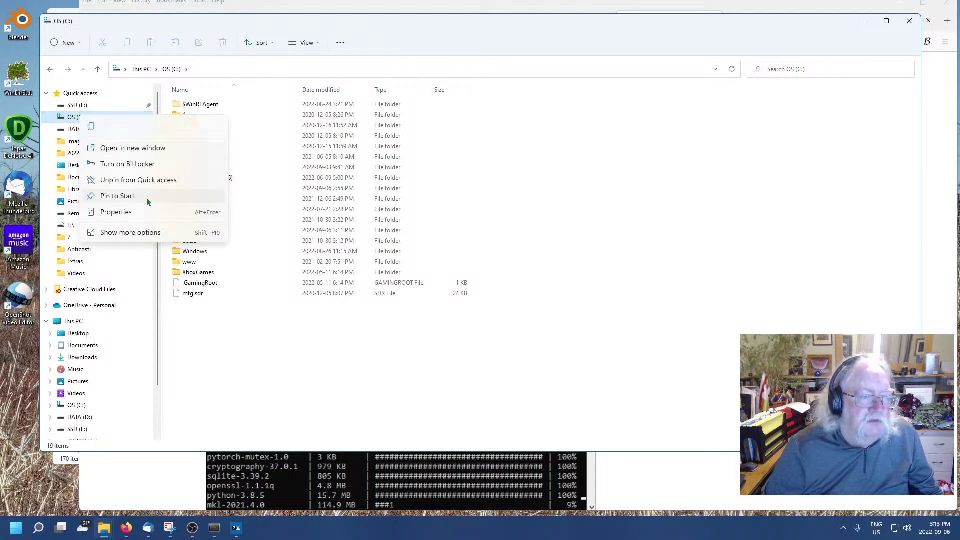
left_click(108, 215)
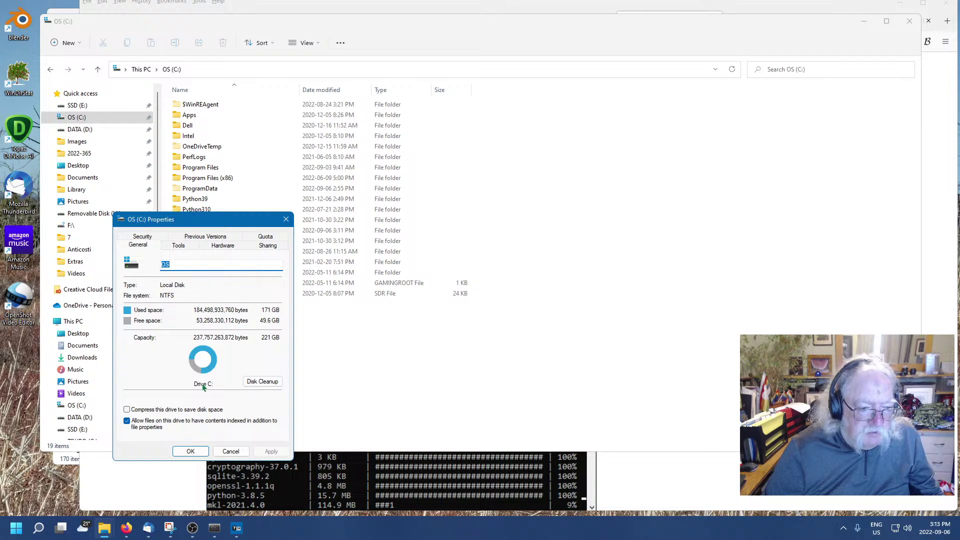
left_click(232, 451)
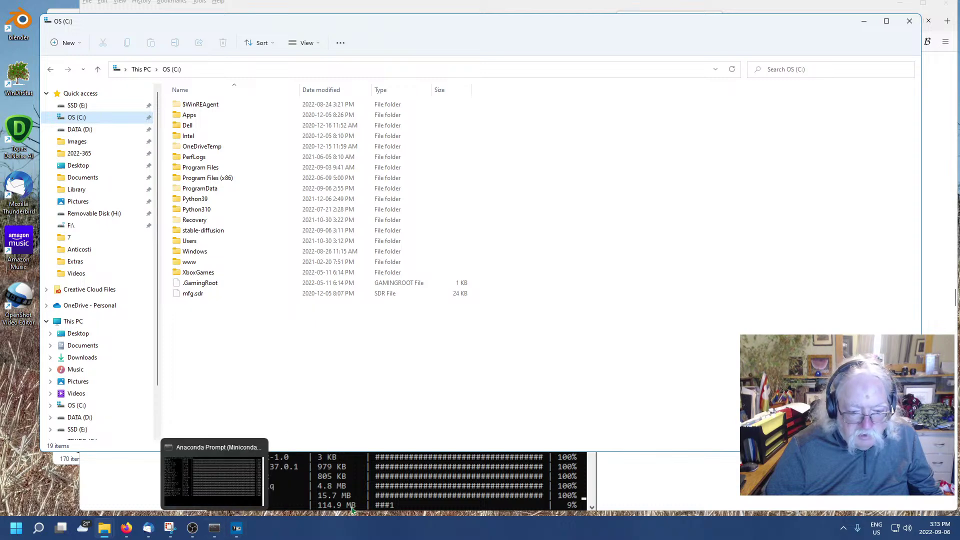
left_click(215, 527)
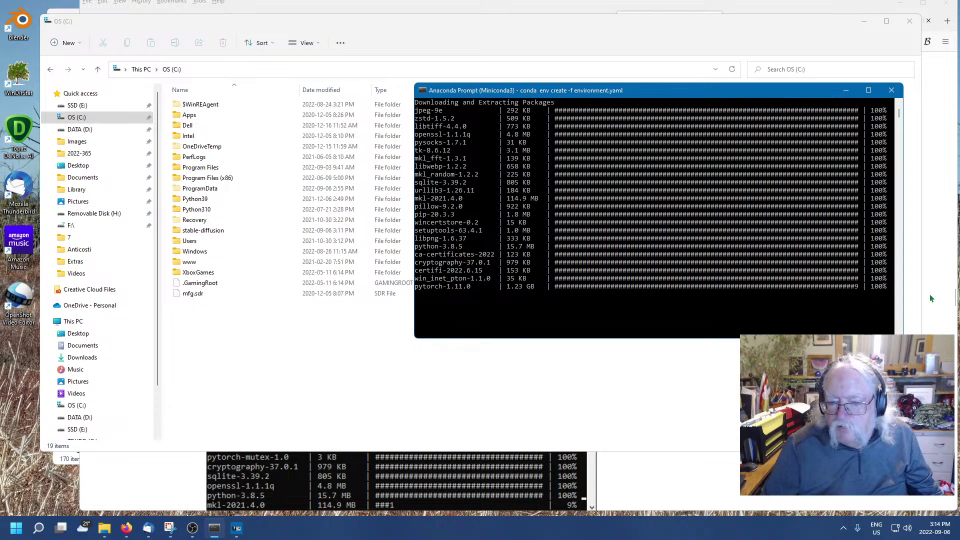
Resume the console output and move the Anaconda Prompt window to a new position.
left_click(890, 289)
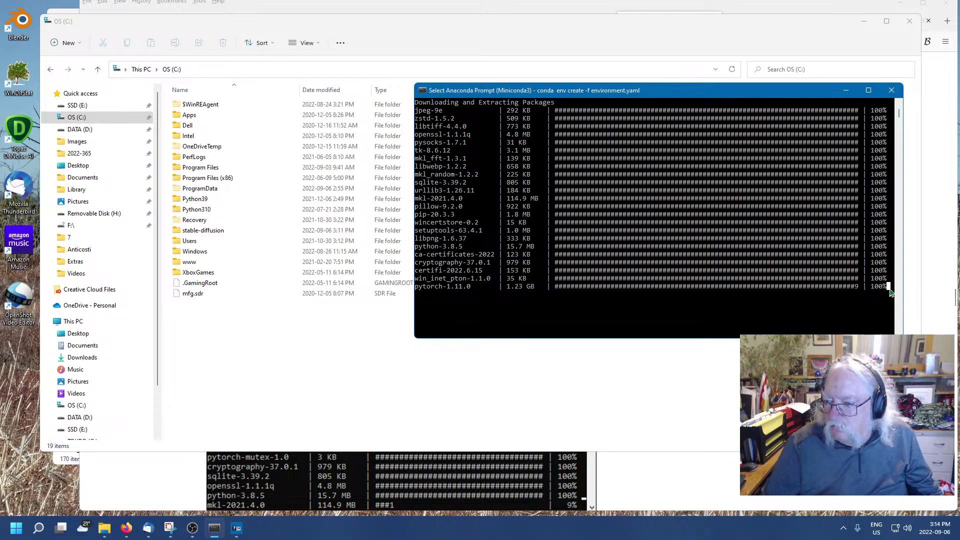
key("Escape")
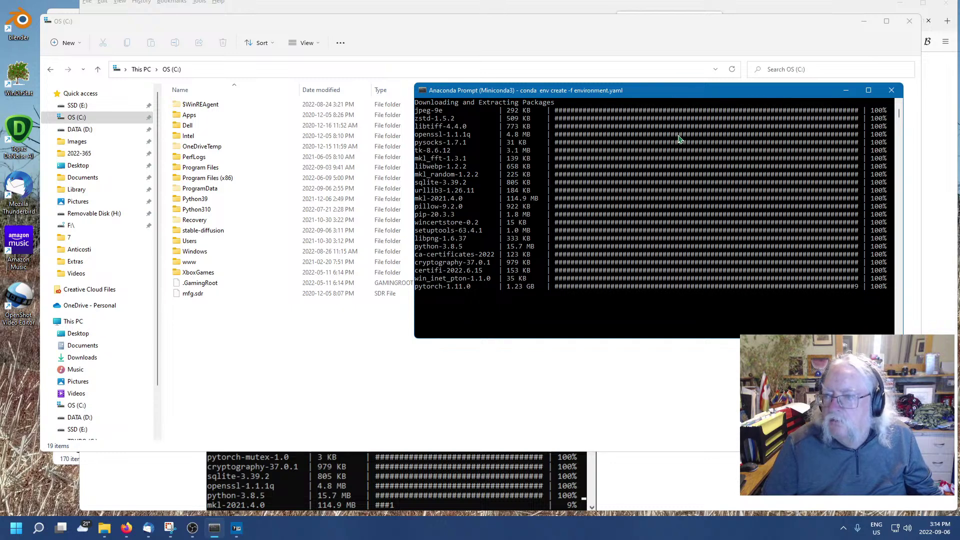
left_click_drag(655, 95, 555, 78)
Look over the conda environment's package download progress, then go back to the Firefox guide.
scroll(471, 224, "down", 2)
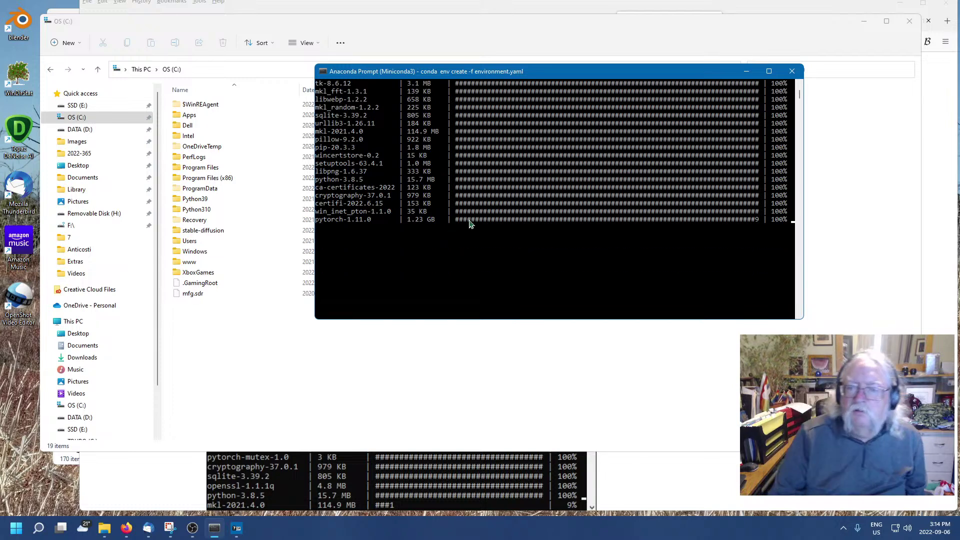
scroll(471, 224, "up", 4)
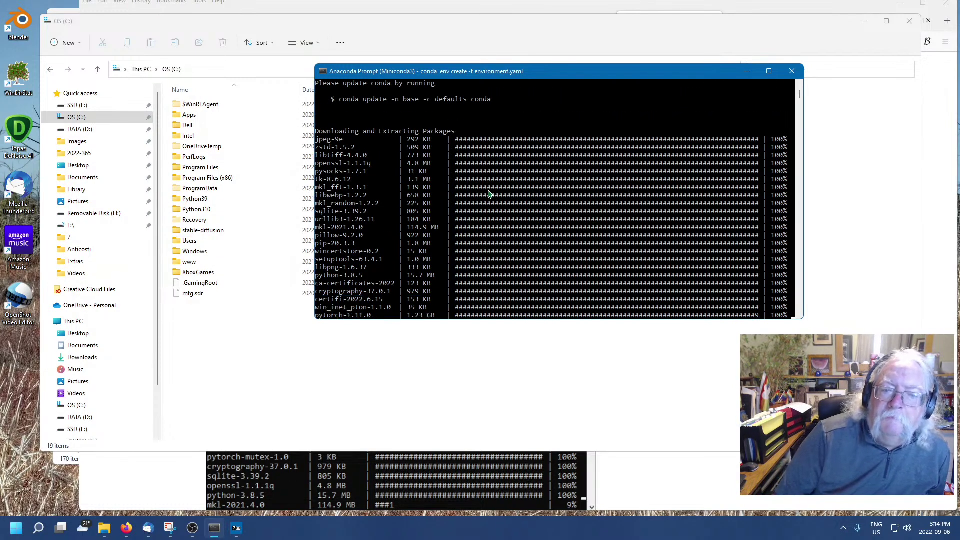
scroll(489, 195, "down", 2)
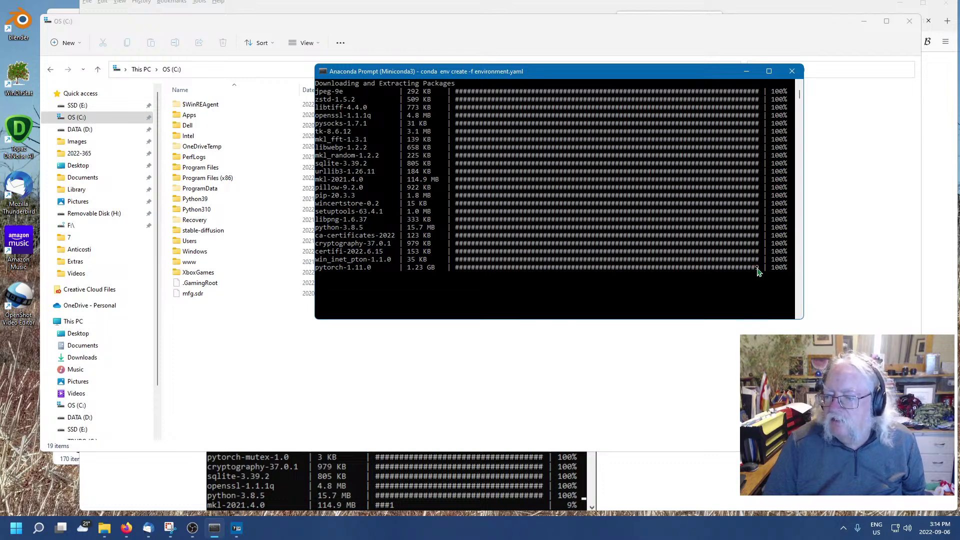
scroll(741, 270, "up", 3)
scroll(743, 268, "down", 4)
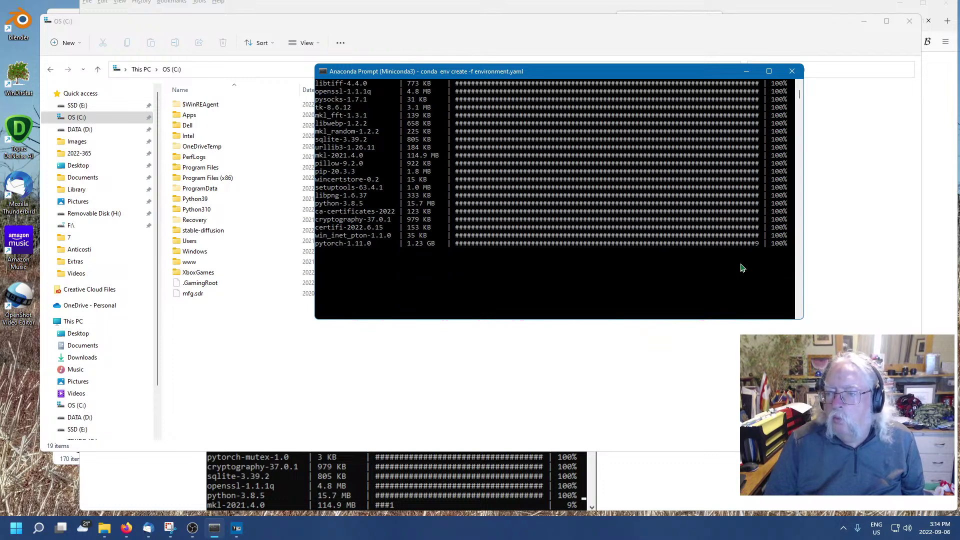
left_click(579, 236)
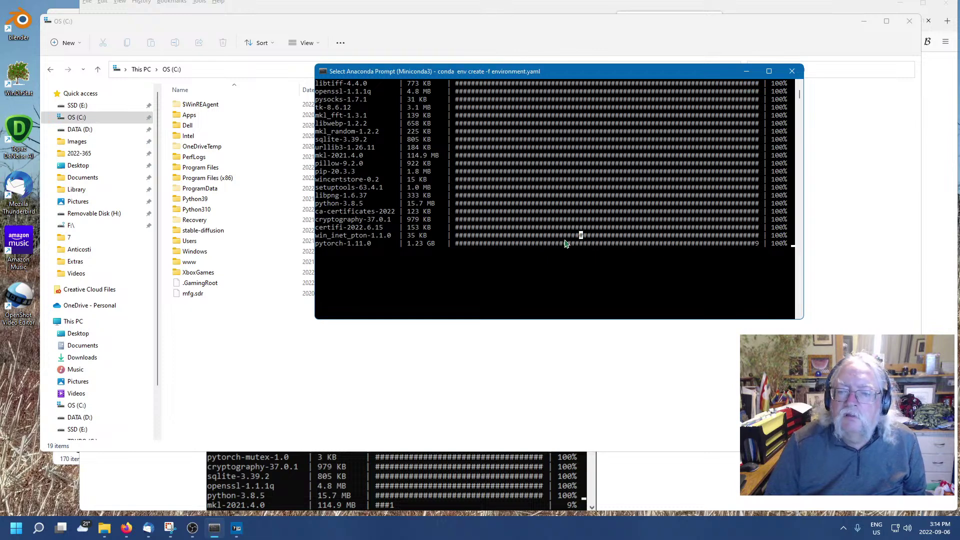
scroll(560, 244, "up", 7)
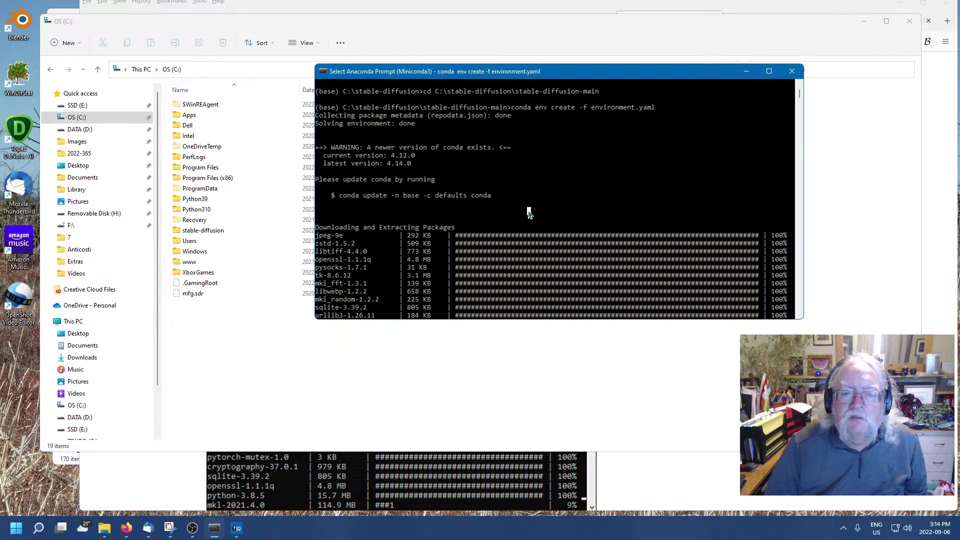
scroll(585, 216, "down", 7)
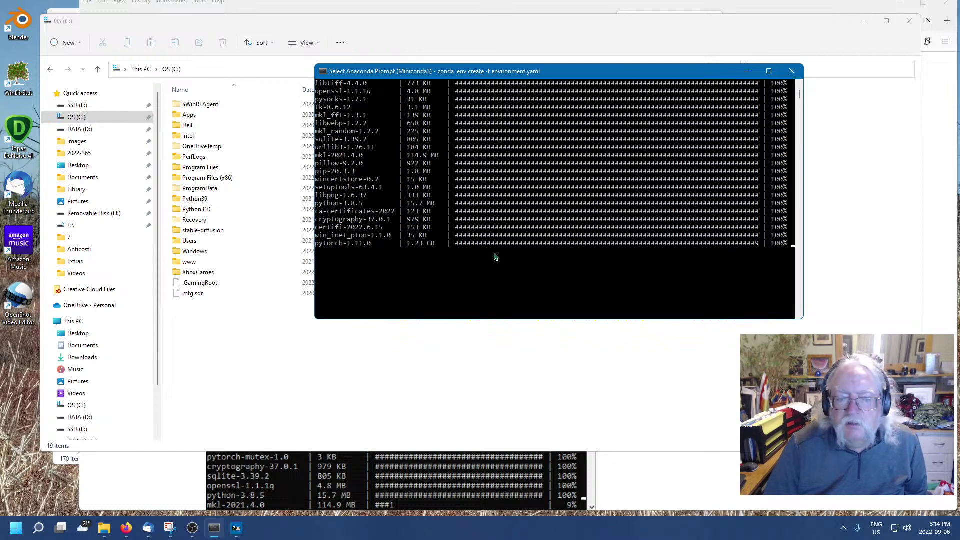
left_click(126, 528)
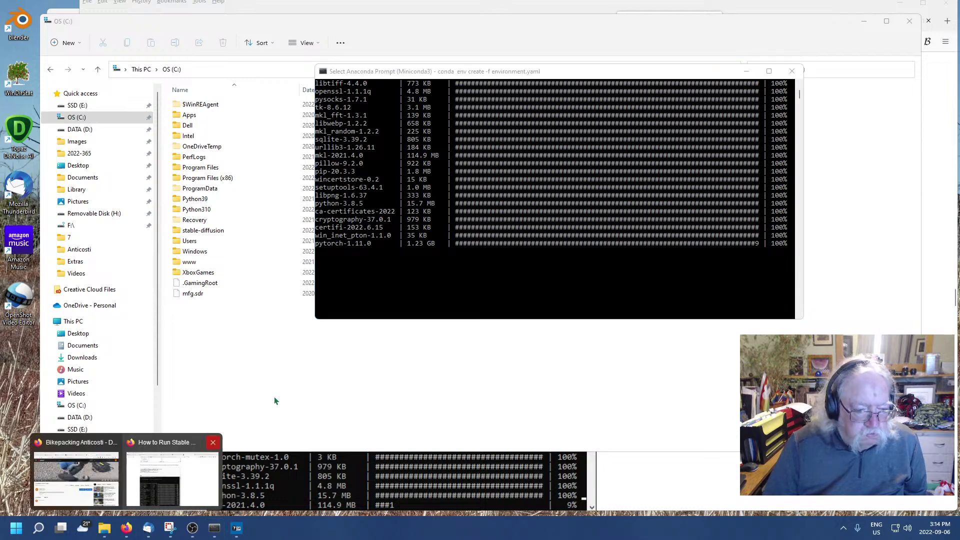
left_click(193, 484)
Search Google for 'python extracting stalls 9' in a new tab.
left_click(948, 21)
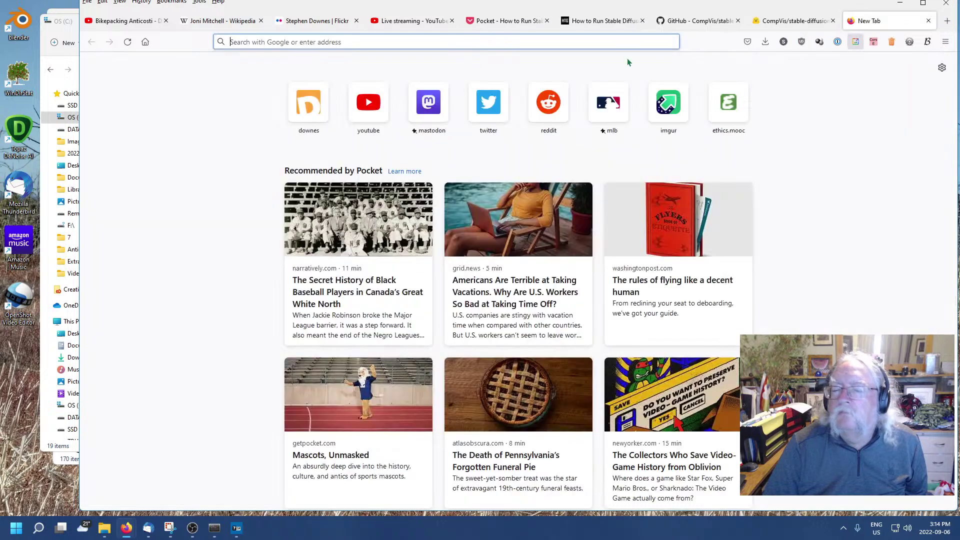
type("p")
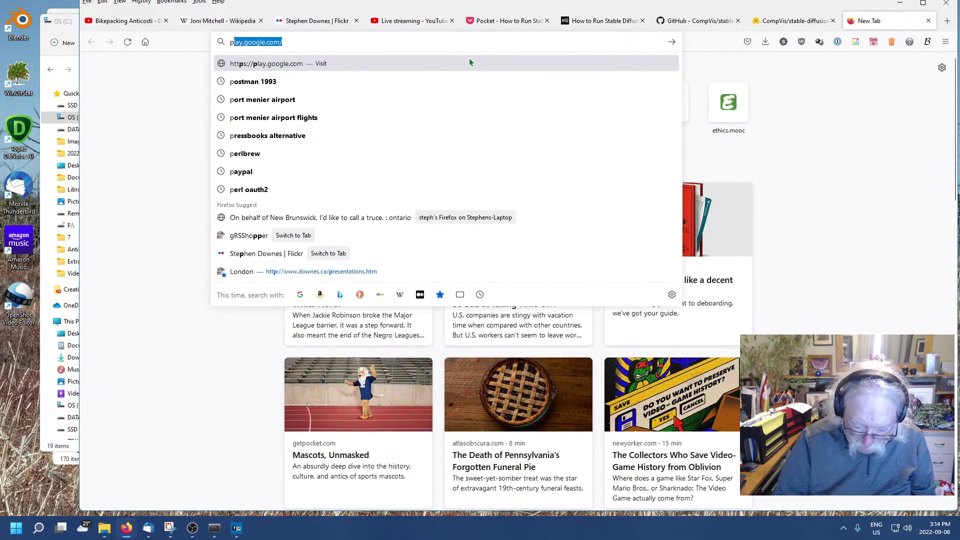
type("ython ex")
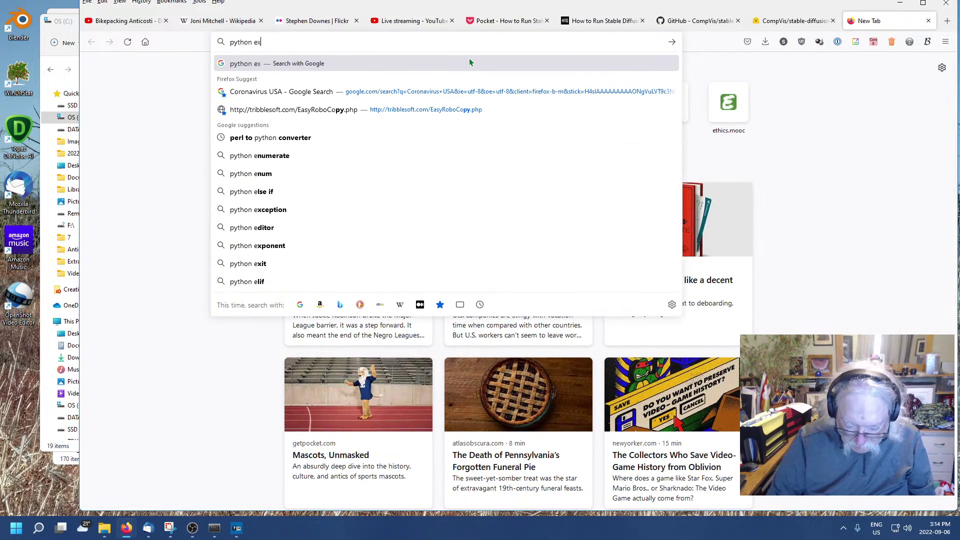
type("tracting ")
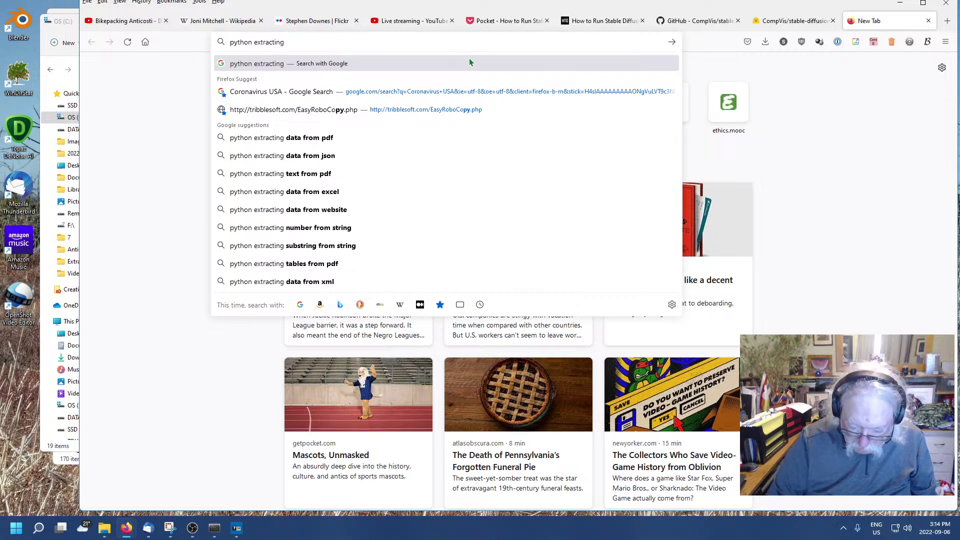
type("9 at")
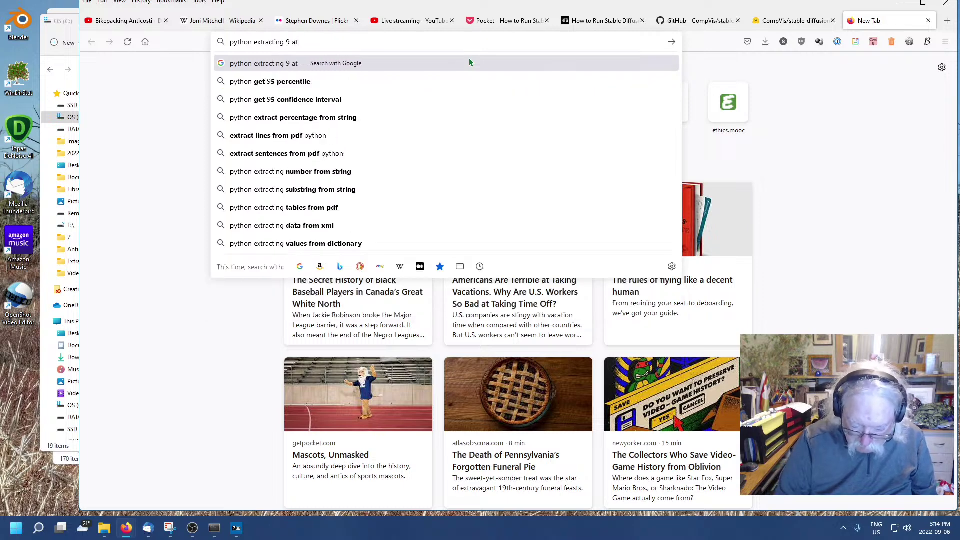
key("BackSpace")
key("BackSpace")
key("BackSpace")
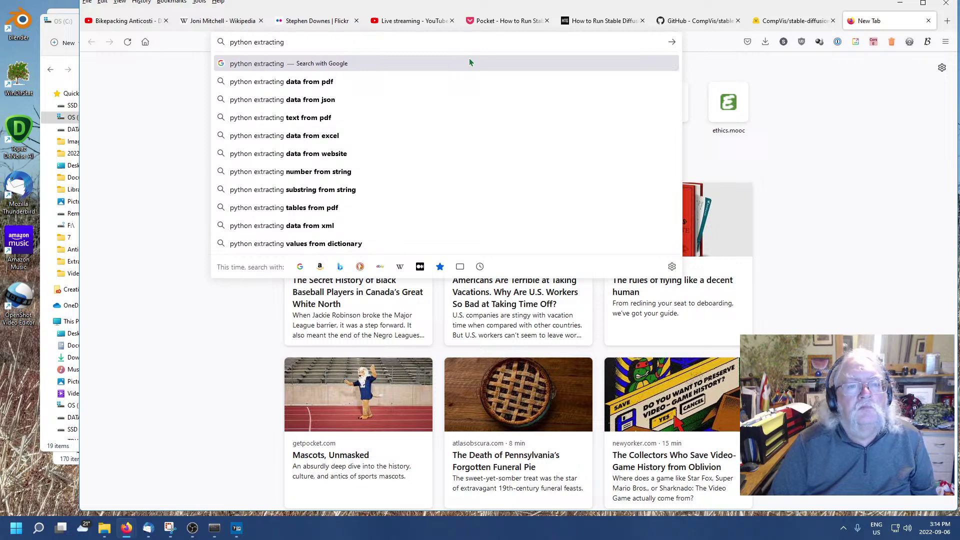
type("sta")
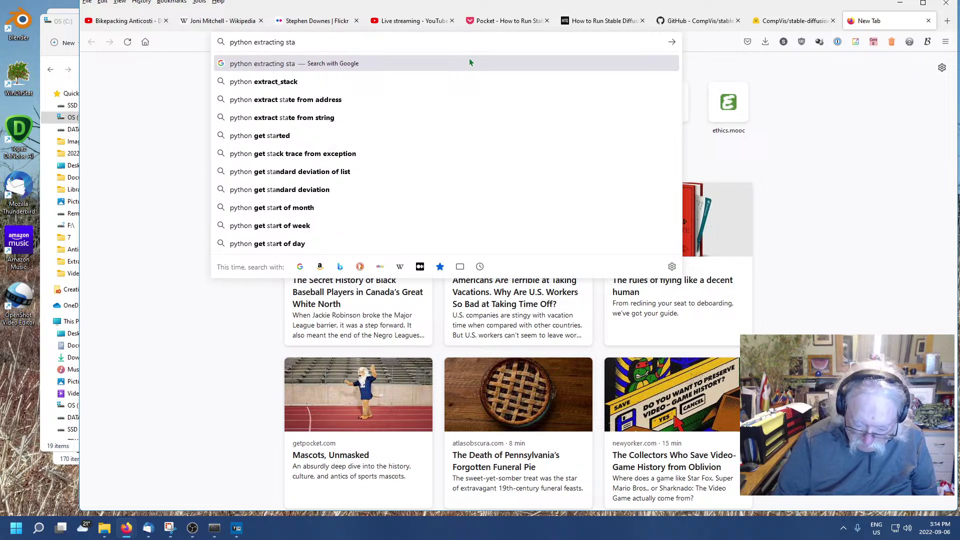
type("lls 9")
key("Return")
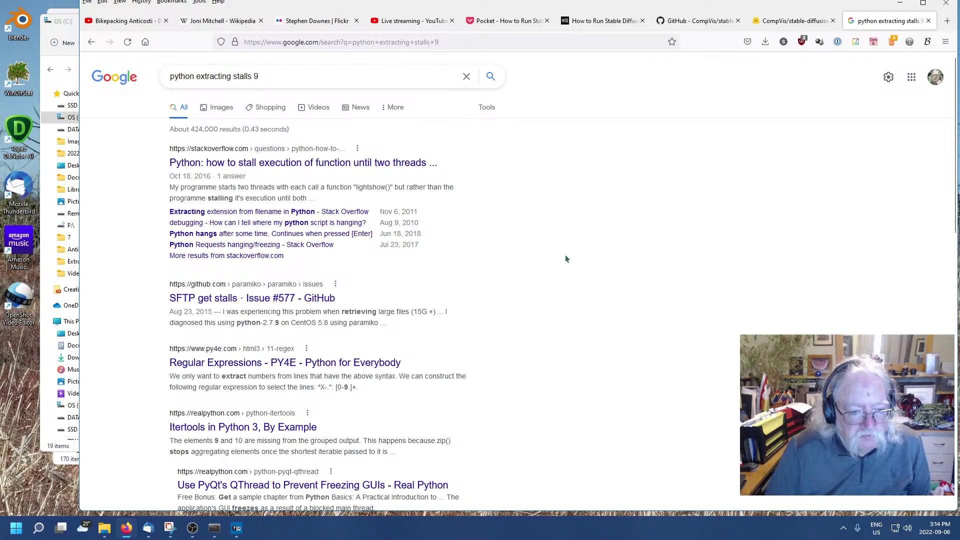
Skim the search results, led by a Stack Overflow thread, then return to Anaconda Prompt.
scroll(544, 277, "down", 4)
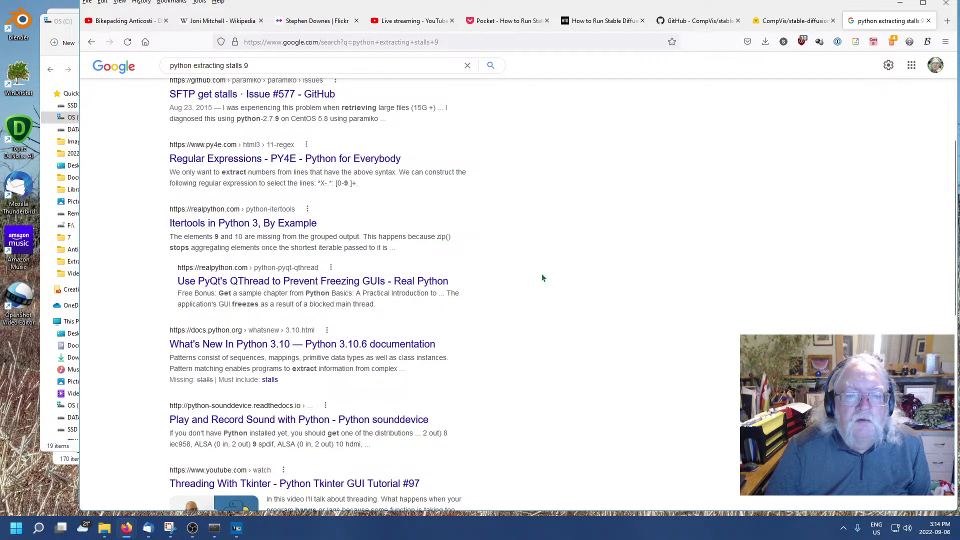
scroll(542, 279, "down", 3)
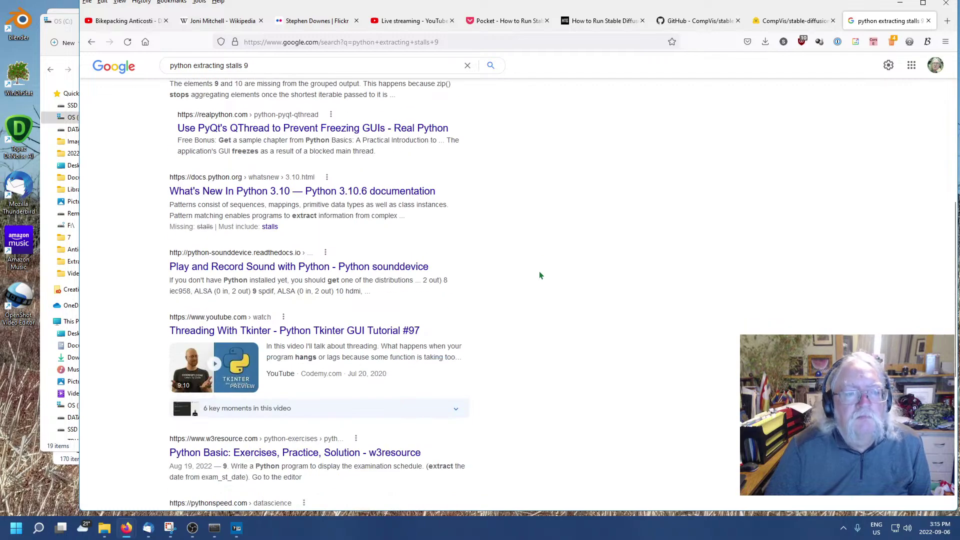
scroll(539, 274, "up", 7)
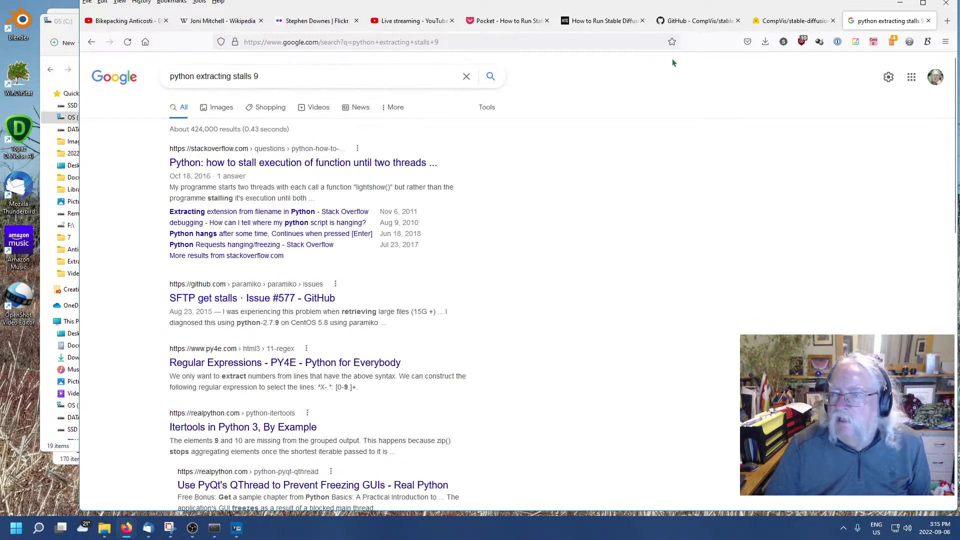
left_click(215, 528)
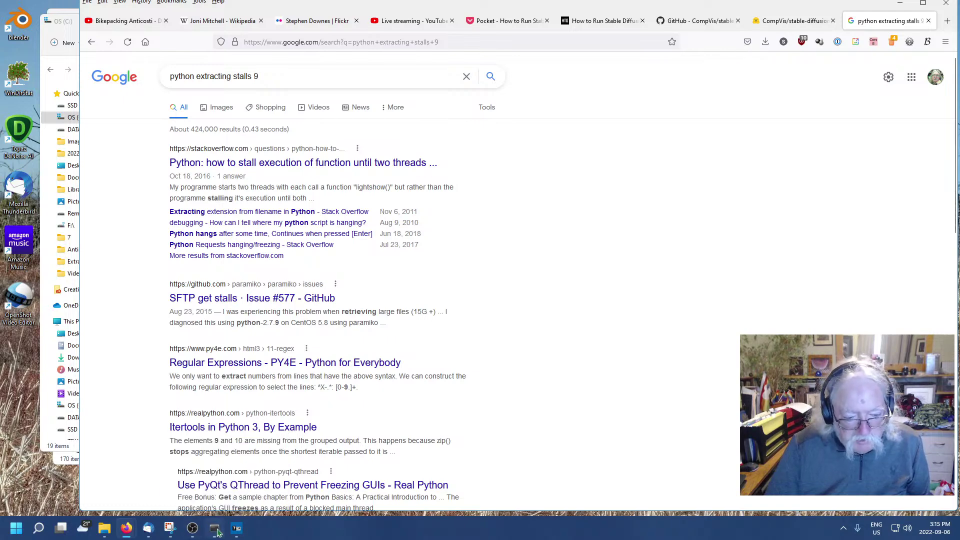
Copy the suggested 'conda update -n base -c defaults conda' command from the console output.
left_click(645, 270)
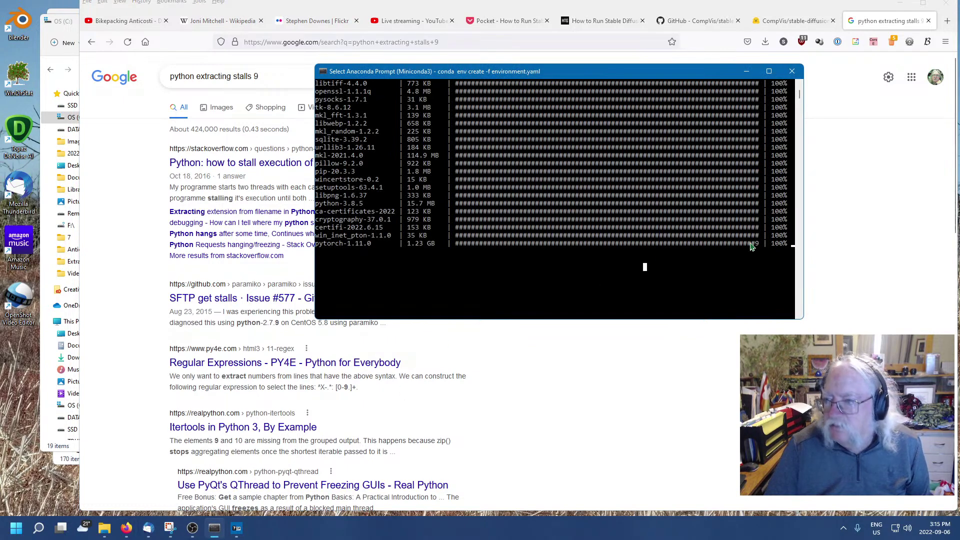
scroll(747, 269, "up", 6)
left_click(630, 243)
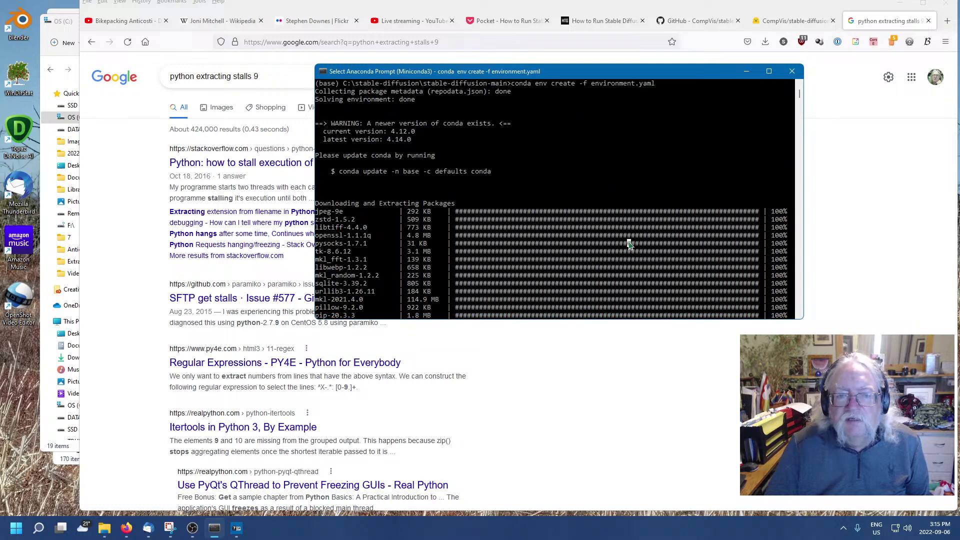
left_click(469, 235)
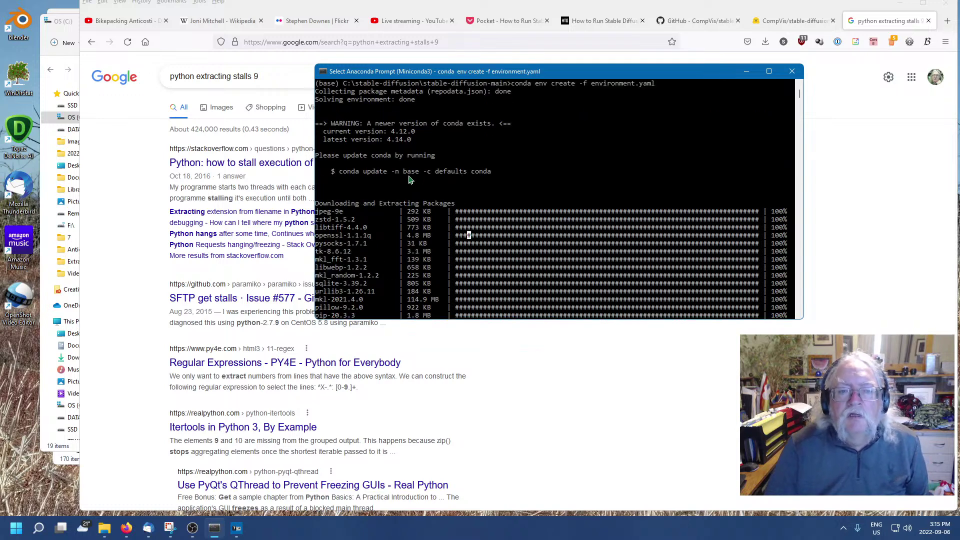
left_click(341, 173)
left_click_drag(340, 175, 491, 174)
right_click(492, 174)
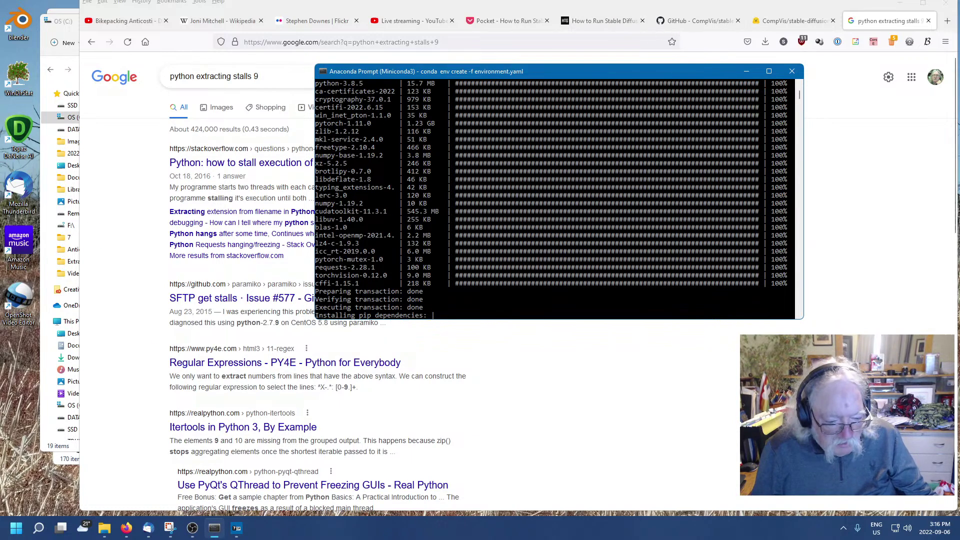
mouse_move(237, 531)
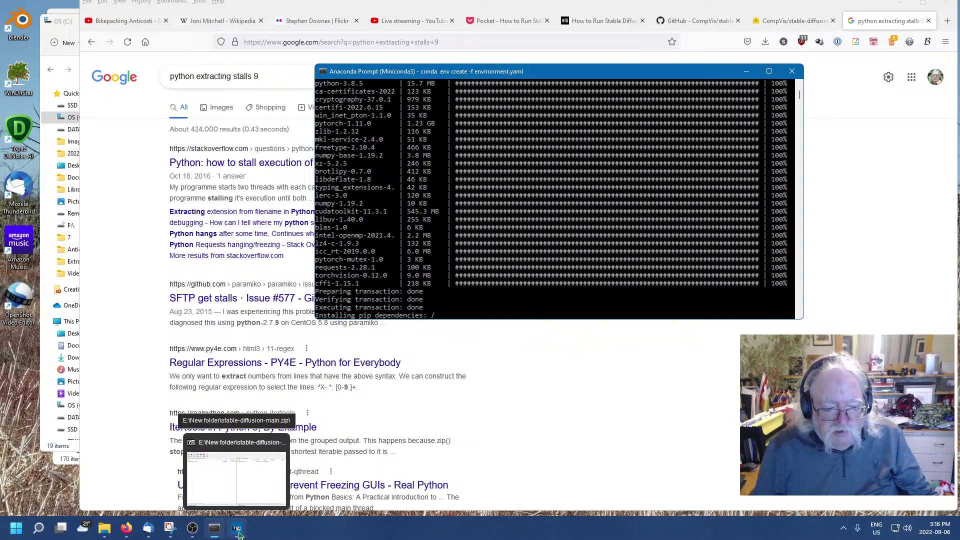
left_click(240, 532)
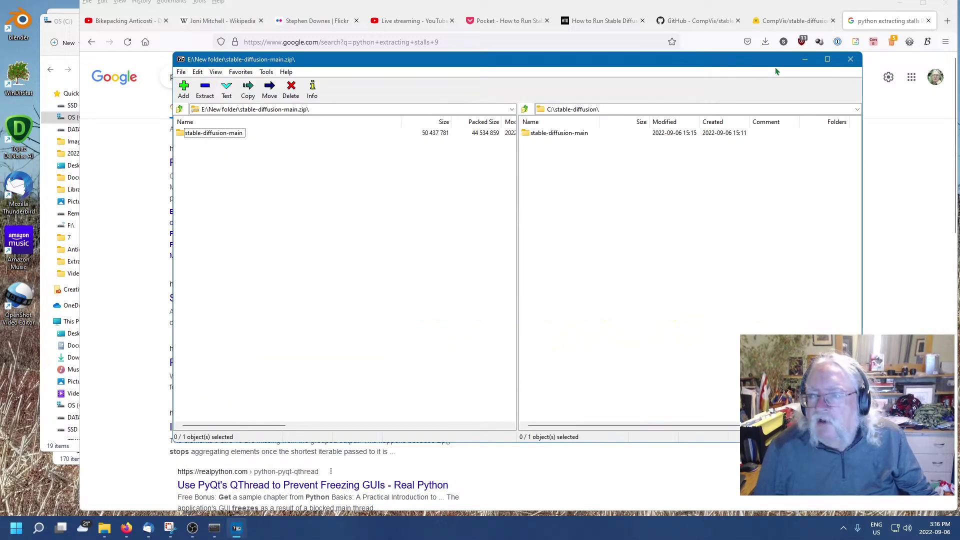
left_click(805, 59)
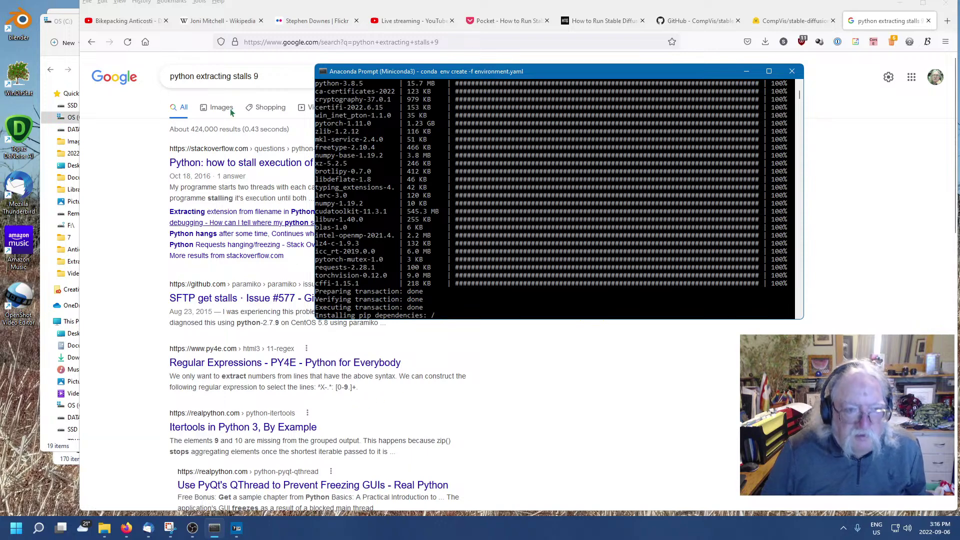
Scroll the How-To Geek guide down to the step on copying sd-v1-4.ckpt into stable-diffusion-v1.
left_click(601, 22)
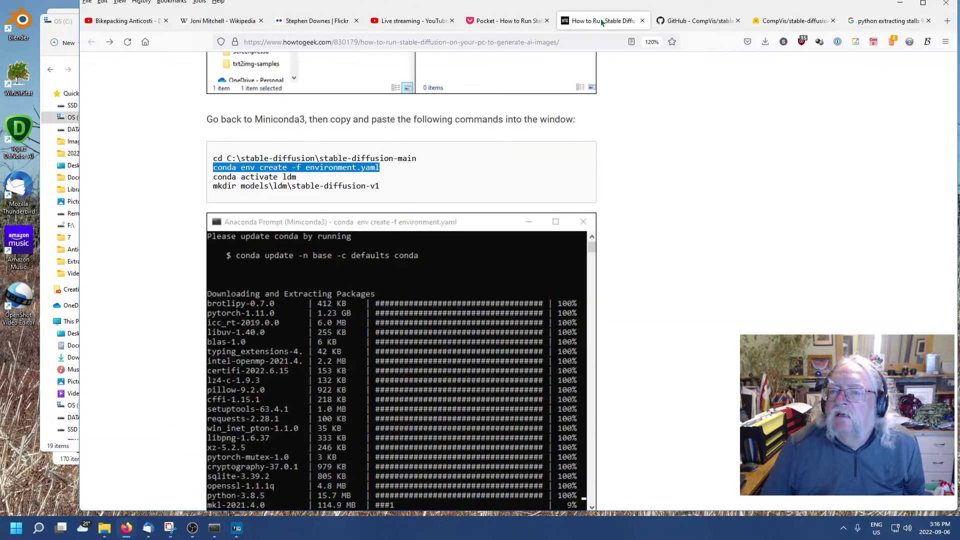
scroll(660, 329, "down", 5)
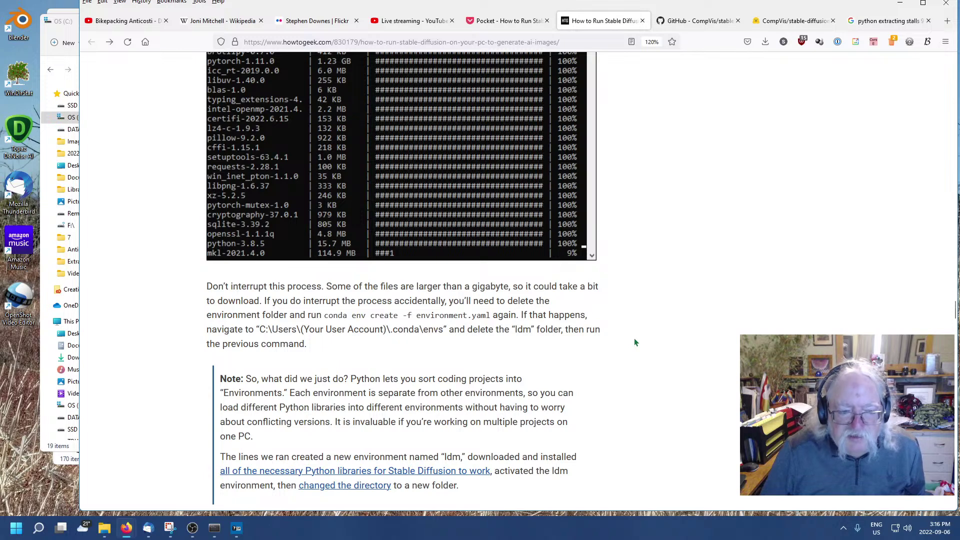
scroll(629, 352, "down", 2)
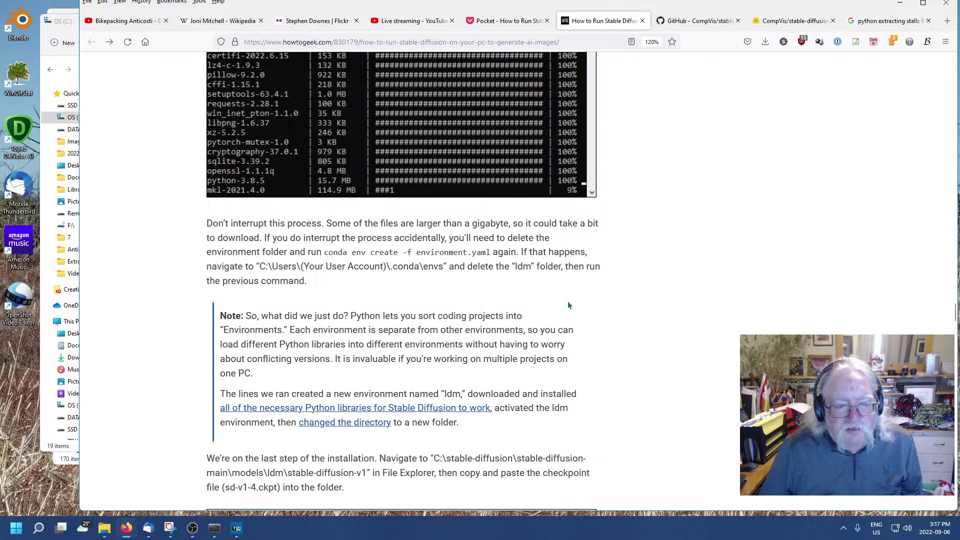
scroll(692, 370, "down", 3)
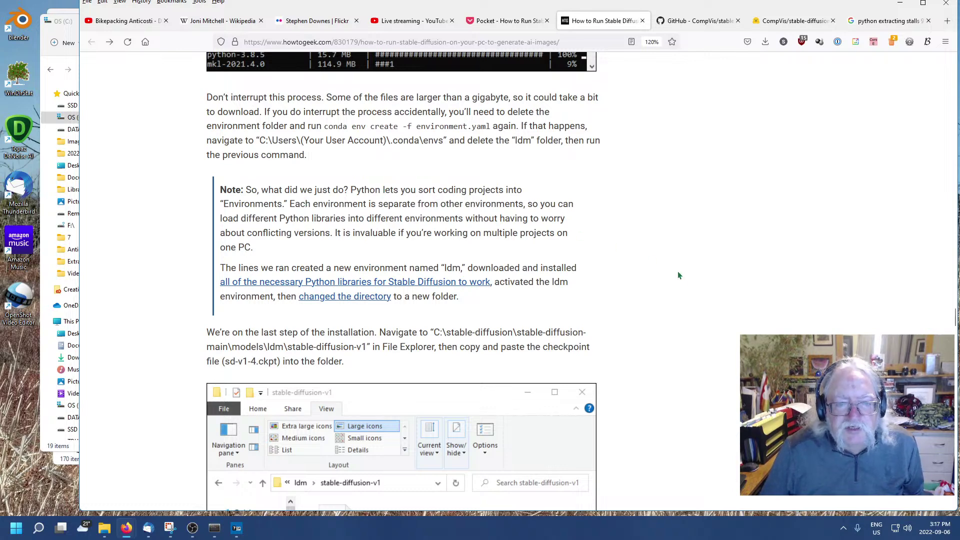
scroll(678, 275, "down", 2)
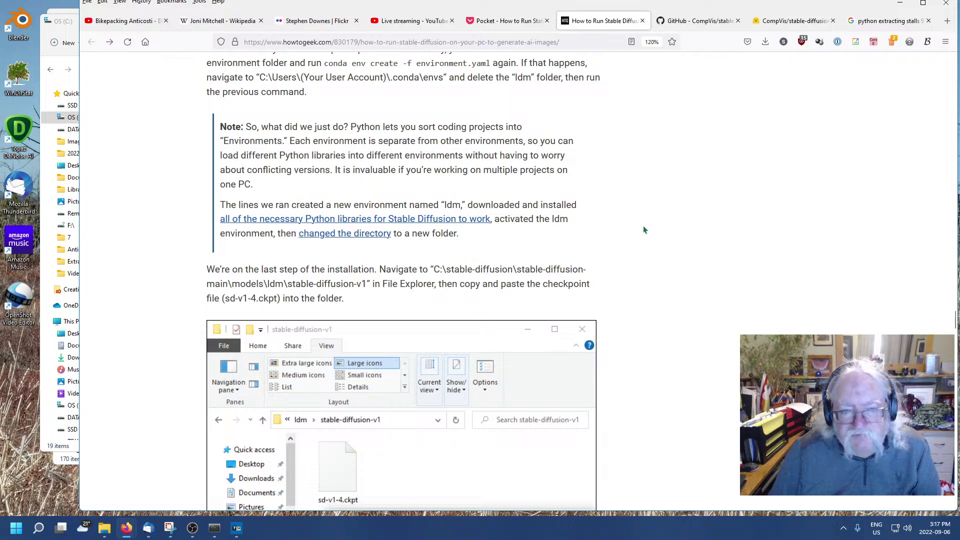
scroll(633, 240, "down", 2)
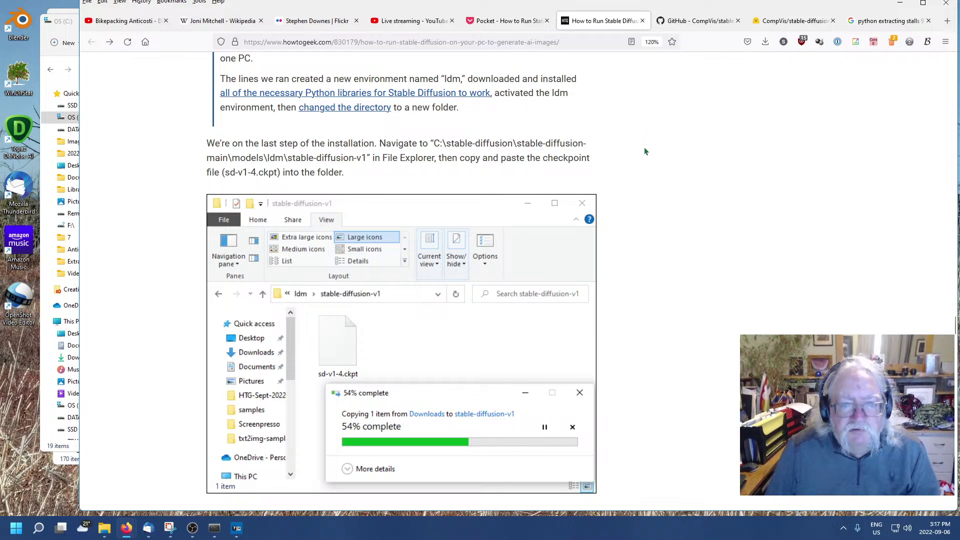
scroll(644, 148, "down", 2)
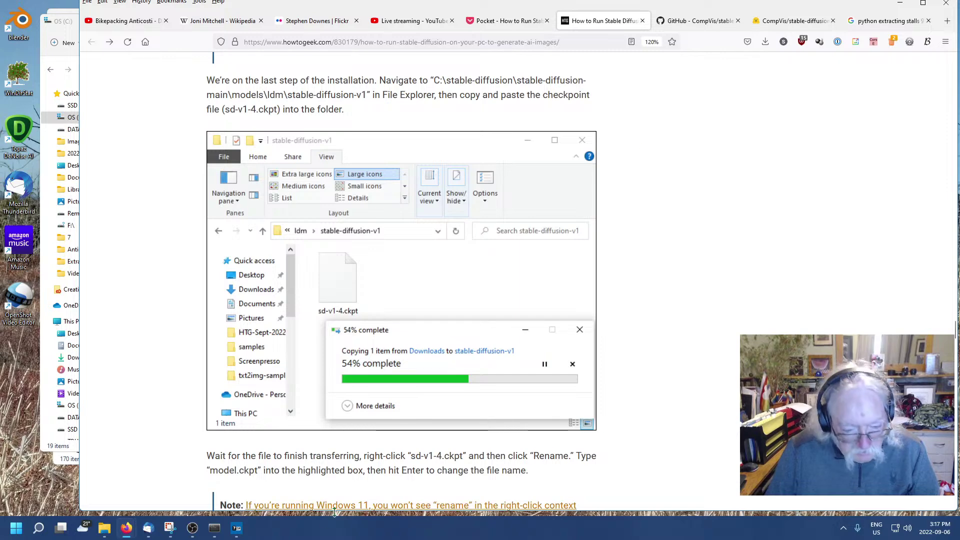
Select the path C:\stable-diffusion\stable-diffusion-main\models\ldm\stable-diffusion-v1 in the guide's text.
left_click(215, 529)
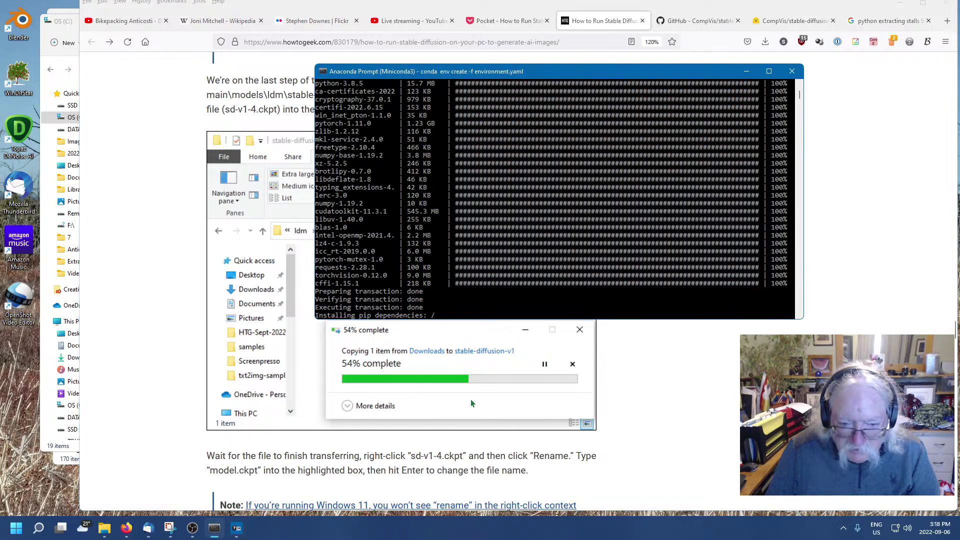
left_click(722, 403)
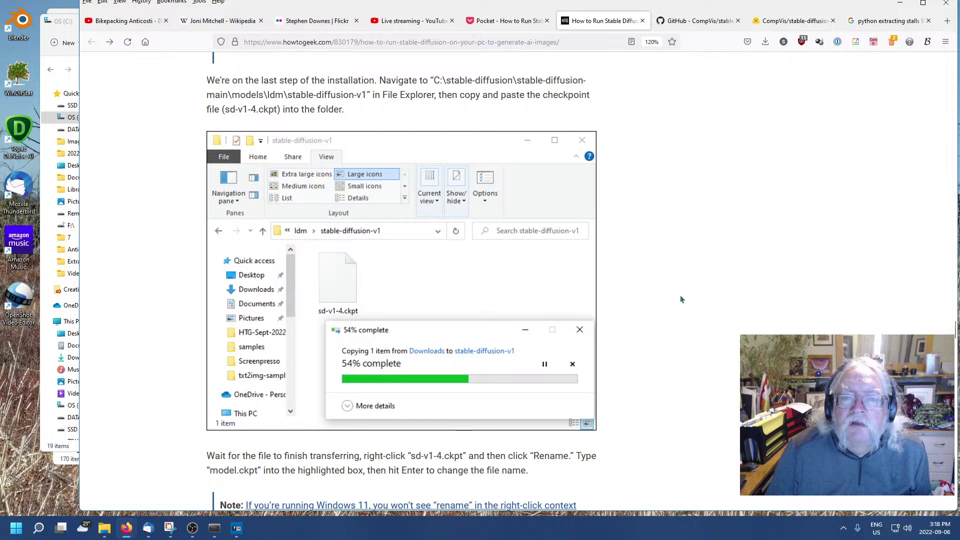
scroll(680, 296, "up", 2)
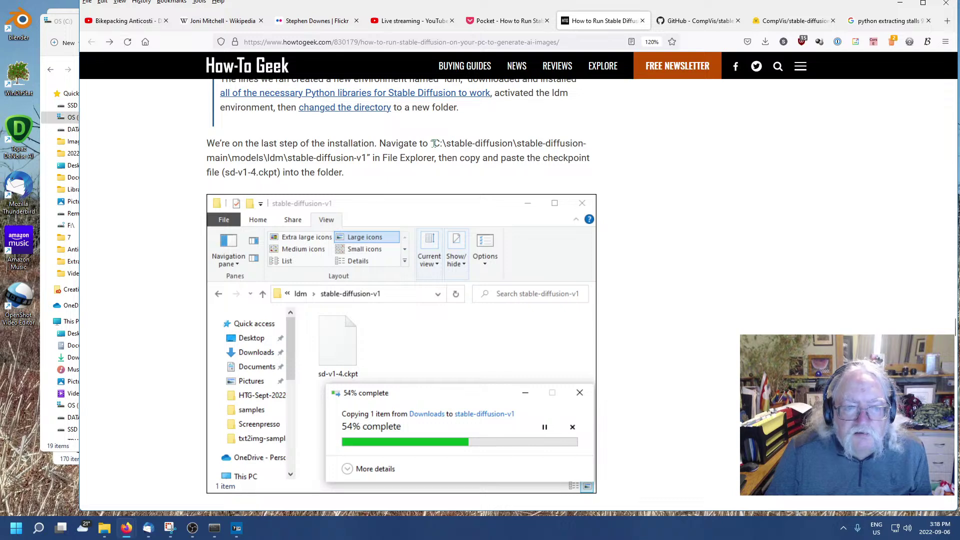
left_click_drag(433, 143, 368, 158)
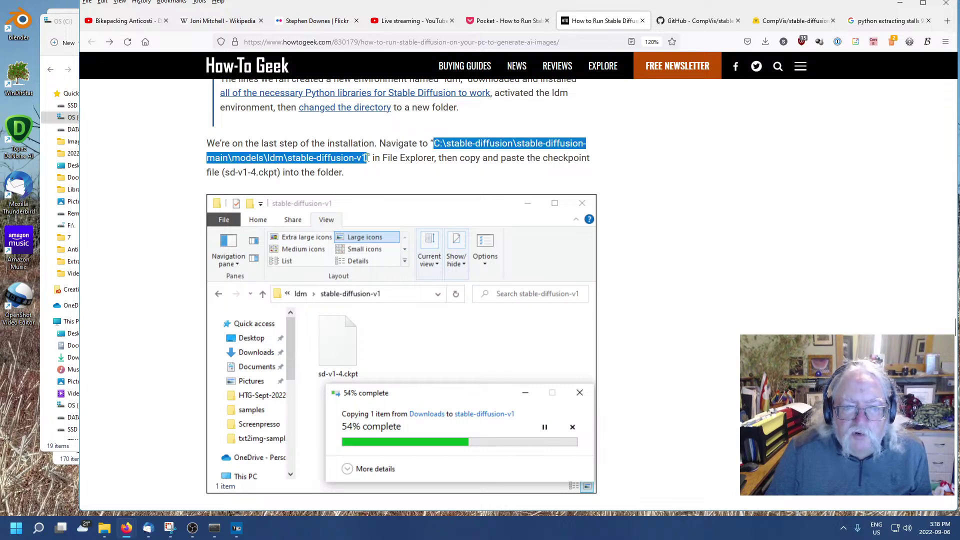
Copy the stable-diffusion-v1 path and try opening it in File Explorer, which reports it not found.
right_click(362, 159)
left_click(377, 170)
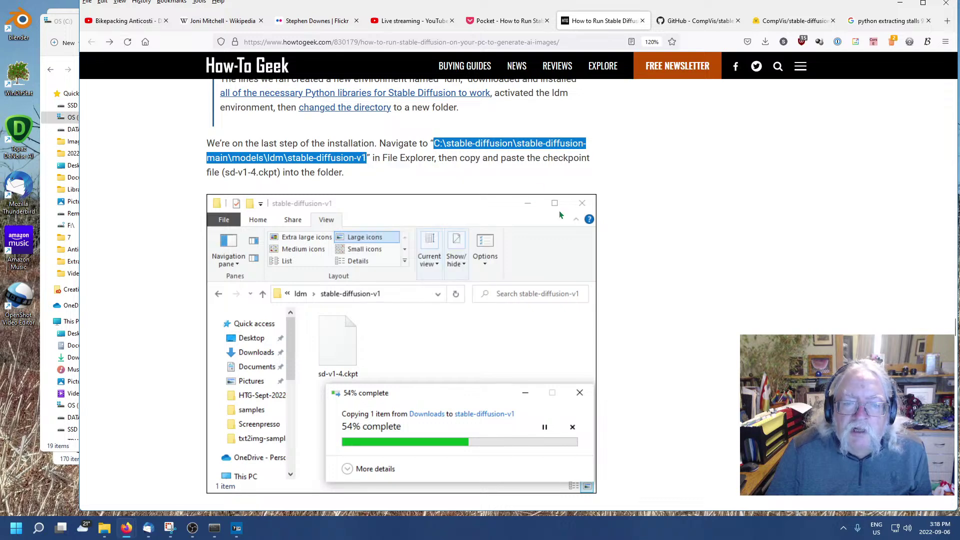
left_click(104, 528)
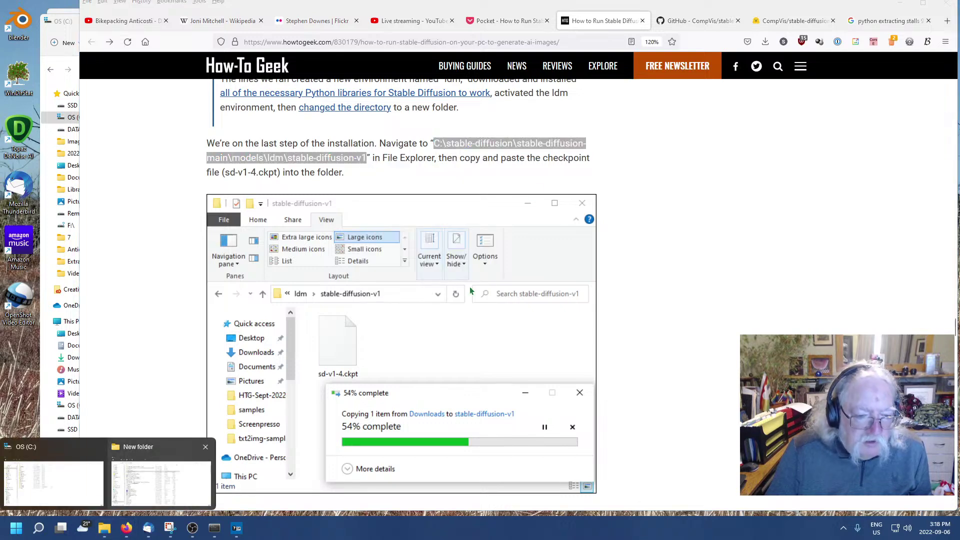
left_click(73, 480)
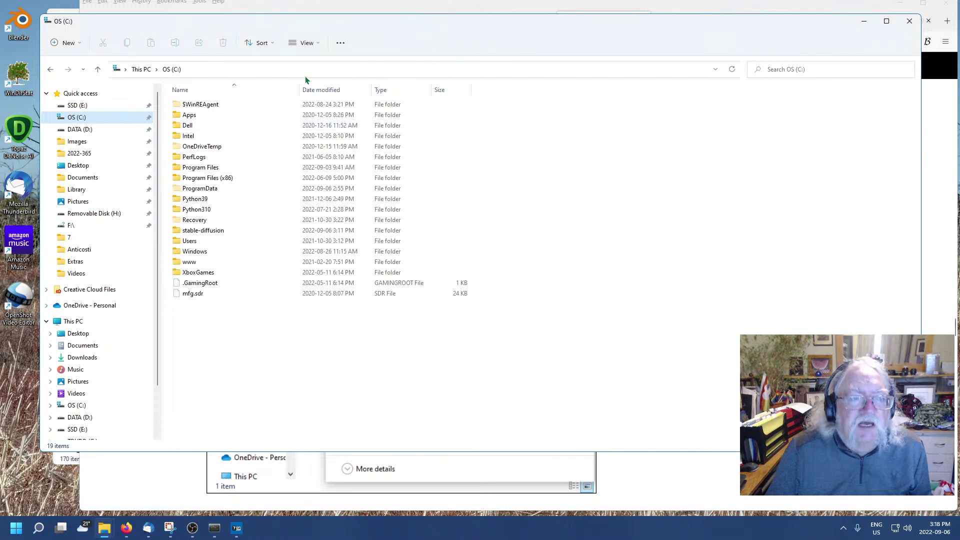
left_click(219, 69)
key("BackSpace")
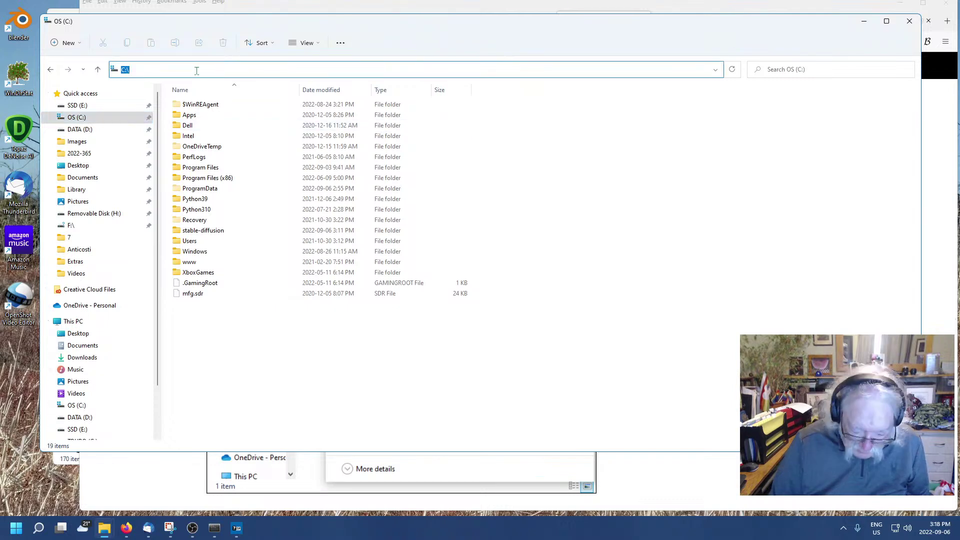
key("ctrl+v")
key("Return")
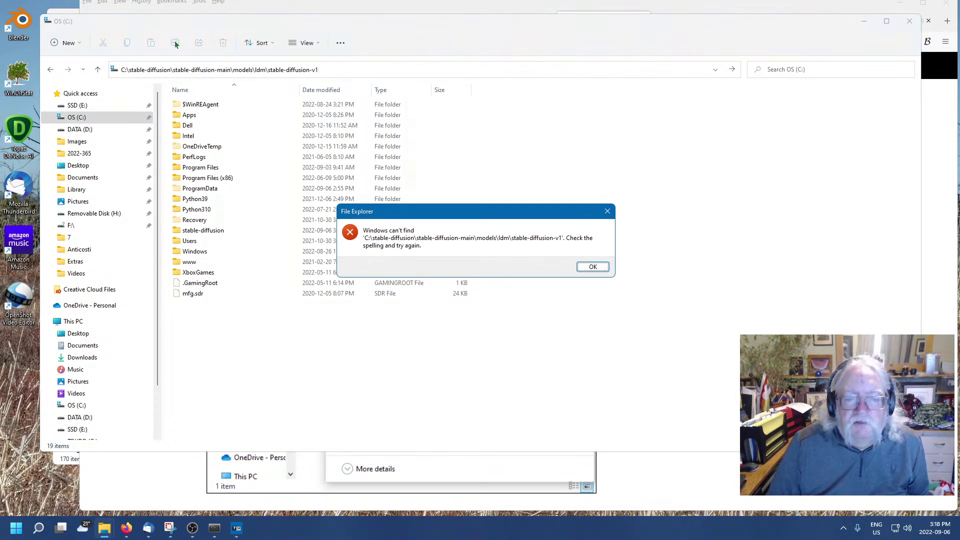
left_click(592, 267)
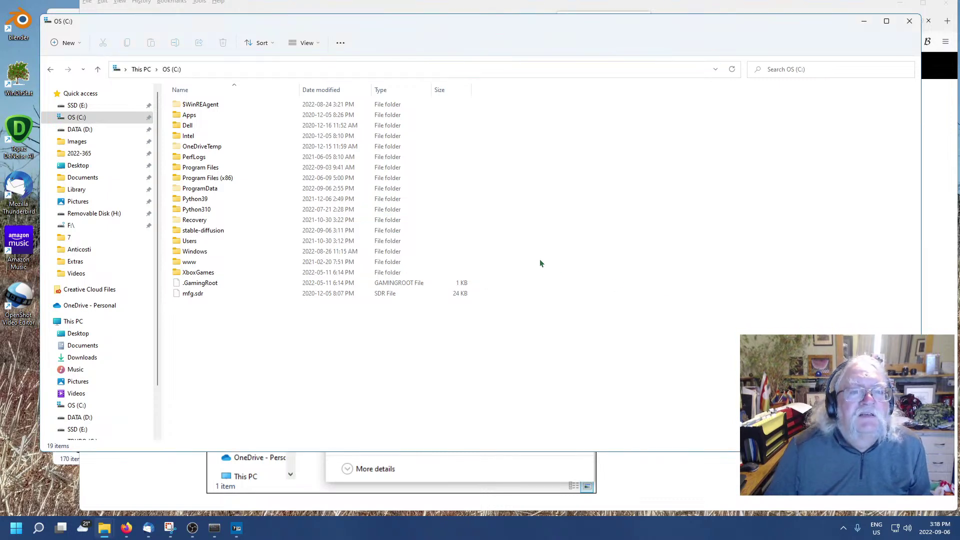
Trim the pasted path to open the models\ldm folder instead, then return to the guide.
left_click(267, 62)
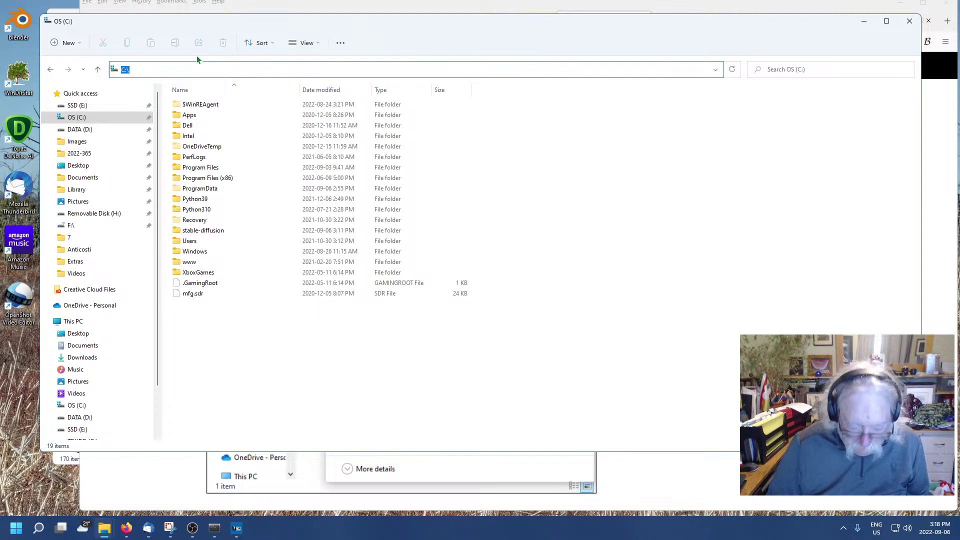
type("C:\\stable-diffusion\\stable-diffusion-main\\models\\ldm\\stable-diffusion-v1")
key("BackSpace")
key("BackSpace")
key("BackSpace")
key("BackSpace")
key("BackSpace")
key("BackSpace")
key("BackSpace")
key("BackSpace")
key("BackSpace")
key("BackSpace")
key("BackSpace")
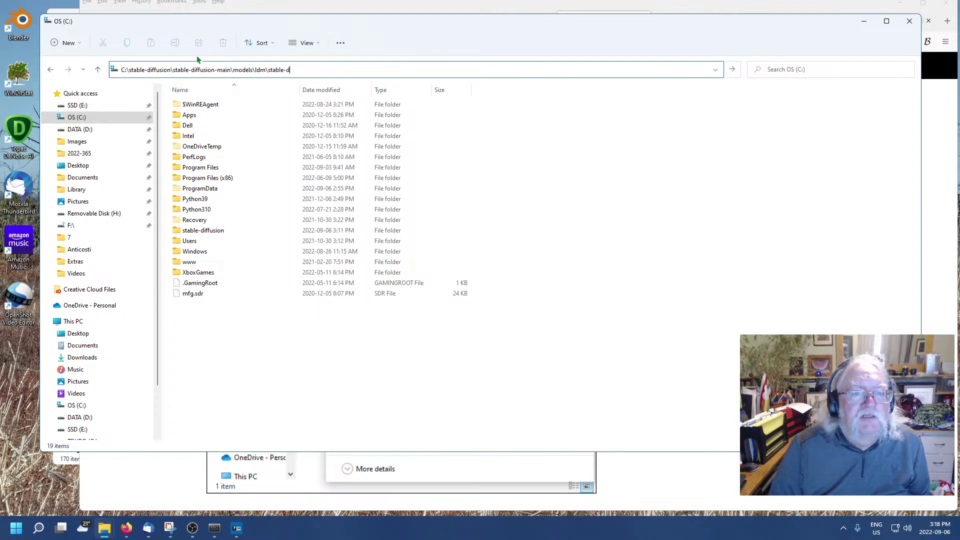
key("BackSpace")
key("BackSpace")
key("BackSpace")
key("BackSpace")
key("BackSpace")
key("BackSpace")
key("BackSpace")
key("BackSpace")
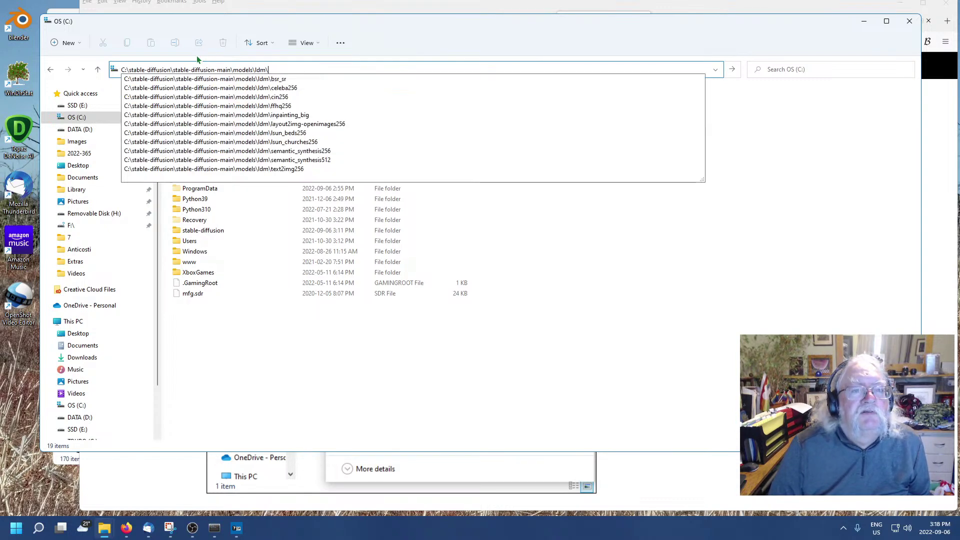
key("Return")
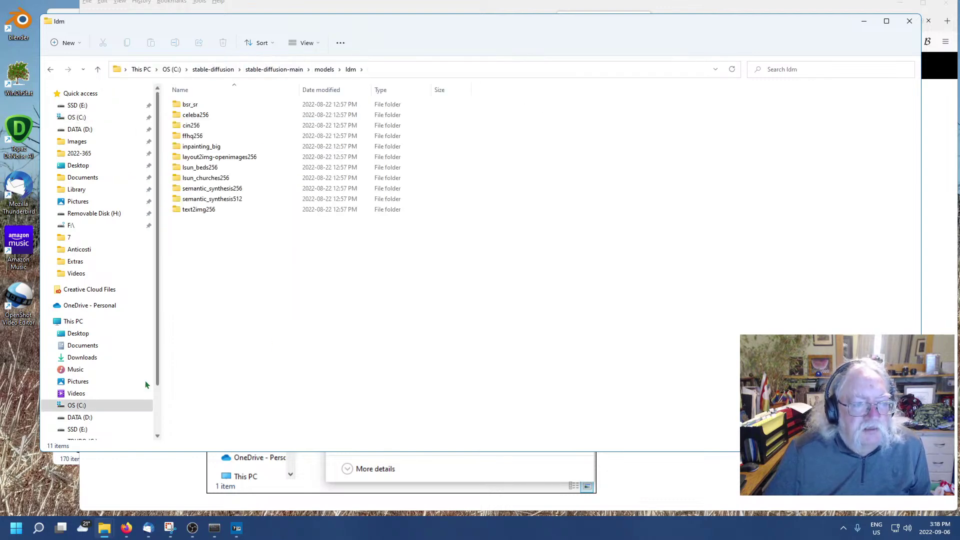
left_click(133, 472)
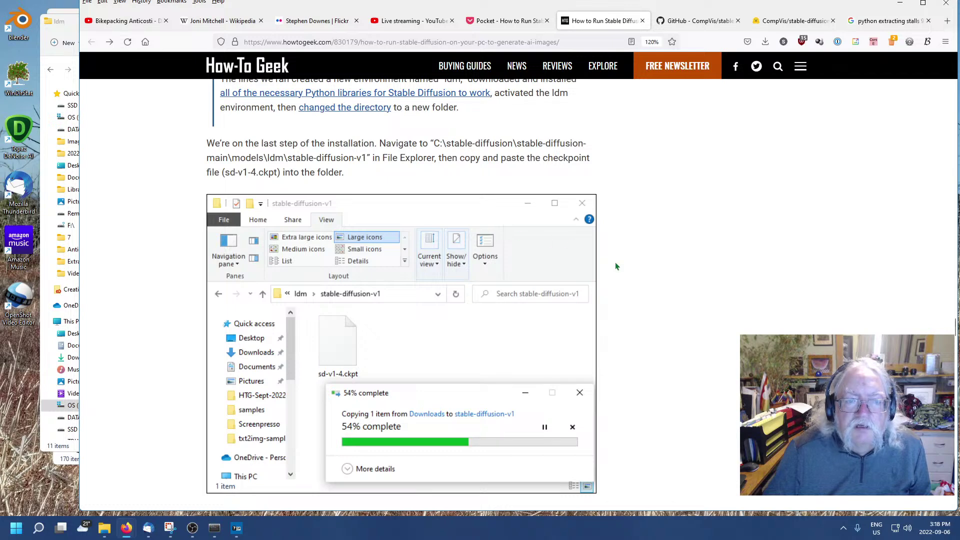
scroll(617, 267, "up", 2)
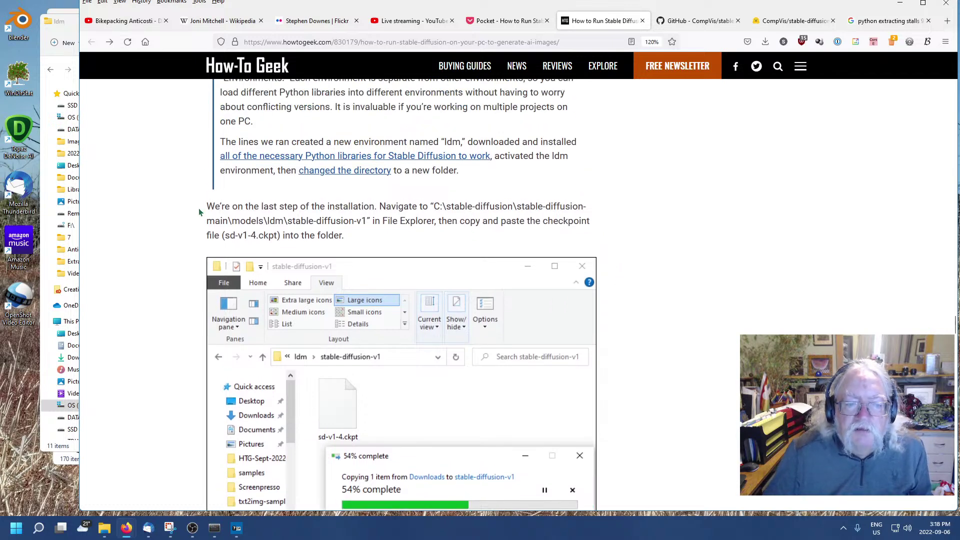
scroll(165, 206, "up", 9)
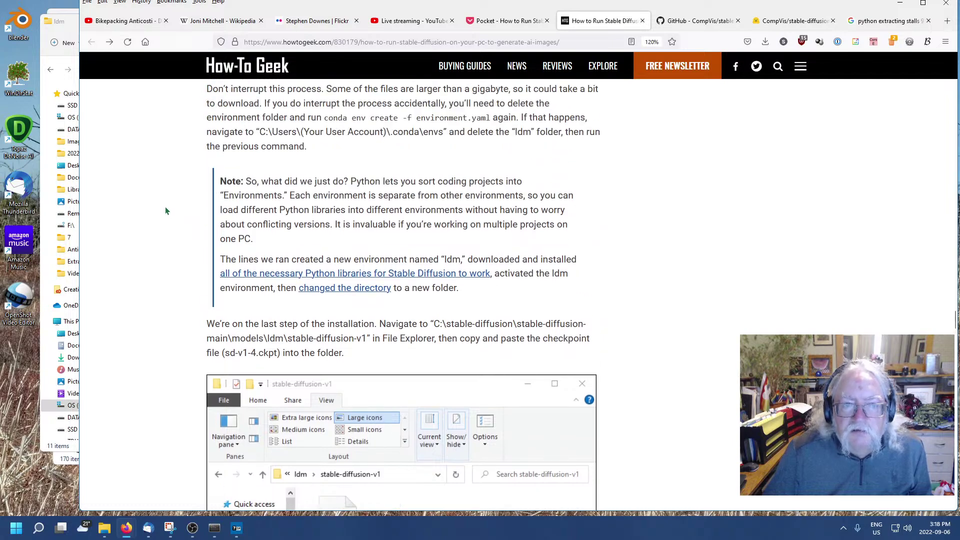
scroll(165, 206, "down", 7)
scroll(165, 206, "down", 6)
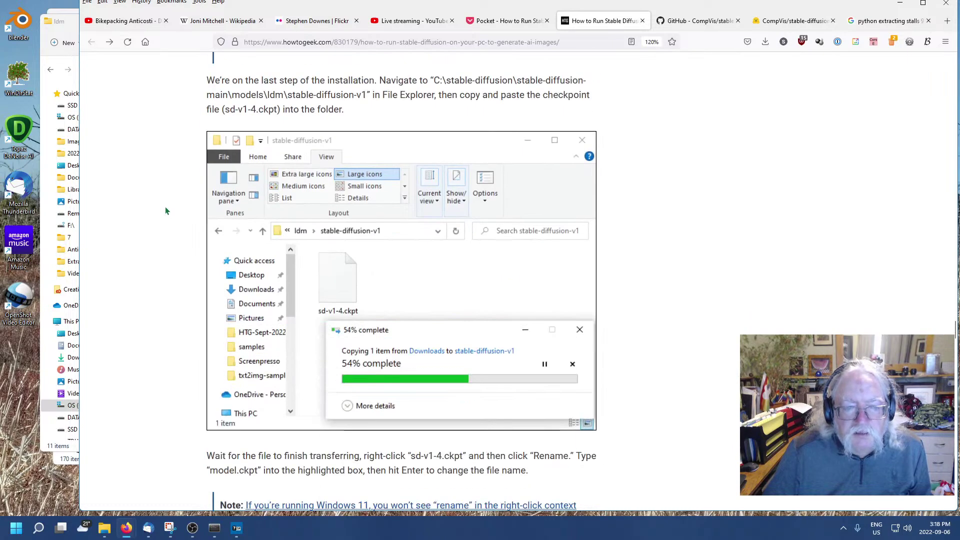
left_click(214, 527)
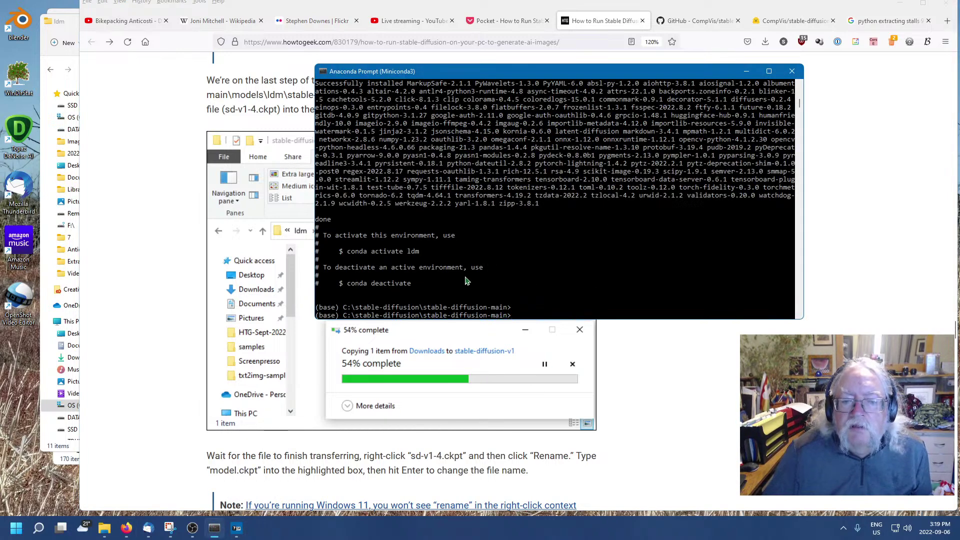
left_click(402, 243)
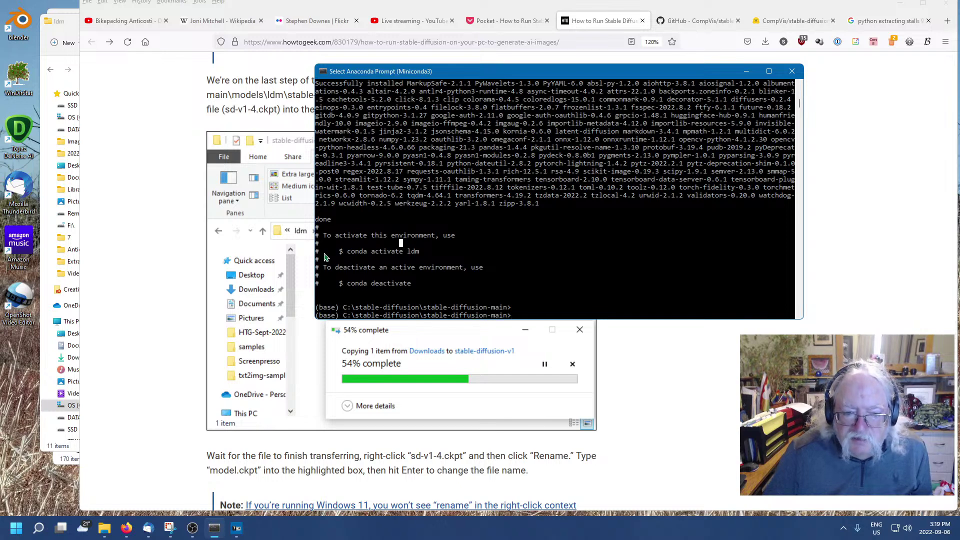
left_click(425, 276)
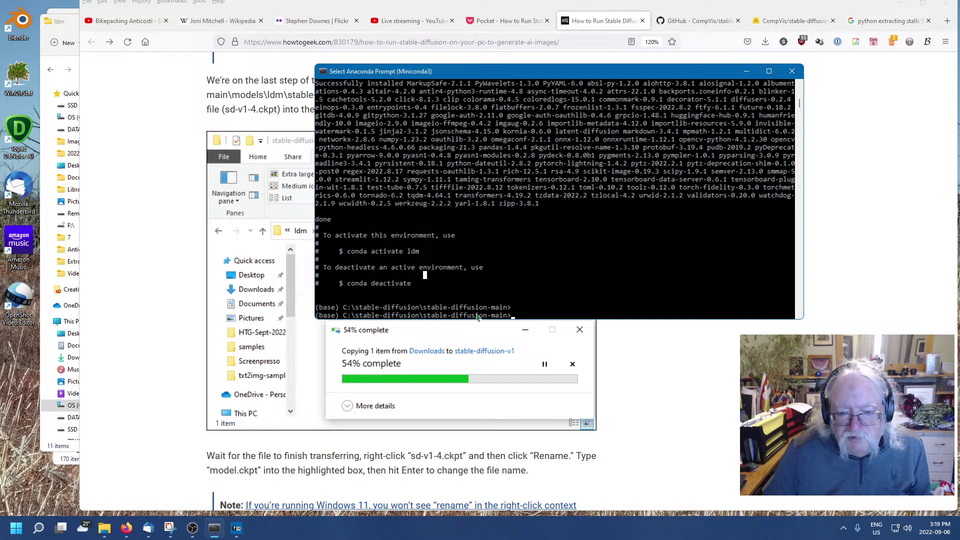
left_click(148, 289)
scroll(150, 289, "up", 7)
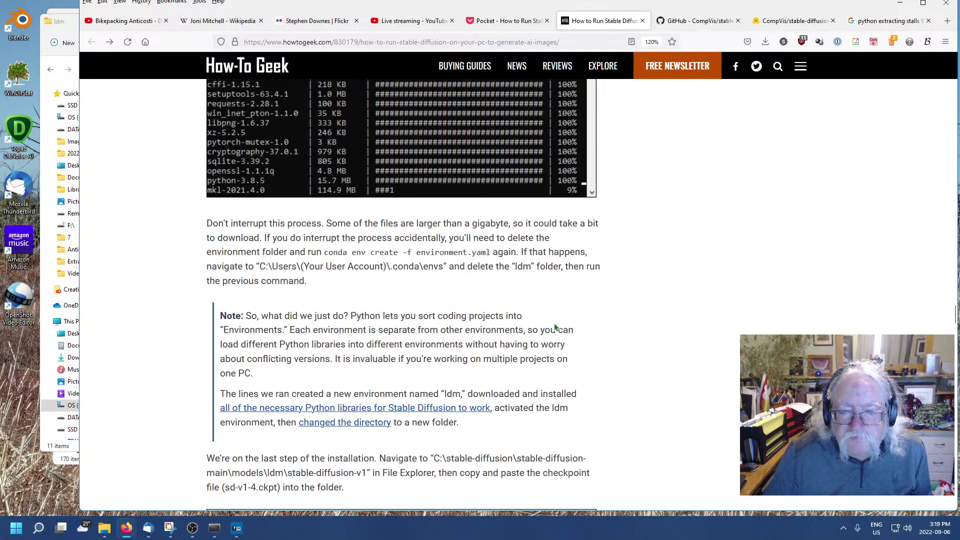
Copy the stable-diffusion-v1 folder path from the guide and bring up the E: New folder window.
scroll(555, 328, "up", 7)
scroll(425, 200, "down", 6)
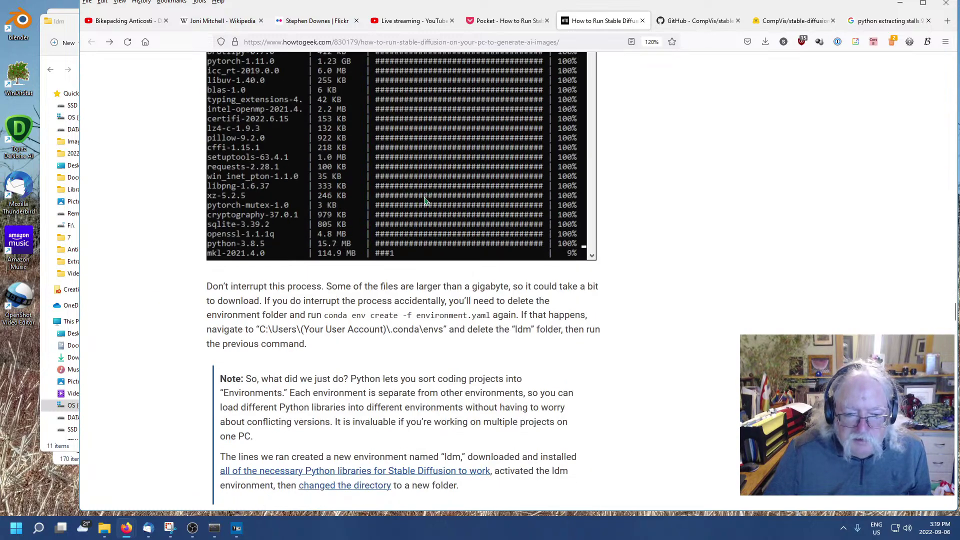
scroll(416, 302, "down", 2)
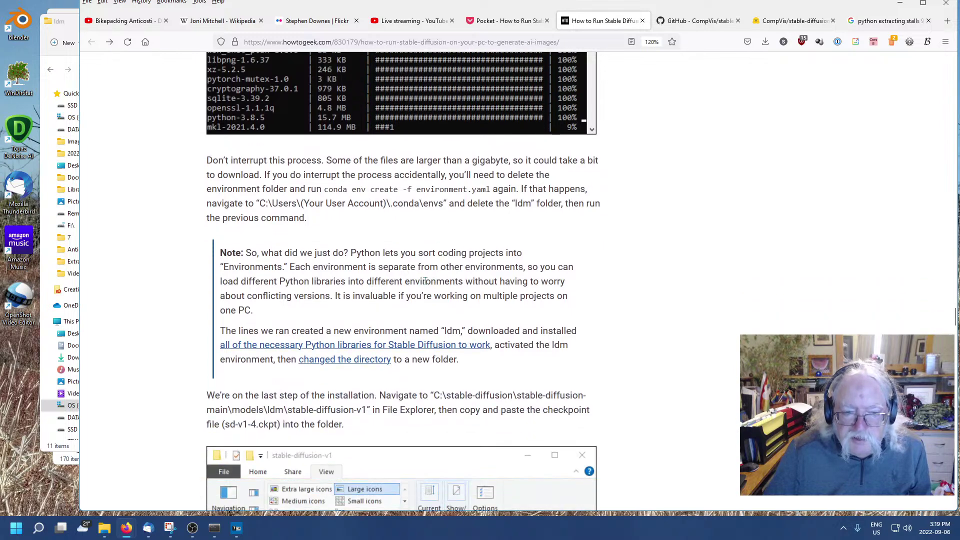
scroll(404, 278, "down", 3)
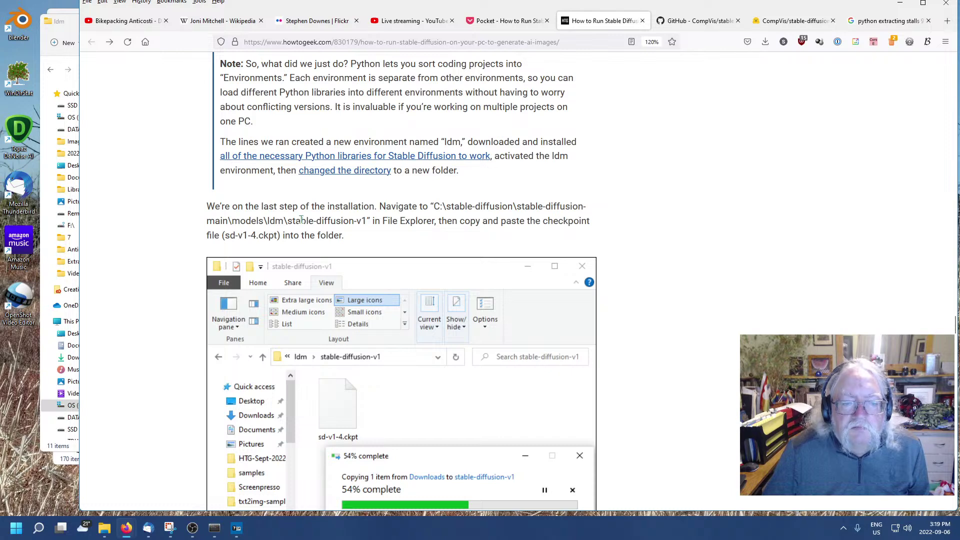
left_click_drag(436, 206, 369, 221)
right_click(367, 221)
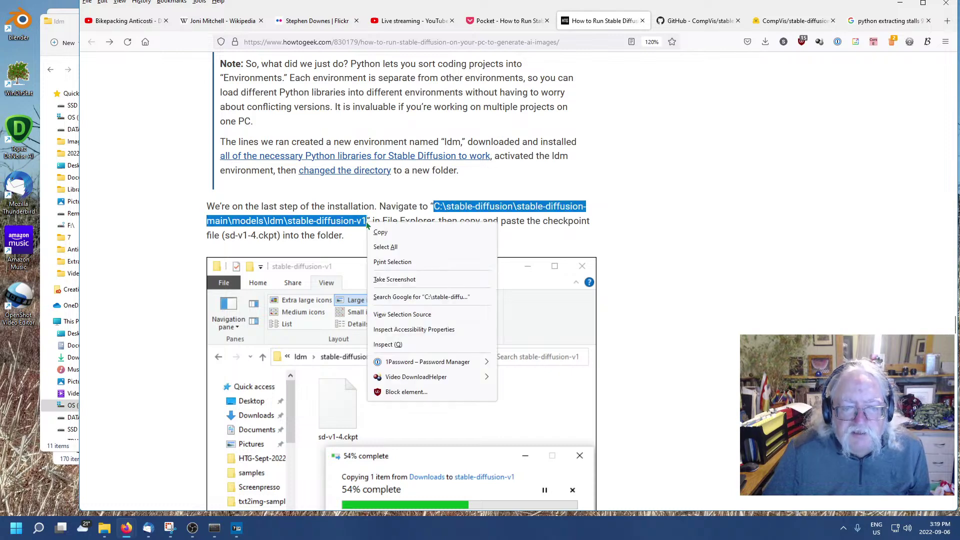
left_click(425, 231)
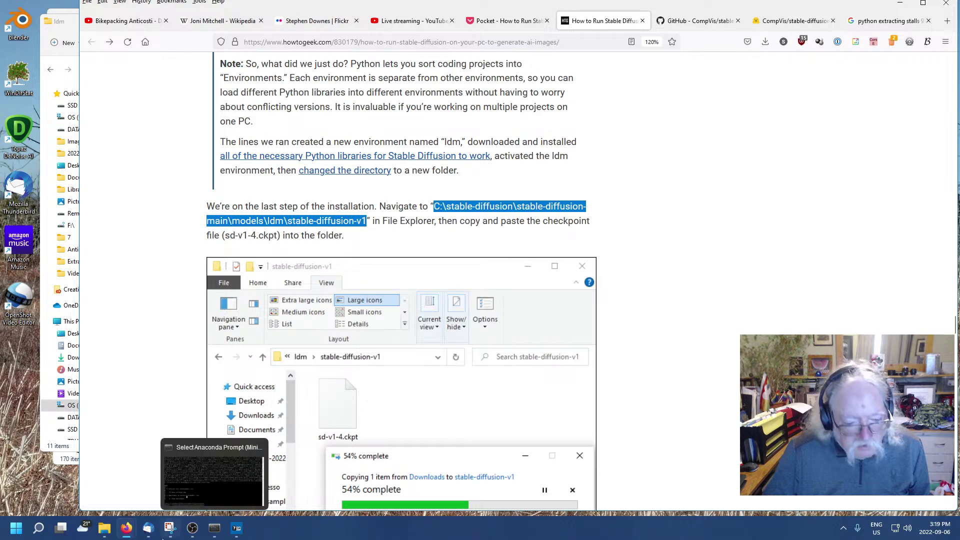
left_click(104, 527)
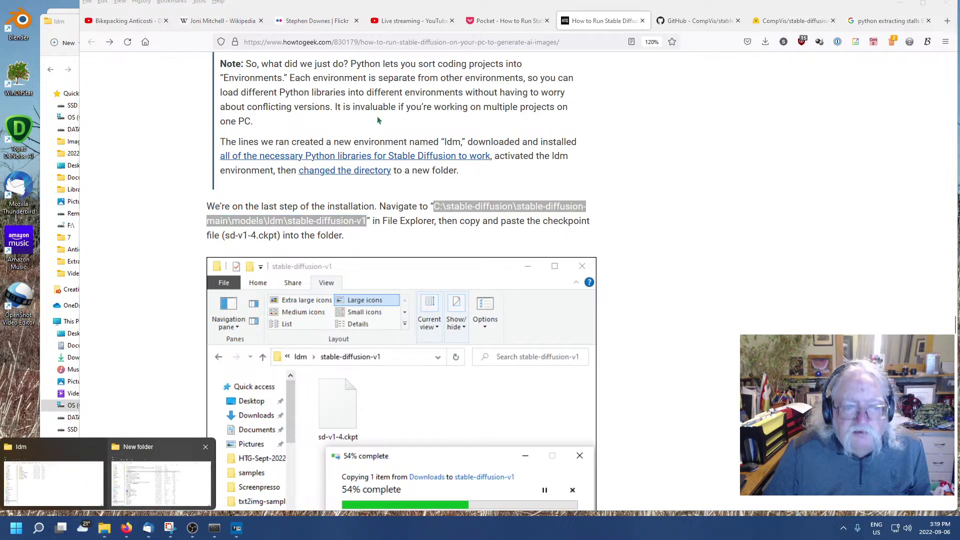
left_click(157, 476)
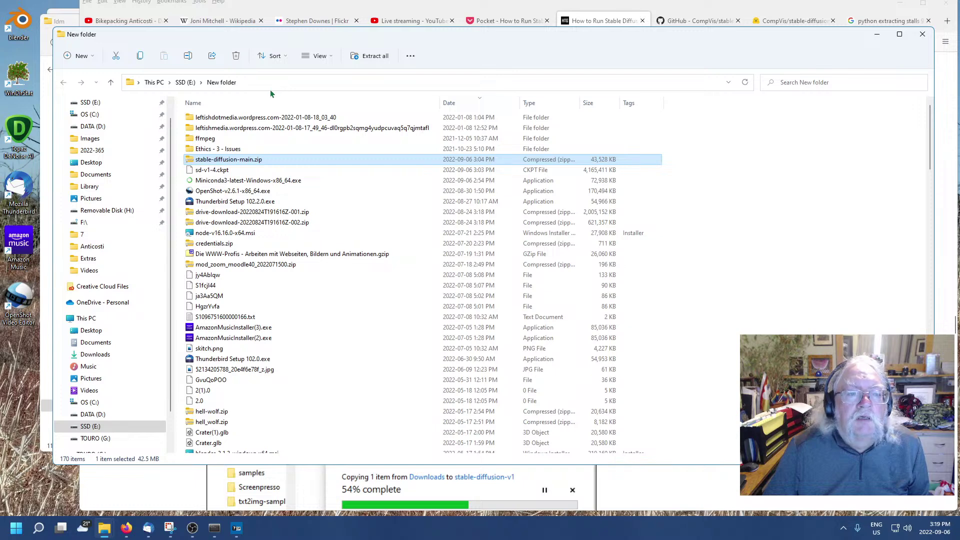
mouse_move(103, 529)
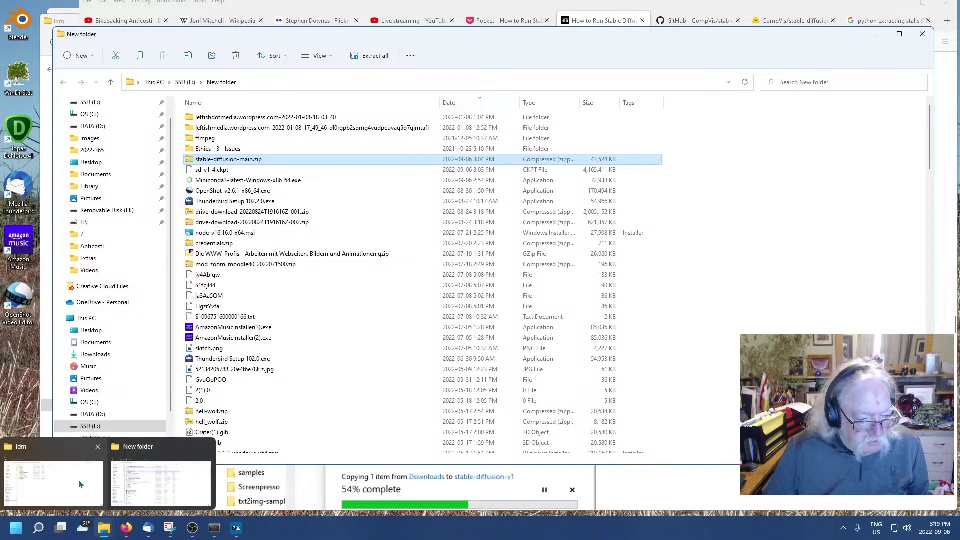
left_click(79, 482)
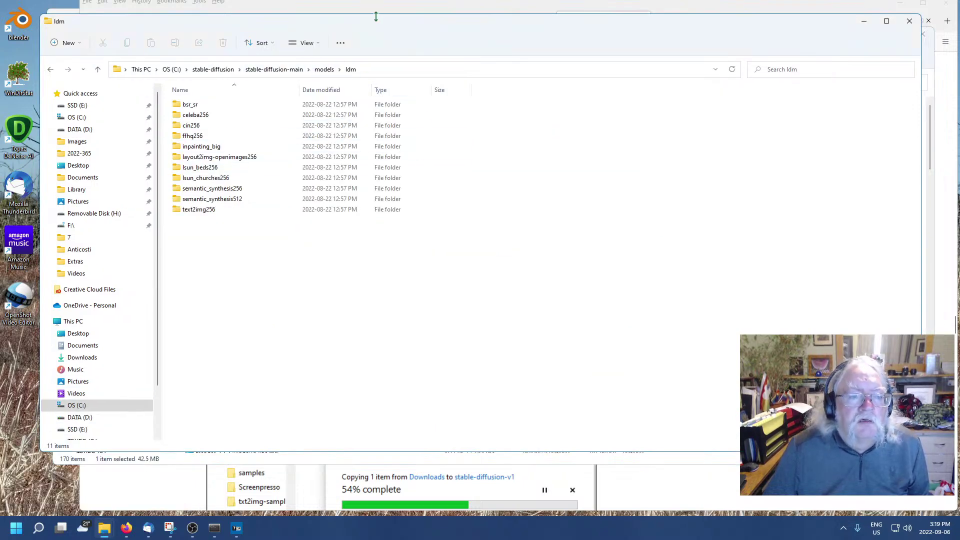
left_click(372, 70)
key("ctrl+v")
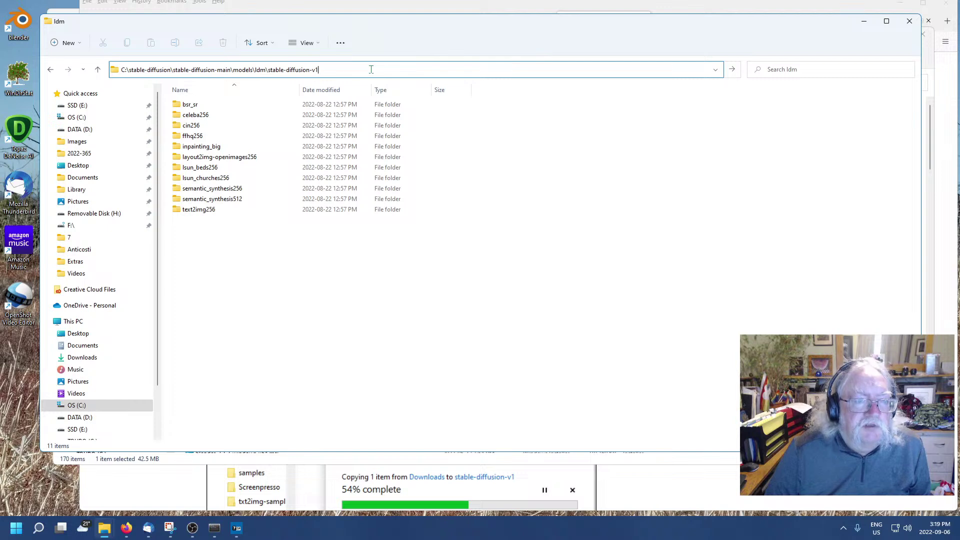
key("Return")
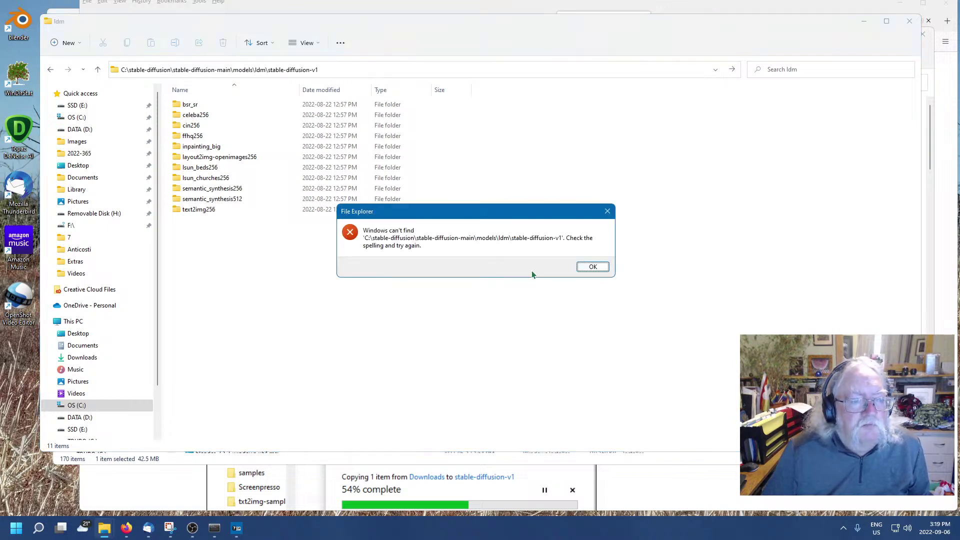
left_click(591, 269)
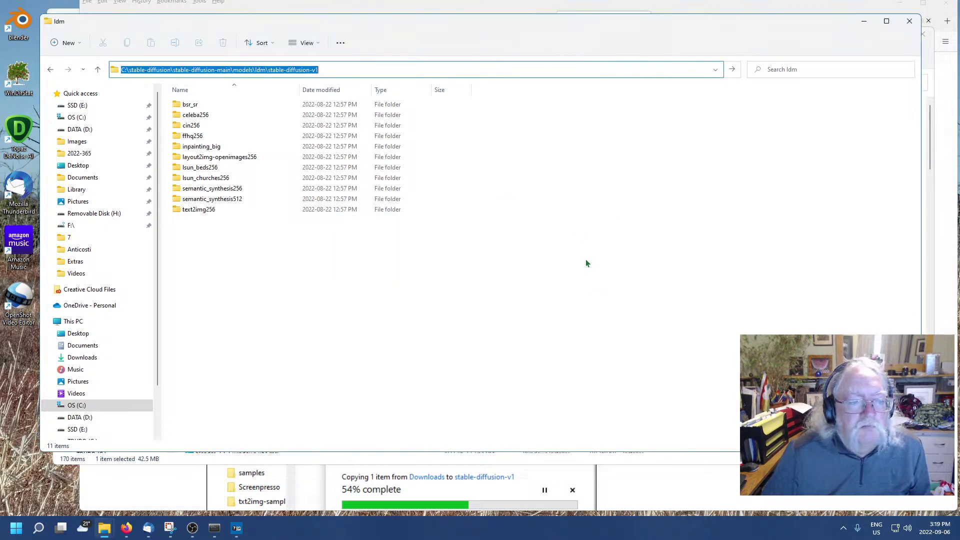
left_click(268, 70)
left_click_drag(265, 70, 829, 127)
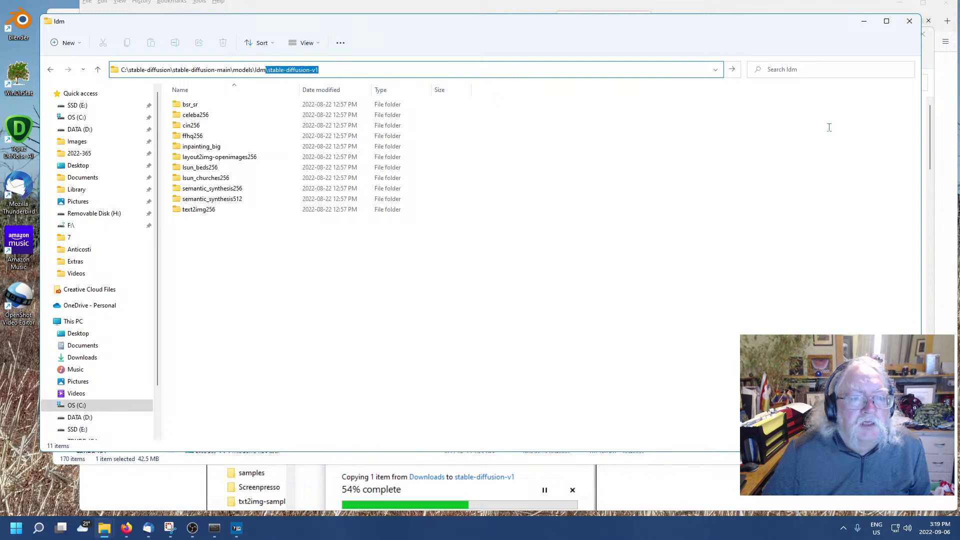
key("Delete")
key("Return")
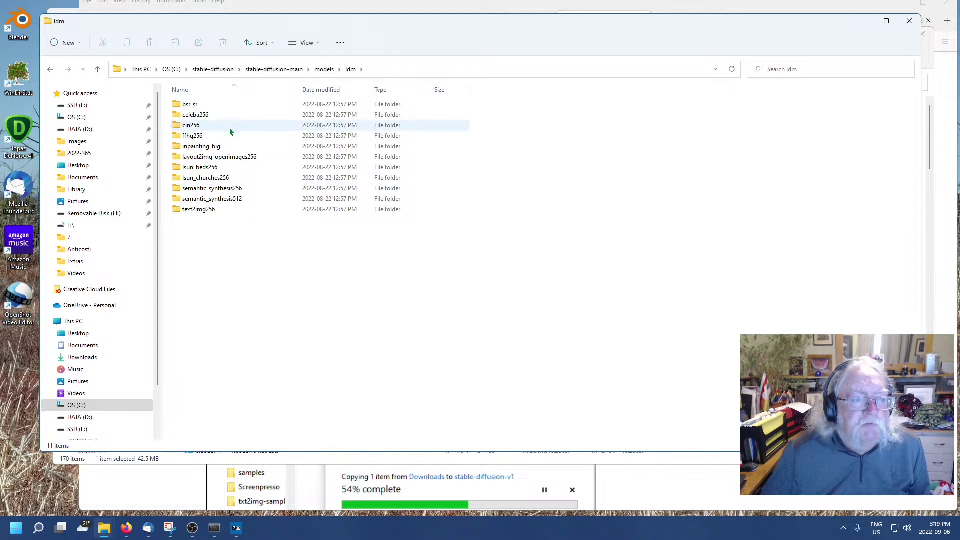
left_click(195, 136)
left_click(243, 253)
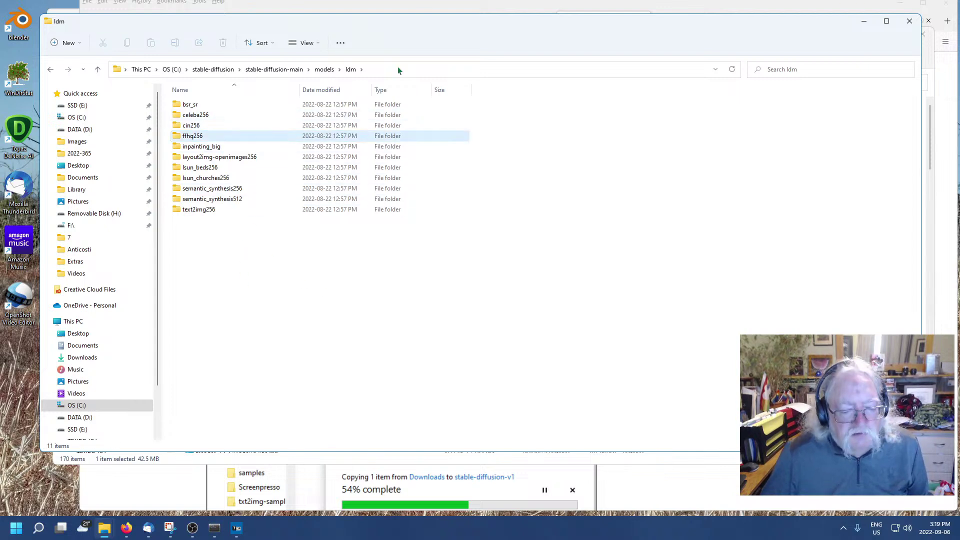
left_click(661, 491)
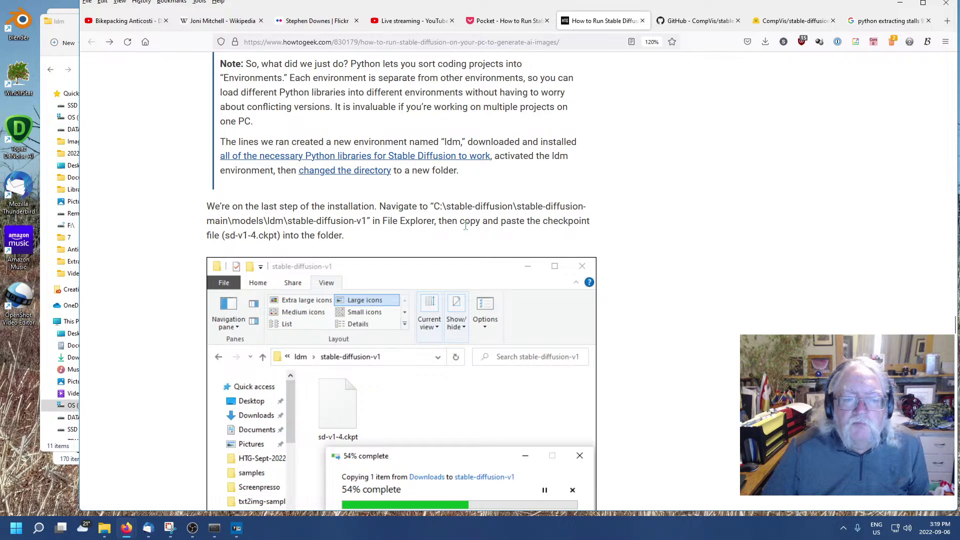
Copy 'conda activate ldm' from the guide's code block and switch to Anaconda Prompt.
scroll(576, 271, "down", 5)
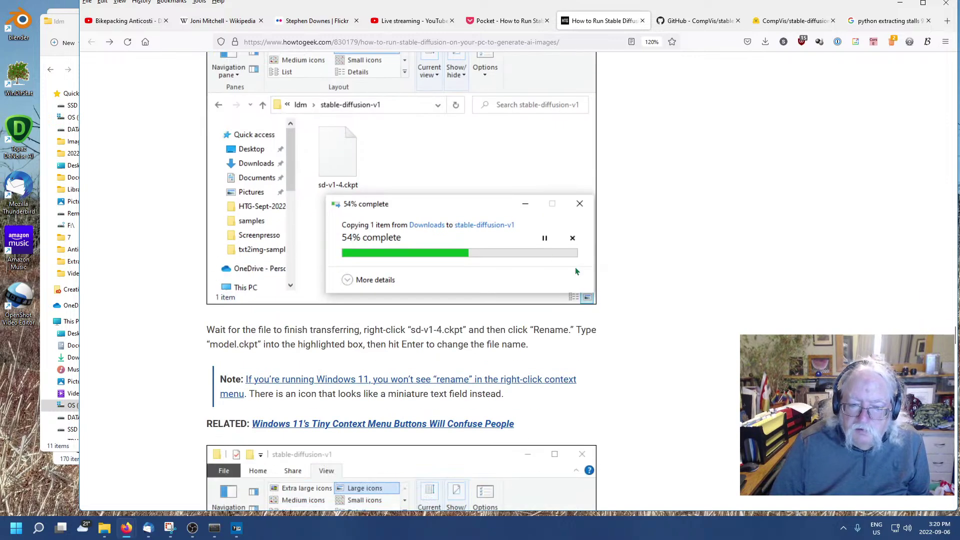
scroll(515, 279, "up", 10)
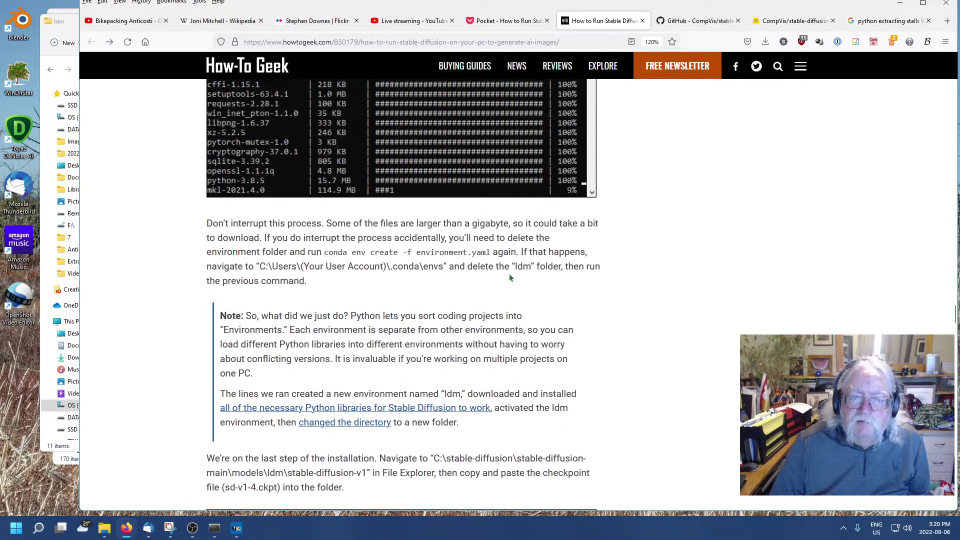
scroll(514, 273, "up", 6)
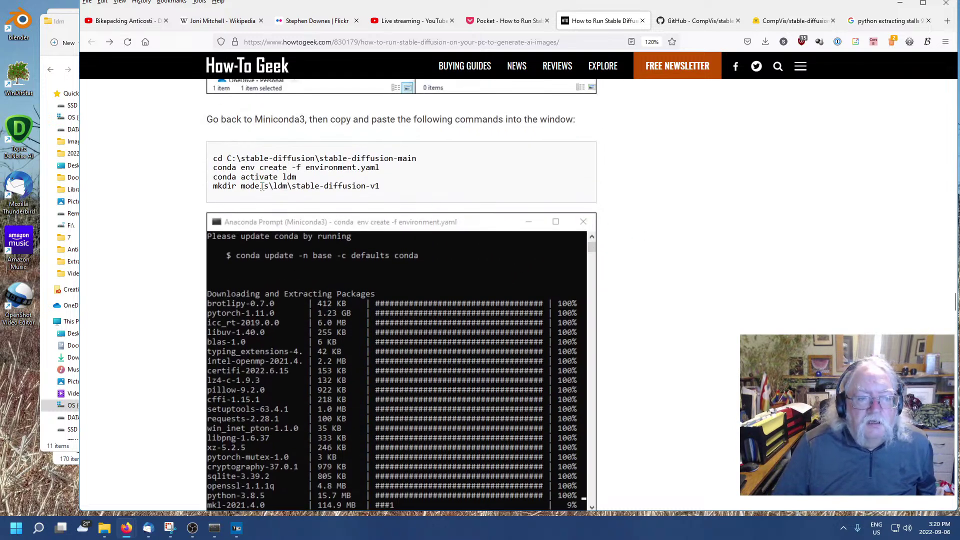
left_click_drag(259, 168, 320, 166)
left_click(320, 166)
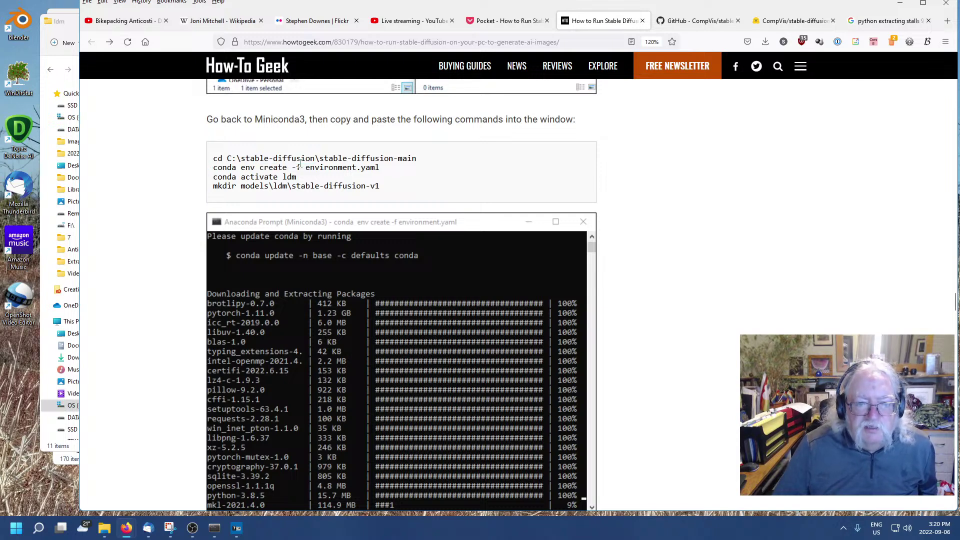
left_click_drag(215, 175, 300, 184)
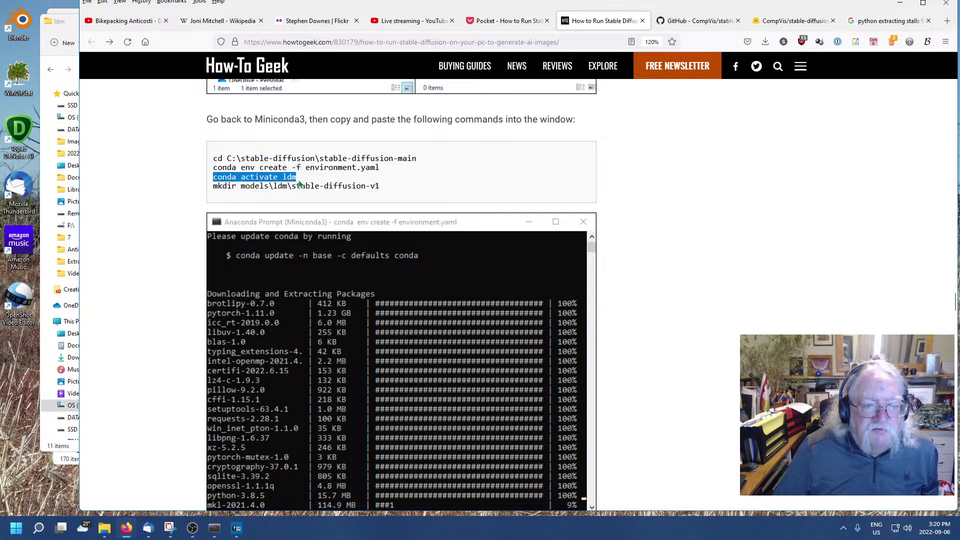
right_click(272, 173)
left_click(283, 186)
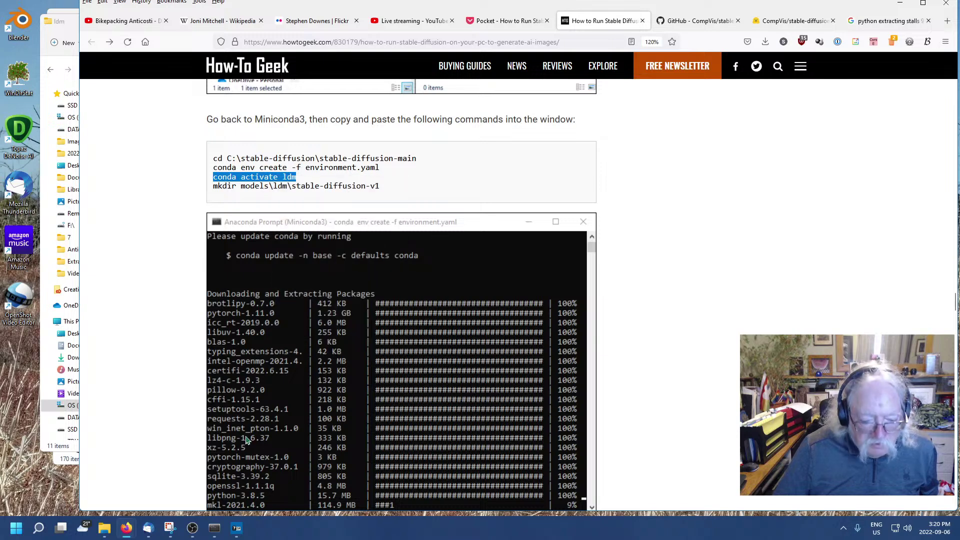
left_click(218, 536)
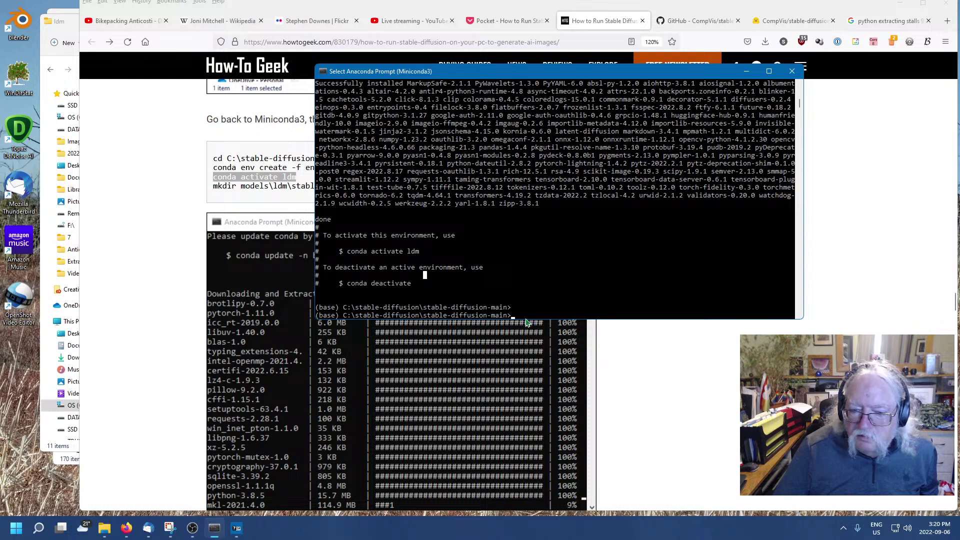
Copy 'conda activate ldm' from the guide and run it in Anaconda Prompt.
key("Escape")
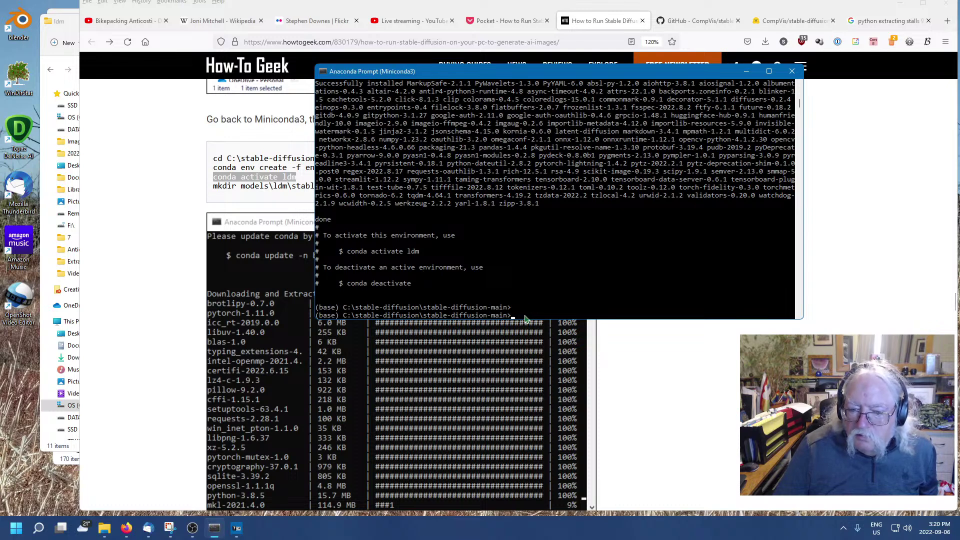
left_click(249, 197)
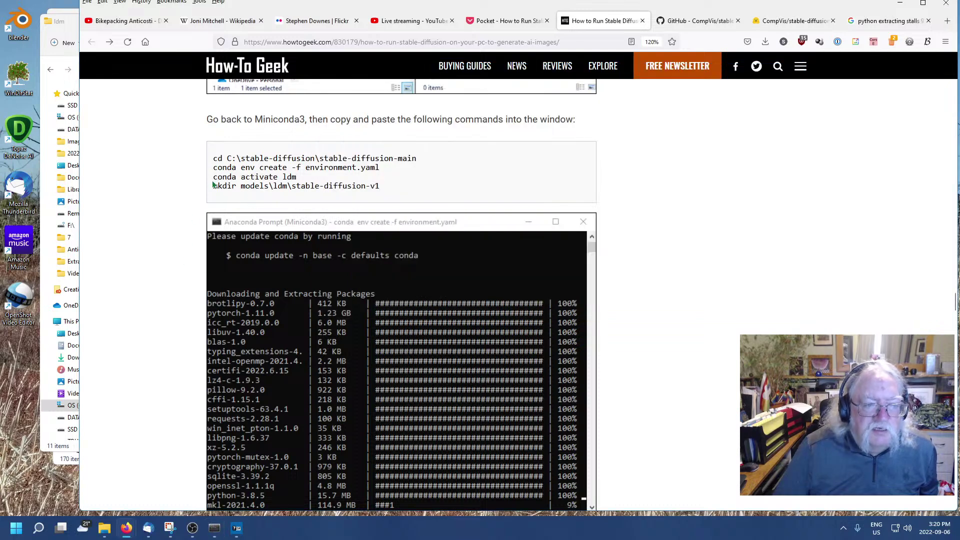
left_click_drag(214, 177, 294, 177)
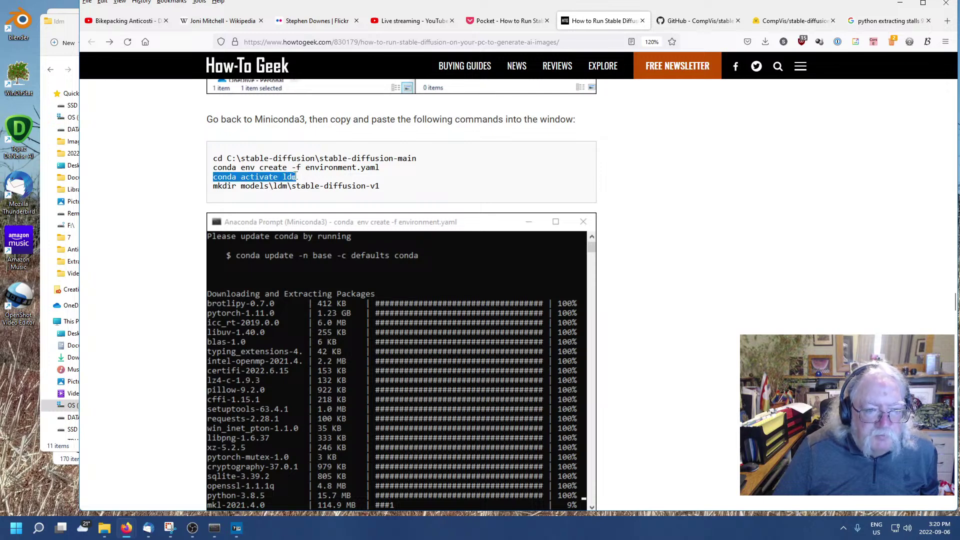
right_click(296, 177)
left_click(308, 188)
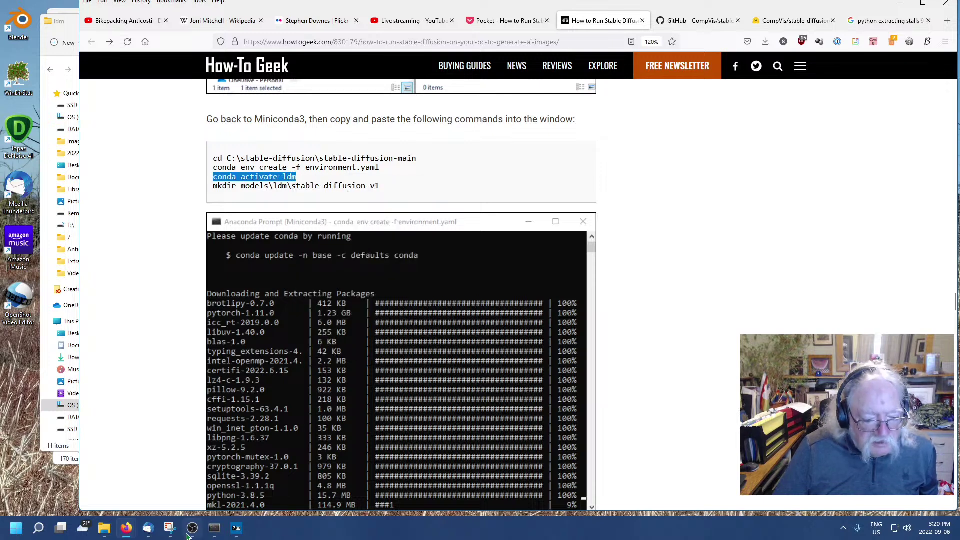
left_click(214, 528)
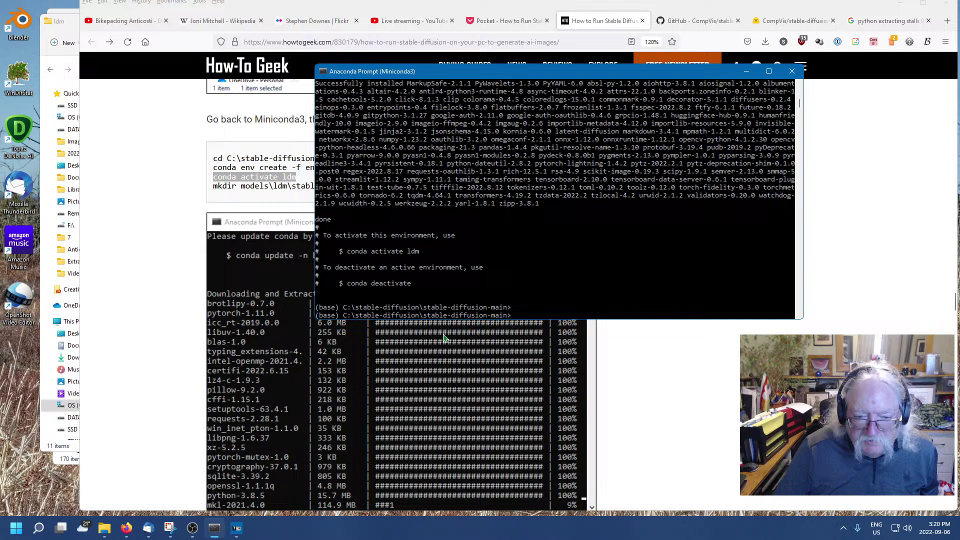
right_click(533, 319)
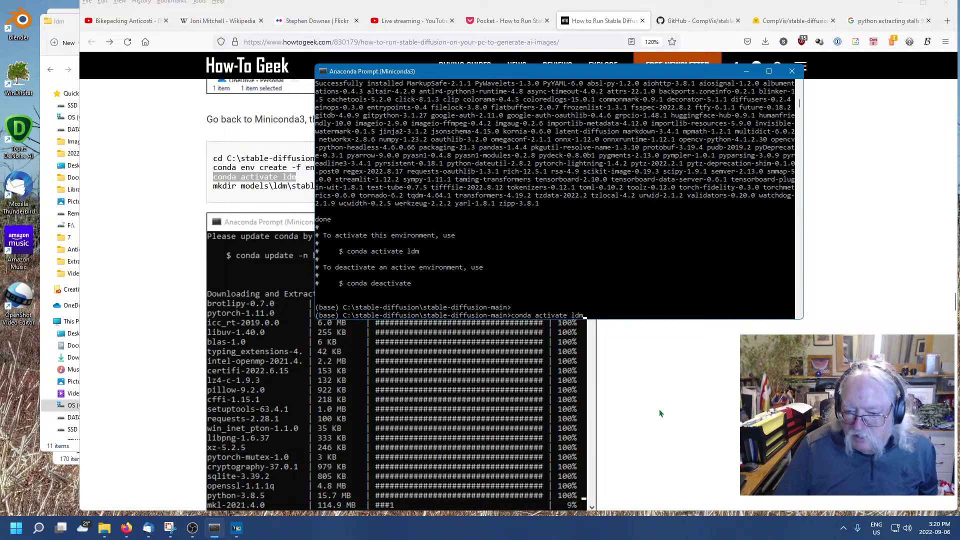
key("Return")
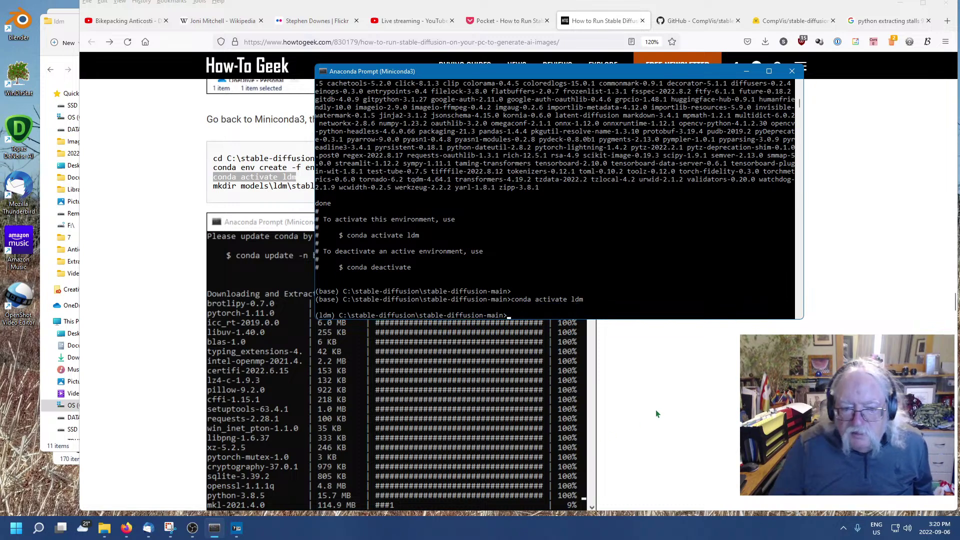
Run the guide's mkdir command to create models\ldm\stable-diffusion-v1.
left_click(180, 281)
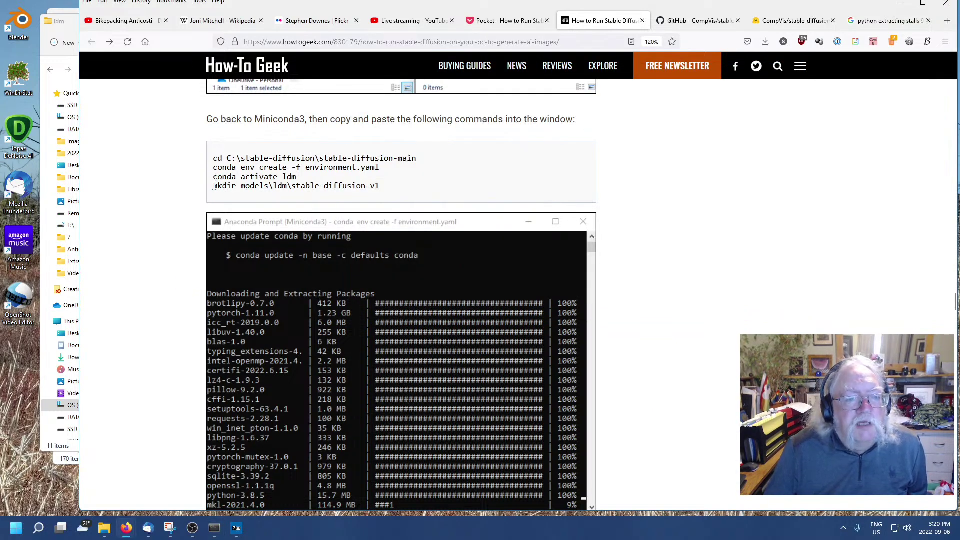
left_click_drag(214, 187, 378, 184)
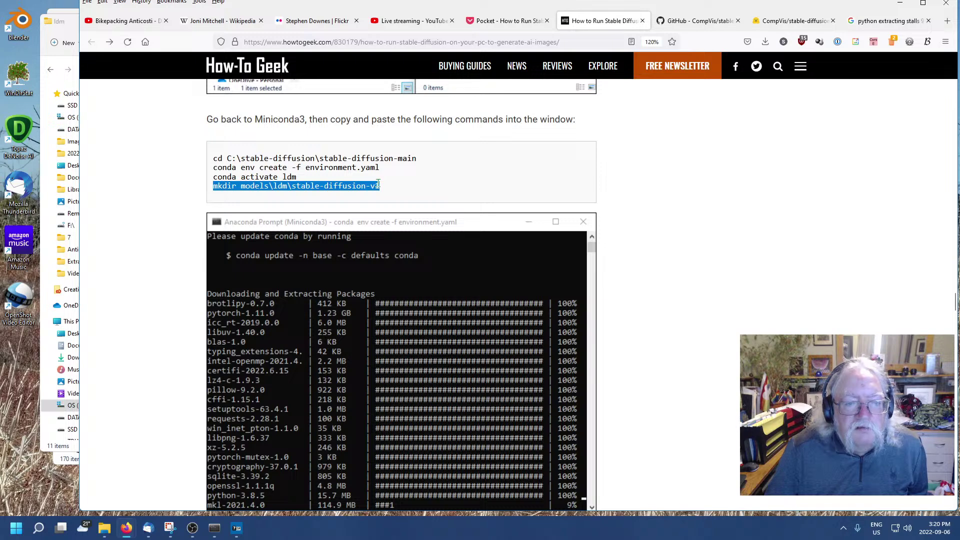
right_click(367, 183)
left_click(385, 190)
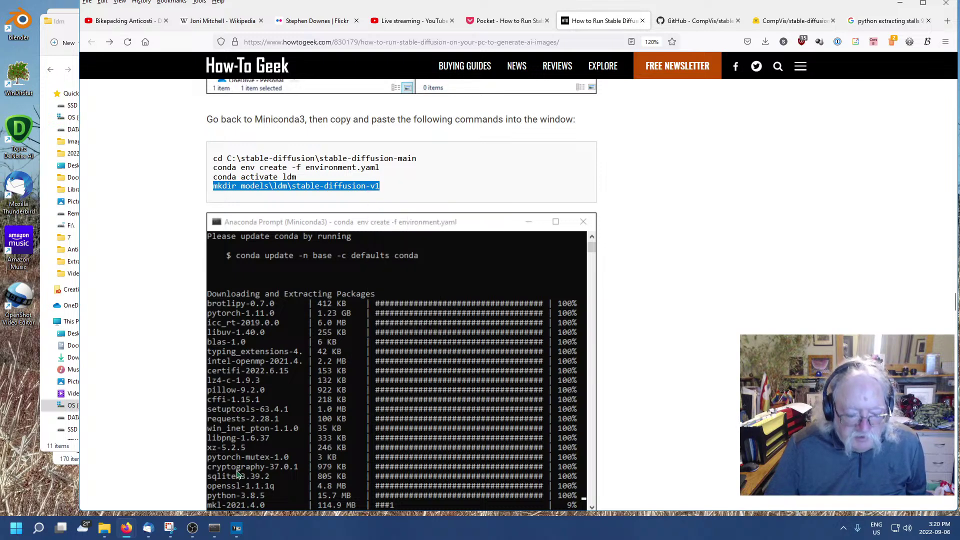
left_click(215, 529)
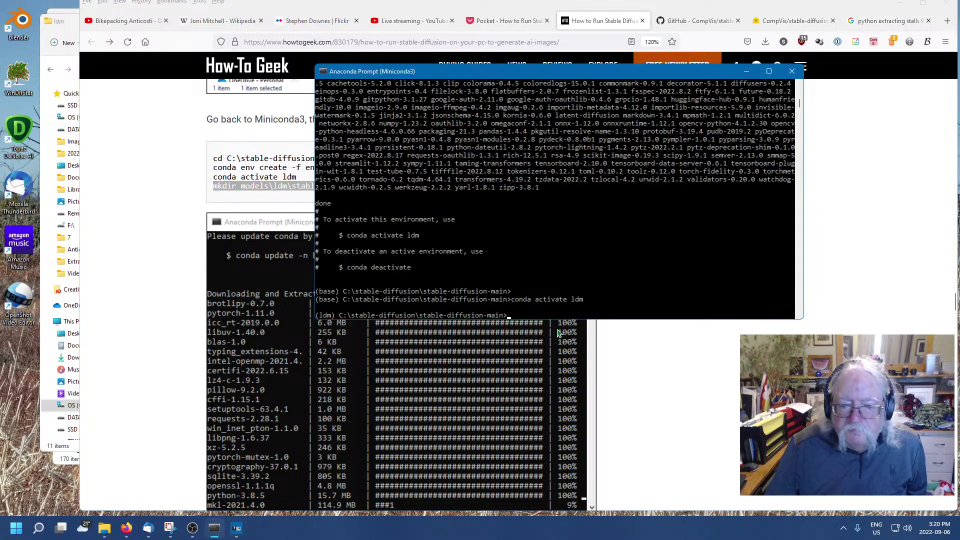
key("ctrl+v")
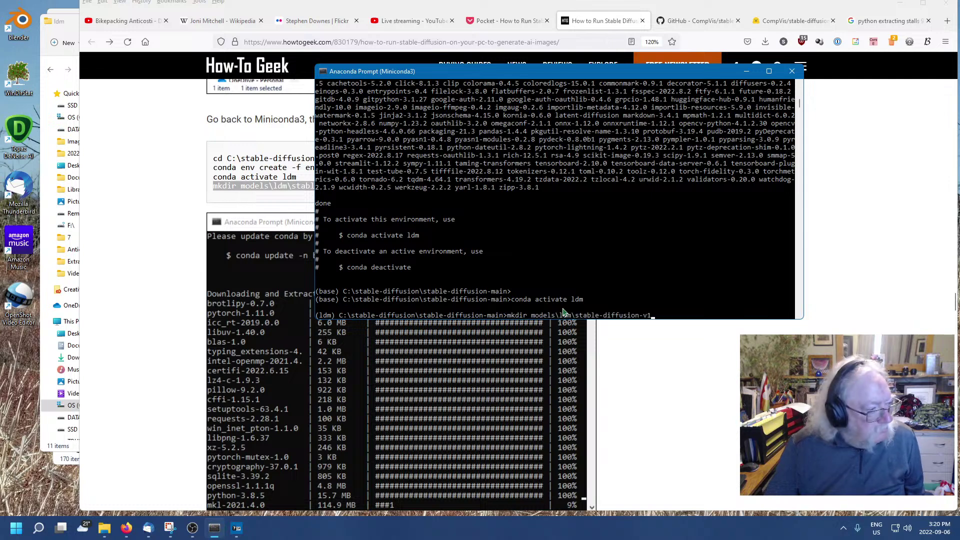
key("Return")
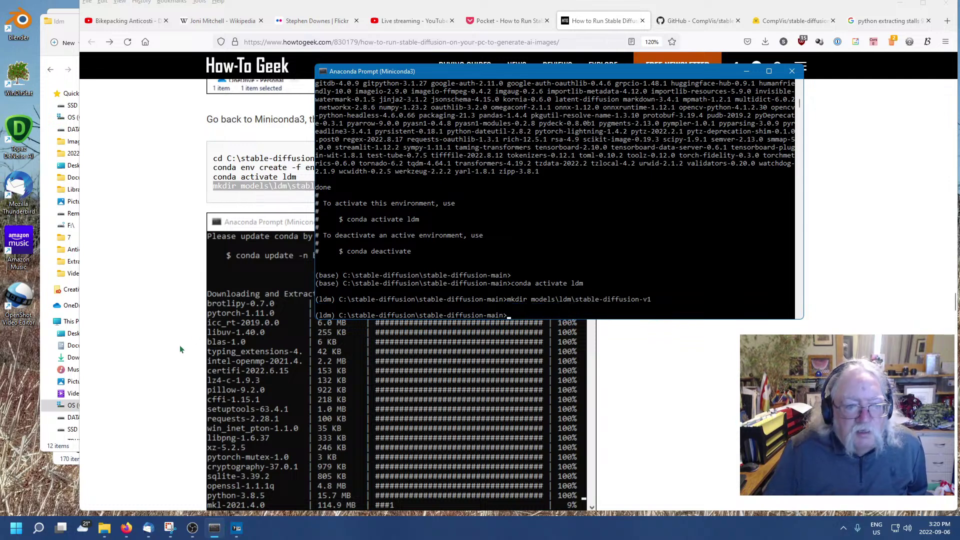
left_click(154, 343)
scroll(191, 328, "up", 1)
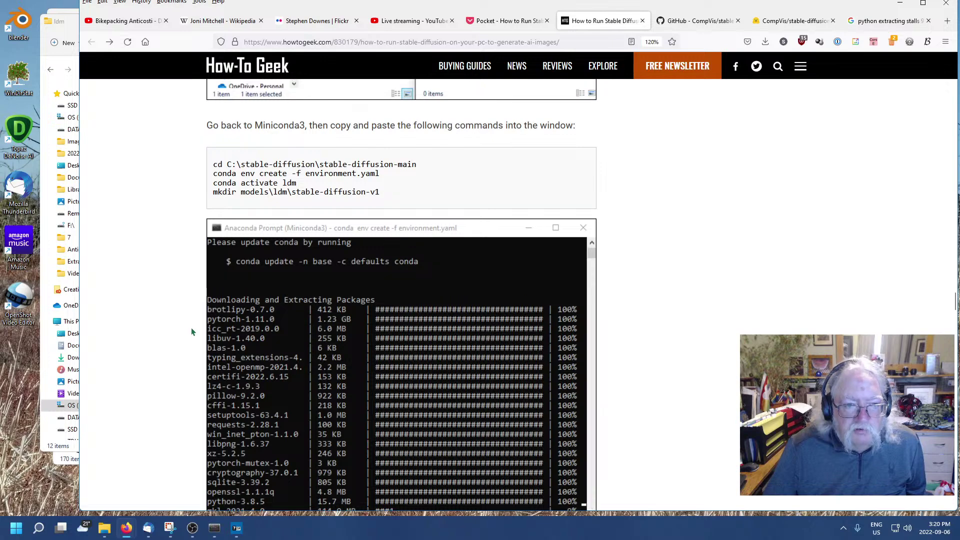
Copy the guide's stable-diffusion-v1 folder path and run it in Anaconda Prompt; it is rejected as unrecognized.
scroll(191, 329, "down", 7)
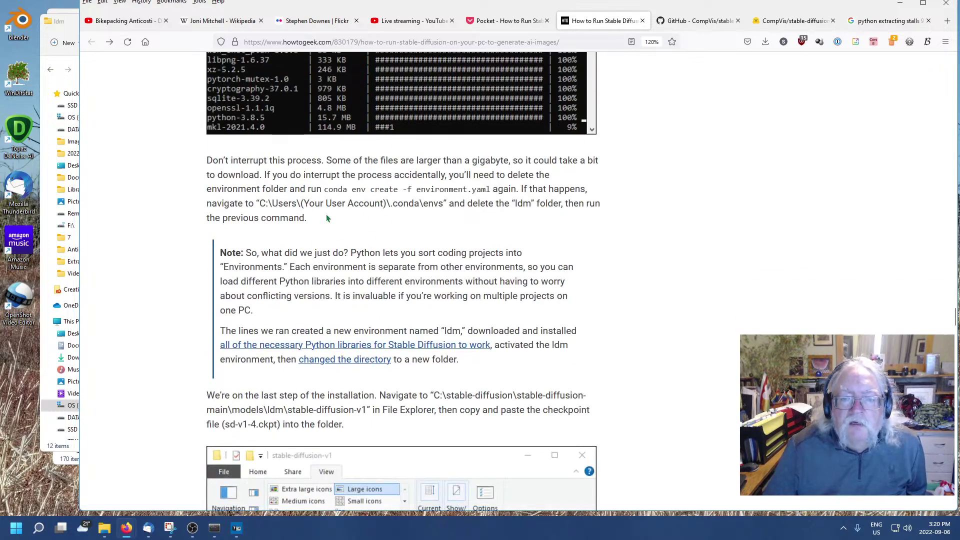
scroll(356, 247, "down", 4)
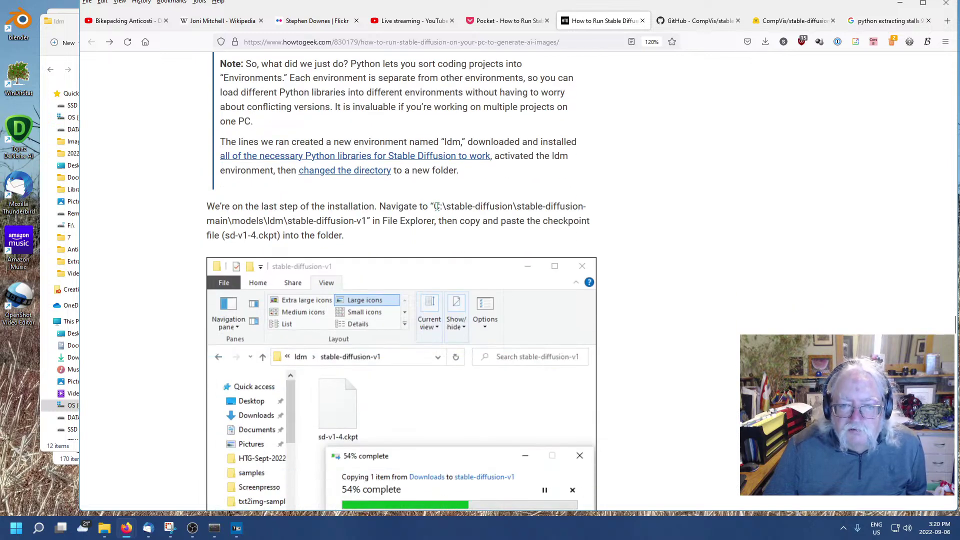
left_click_drag(435, 206, 369, 223)
right_click(365, 223)
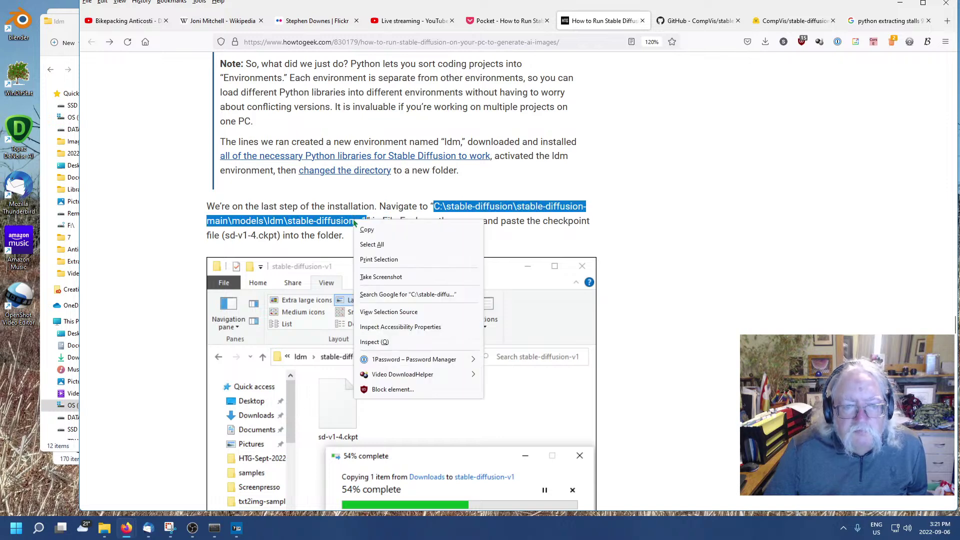
left_click(377, 227)
left_click(215, 528)
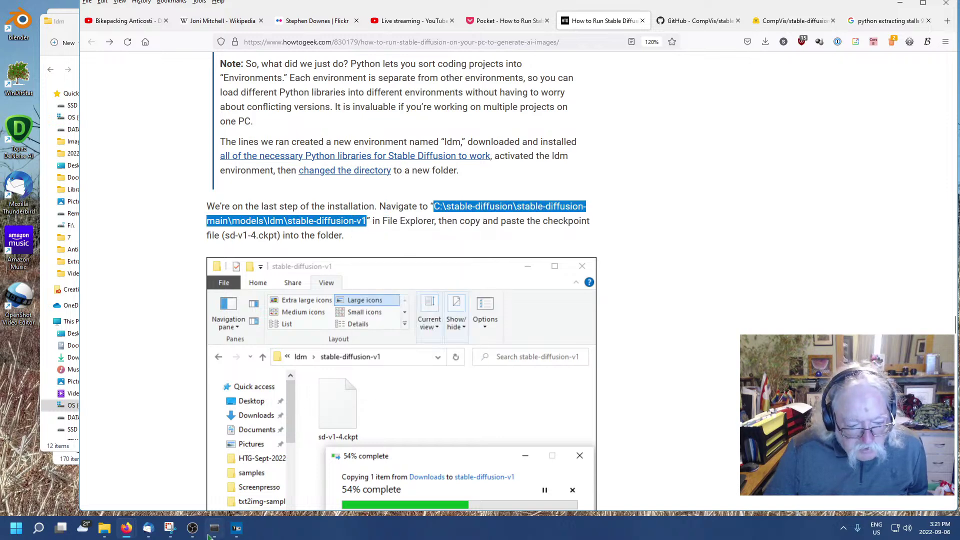
right_click(520, 317)
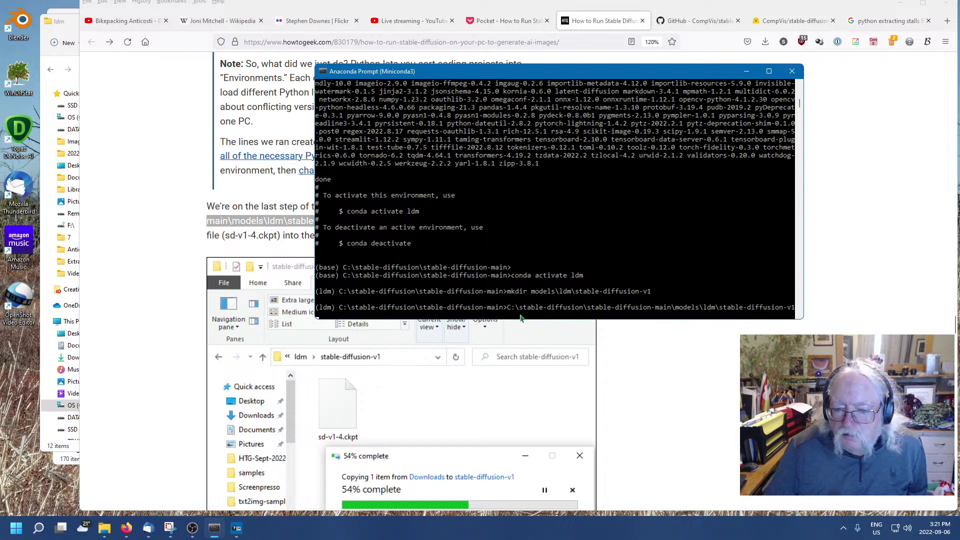
key("Return")
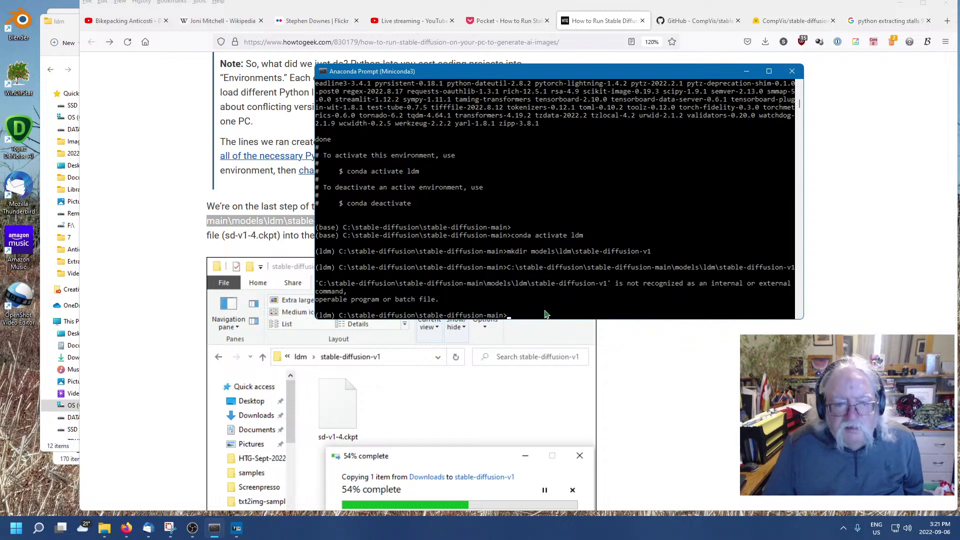
left_click(137, 325)
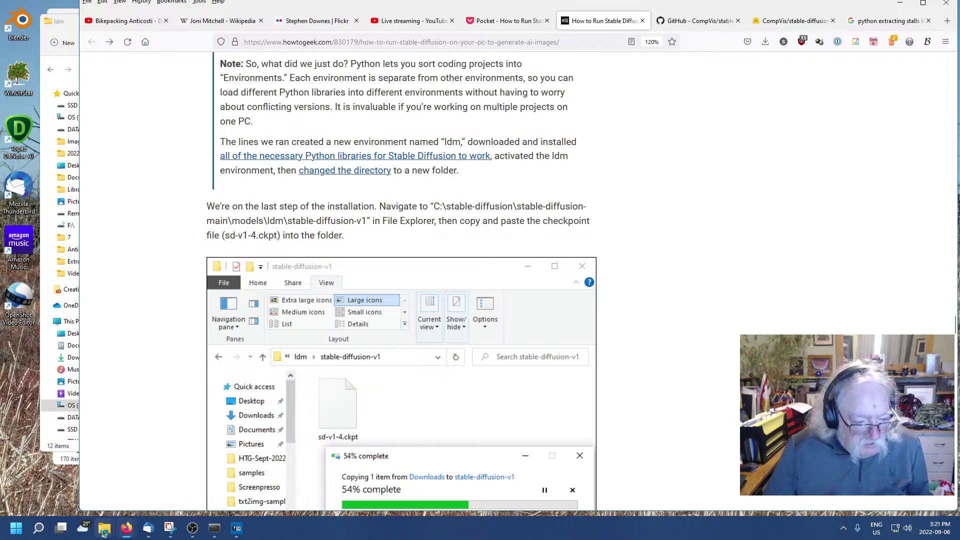
Open the empty stable-diffusion-v1 folder inside the ldm folder in File Explorer.
mouse_move(104, 528)
left_click(139, 496)
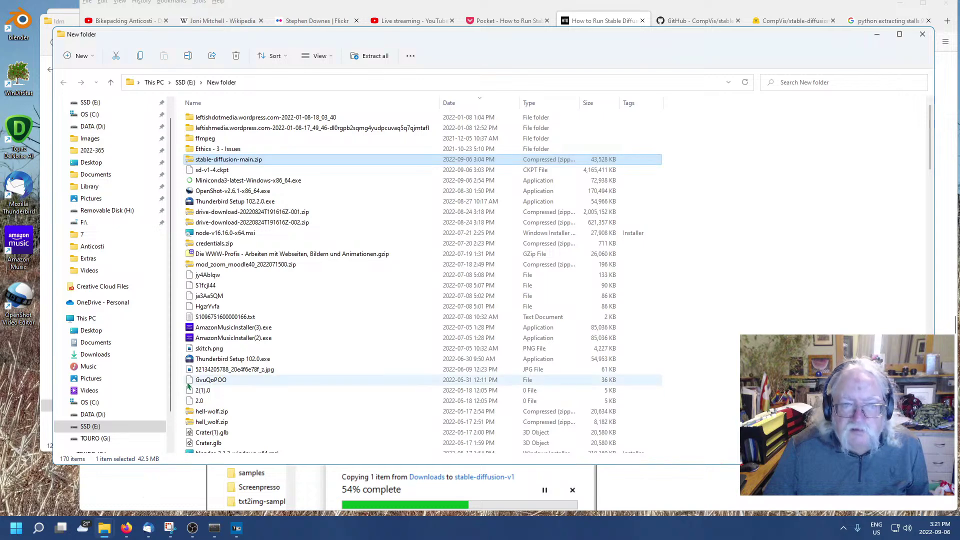
mouse_move(104, 528)
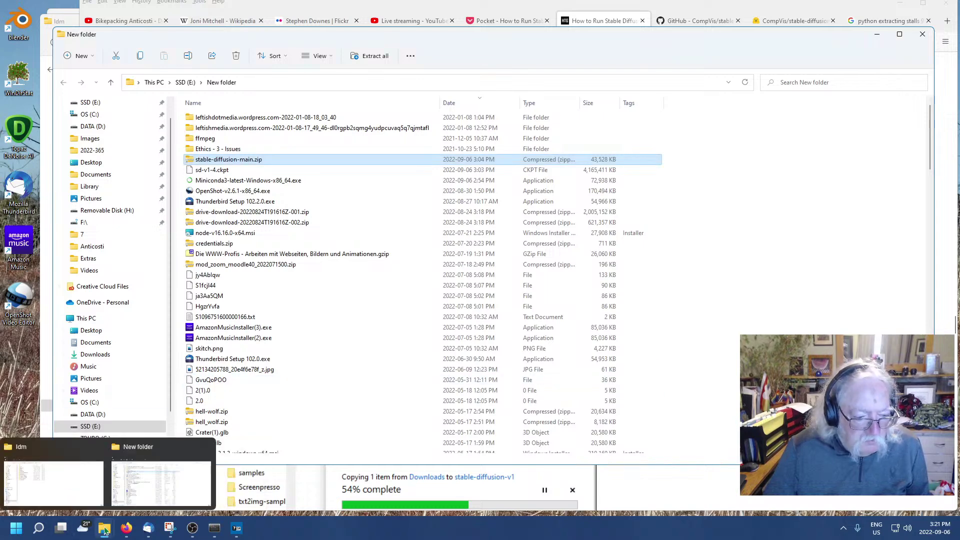
left_click(59, 488)
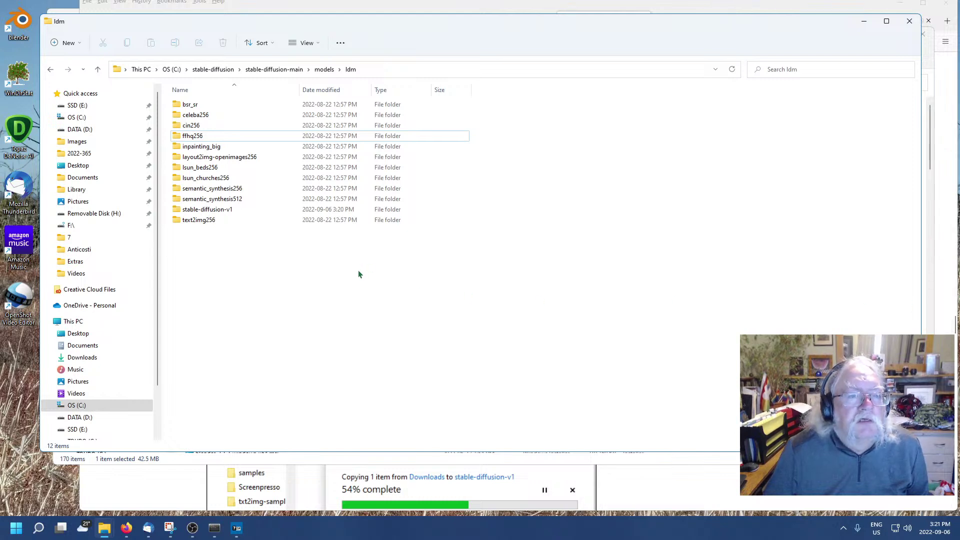
right_click(337, 275)
key("Escape")
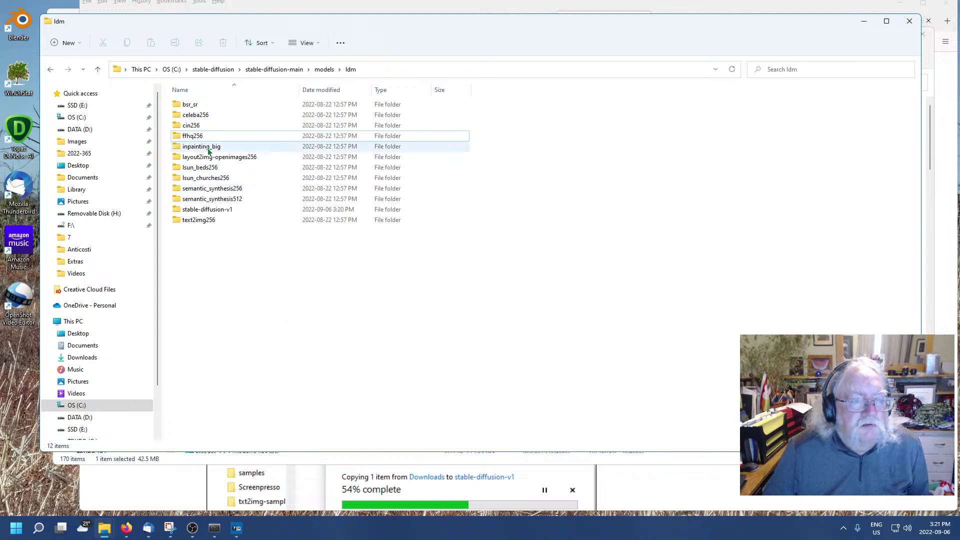
double_click(195, 210)
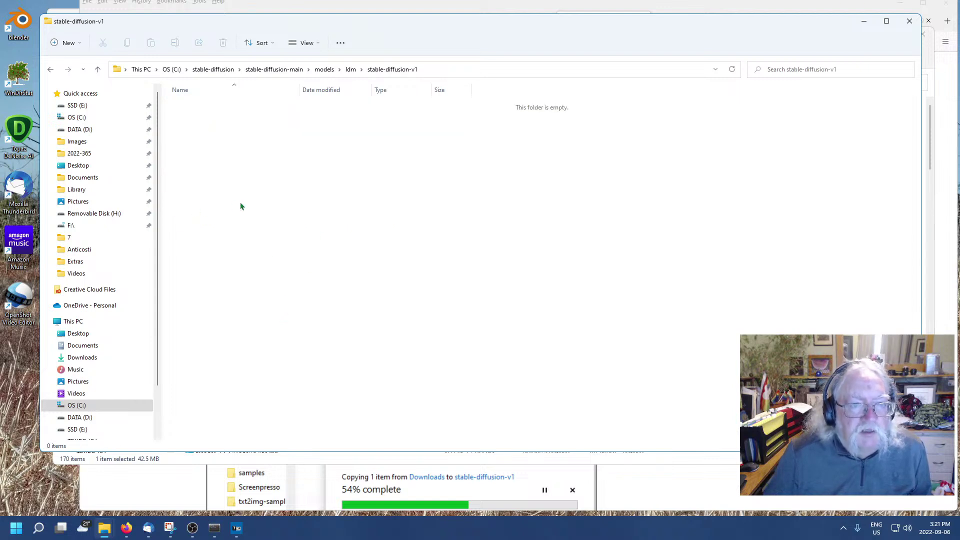
Place the New folder window beside it and drag sd-v1-4.ckpt into stable-diffusion-v1.
left_click_drag(922, 276, 491, 281)
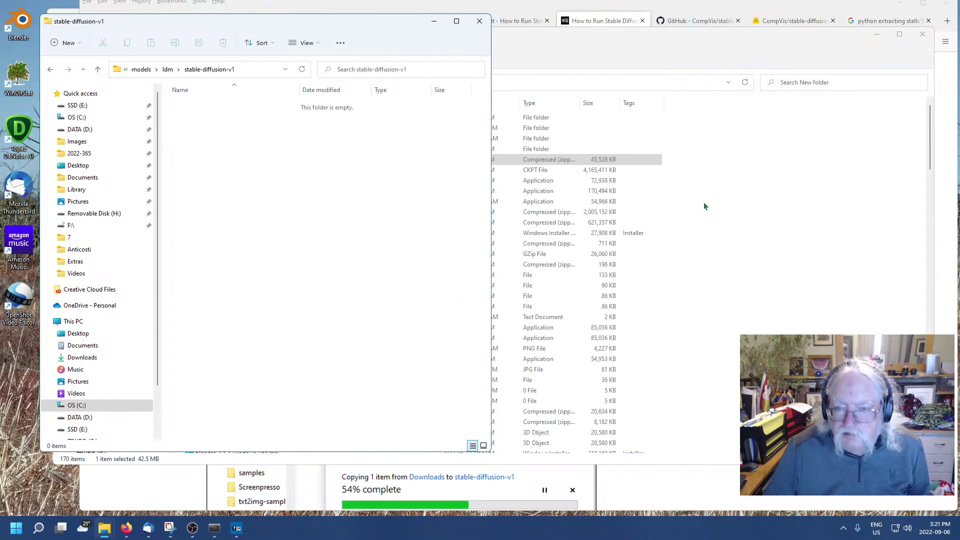
left_click(661, 52)
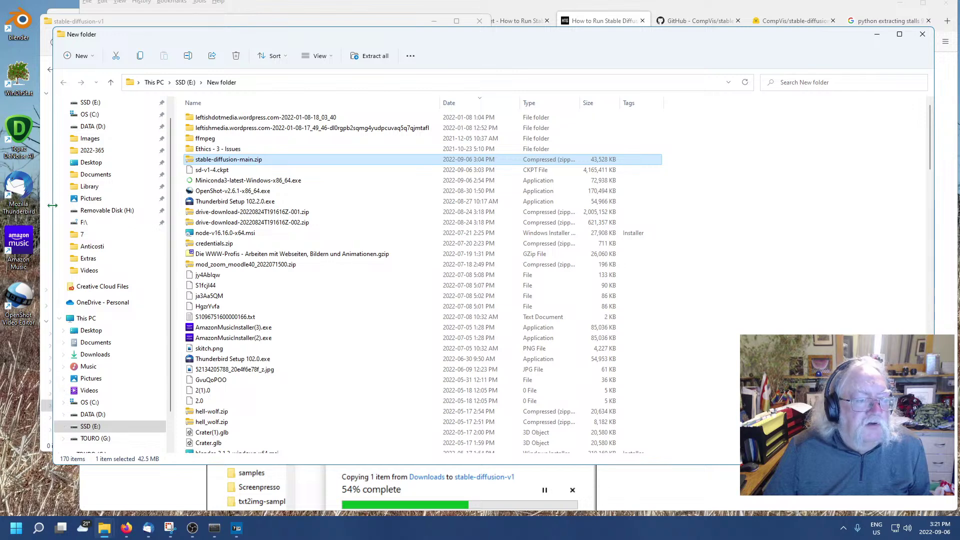
left_click_drag(54, 210, 418, 223)
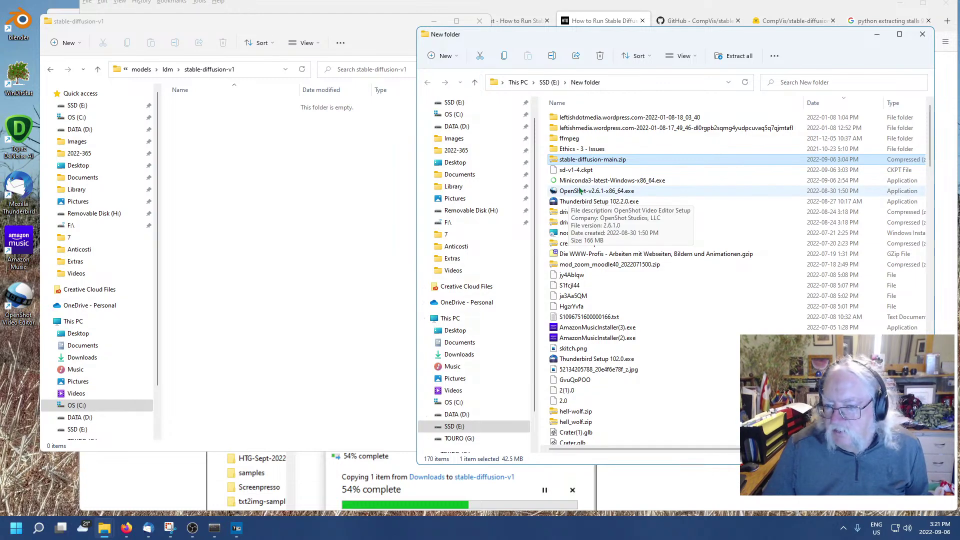
left_click(580, 171)
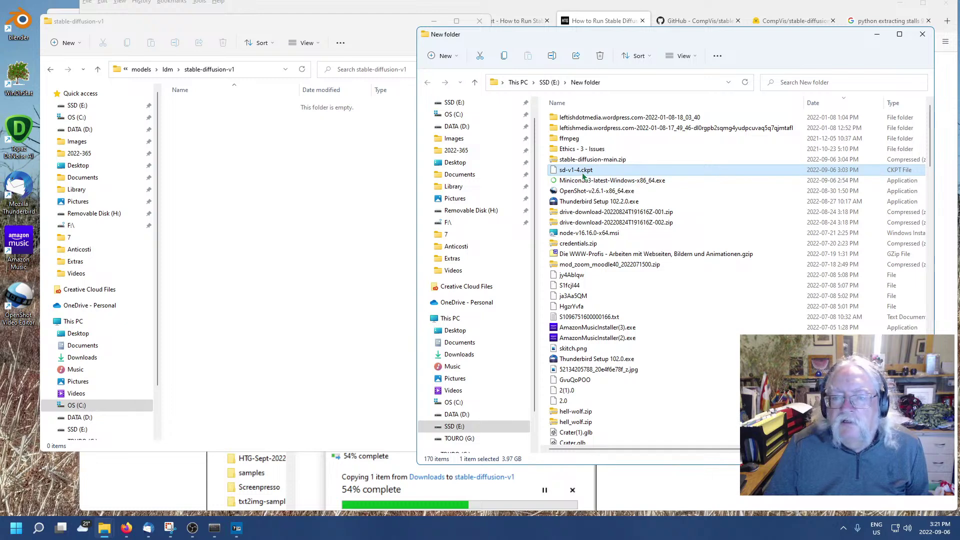
left_click_drag(583, 174, 208, 184)
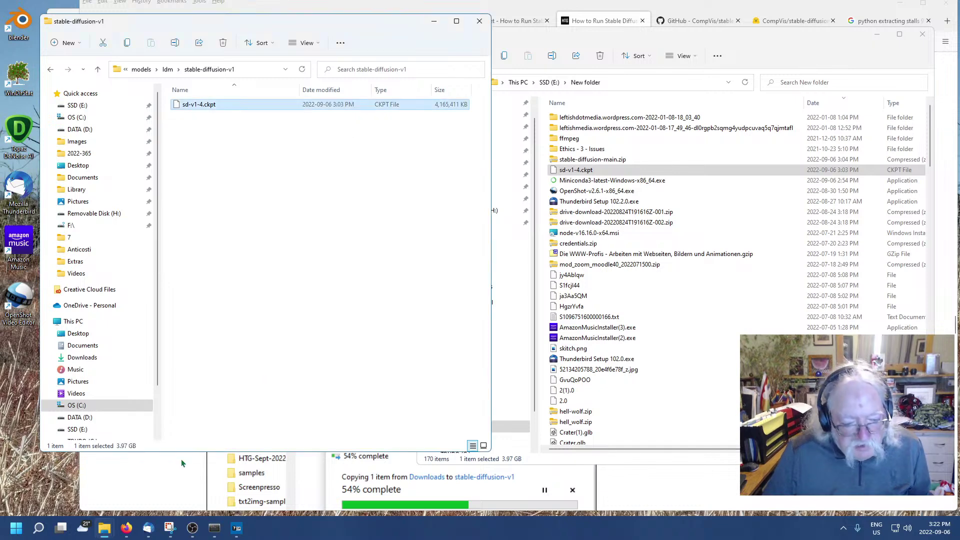
Scroll the How-To Geek article to the rename step and copy 'model.ckpt'.
left_click(133, 476)
scroll(643, 373, "down", 2)
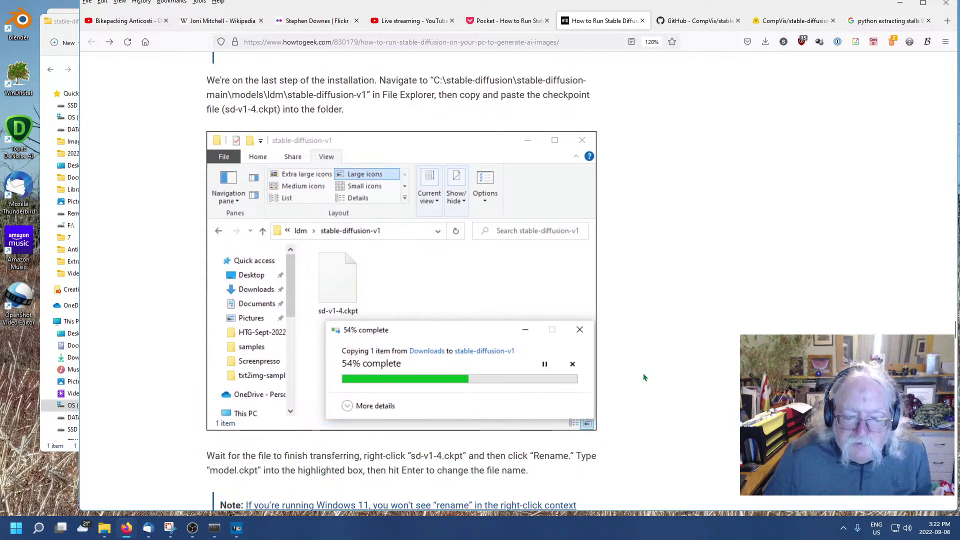
scroll(643, 373, "down", 2)
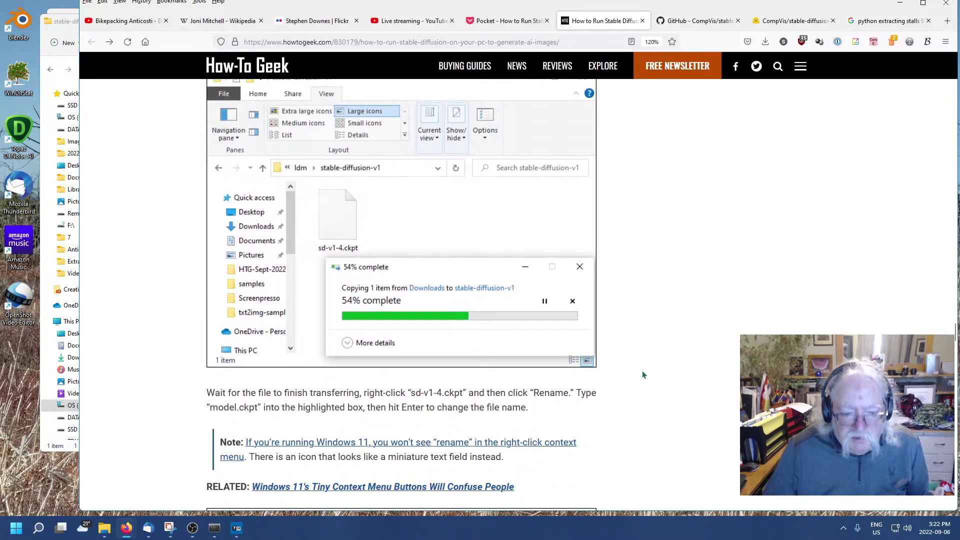
scroll(642, 371, "down", 2)
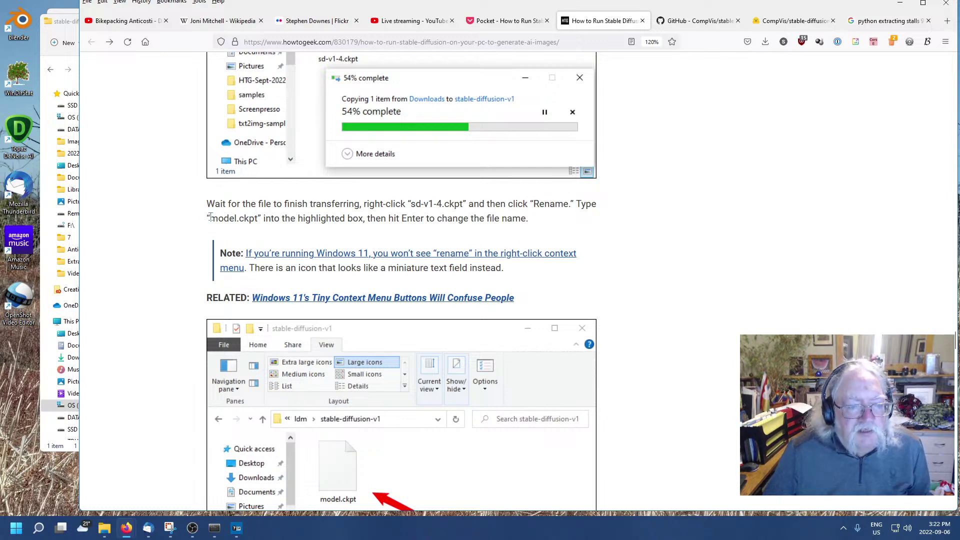
left_click_drag(211, 217, 256, 220)
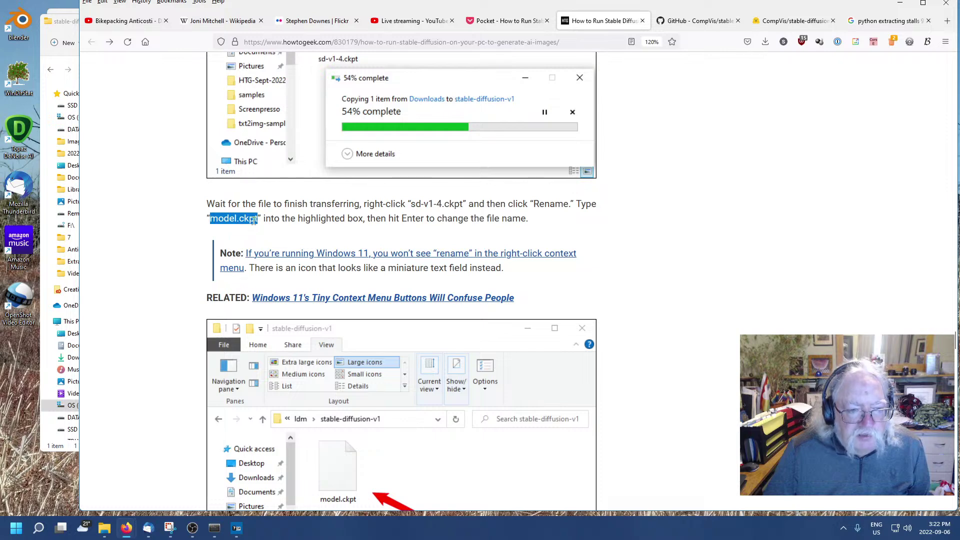
right_click(255, 220)
left_click(281, 349)
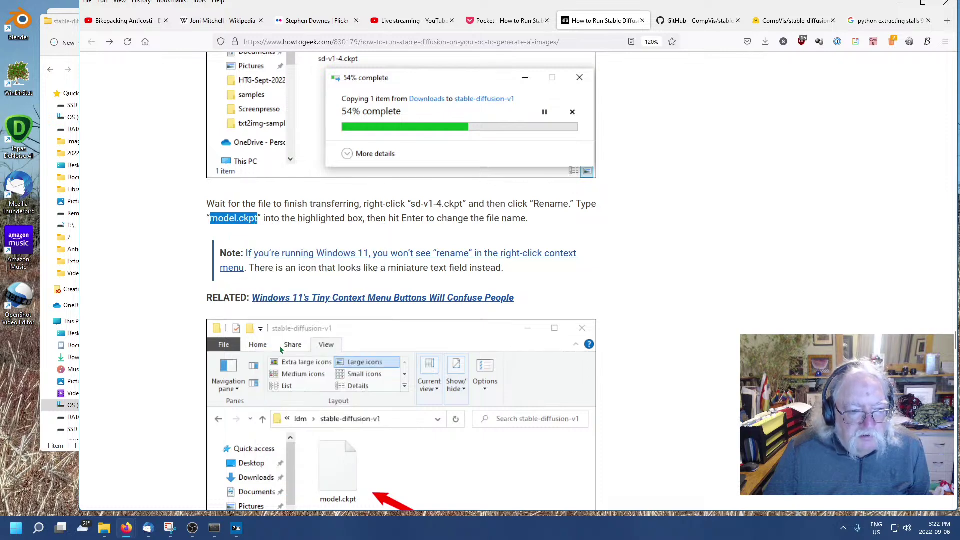
Rename sd-v1-4.ckpt to 'model' in the stable-diffusion-v1 folder, giving model.ckpt.
mouse_move(109, 531)
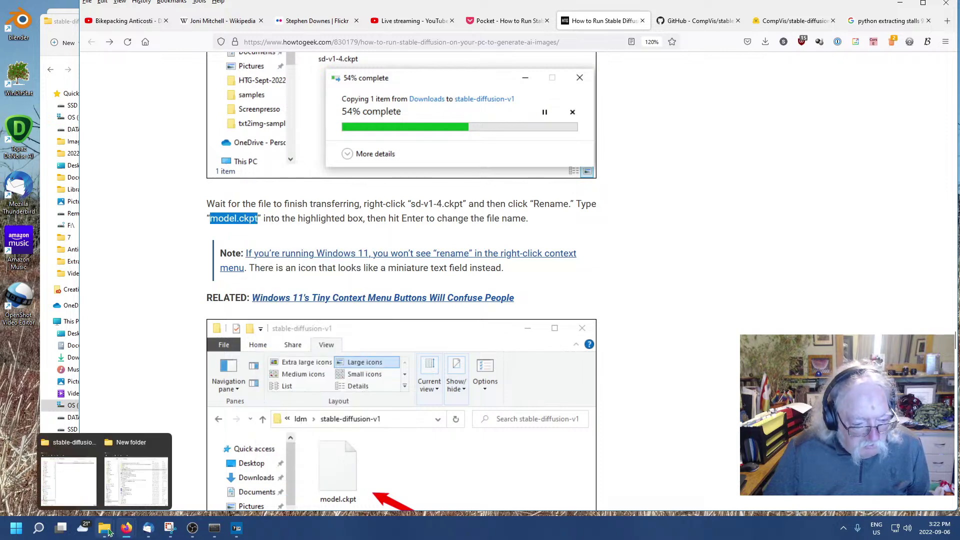
left_click(131, 499)
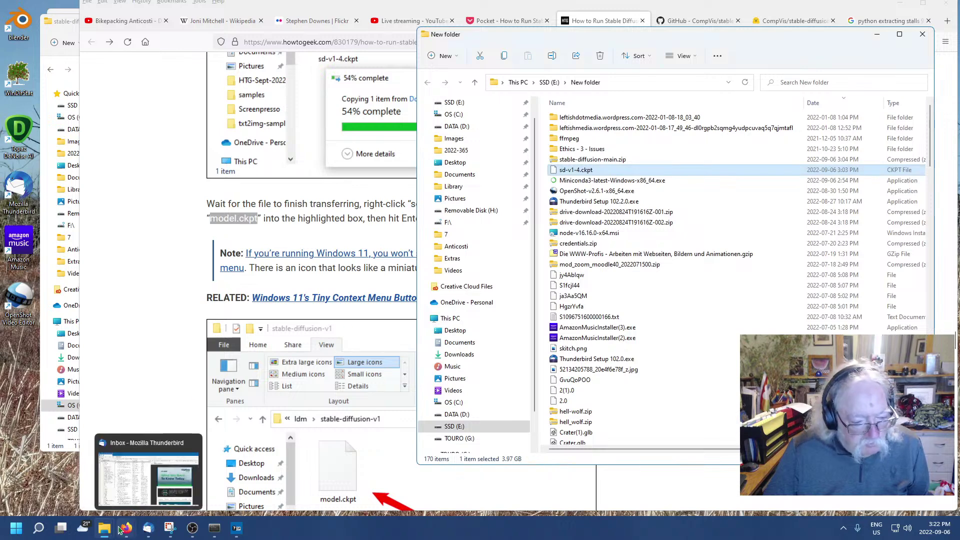
mouse_move(104, 529)
left_click(88, 491)
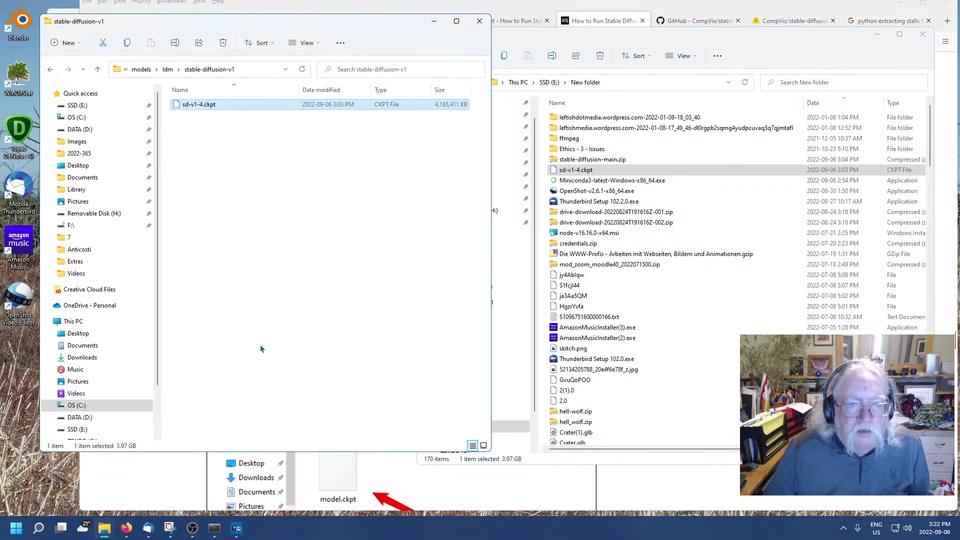
left_click(204, 104)
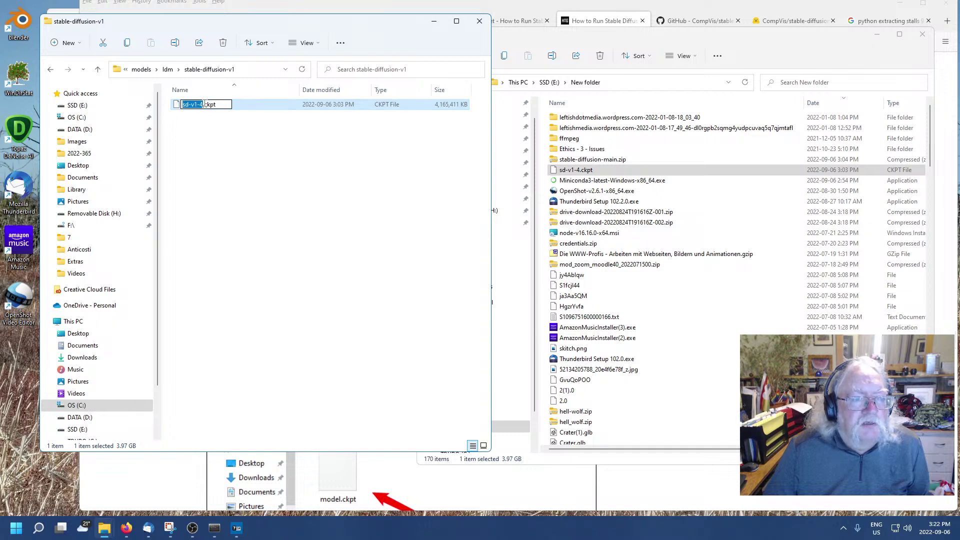
type("model")
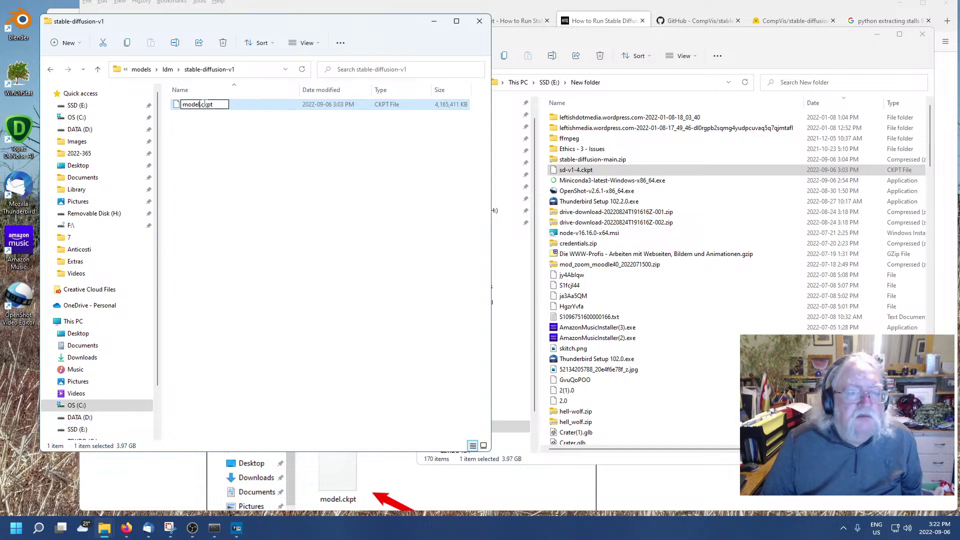
left_click(240, 241)
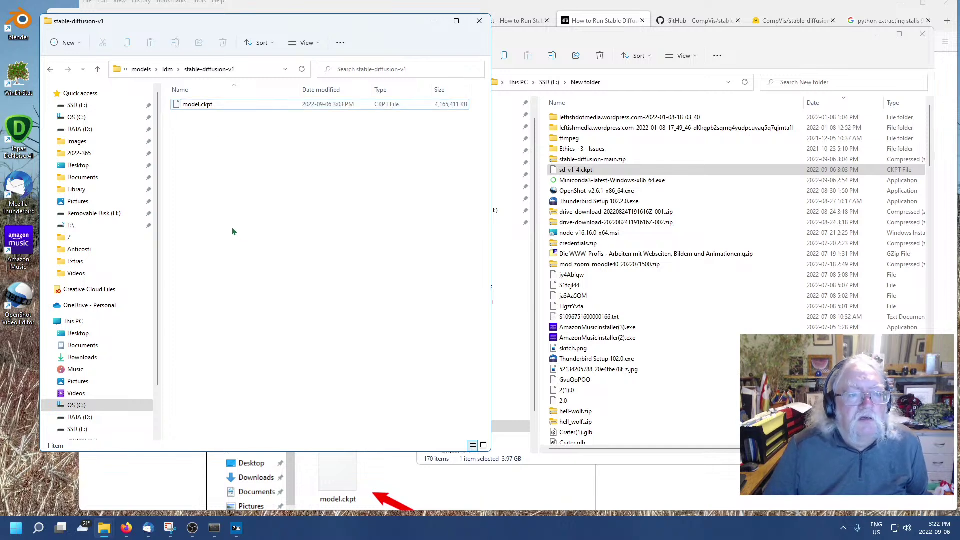
Check the article, inspect model.ckpt's options in the folder, then go back to the guide.
left_click(136, 525)
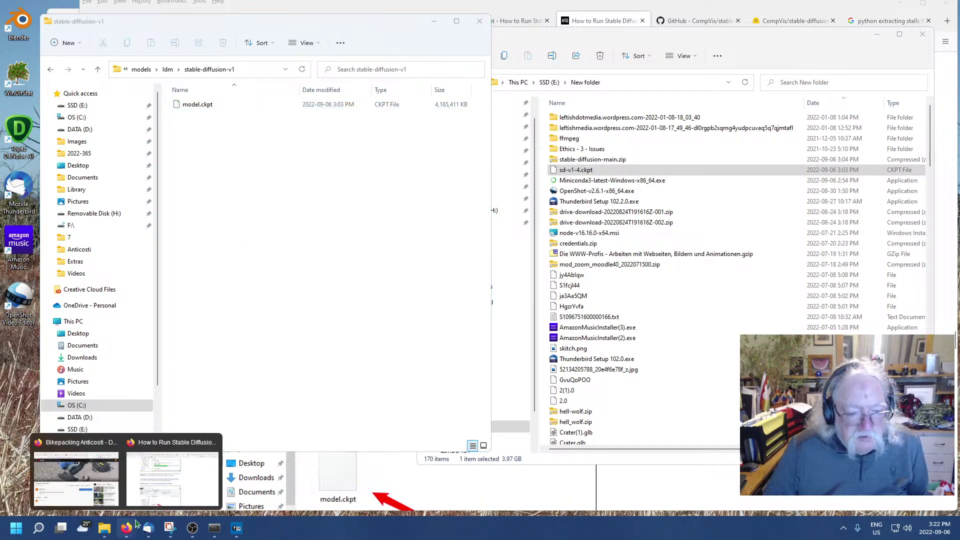
left_click(195, 481)
left_click(693, 325)
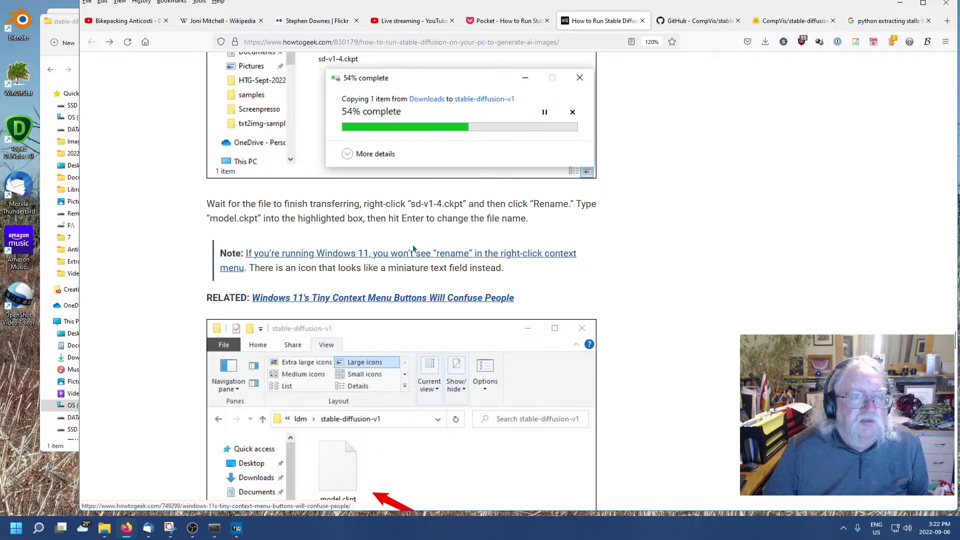
mouse_move(104, 528)
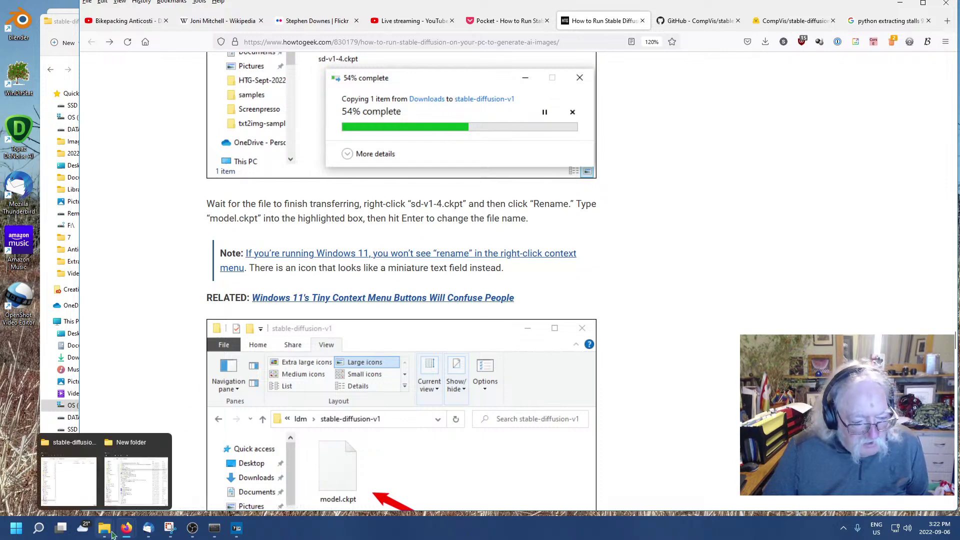
left_click(89, 496)
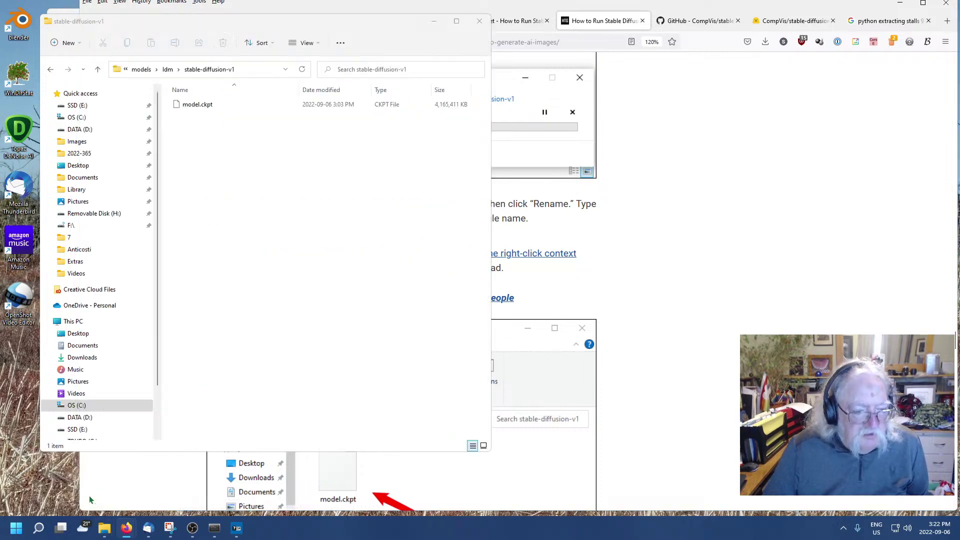
right_click(203, 108)
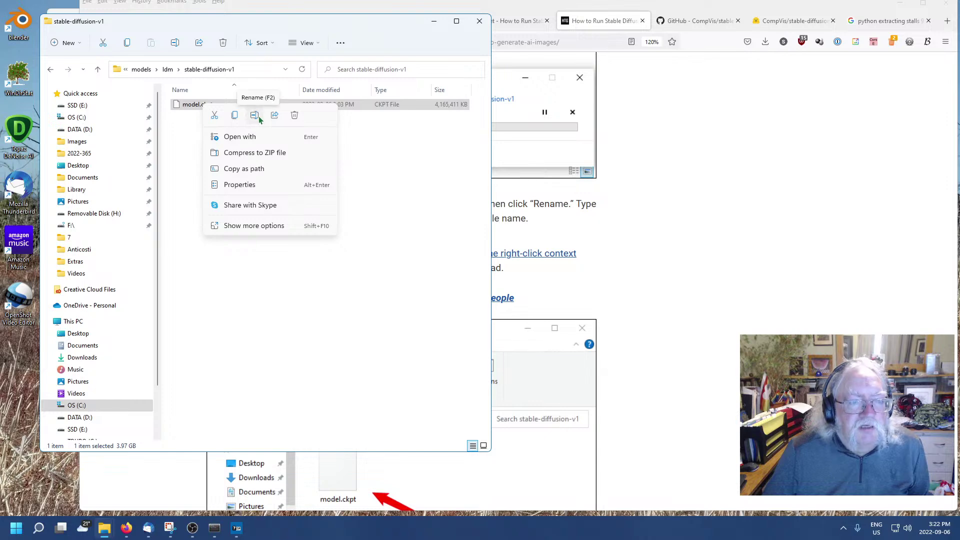
left_click(278, 315)
left_click(700, 340)
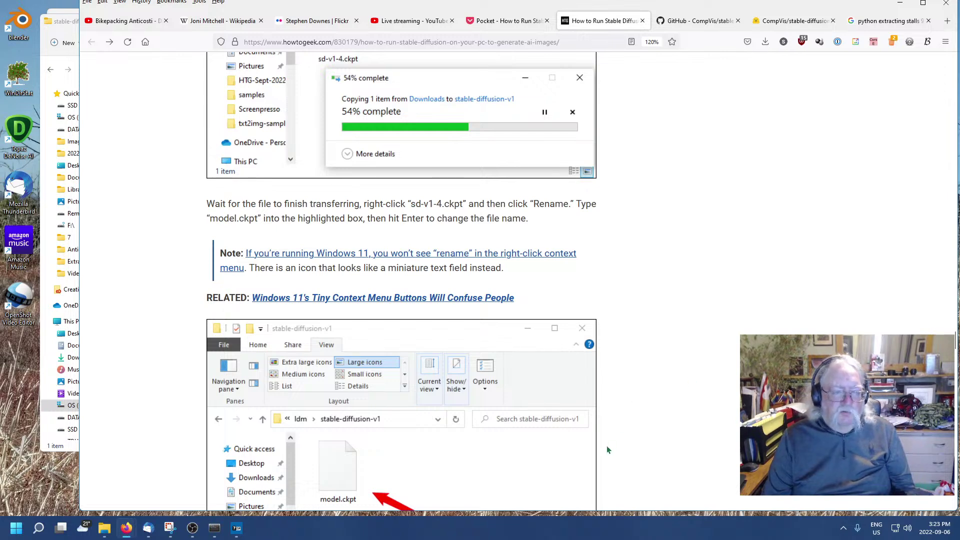
Scroll to 'How to Use Stable Diffusion' and copy the conda activate ldm command.
scroll(604, 434, "down", 2)
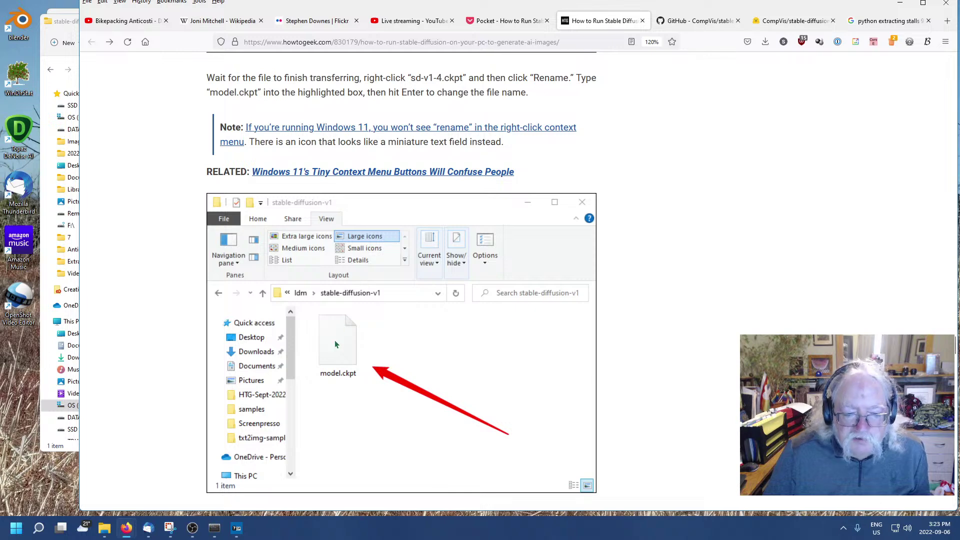
scroll(335, 344, "down", 2)
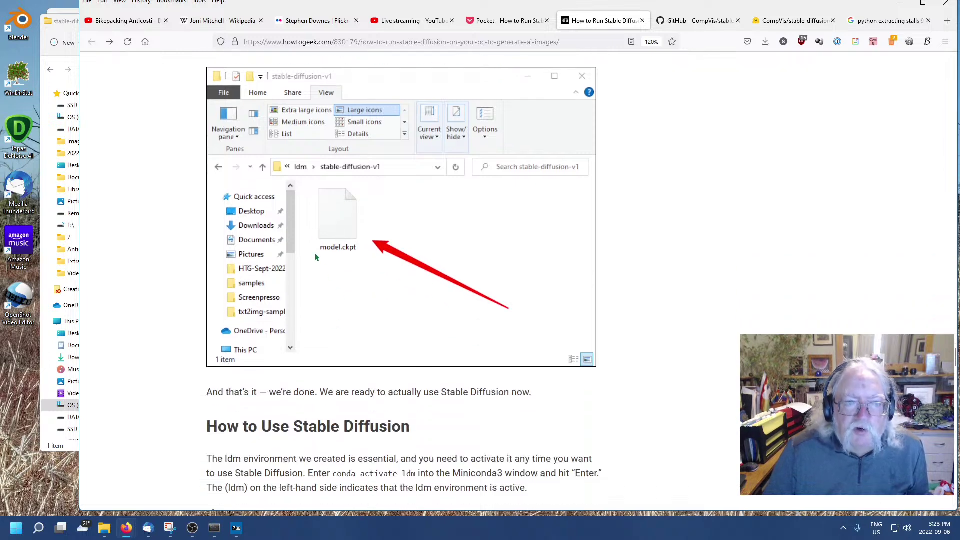
scroll(600, 313, "down", 3)
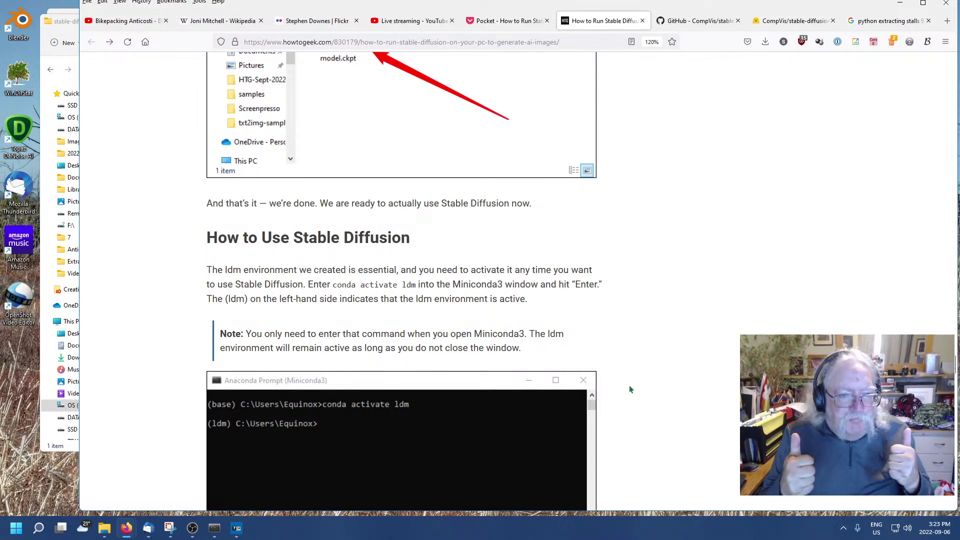
scroll(629, 385, "down", 2)
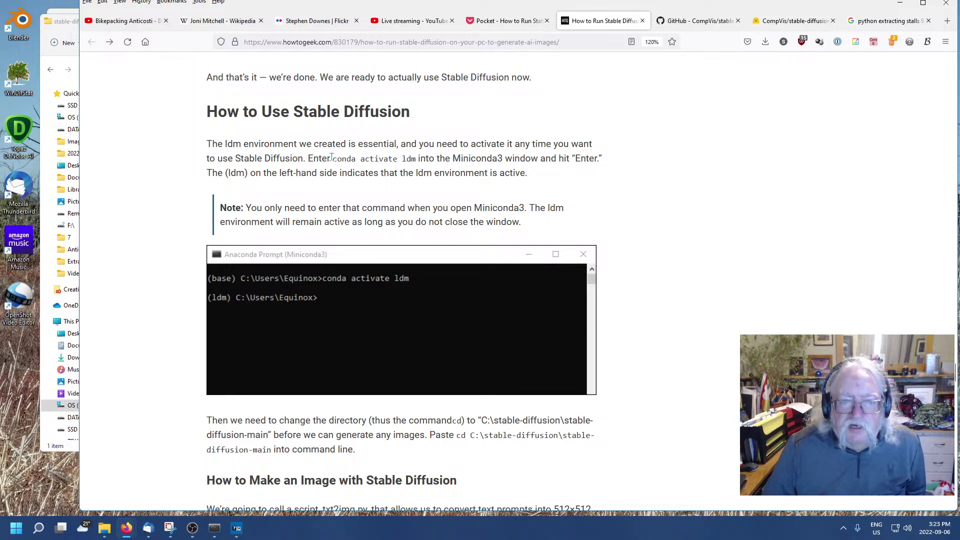
left_click_drag(334, 159, 415, 160)
right_click(414, 160)
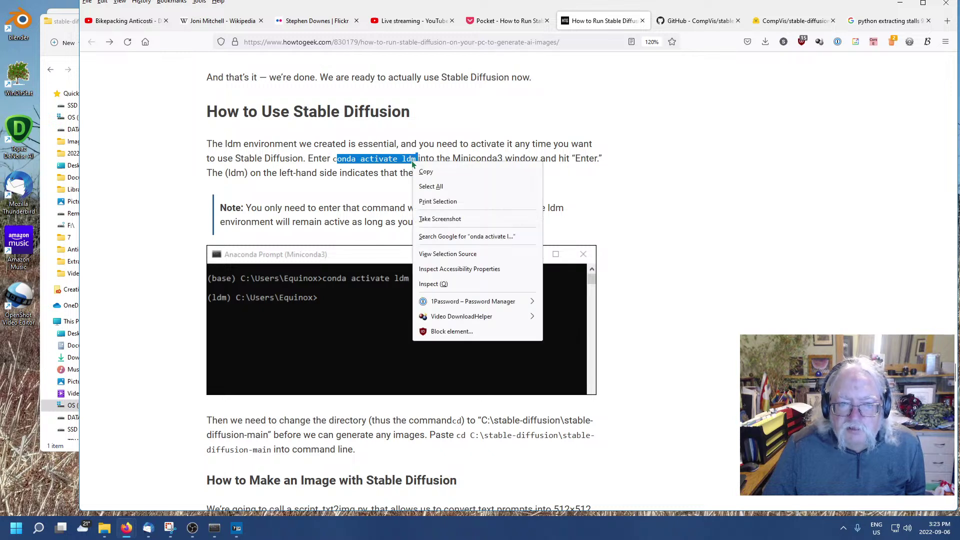
left_click(424, 172)
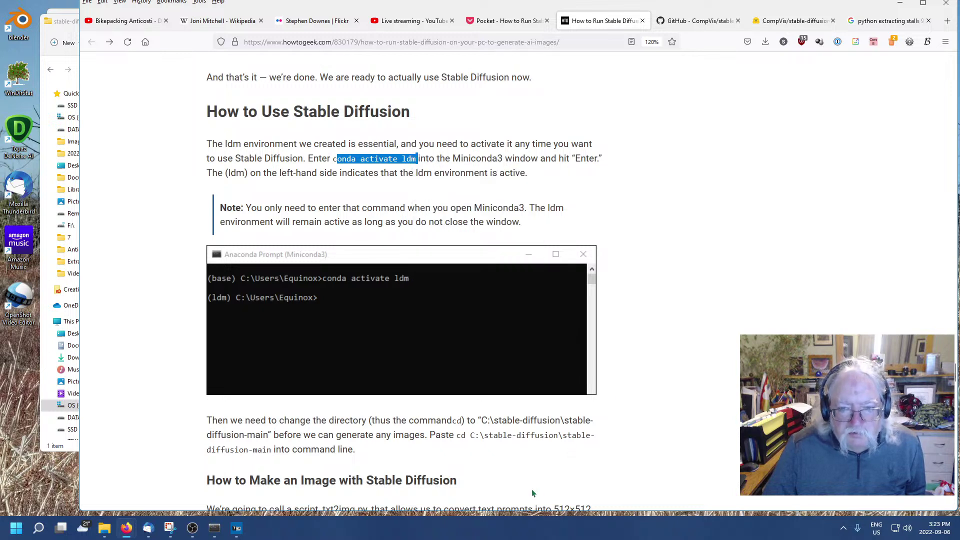
left_click(698, 363)
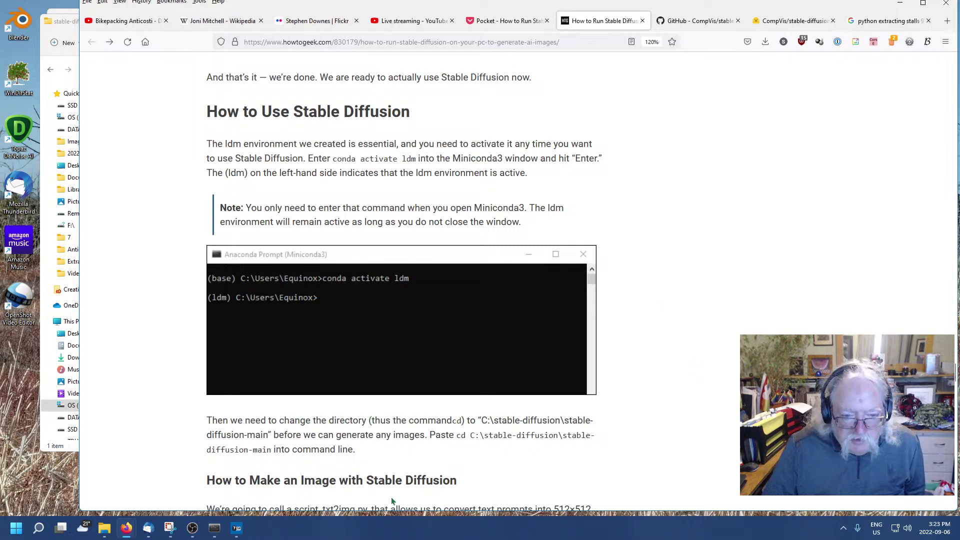
Paste the command, add the missing 'c' to make 'conda activate ldm', and run it.
left_click(215, 528)
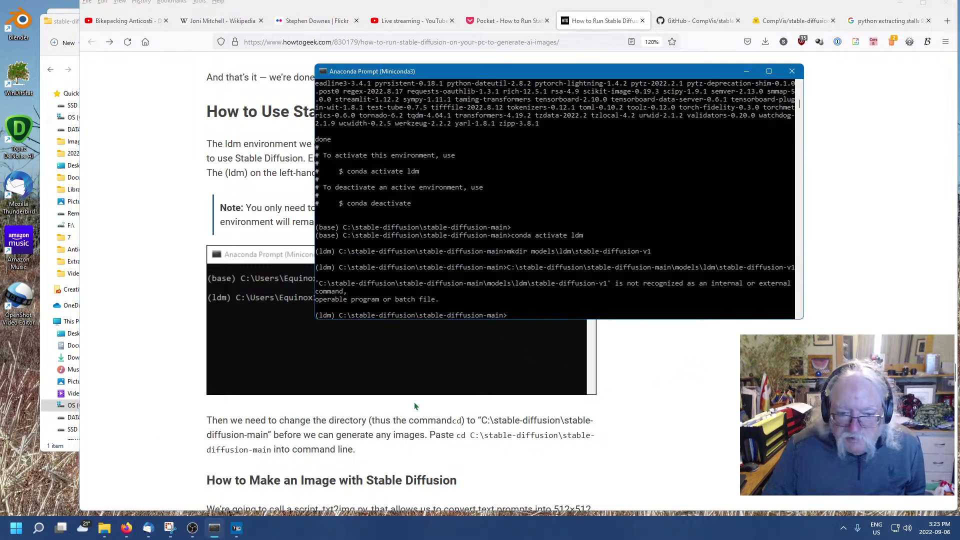
right_click(564, 319)
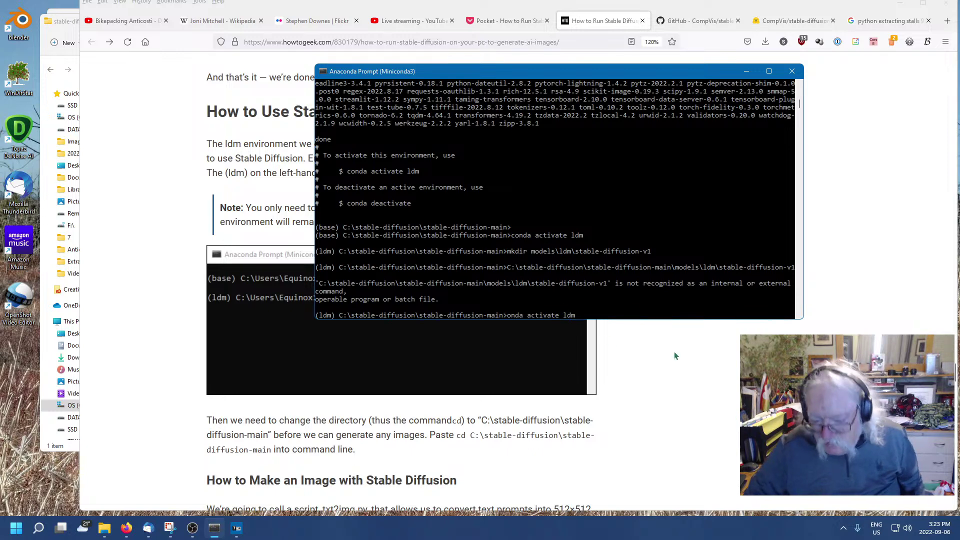
key("Left")
key("Left")
key("Left")
key("Left")
key("Left")
key("Left")
key("Left")
key("Left")
key("Left")
key("Left")
key("Left")
key("Left")
key("Left")
key("Left")
key("Left")
key("Left")
key("Left")
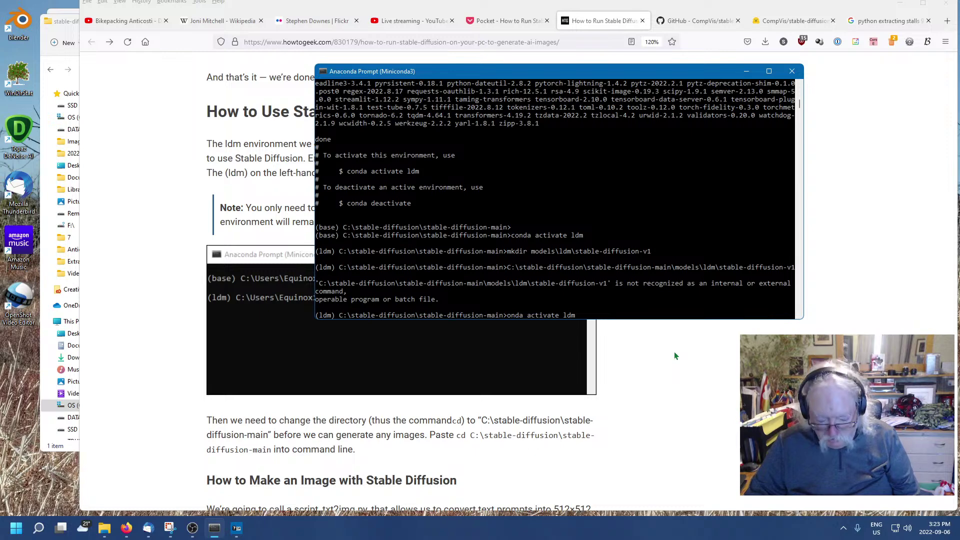
type("c")
key("Return")
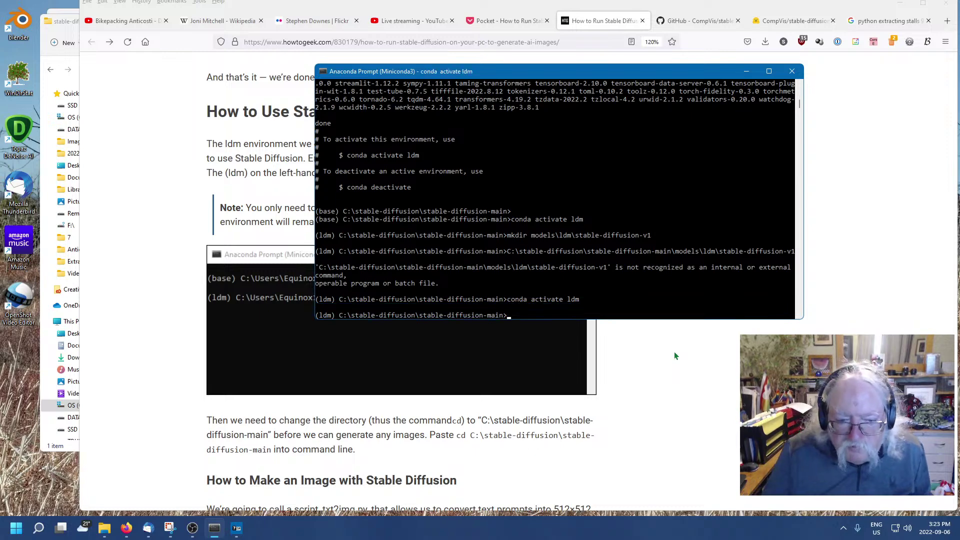
left_click(146, 327)
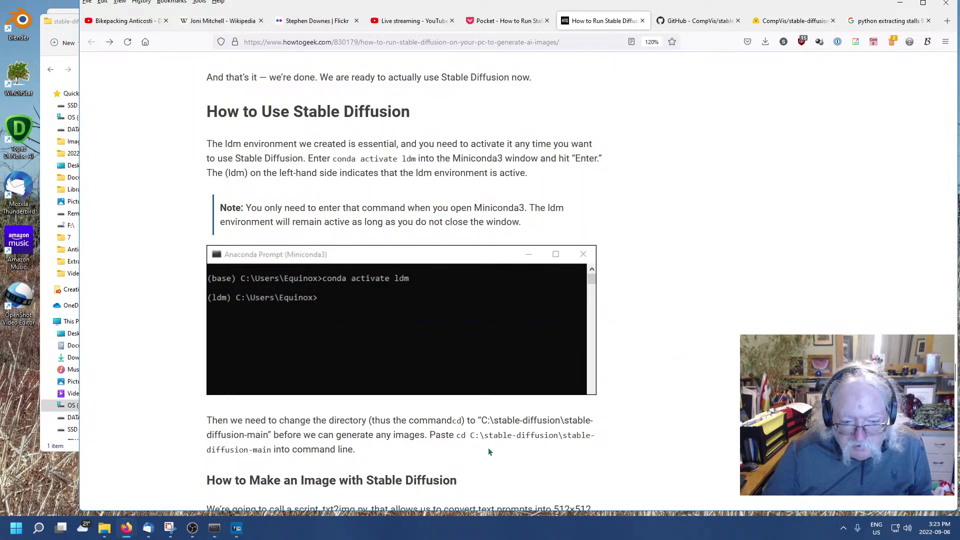
scroll(488, 448, "down", 3)
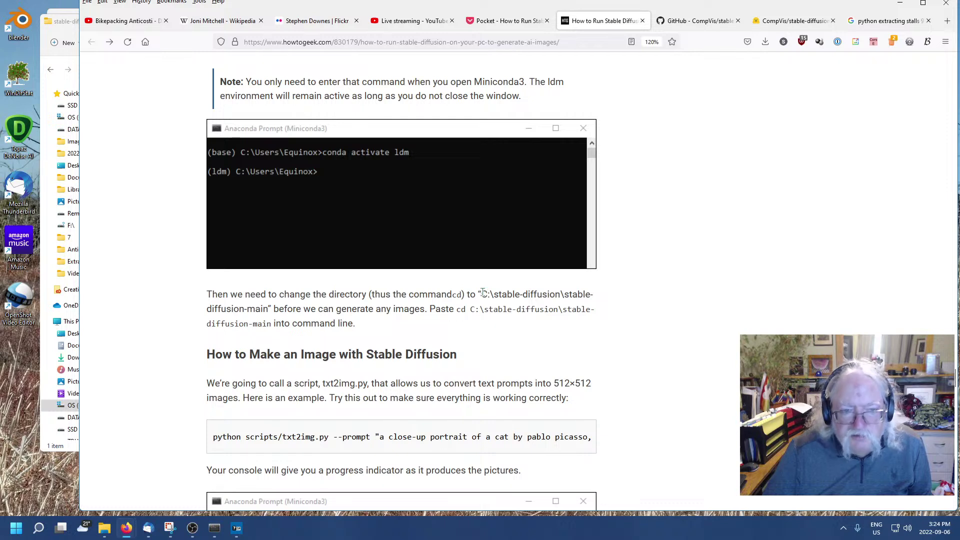
Copy 'cd C:\stable-diffusion\stable-diffusion-main' from the guide and run it in Anaconda Prompt.
left_click_drag(481, 294, 266, 309)
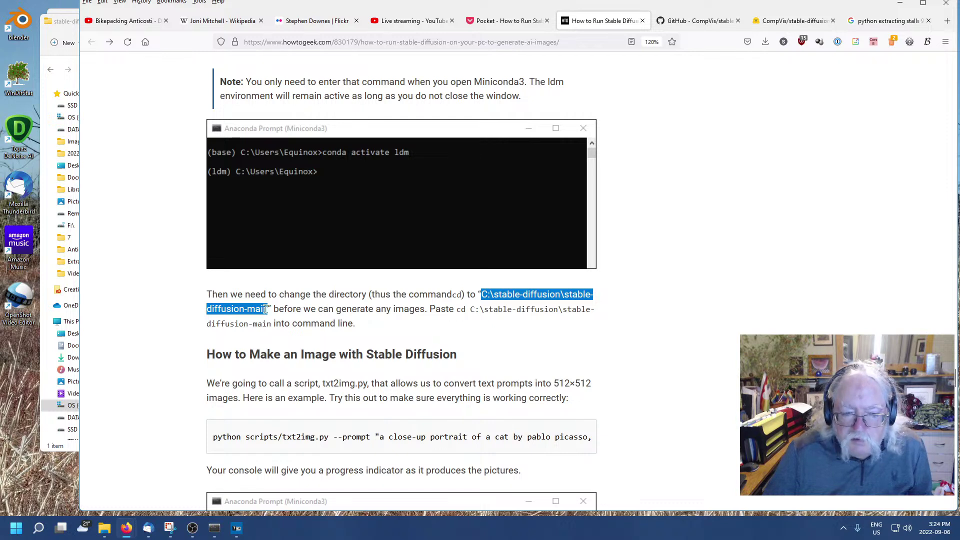
right_click(231, 310)
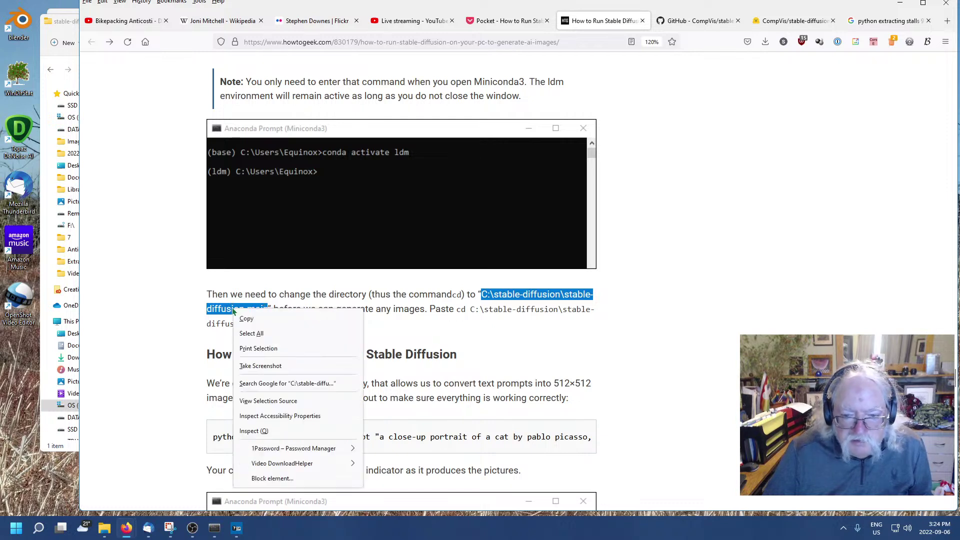
left_click(595, 364)
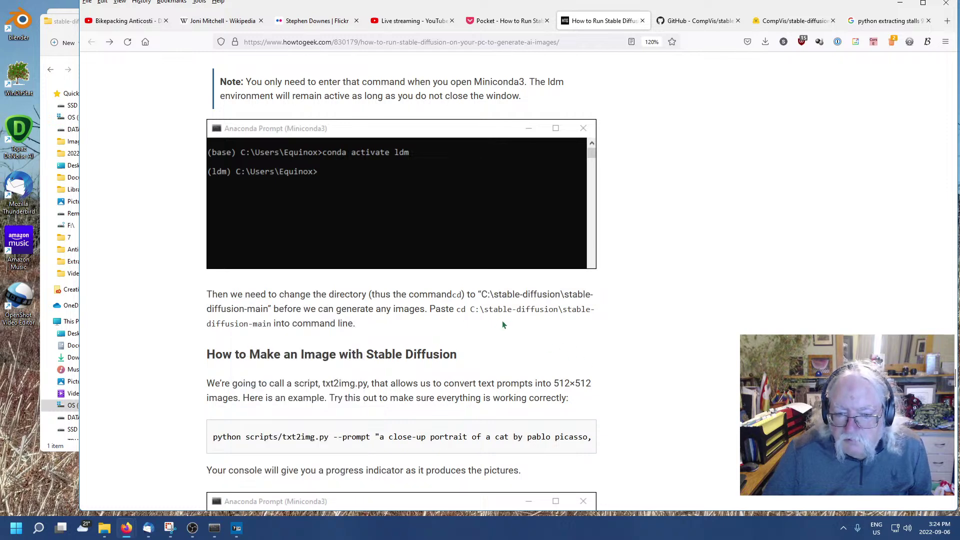
left_click_drag(459, 309, 272, 324)
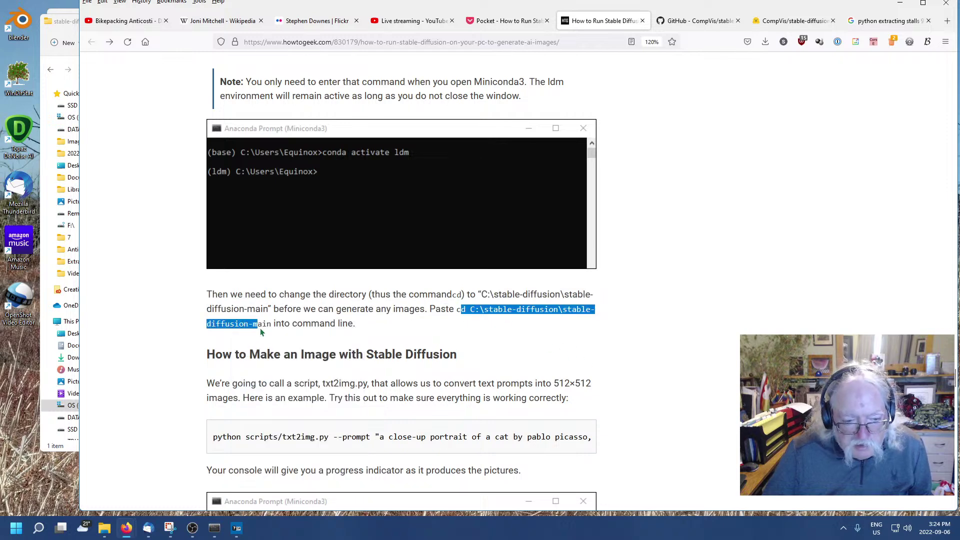
key("super+Tab")
left_click(259, 126)
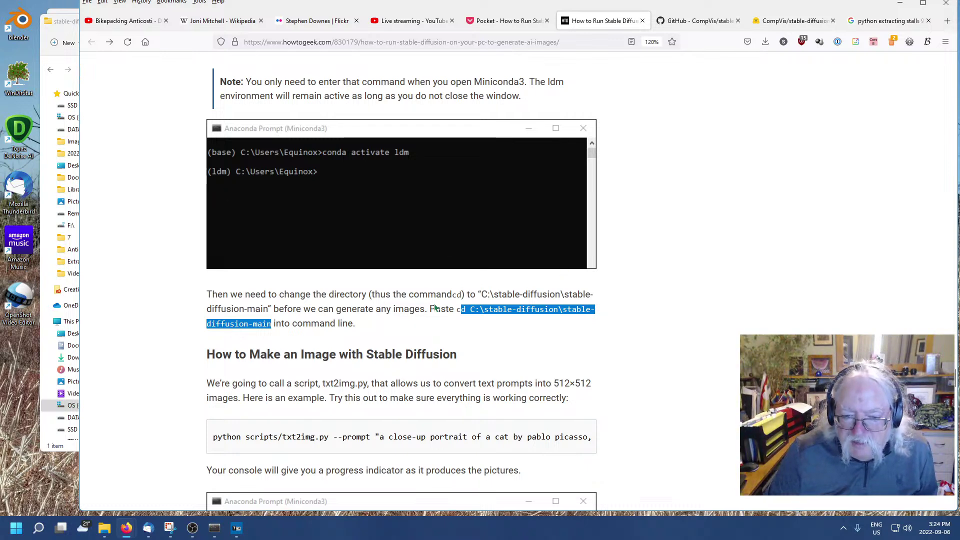
left_click(457, 310)
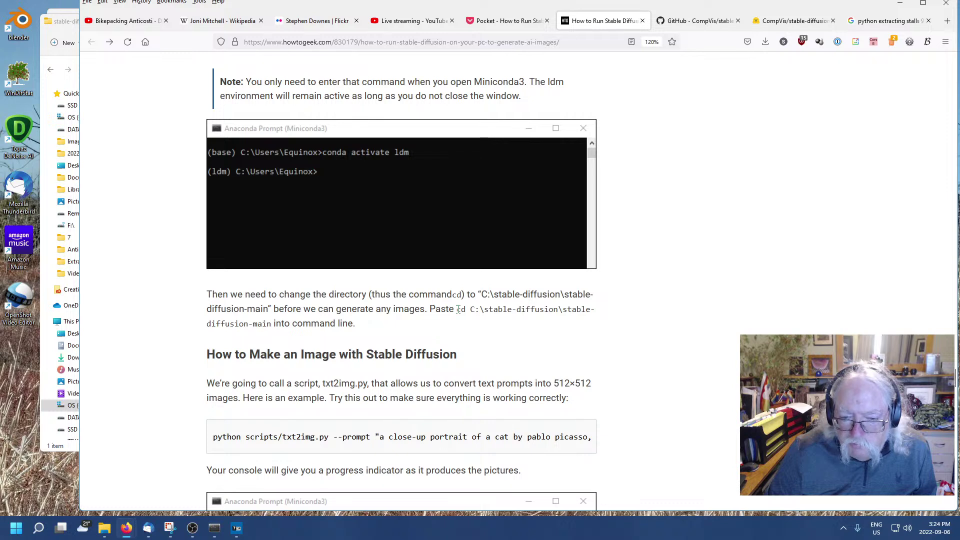
left_click_drag(457, 310, 271, 324)
key("super+c")
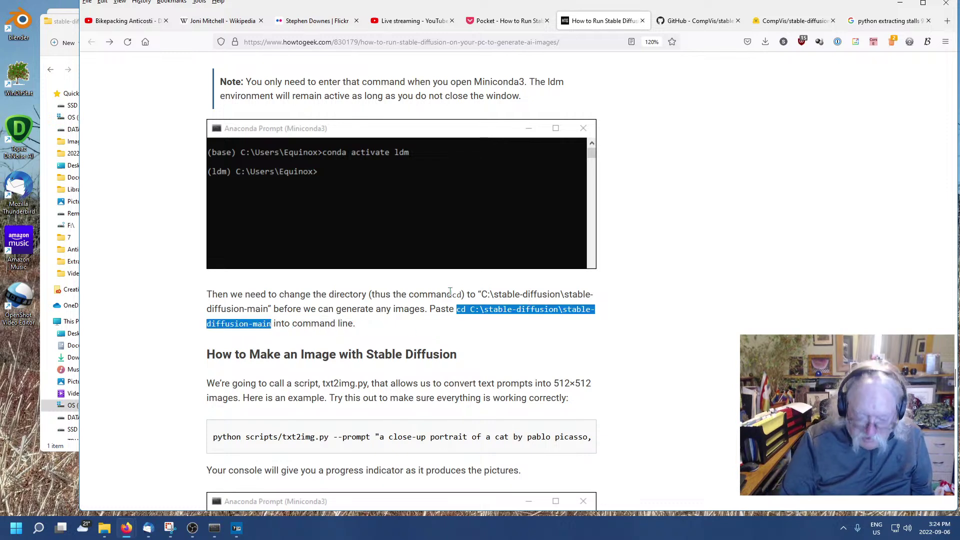
left_click(214, 527)
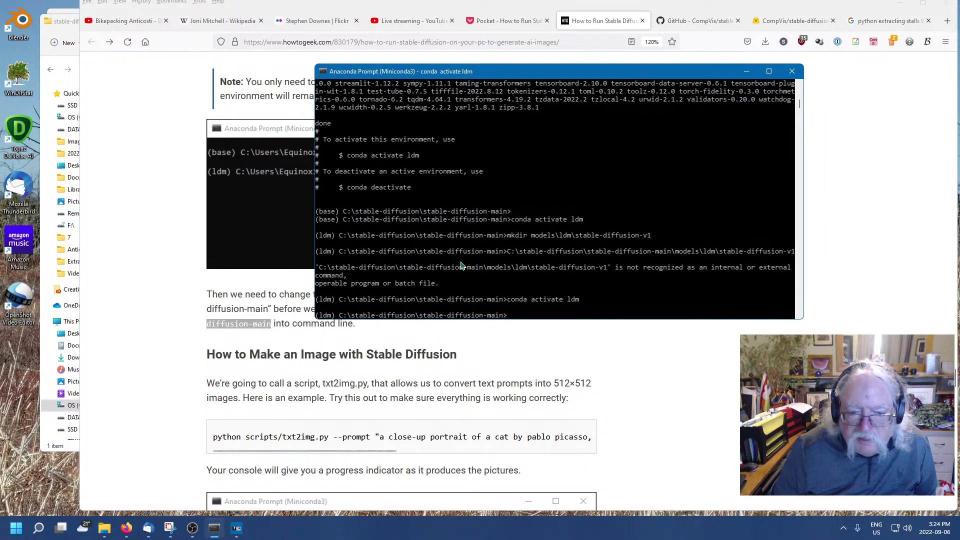
right_click(560, 316)
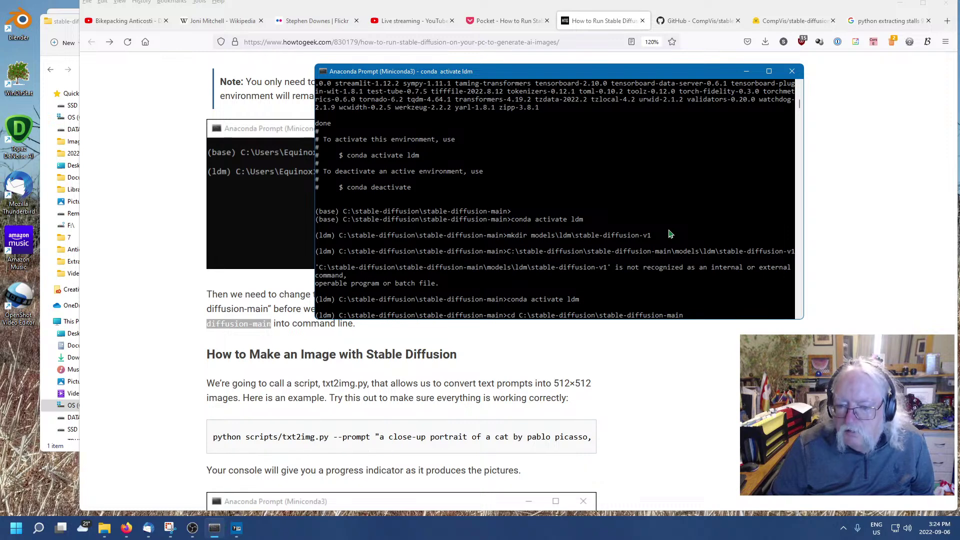
key("Return")
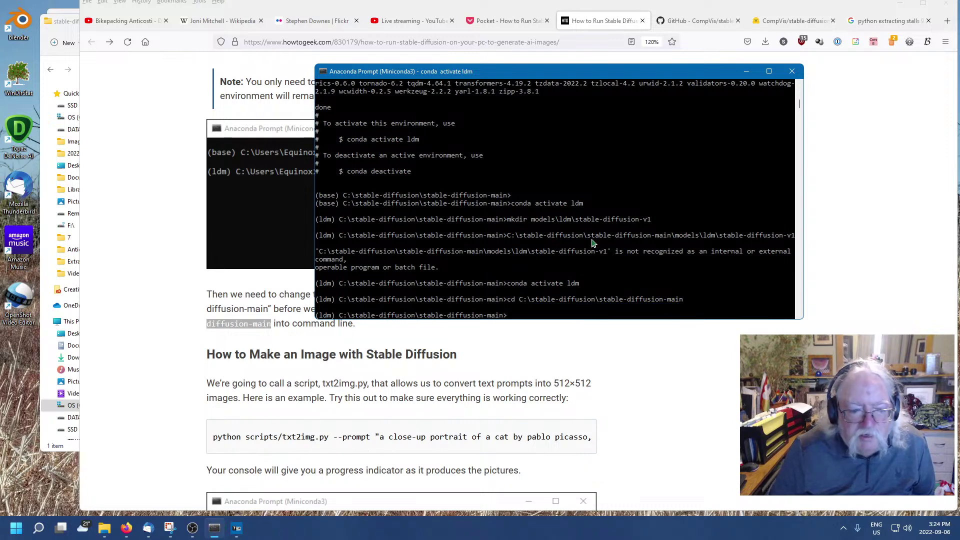
left_click(618, 397)
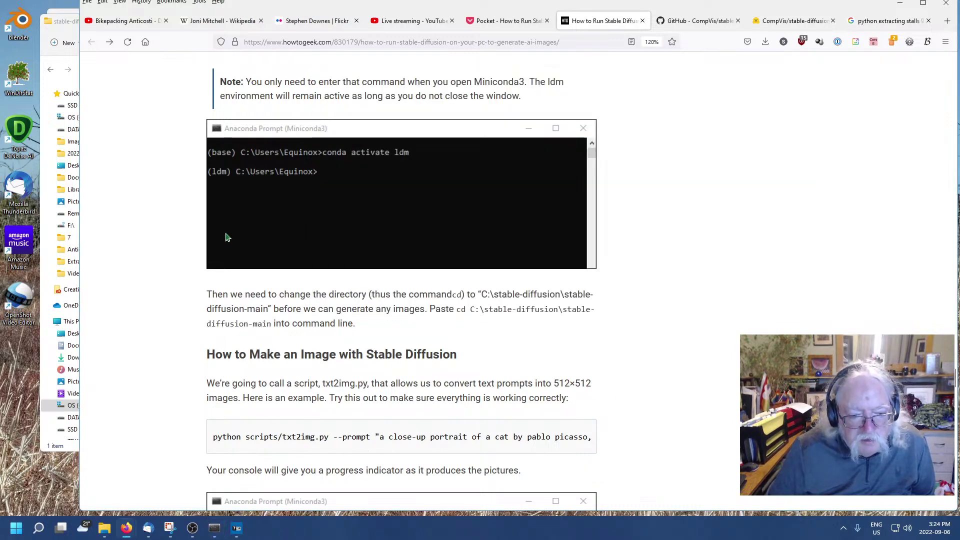
Copy the Picasso-style cat txt2img.py command with --plms --n_iter 5 --n_samples 1.
scroll(185, 223, "down", 4)
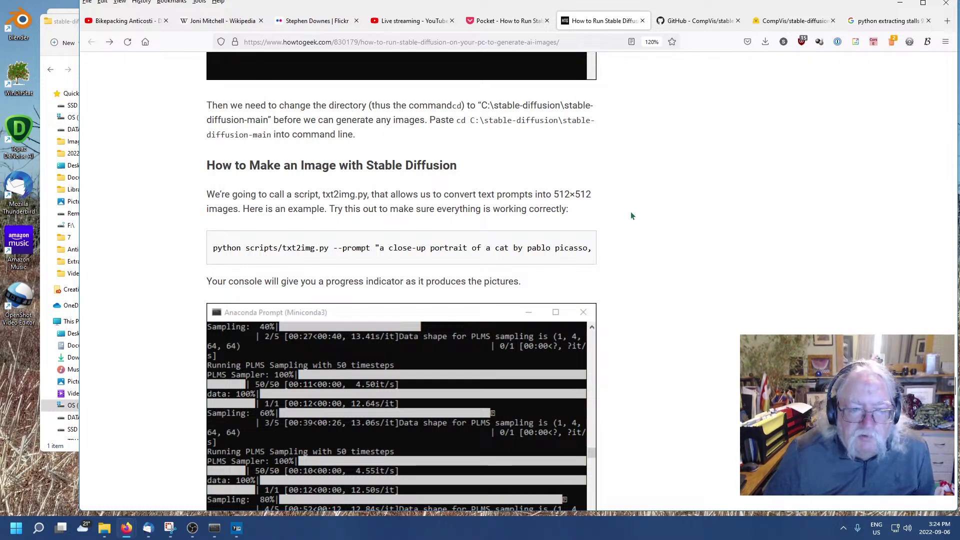
scroll(632, 214, "down", 2)
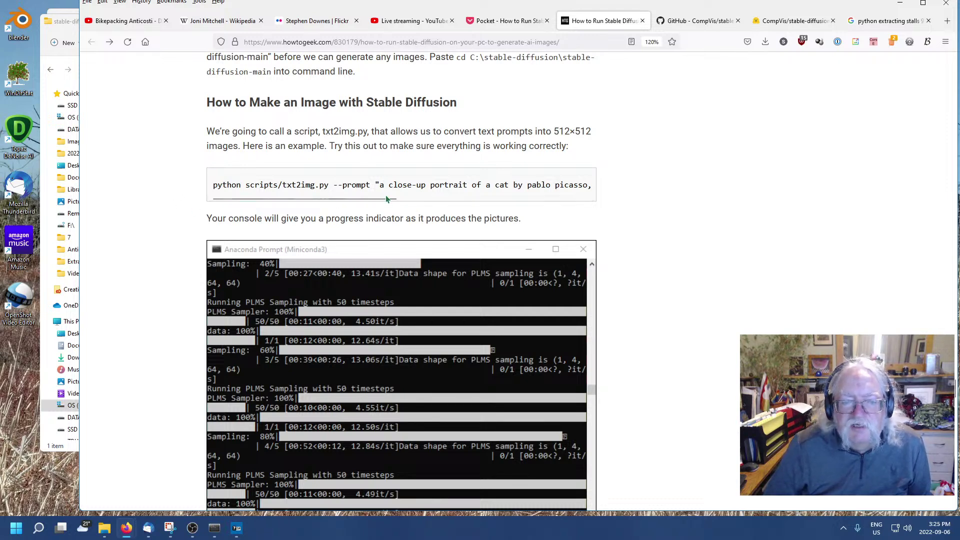
left_click_drag(385, 198, 653, 196)
left_click(653, 196)
triple_click(588, 167)
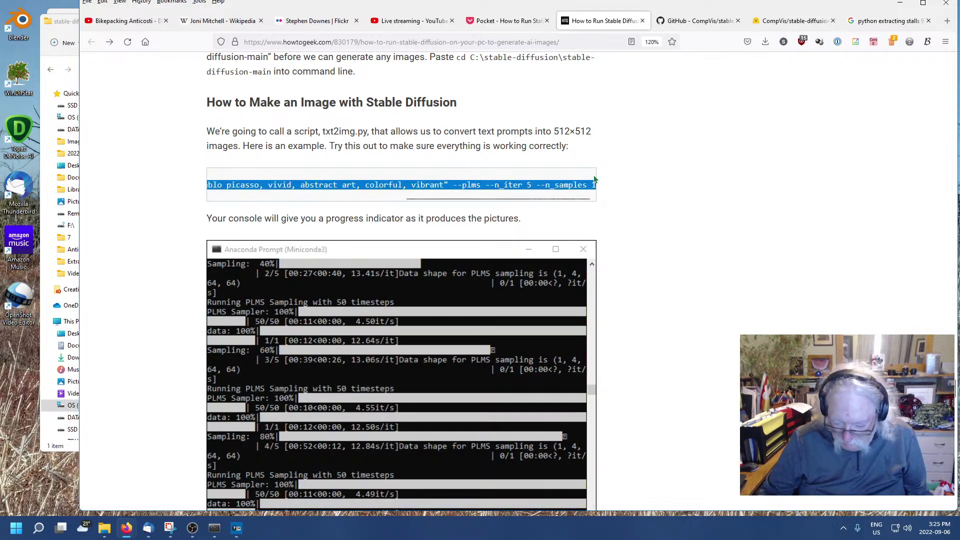
key("shift+Right")
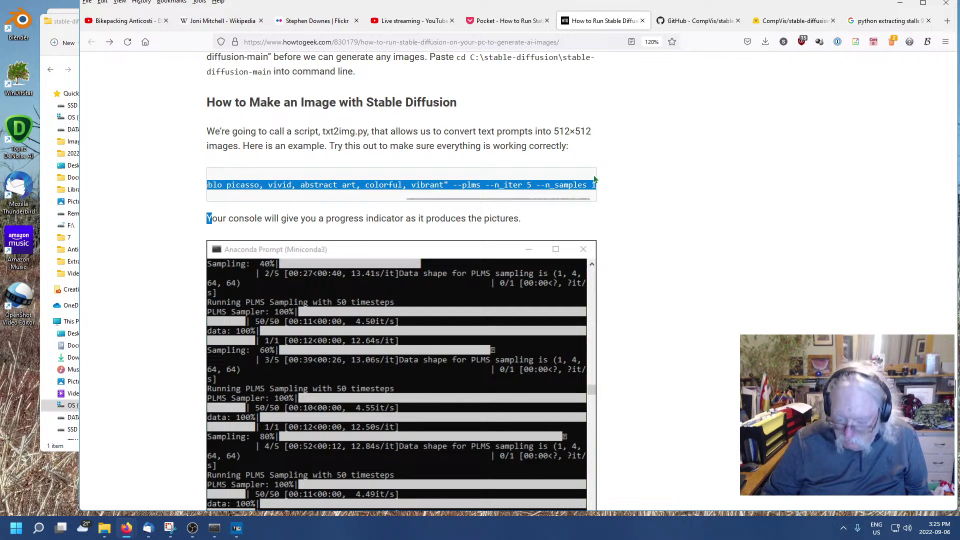
key("shift+Left")
key("ctrl+c")
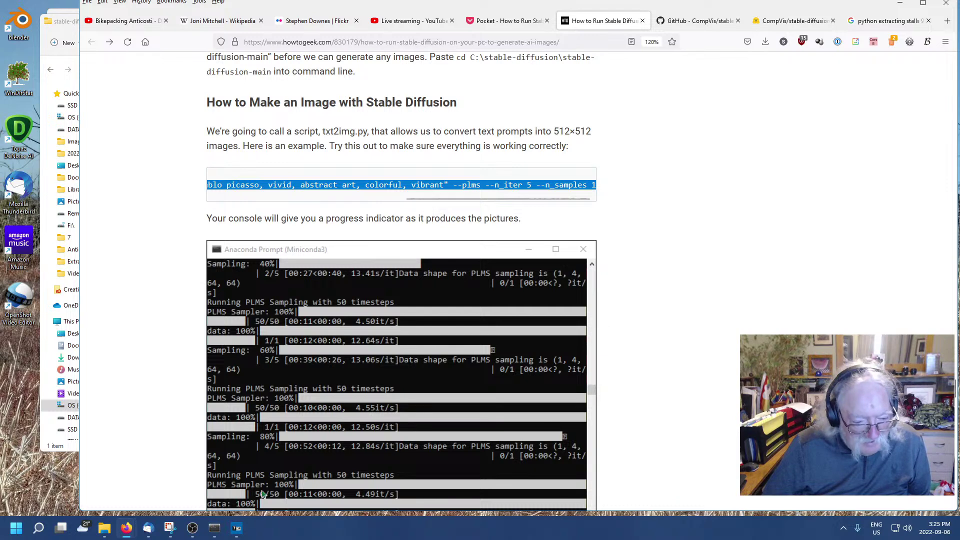
Paste and run the txt2img cat-portrait command, then enlarge the console to watch model.ckpt load.
left_click(222, 529)
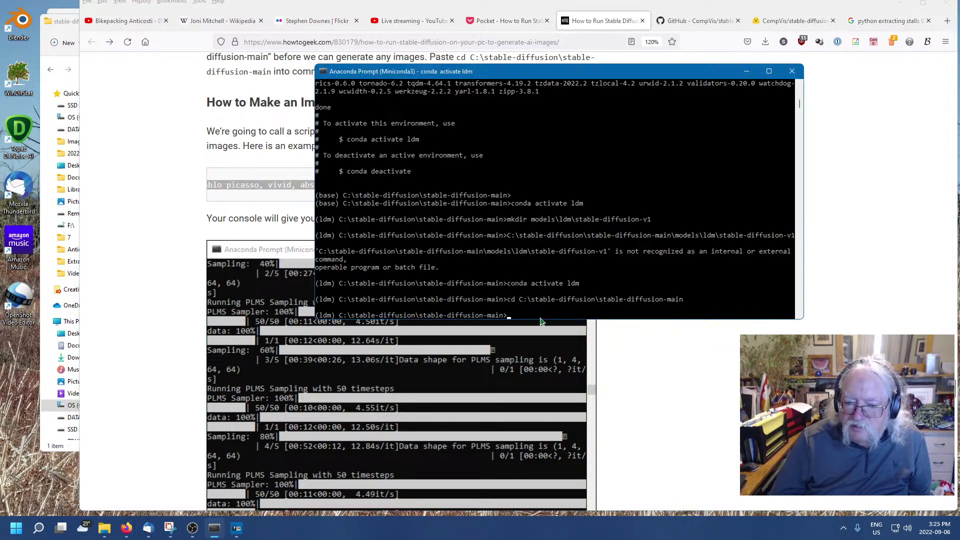
key("ctrl+v")
key("Return")
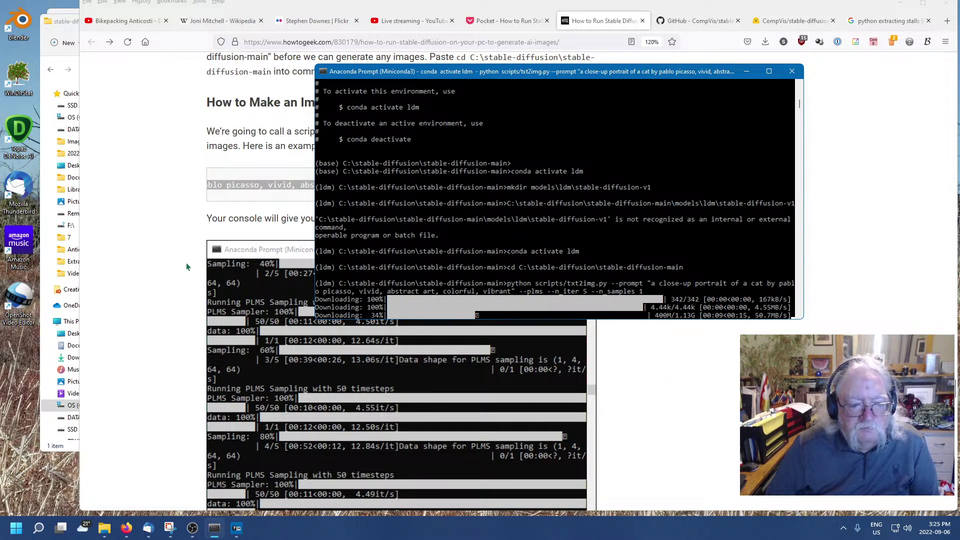
scroll(184, 247, "down", 4)
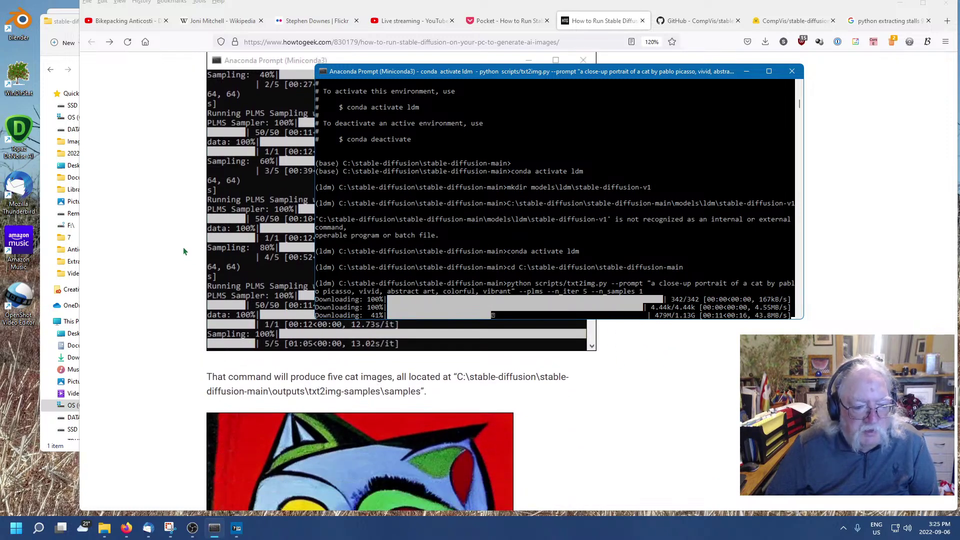
scroll(183, 248, "down", 3)
scroll(183, 247, "up", 6)
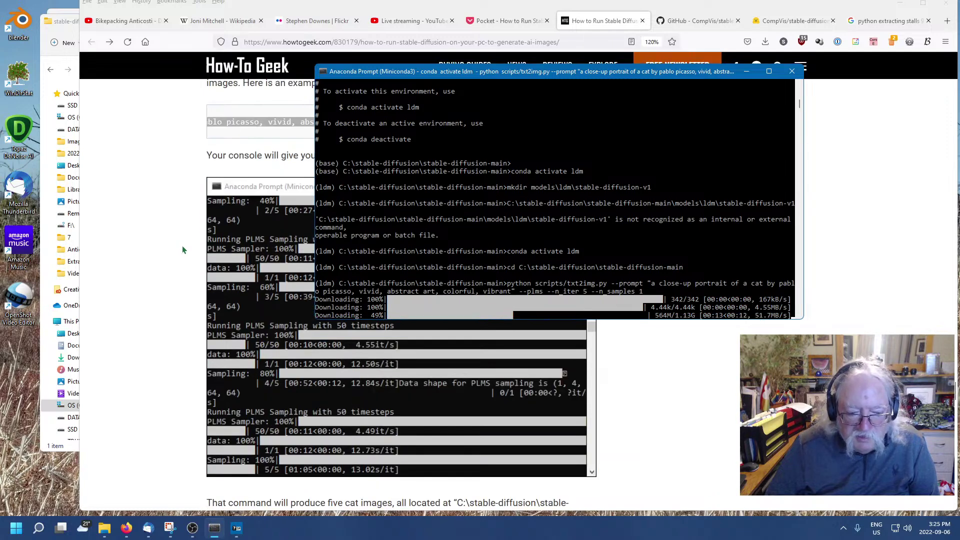
scroll(182, 245, "up", 1)
scroll(182, 244, "down", 3)
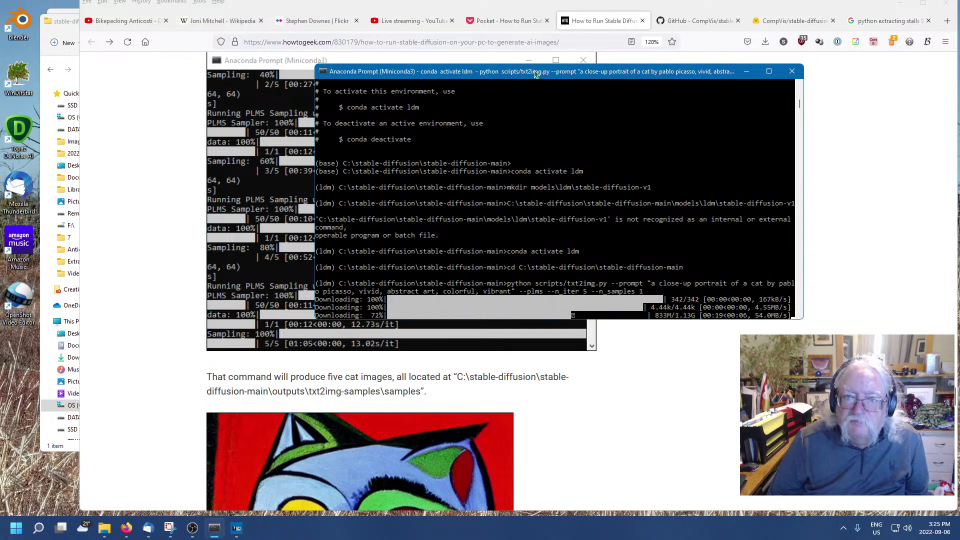
left_click_drag(535, 74, 404, 60)
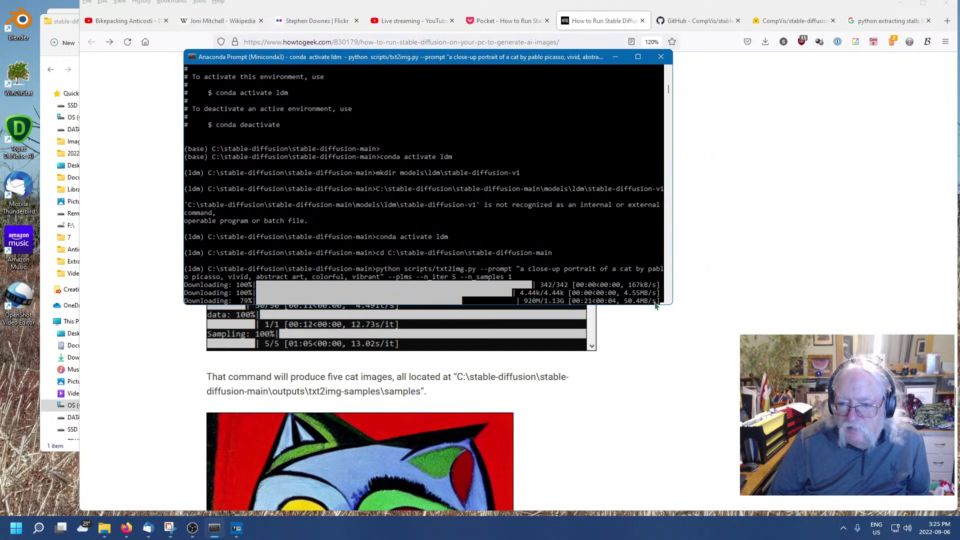
left_click_drag(673, 306, 716, 359)
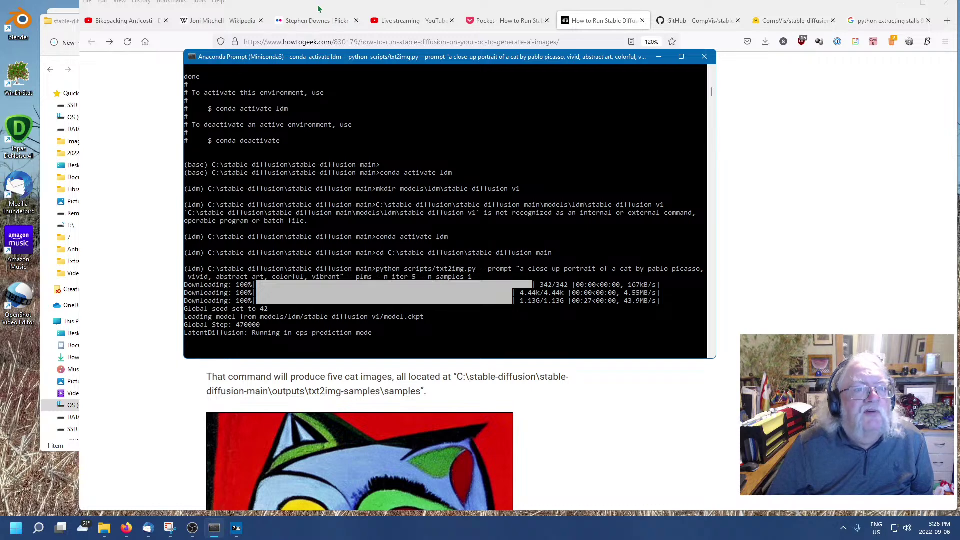
Open the stable-diffusion-v1 folder under the ldm models folder to confirm model.ckpt is there.
mouse_move(104, 528)
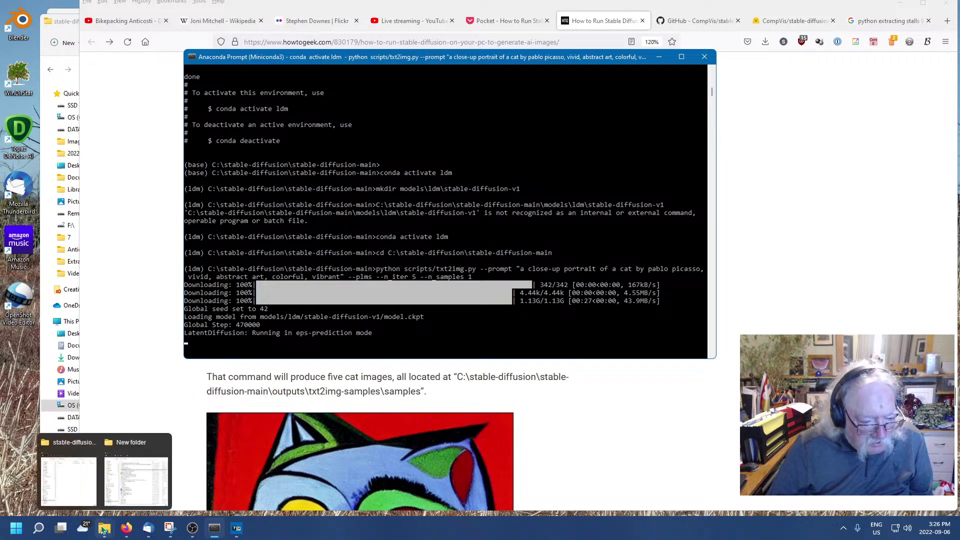
left_click(83, 472)
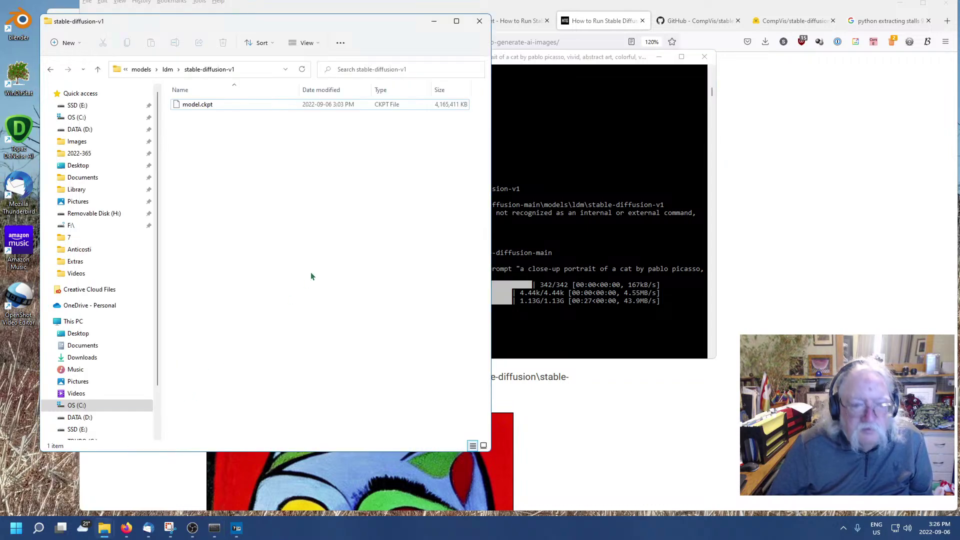
left_click(168, 70)
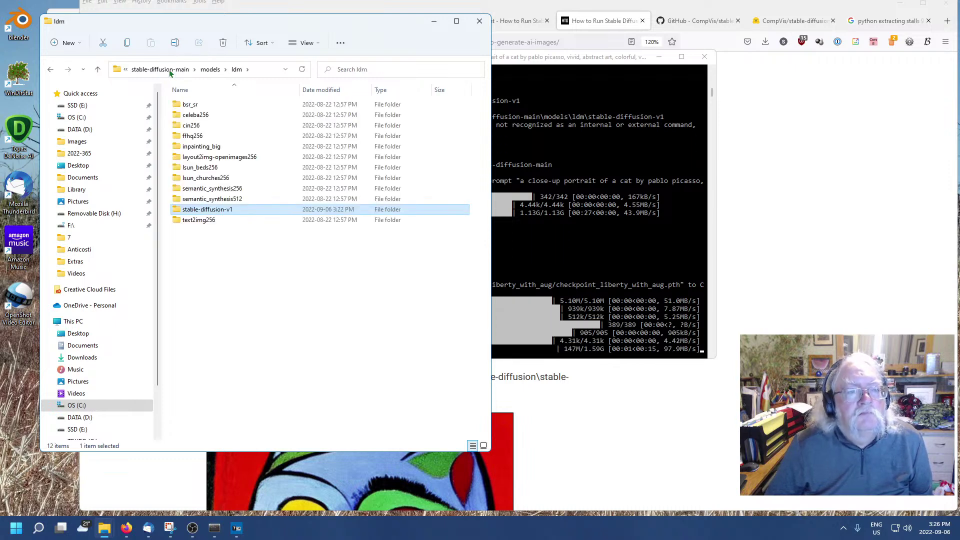
left_click(220, 265)
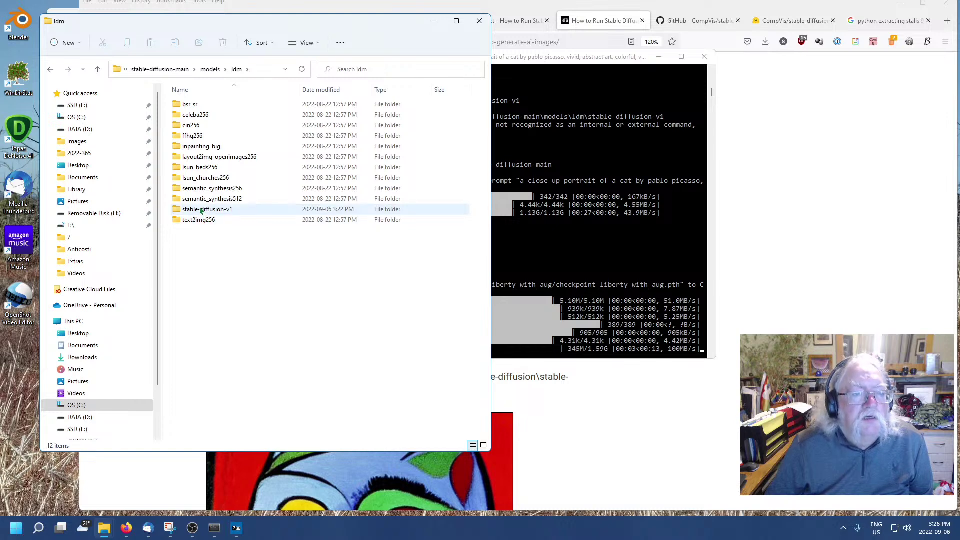
double_click(199, 210)
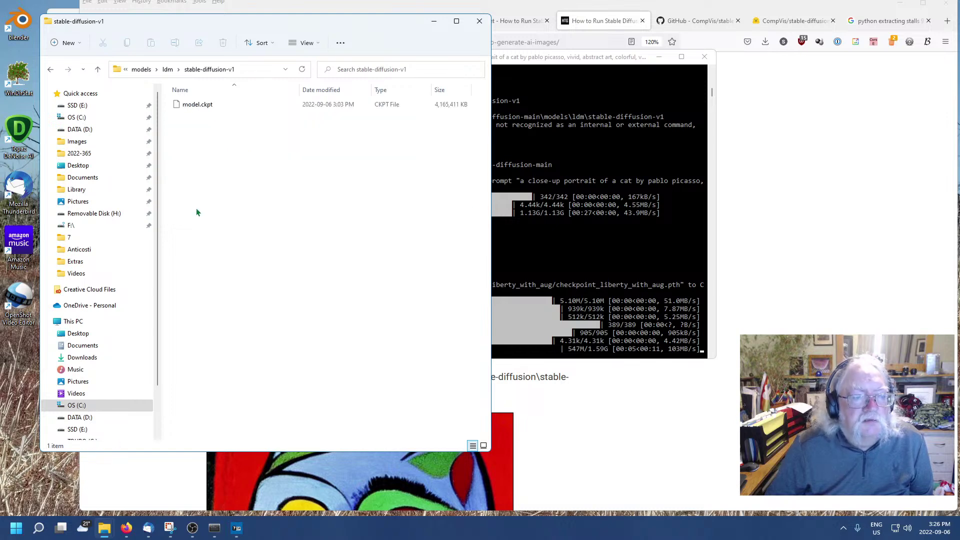
left_click(168, 69)
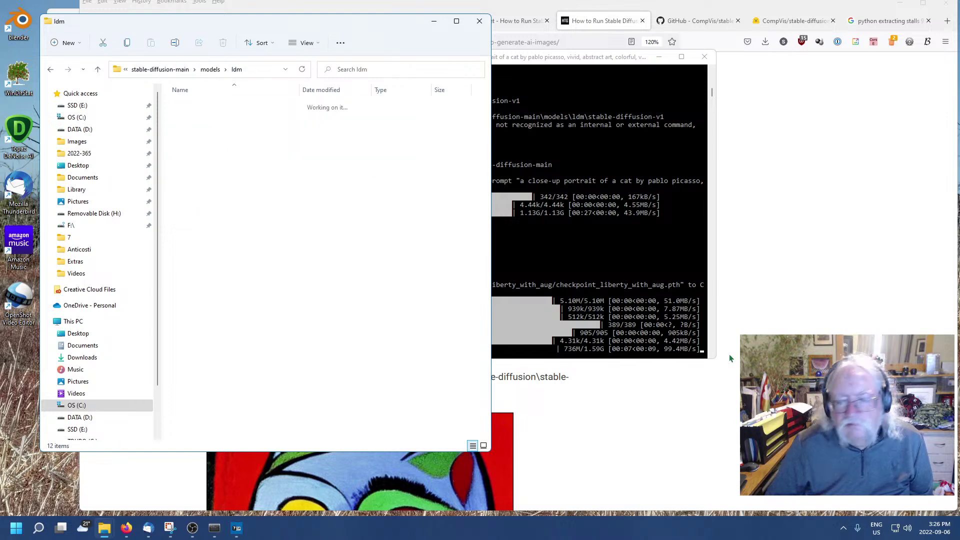
Navigate back up from the ldm folder to the stable-diffusion-main project folder.
left_click(580, 415)
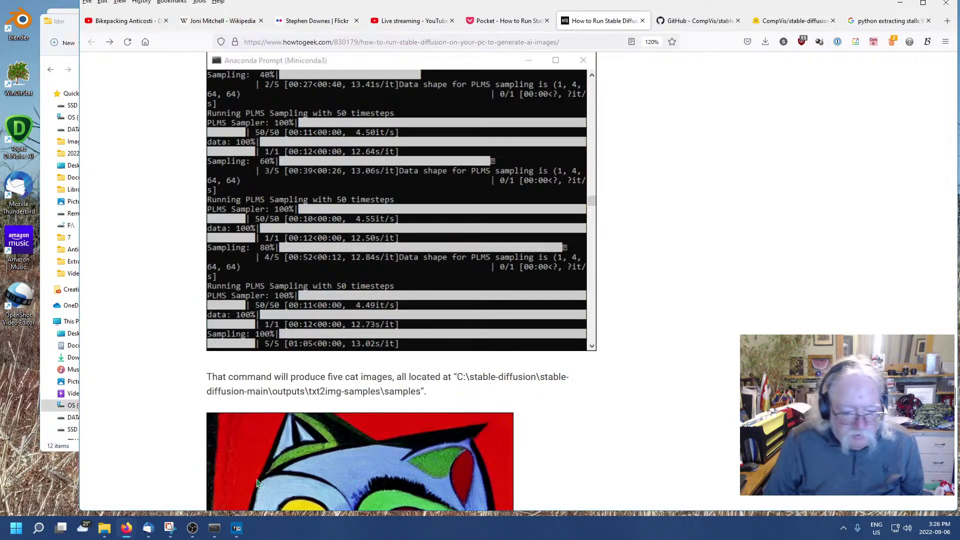
mouse_move(104, 528)
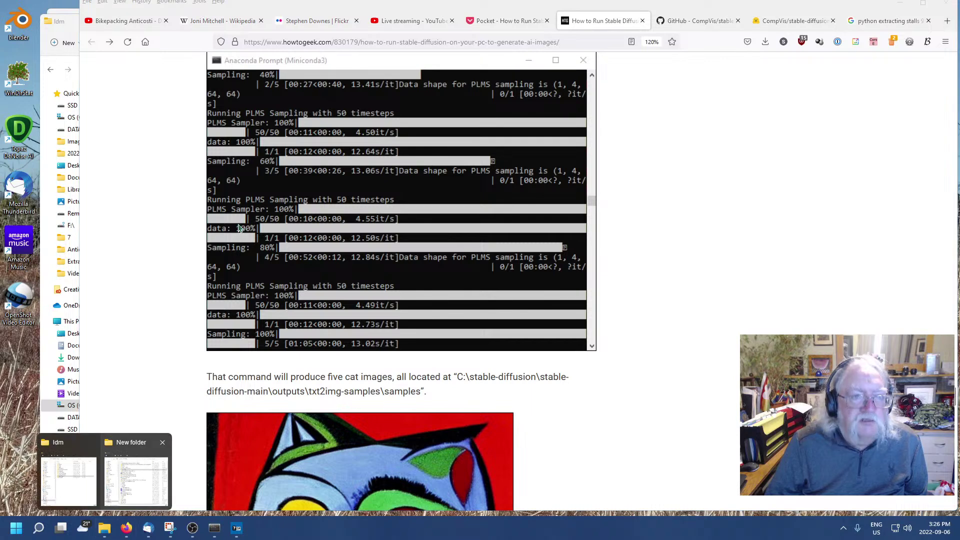
left_click(66, 508)
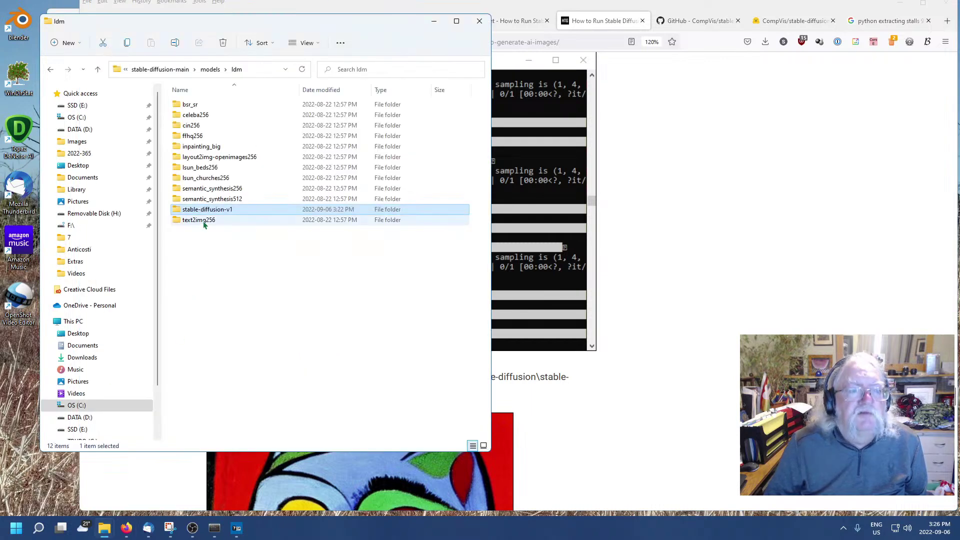
left_click(178, 70)
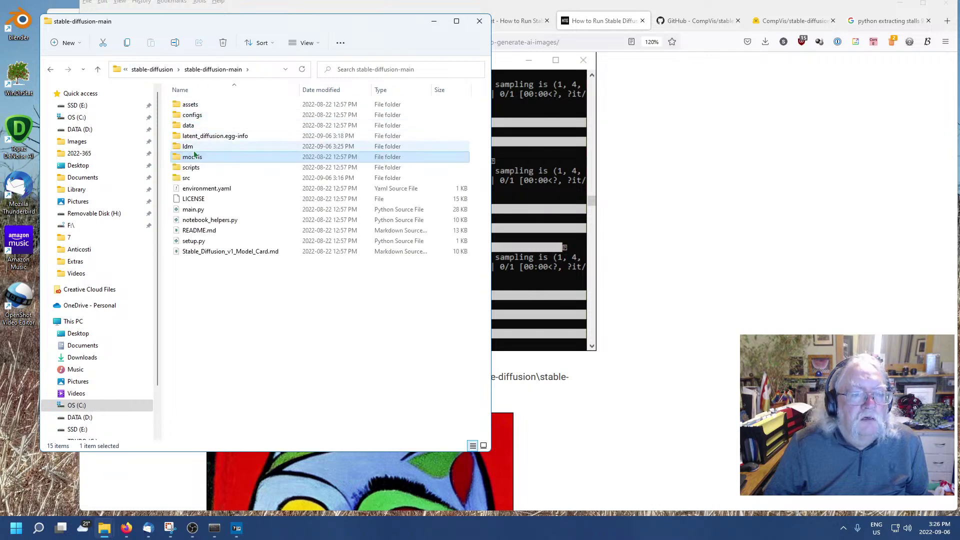
left_click(215, 314)
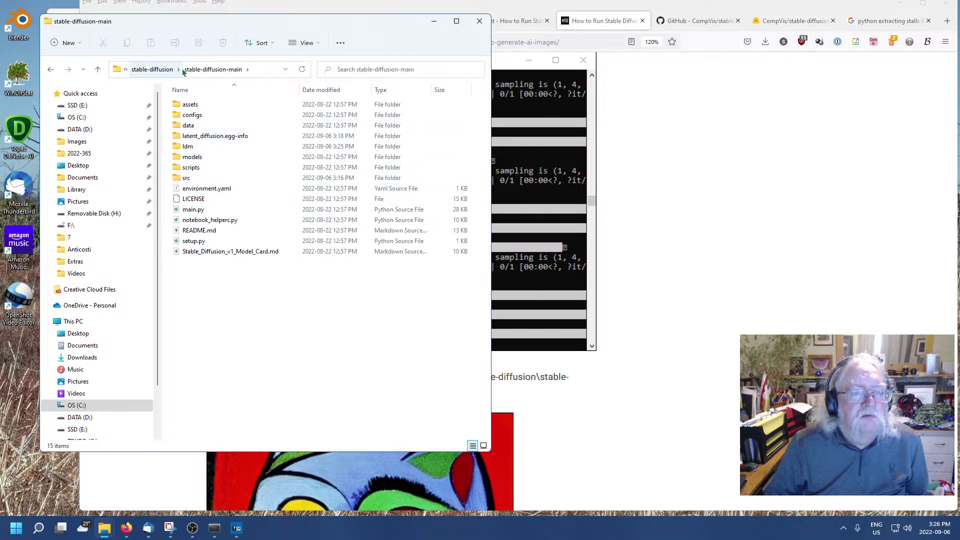
left_click(155, 71)
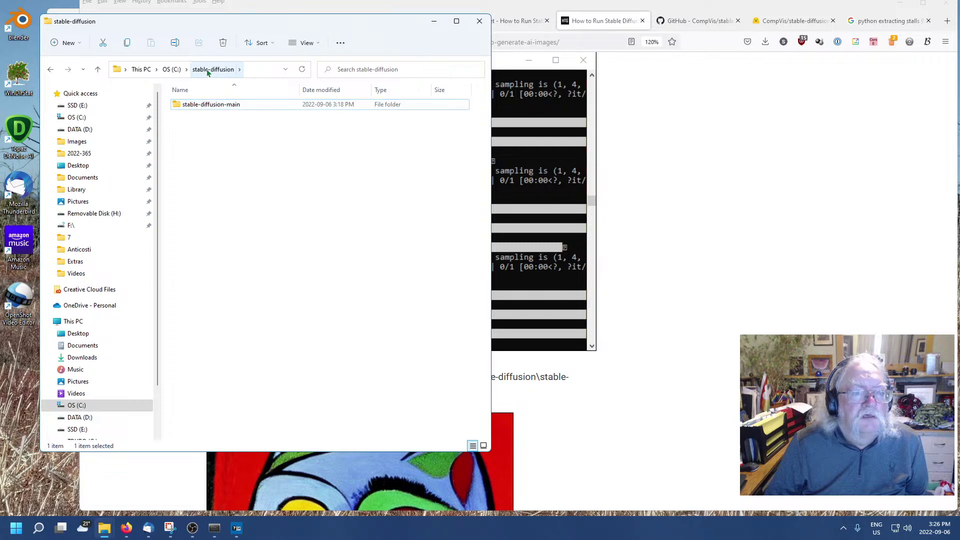
double_click(210, 104)
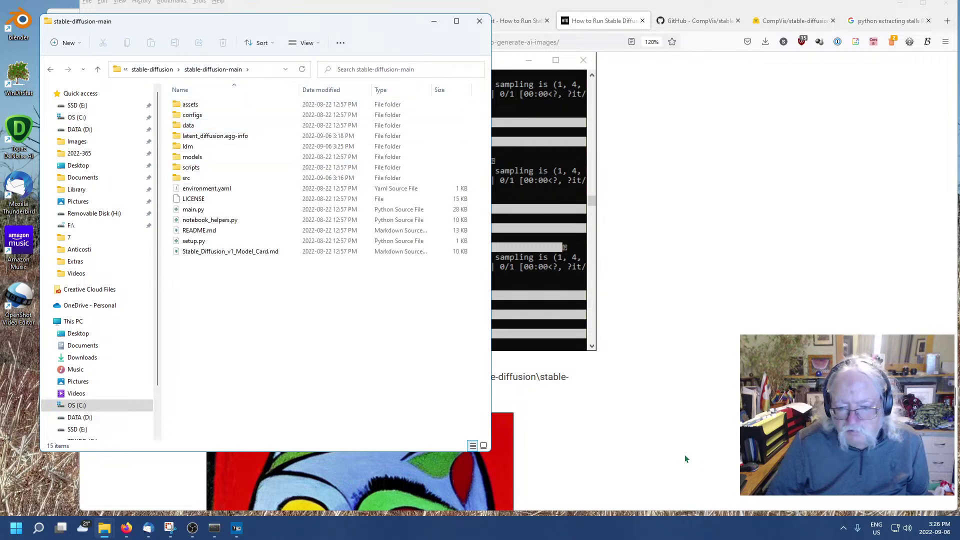
left_click(621, 428)
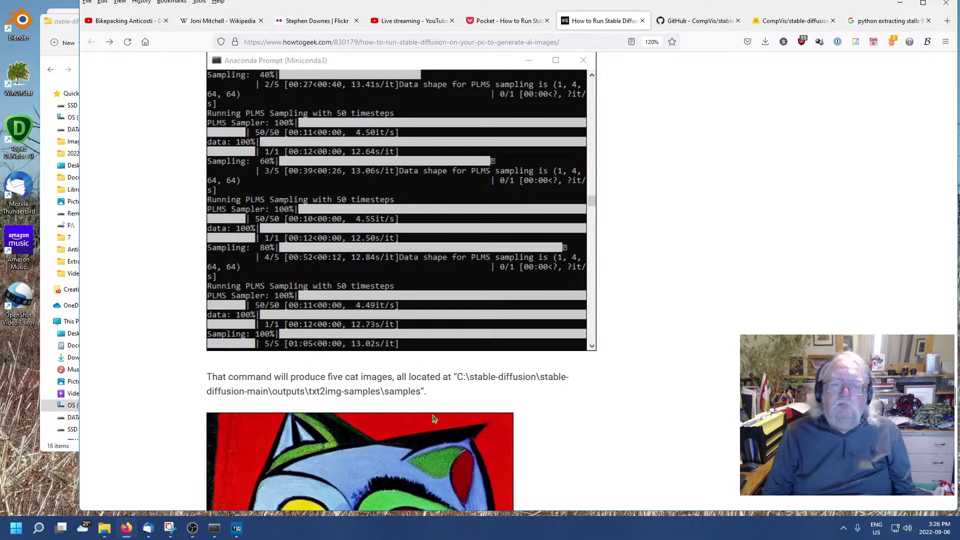
Stop the crashed python run and copy the error's closing 'See documentation…PYTORCH_CUDA_ALLOC_CONF' sentence.
left_click(214, 530)
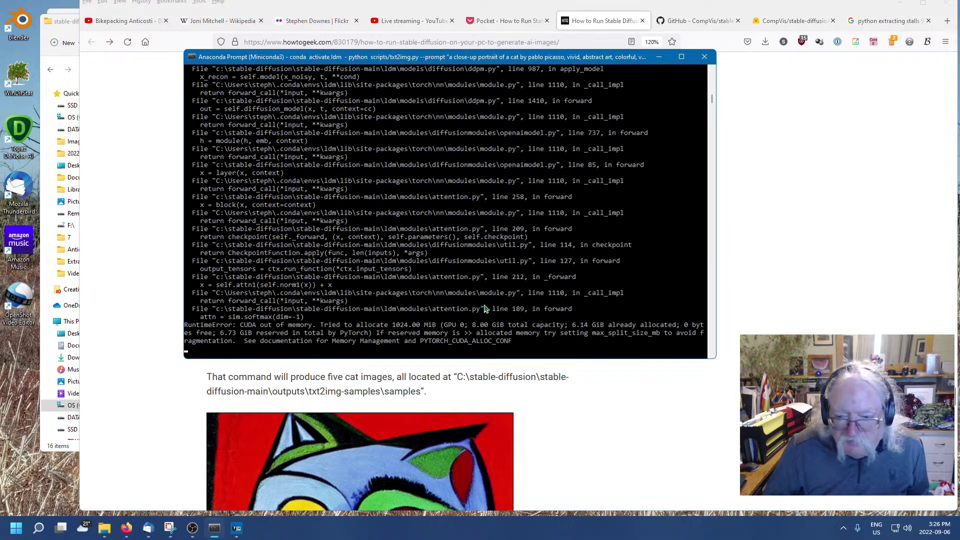
key("Return")
key("Return")
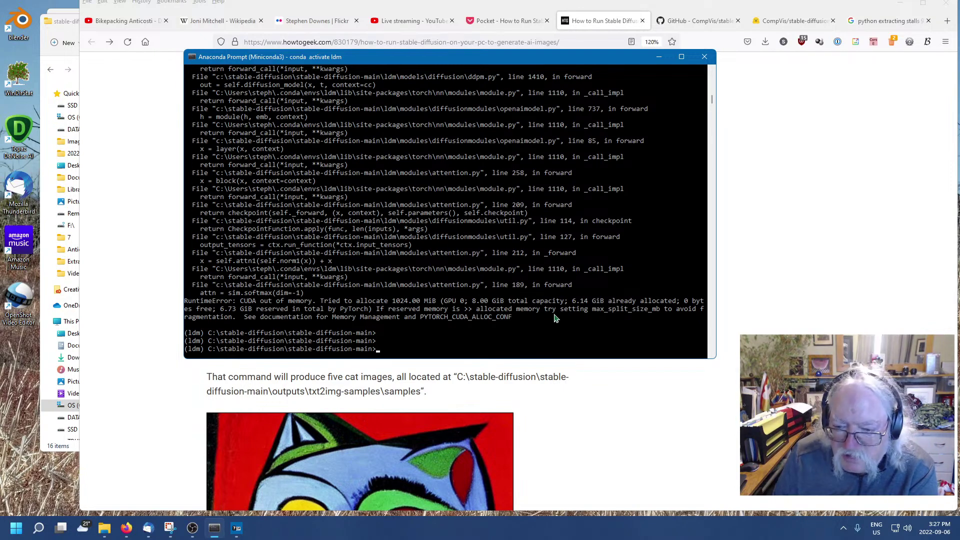
left_click(456, 328)
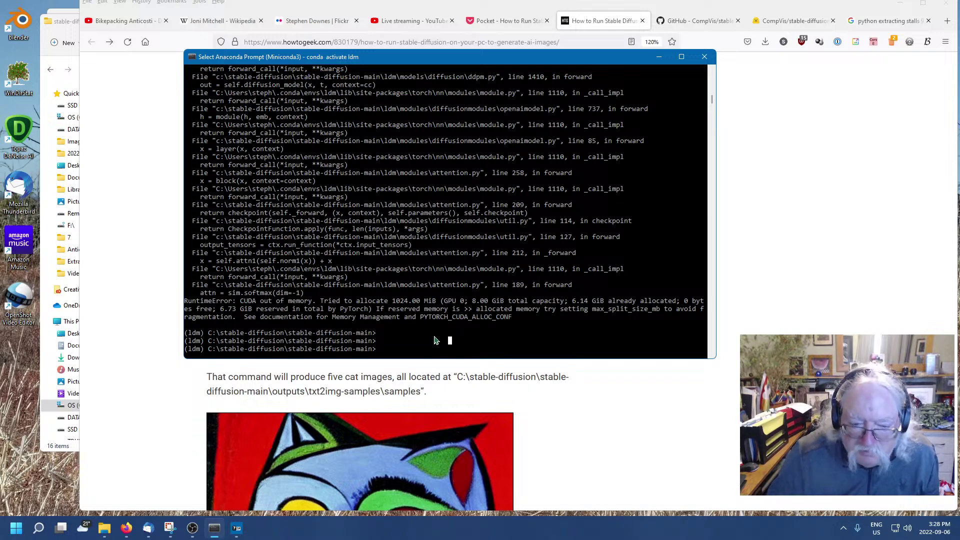
left_click(454, 318)
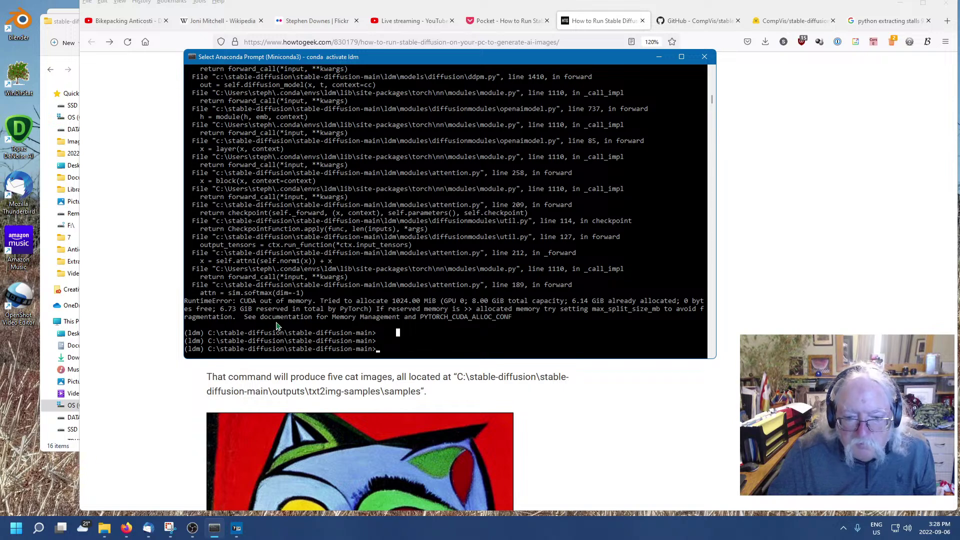
left_click_drag(246, 320, 517, 320)
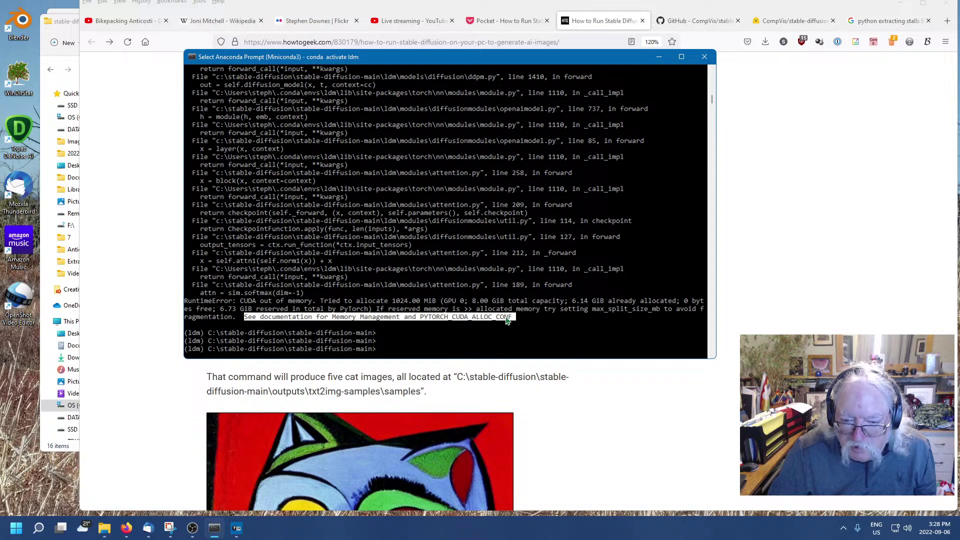
key("ctrl+c")
left_click(513, 320)
left_click_drag(497, 325, 248, 319)
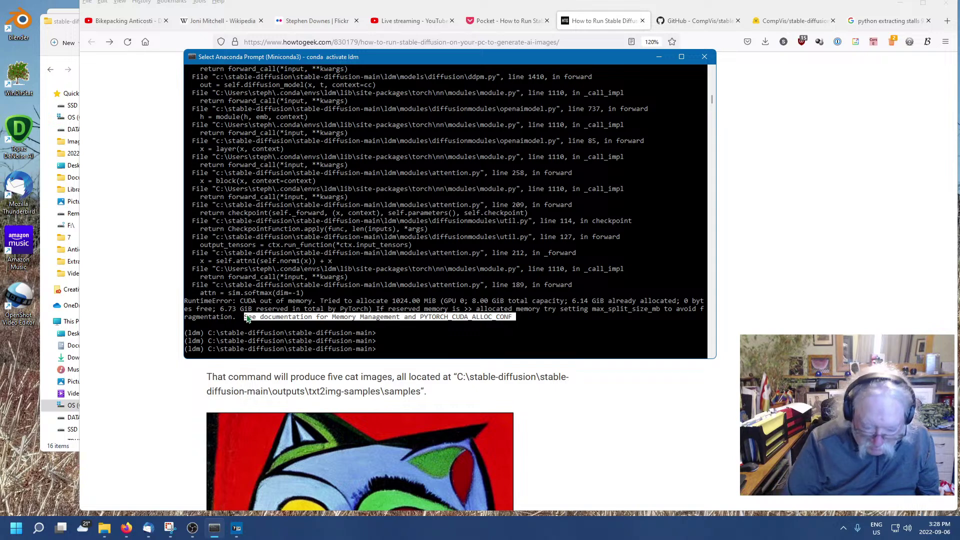
key("ctrl+c")
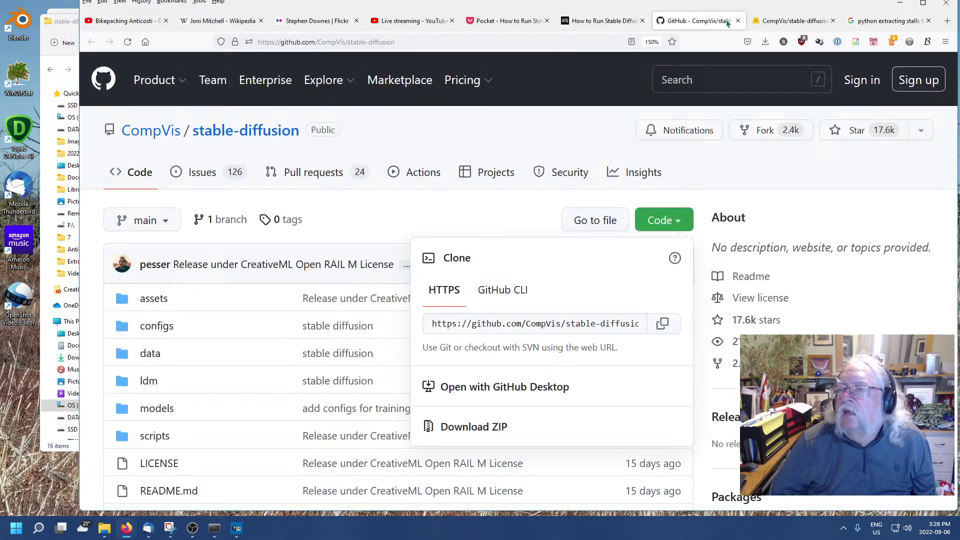
Search the web for the copied error sentence and open the GitHub issue 'Pytorch cannot allocate enough memory'.
left_click(720, 21)
left_click(495, 42)
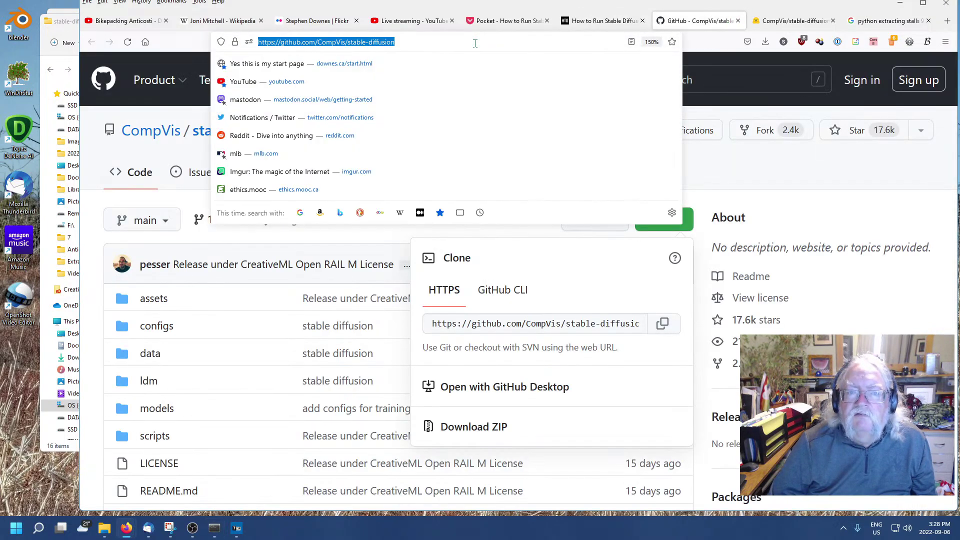
key("ctrl+v")
key("Return")
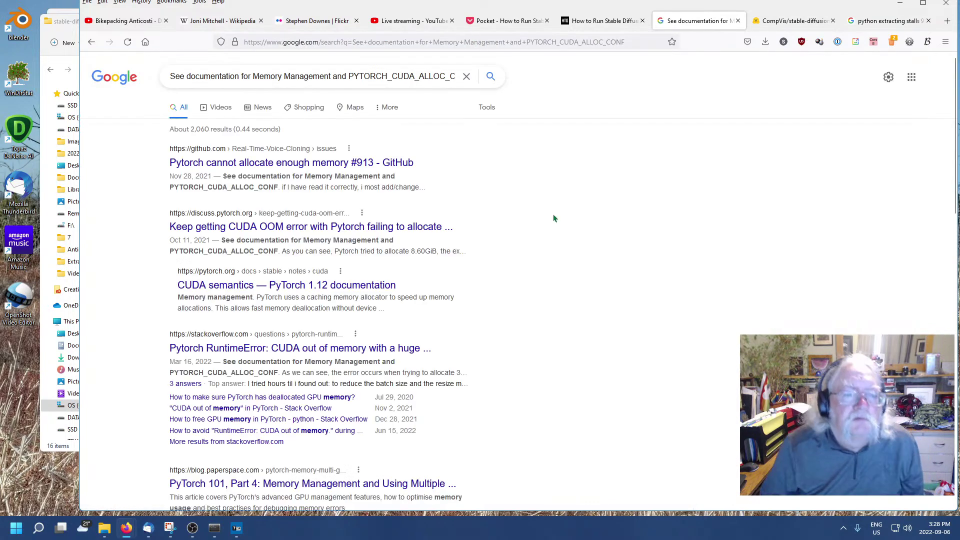
left_click(264, 164)
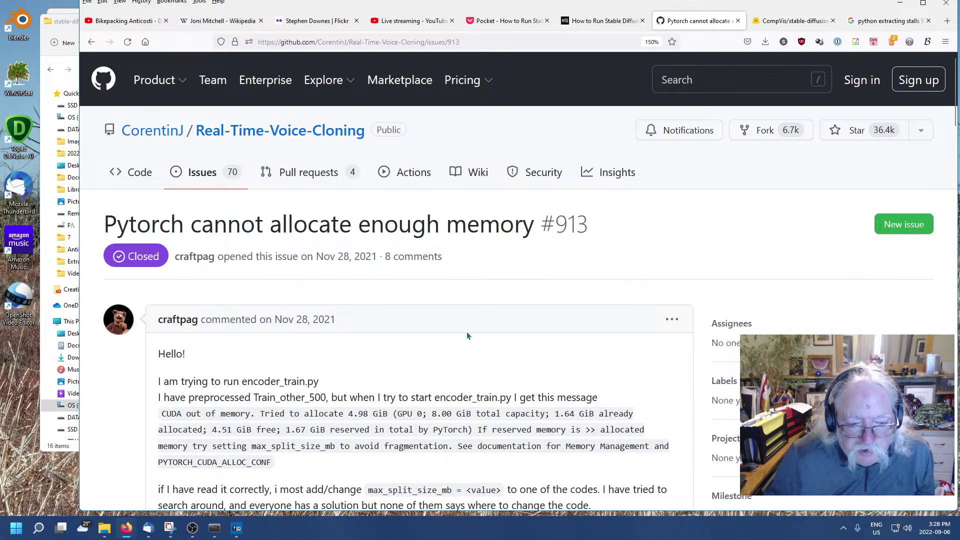
Read through issue #913's comments down to the later suggested fixes, then return to Anaconda Prompt.
scroll(465, 340, "down", 5)
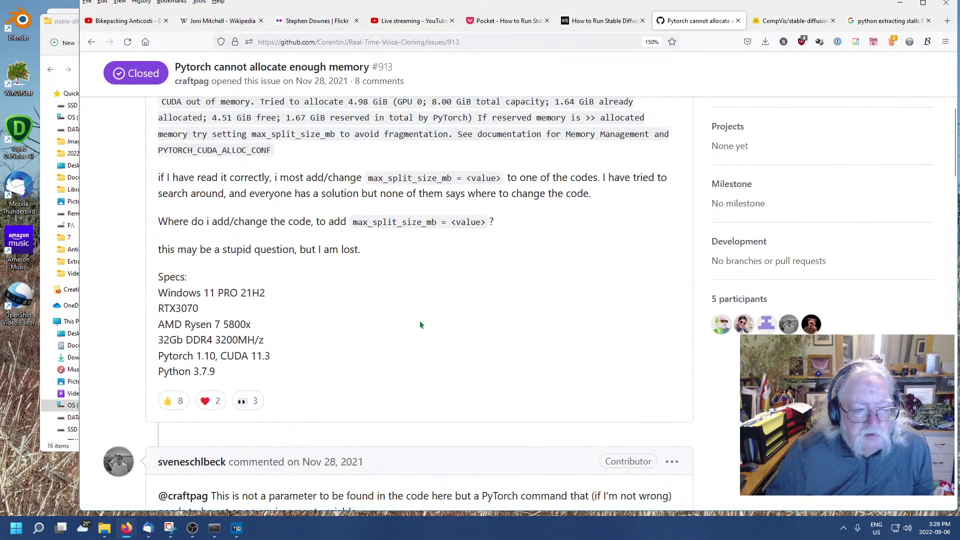
scroll(420, 325, "up", 4)
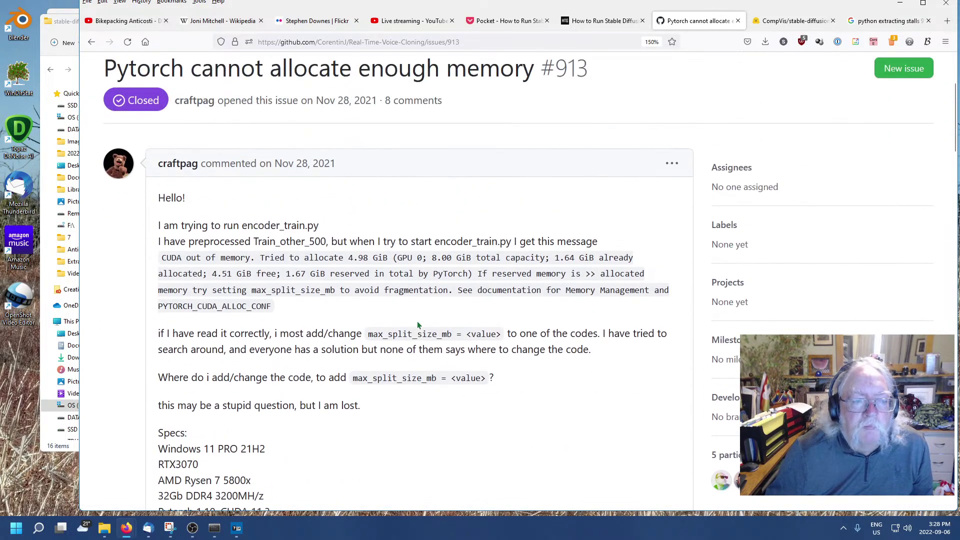
scroll(418, 325, "down", 5)
scroll(418, 325, "down", 4)
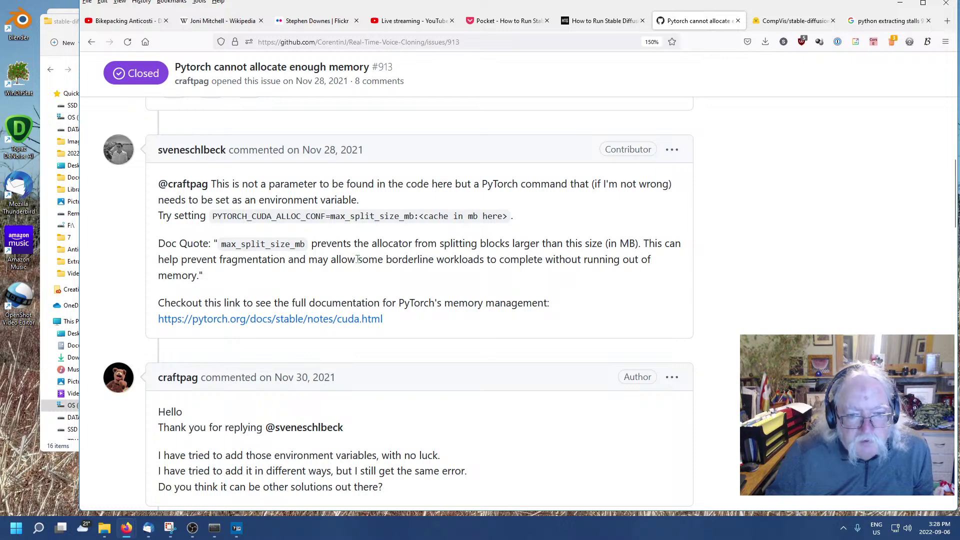
scroll(357, 260, "down", 3)
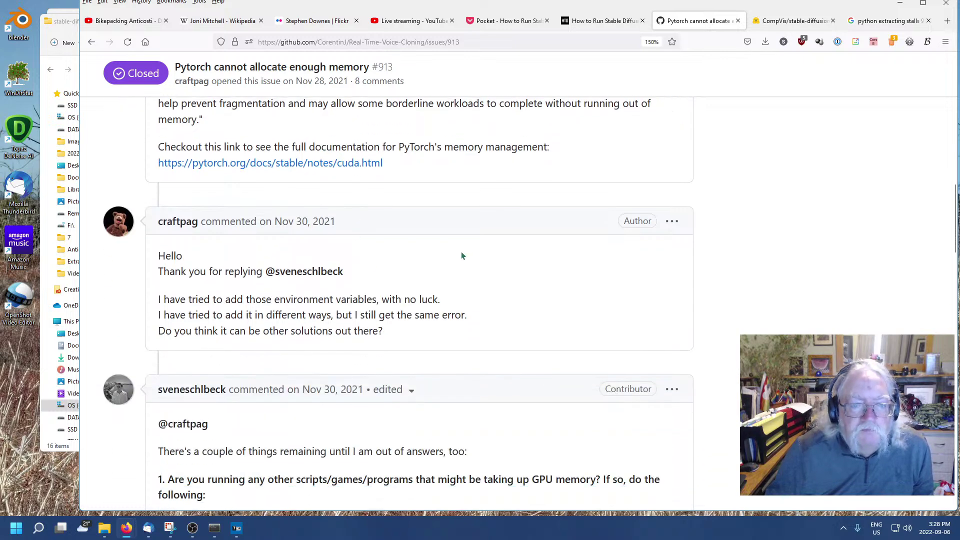
scroll(461, 256, "down", 6)
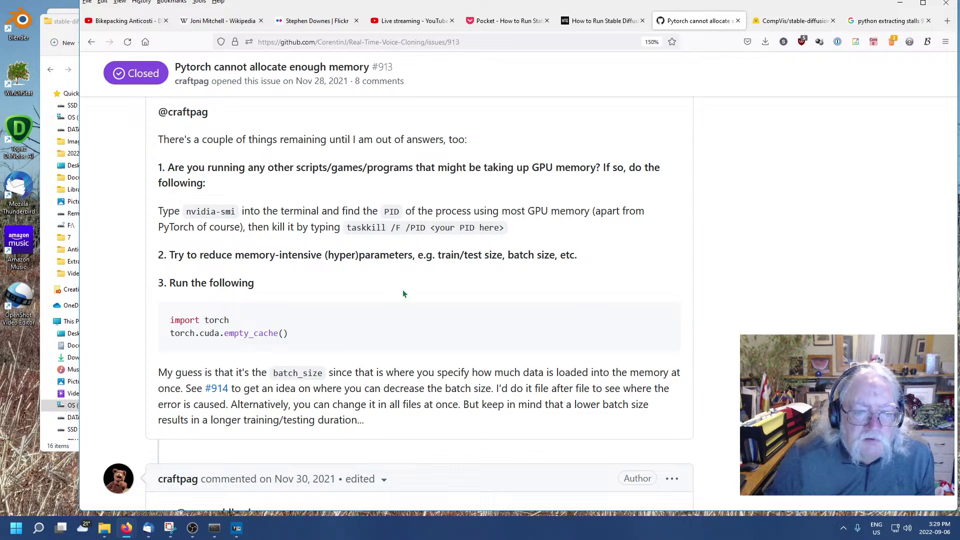
scroll(404, 293, "down", 5)
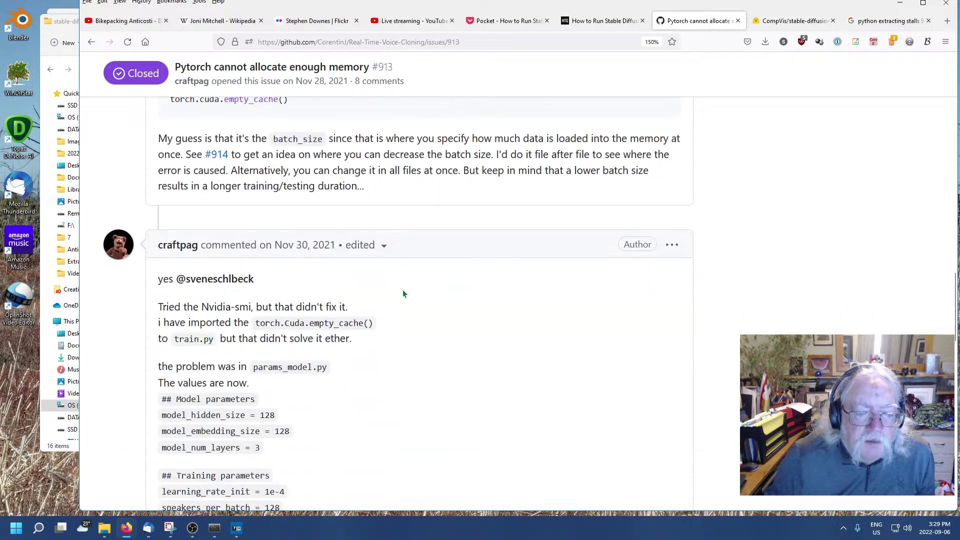
scroll(449, 270, "down", 5)
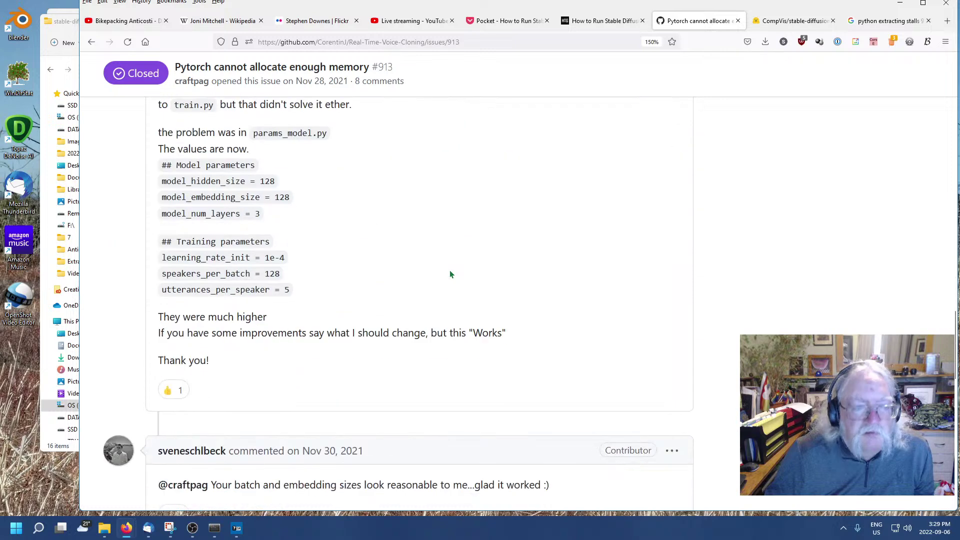
scroll(448, 274, "down", 3)
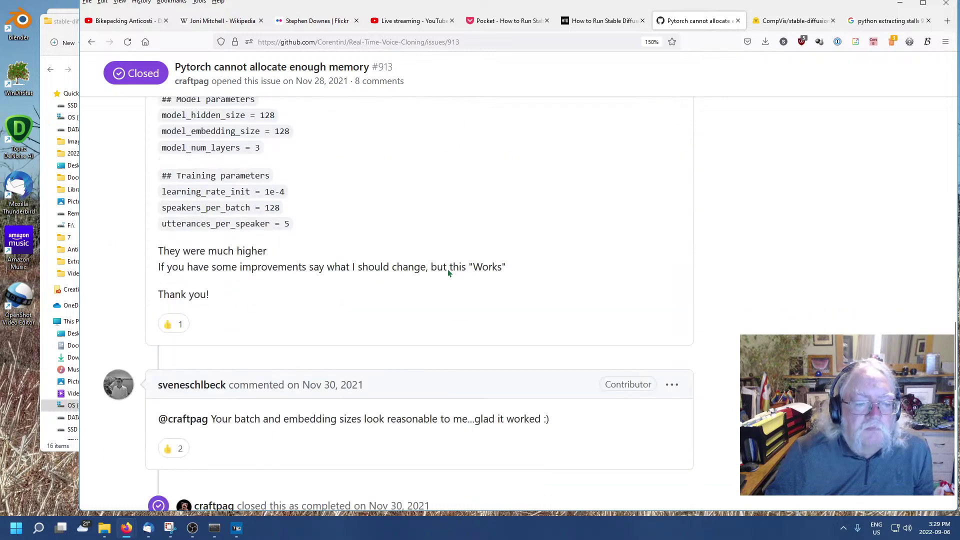
scroll(448, 273, "up", 6)
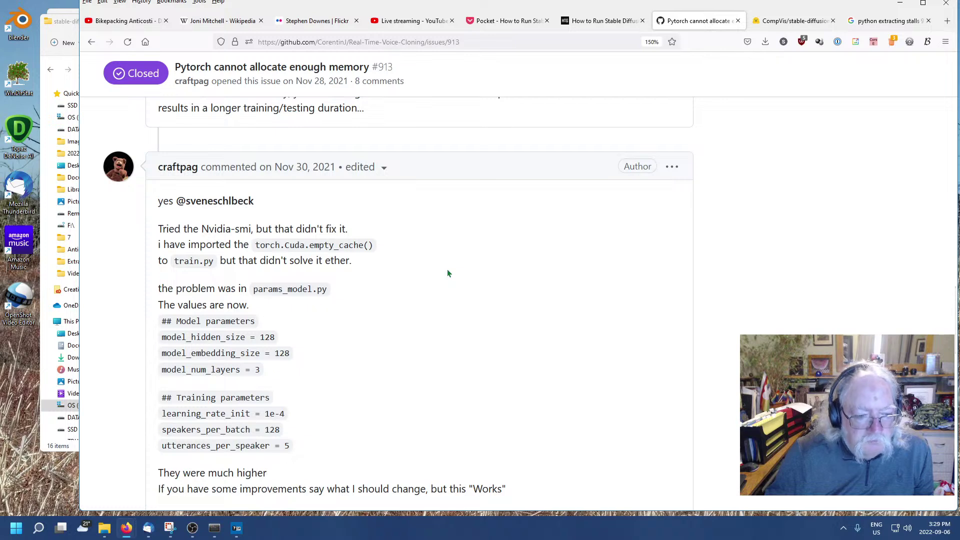
scroll(446, 274, "down", 5)
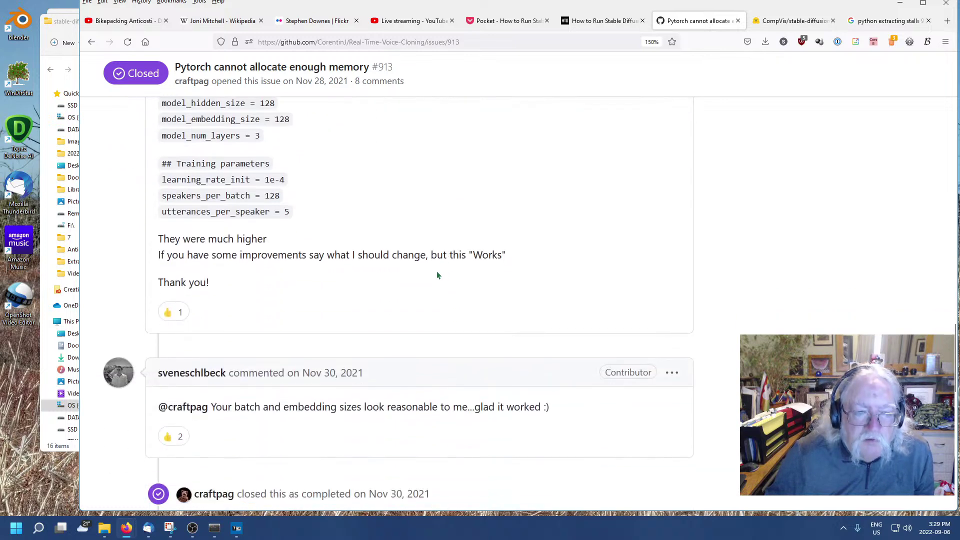
scroll(382, 299, "down", 8)
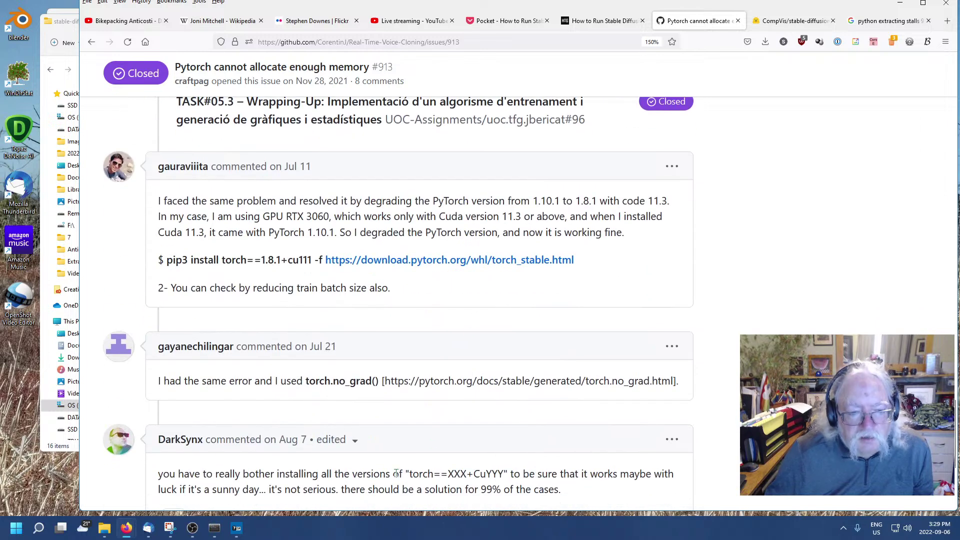
left_click(214, 529)
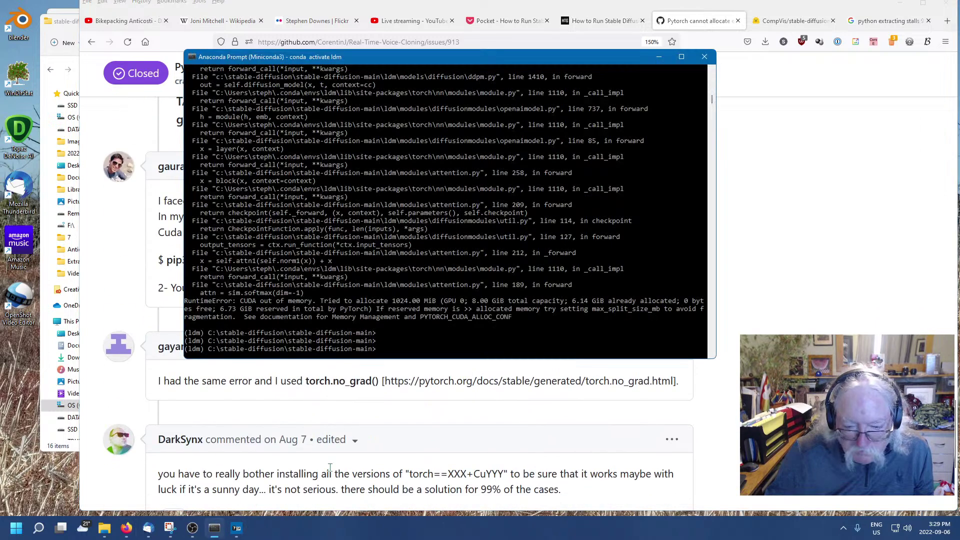
Rerun the previous txt2img.py cat-portrait command with --n_iter 5 and --n_samples 1.
key("Up")
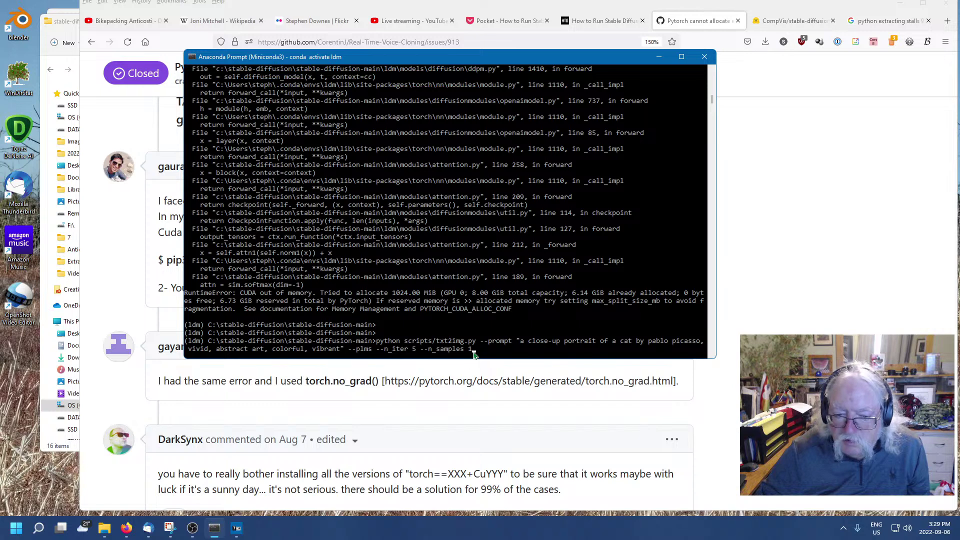
key("Return")
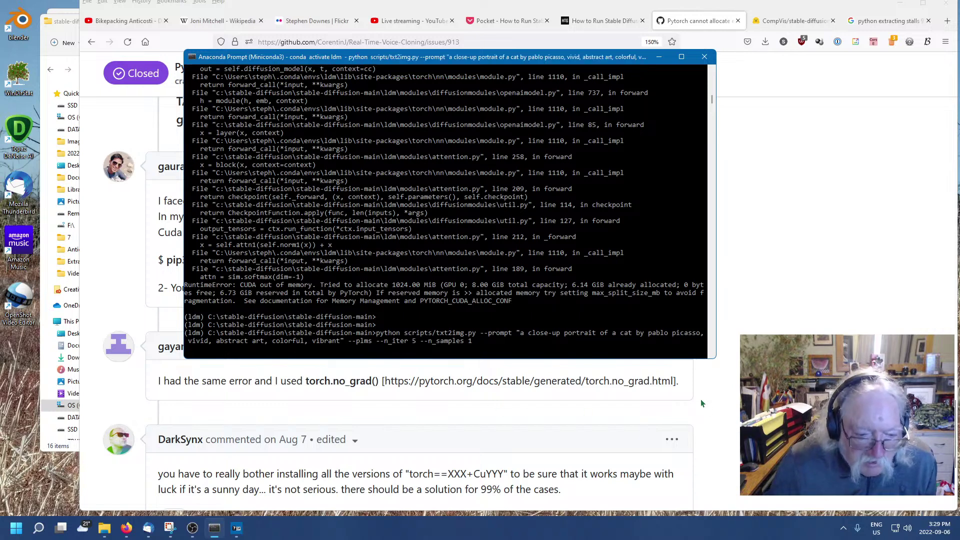
left_click(725, 404)
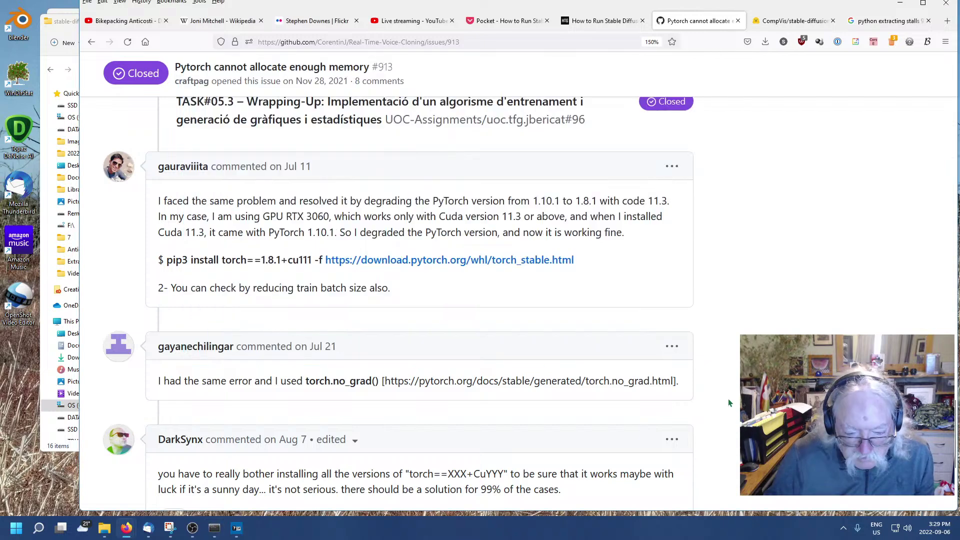
From the Google results, open the discuss.pytorch.org thread 'Keep getting CUDA OOM error'.
scroll(729, 398, "down", 4)
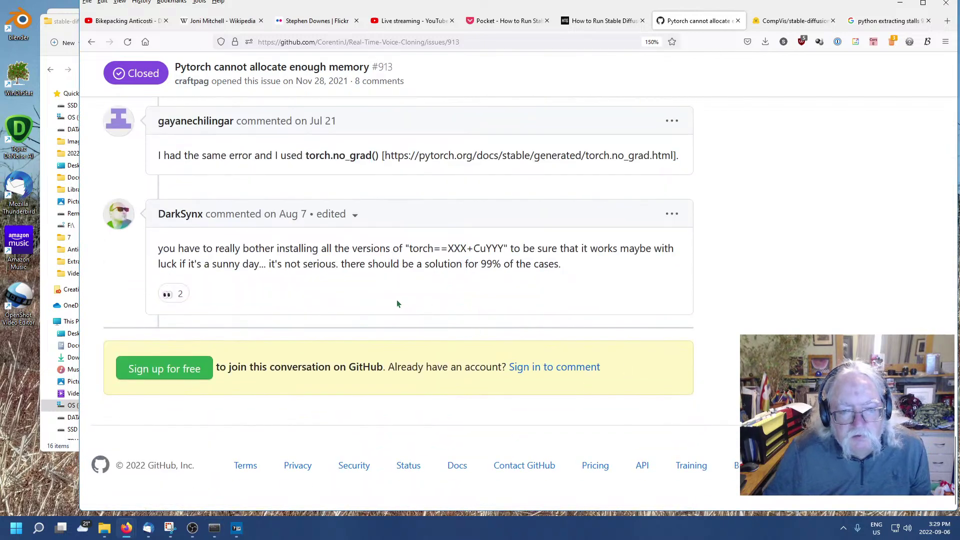
scroll(397, 299, "up", 4)
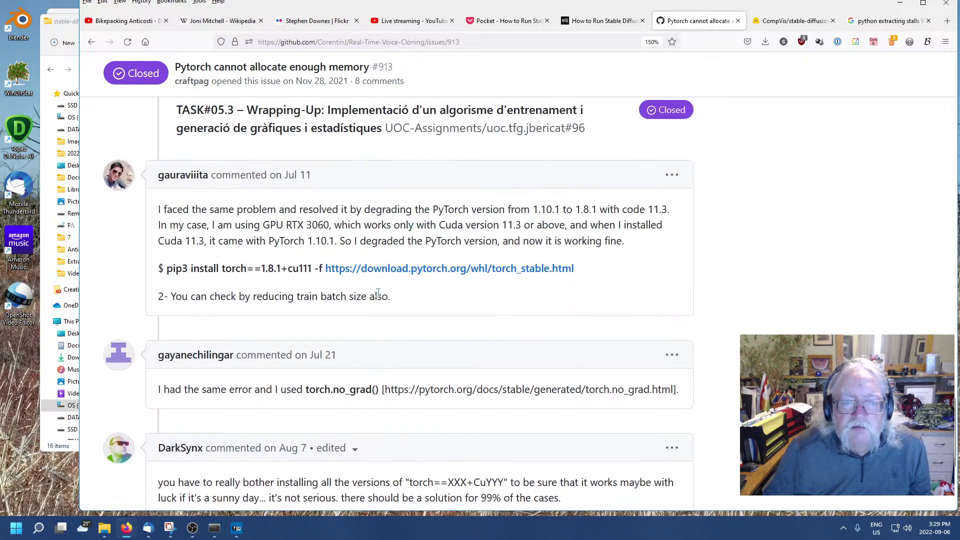
left_click(91, 42)
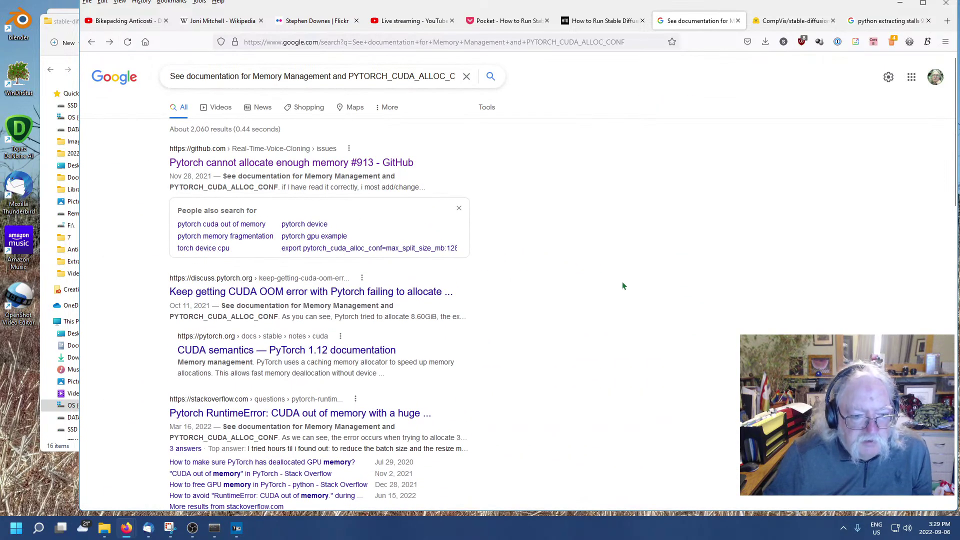
scroll(622, 285, "down", 2)
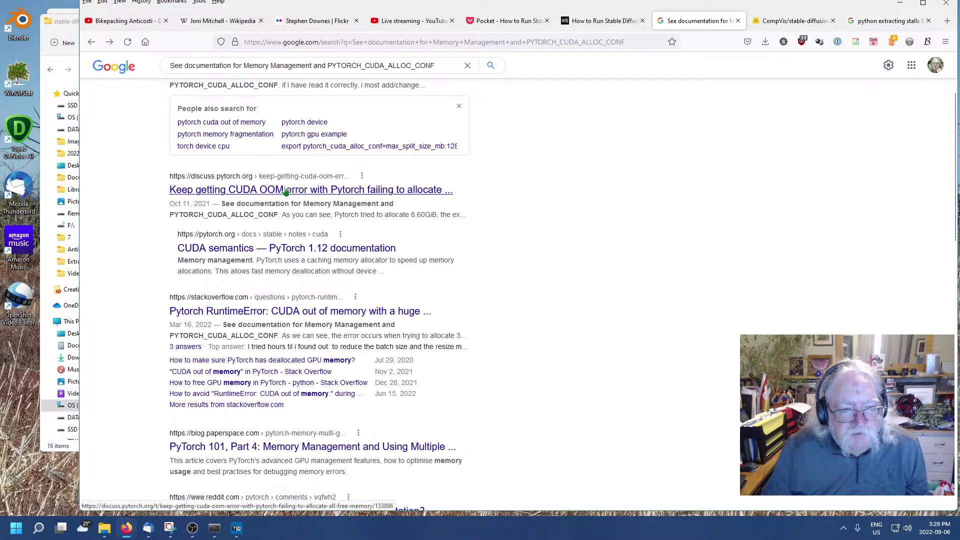
left_click(286, 190)
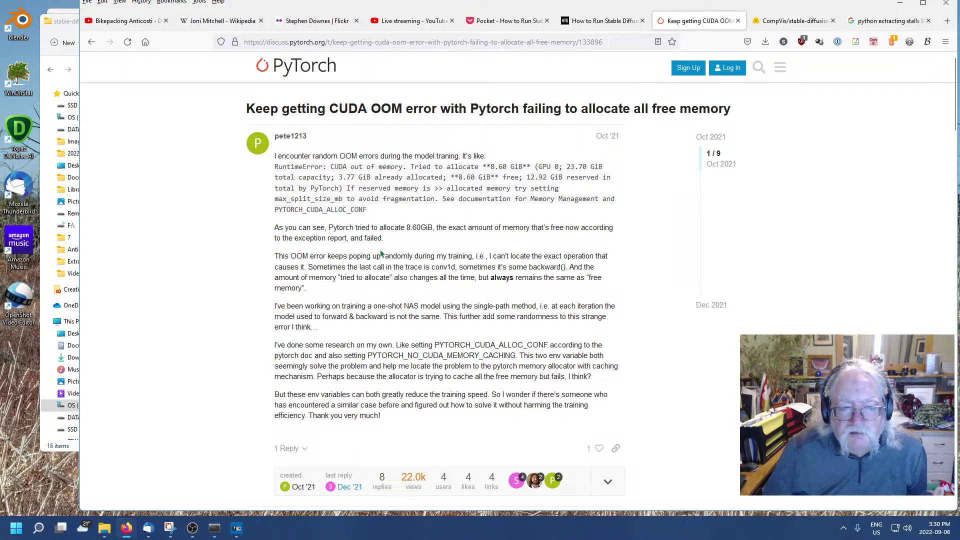
Read the forum thread's replies all the way down to the final one.
scroll(382, 257, "down", 3)
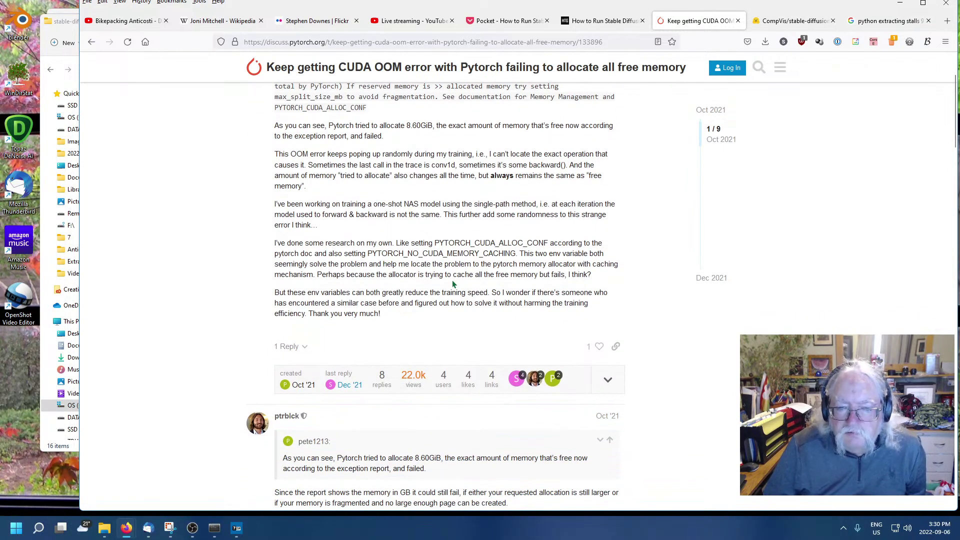
scroll(453, 278, "down", 4)
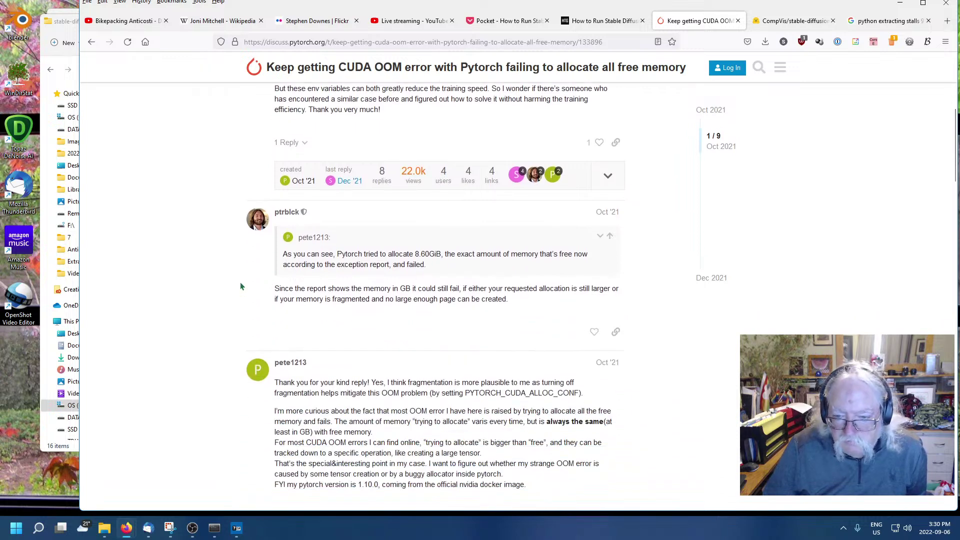
scroll(240, 287, "down", 2)
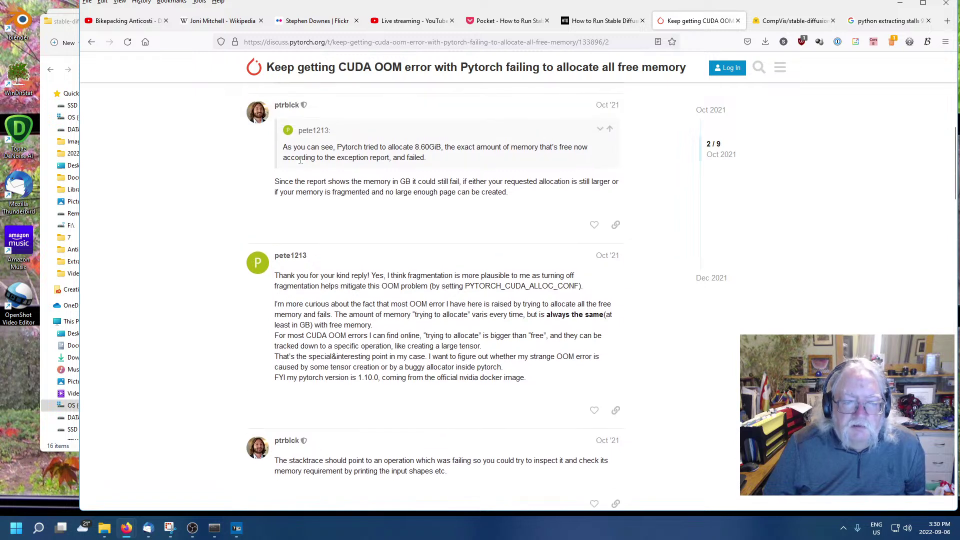
scroll(268, 188, "down", 3)
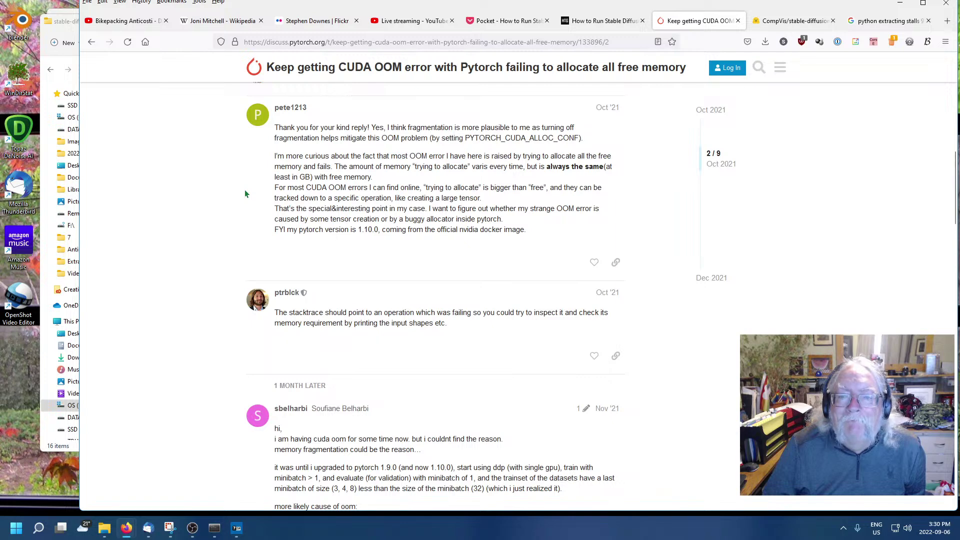
scroll(245, 194, "down", 4)
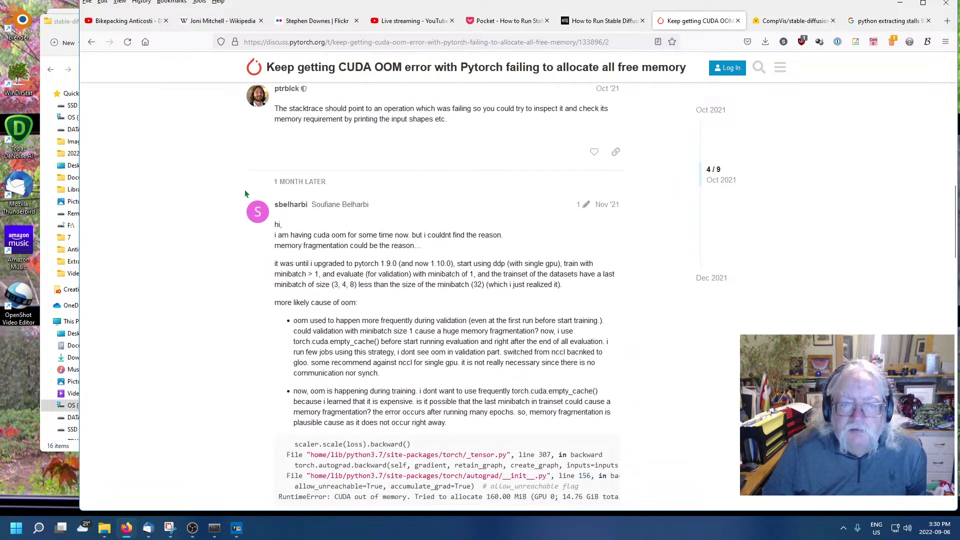
scroll(213, 178, "down", 2)
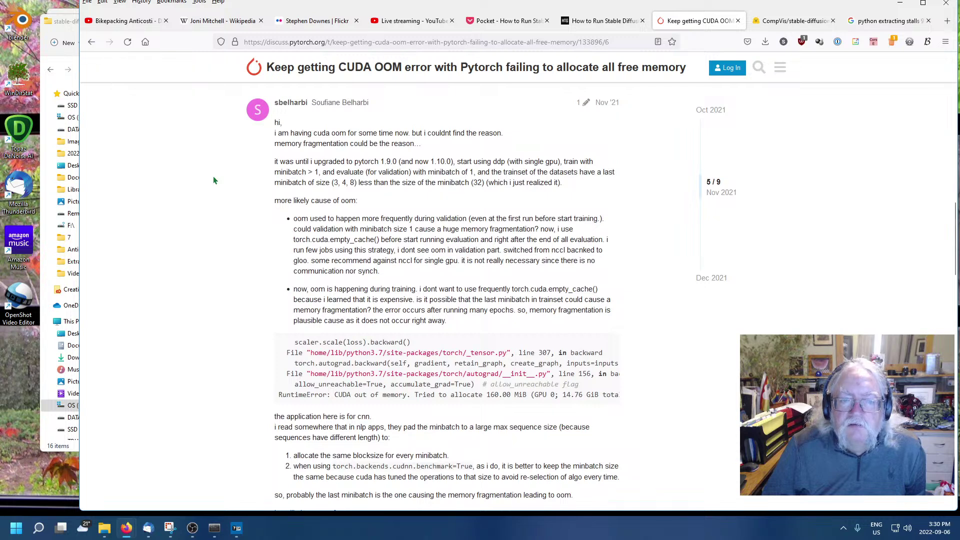
scroll(214, 180, "down", 3)
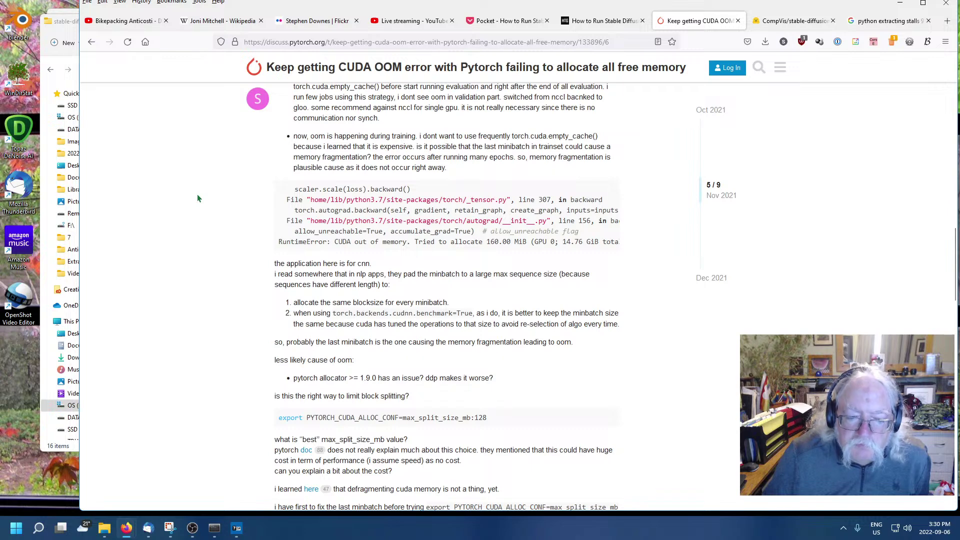
scroll(197, 197, "down", 4)
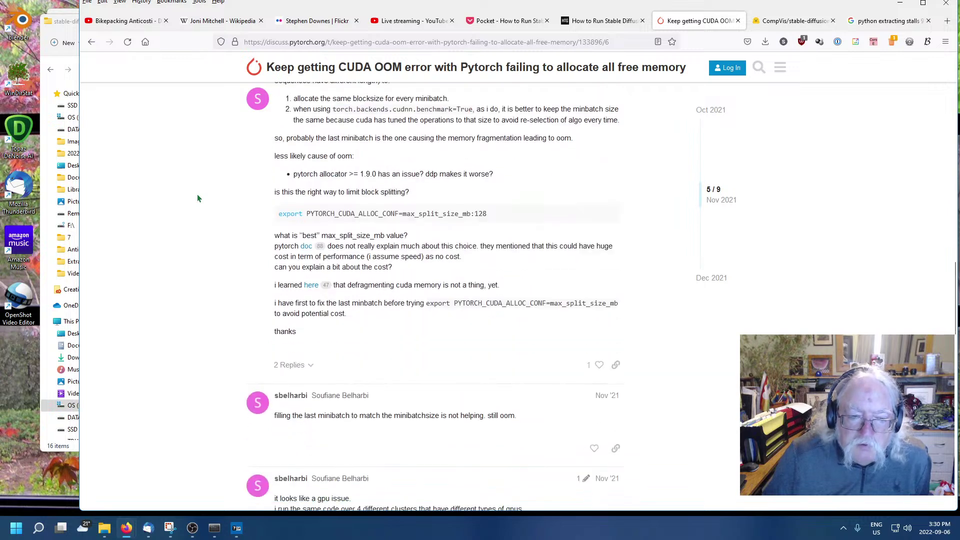
scroll(196, 198, "down", 7)
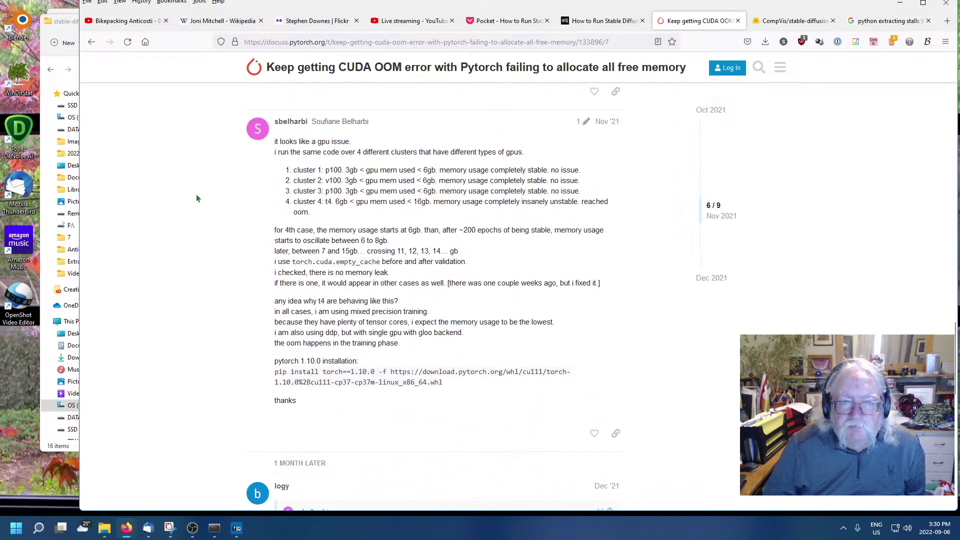
scroll(197, 199, "down", 2)
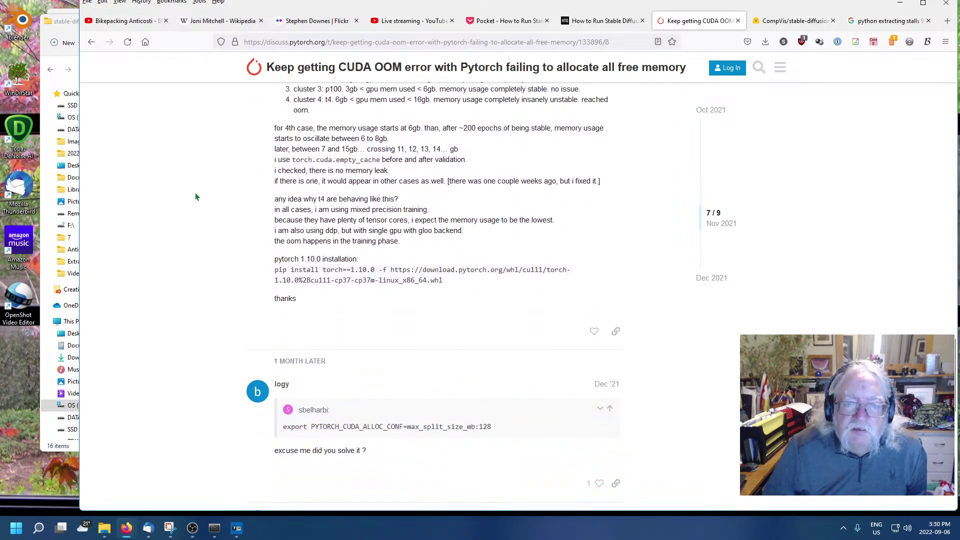
scroll(196, 196, "down", 2)
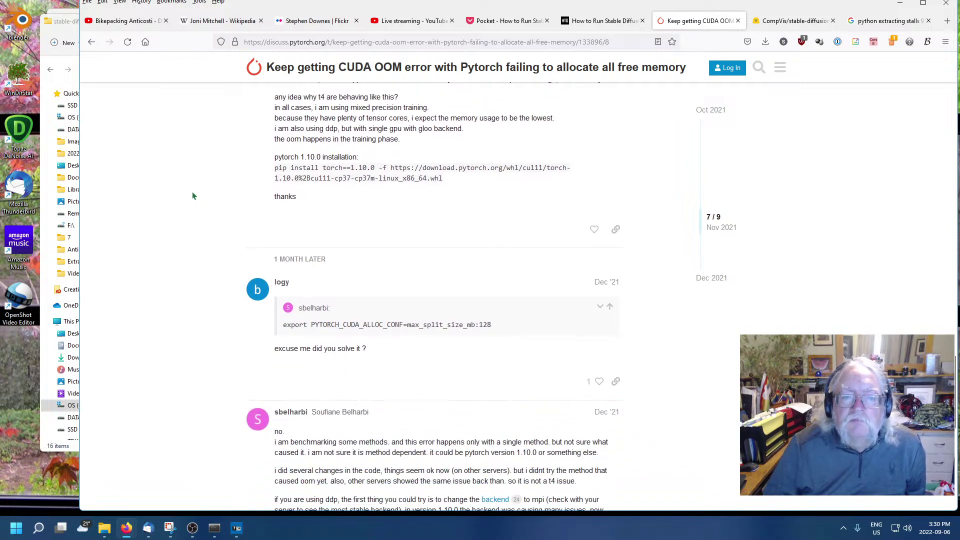
scroll(190, 201, "down", 6)
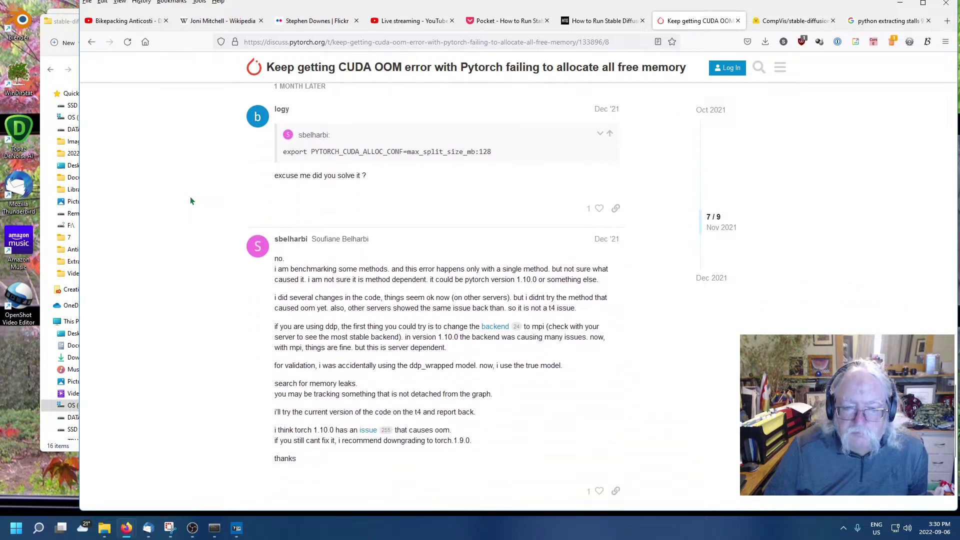
scroll(191, 200, "down", 3)
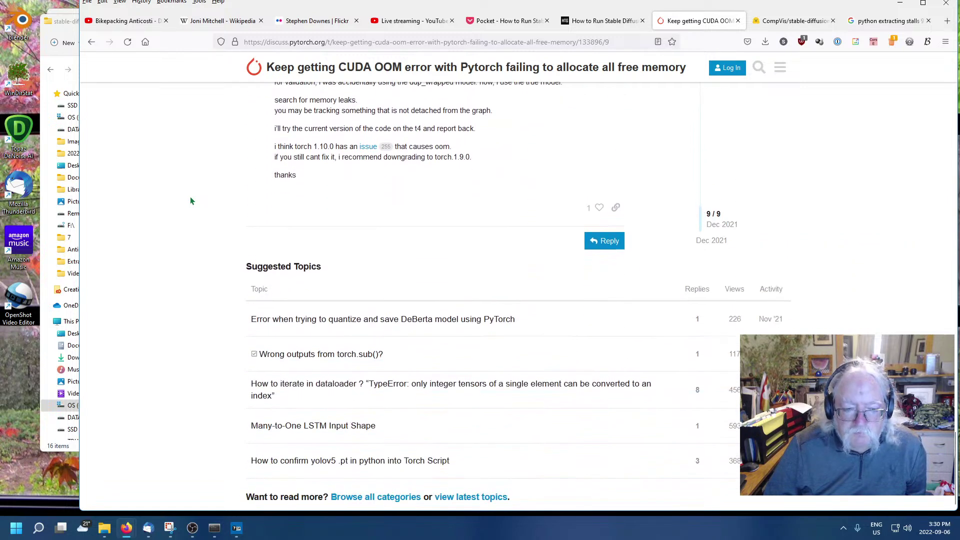
From the Google results, open the Stack Overflow question 'Pytorch RuntimeError: CUDA out of memory with a huge amount of free memory'.
left_click(92, 42)
scroll(597, 320, "down", 3)
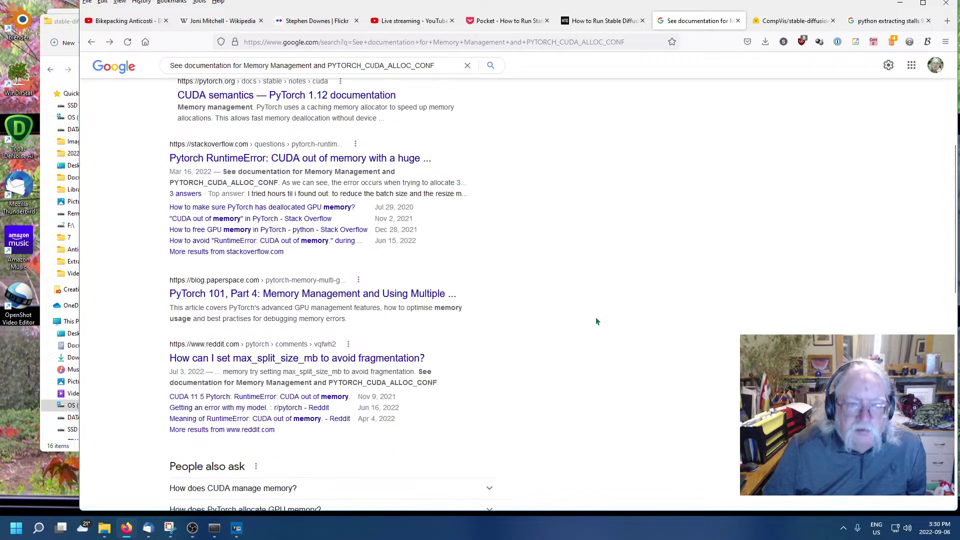
left_click(340, 158)
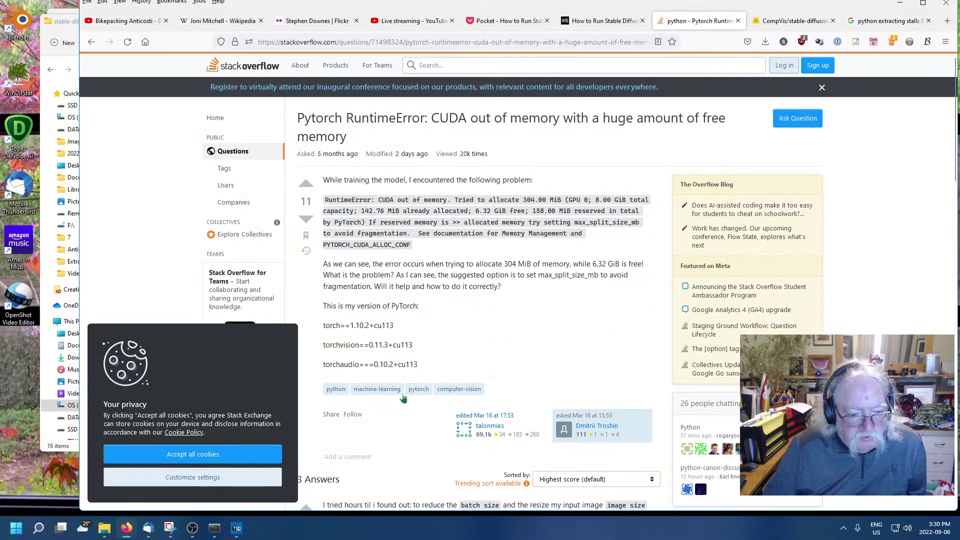
Accept all cookies and read through the question and its 3 answers.
left_click(193, 455)
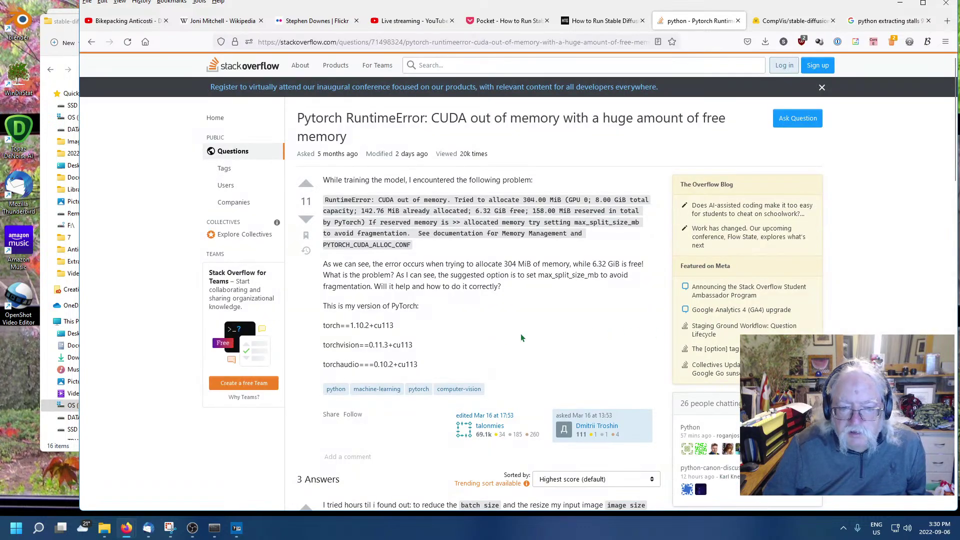
scroll(540, 328, "down", 5)
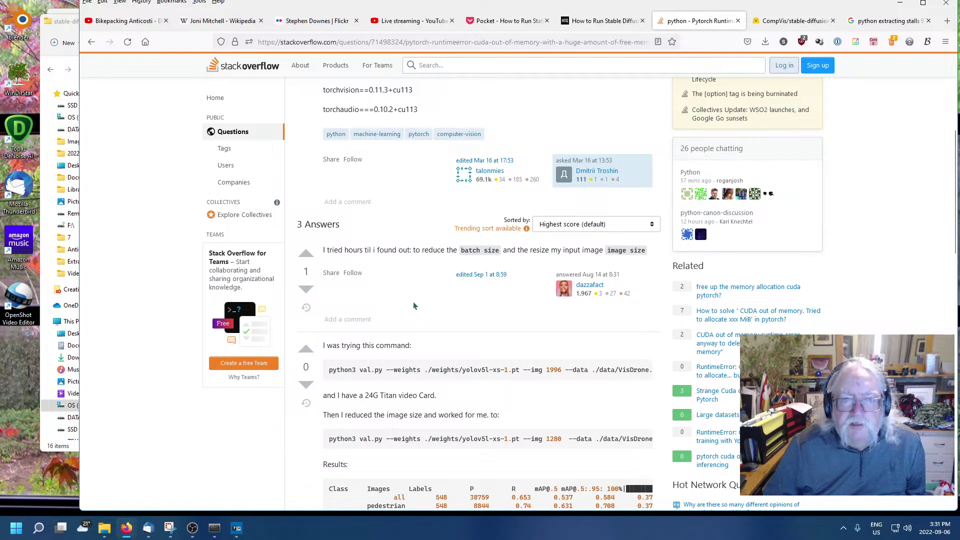
scroll(413, 302, "up", 4)
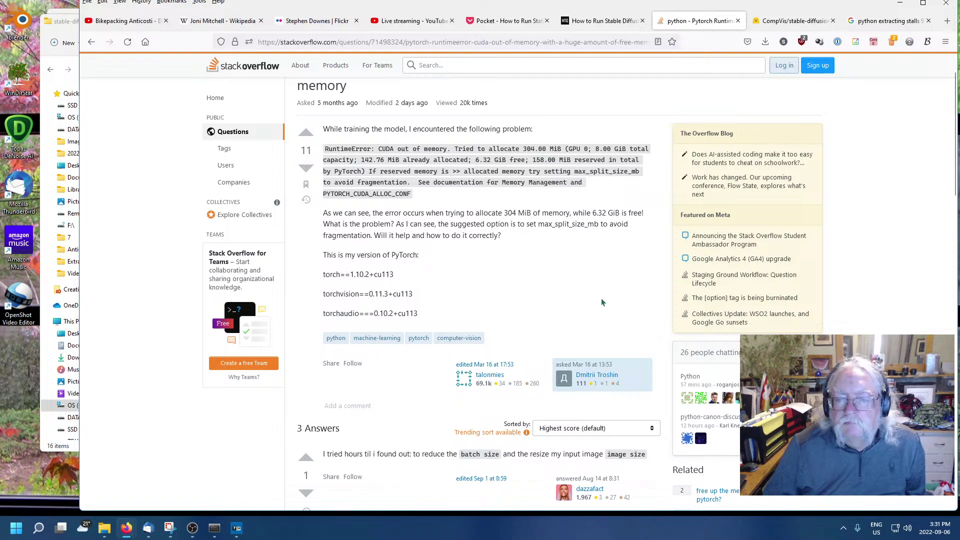
scroll(486, 258, "down", 6)
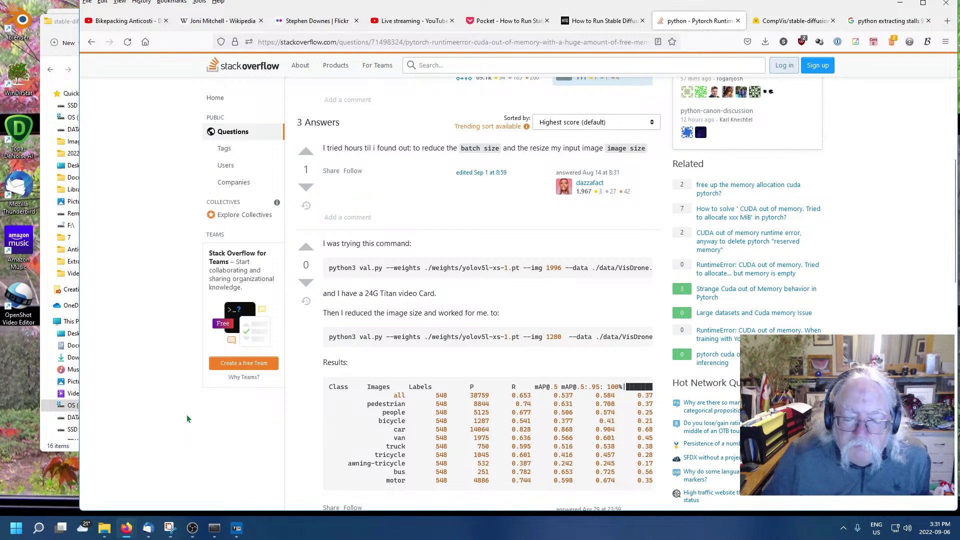
scroll(187, 415, "down", 2)
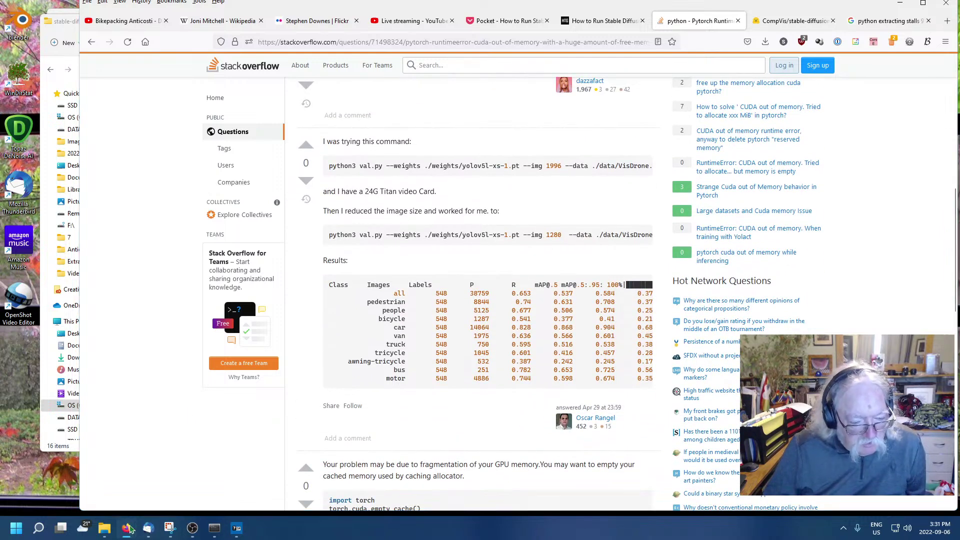
Scroll through the Anaconda Prompt traceback showing CUDA out of memory allocating 1024.00 MiB.
left_click(217, 533)
scroll(425, 327, "up", 3)
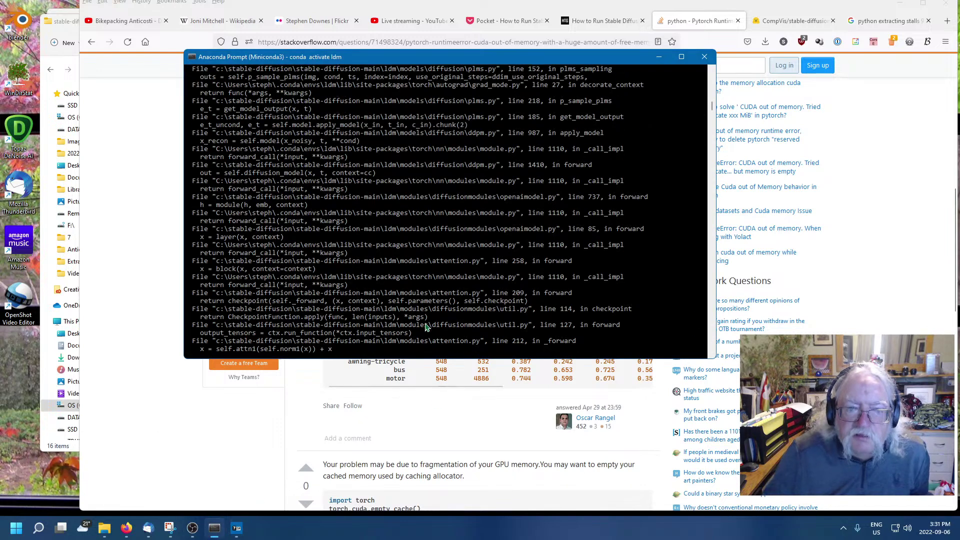
scroll(426, 327, "up", 12)
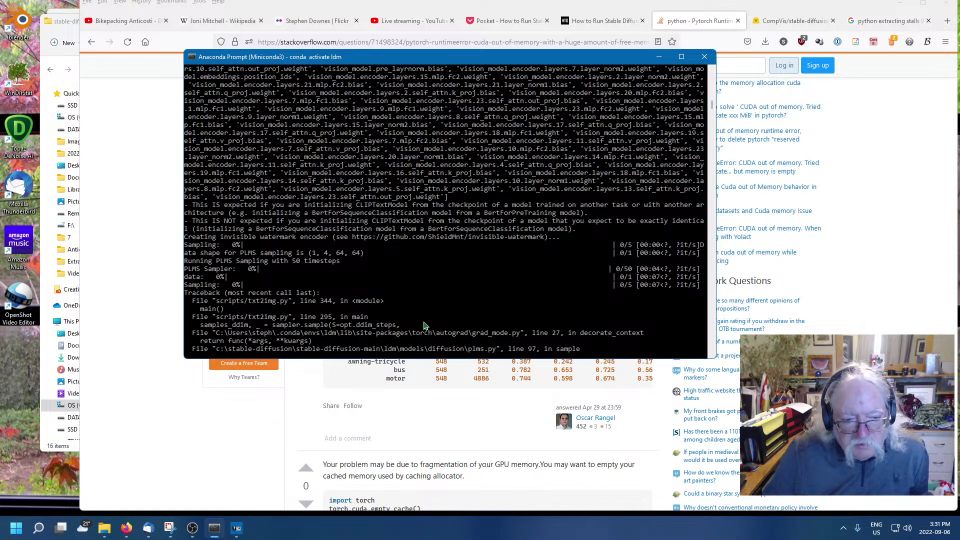
scroll(425, 327, "down", 3)
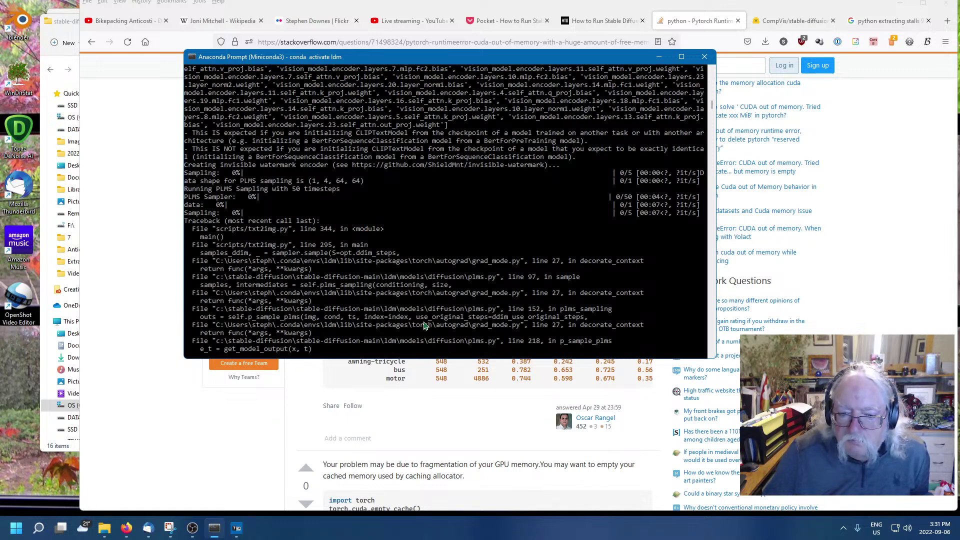
scroll(426, 326, "down", 2)
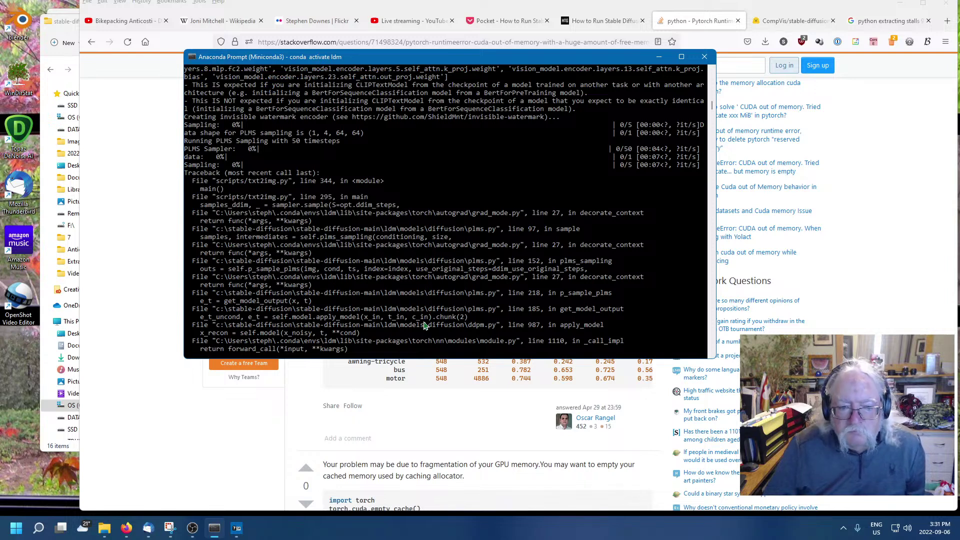
scroll(325, 225, "up", 3)
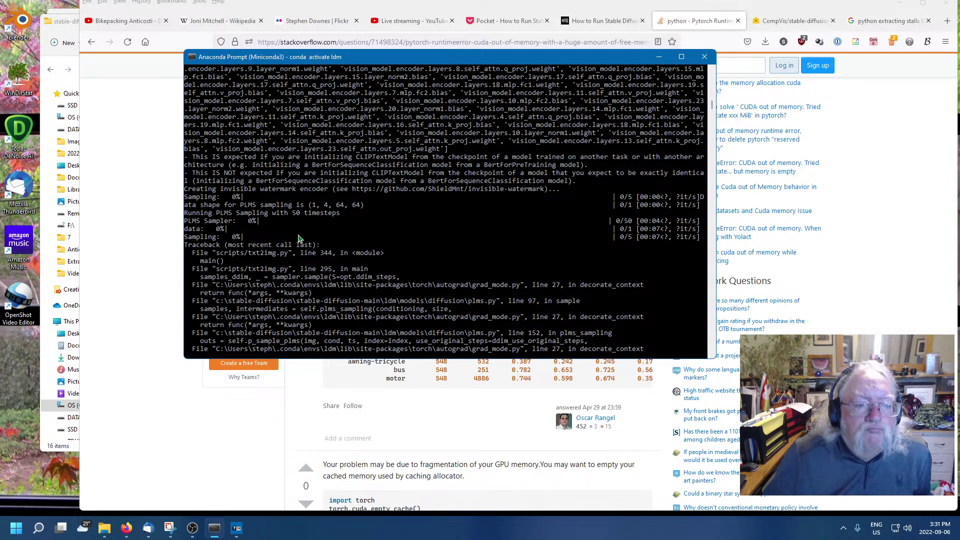
scroll(299, 238, "up", 4)
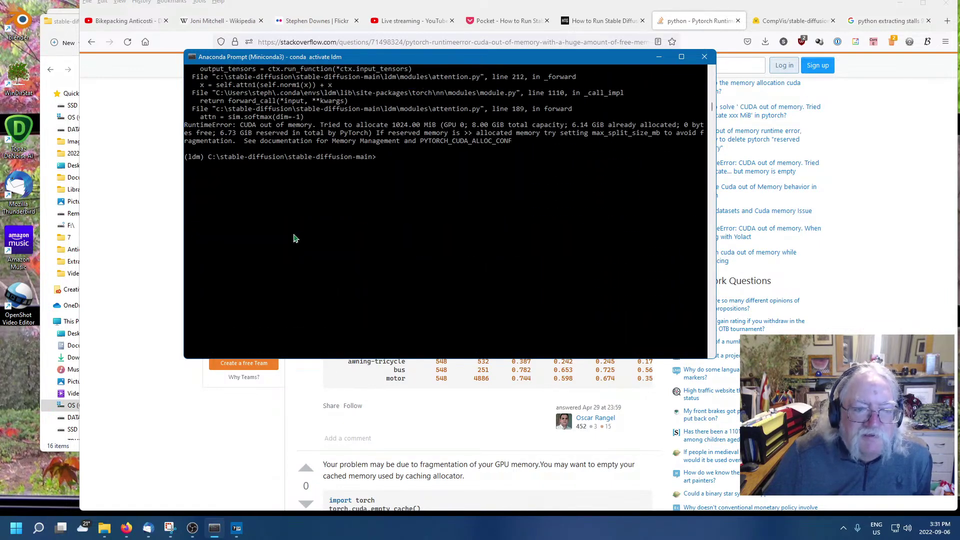
scroll(295, 239, "up", 12)
scroll(290, 238, "up", 5)
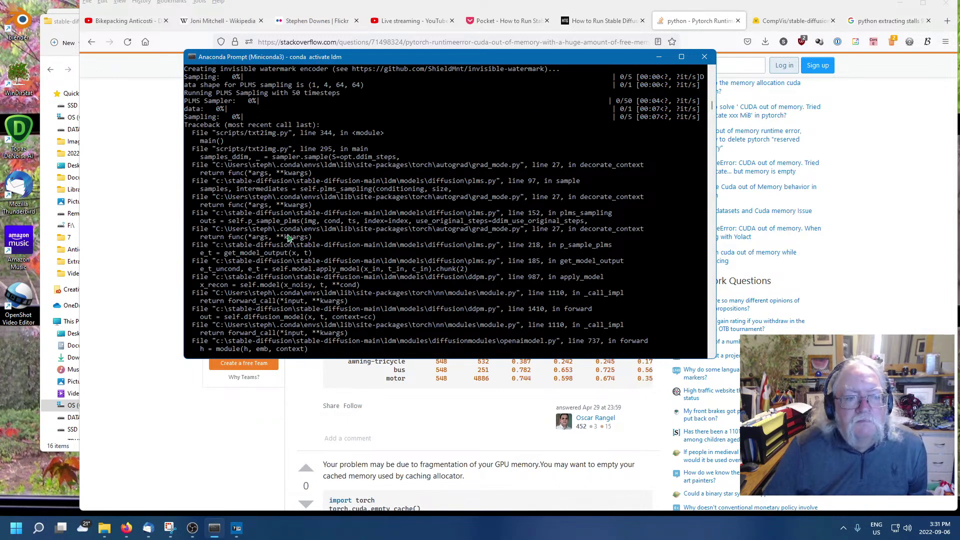
scroll(289, 239, "up", 4)
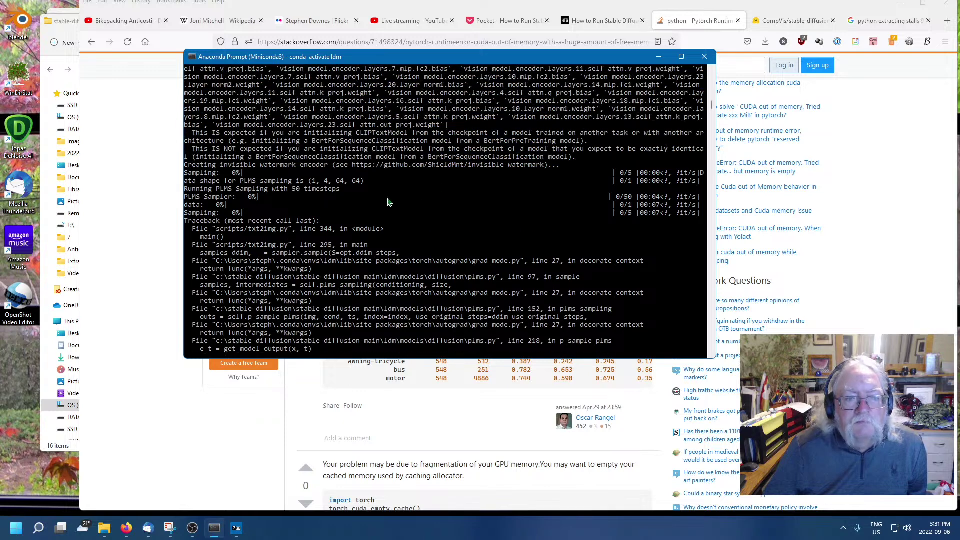
scroll(390, 202, "down", 6)
scroll(388, 206, "down", 6)
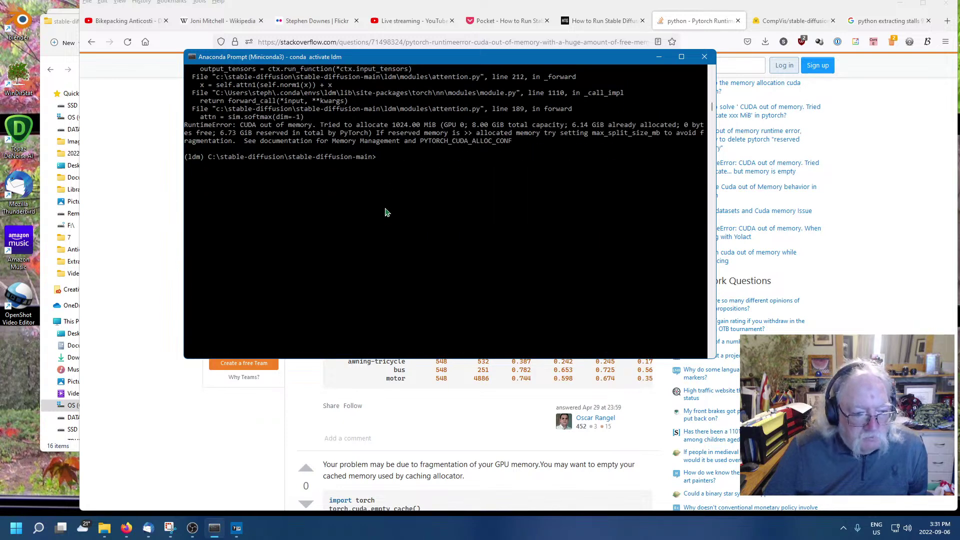
Focus the console and scroll further back up through the earlier traceback output.
left_click(374, 205)
left_click(490, 172)
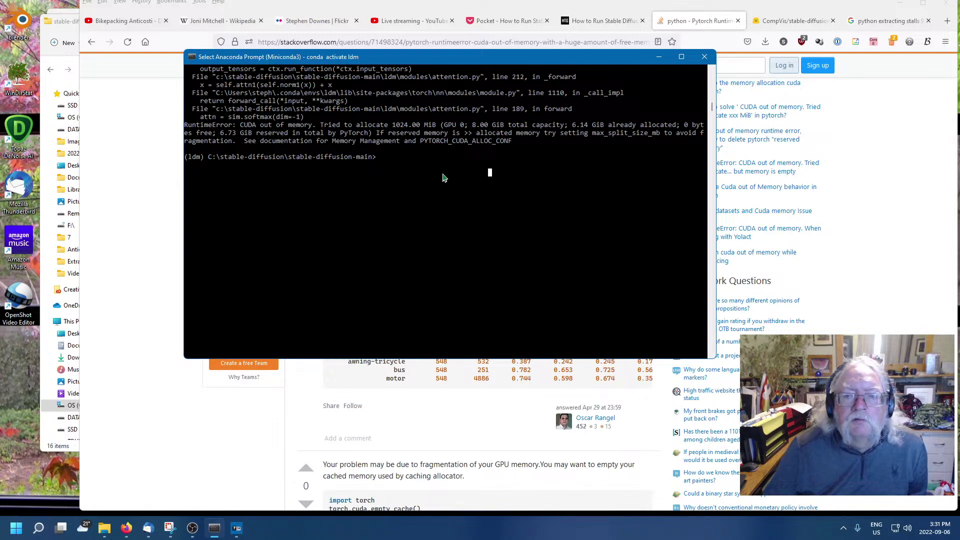
scroll(272, 194, "up", 8)
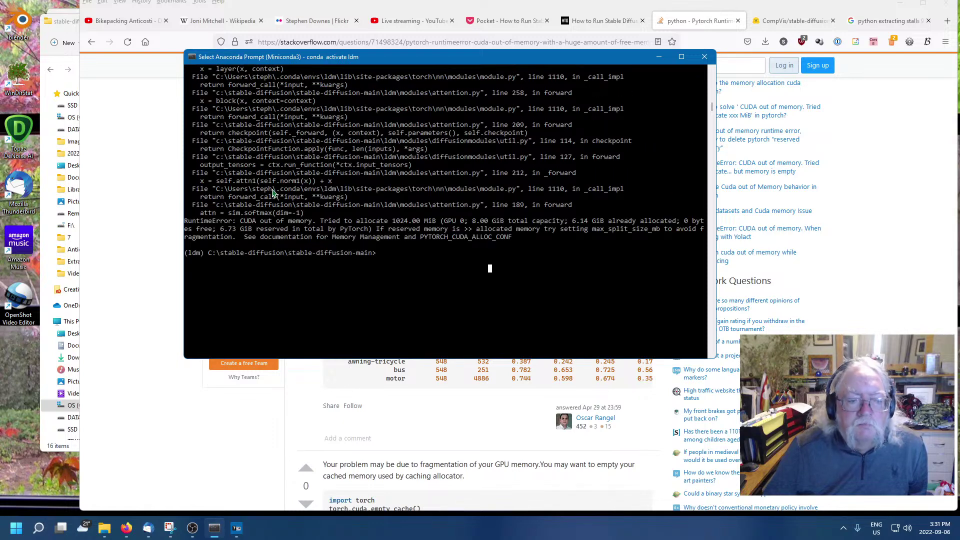
scroll(273, 194, "up", 10)
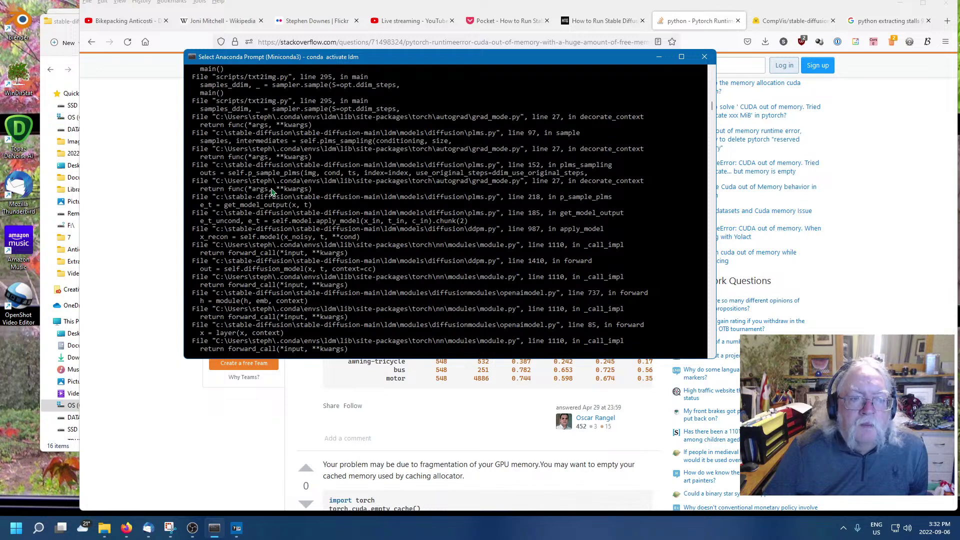
scroll(273, 194, "up", 2)
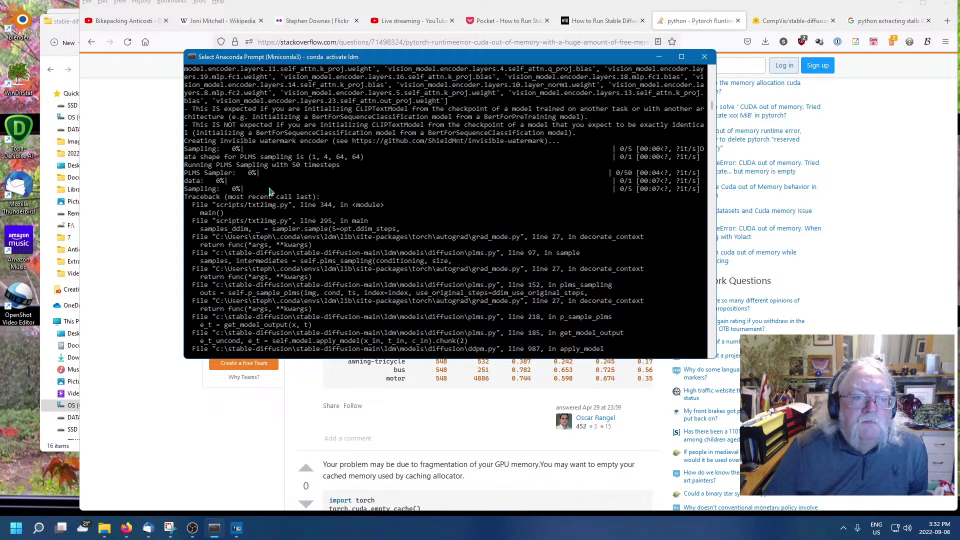
scroll(271, 191, "up", 10)
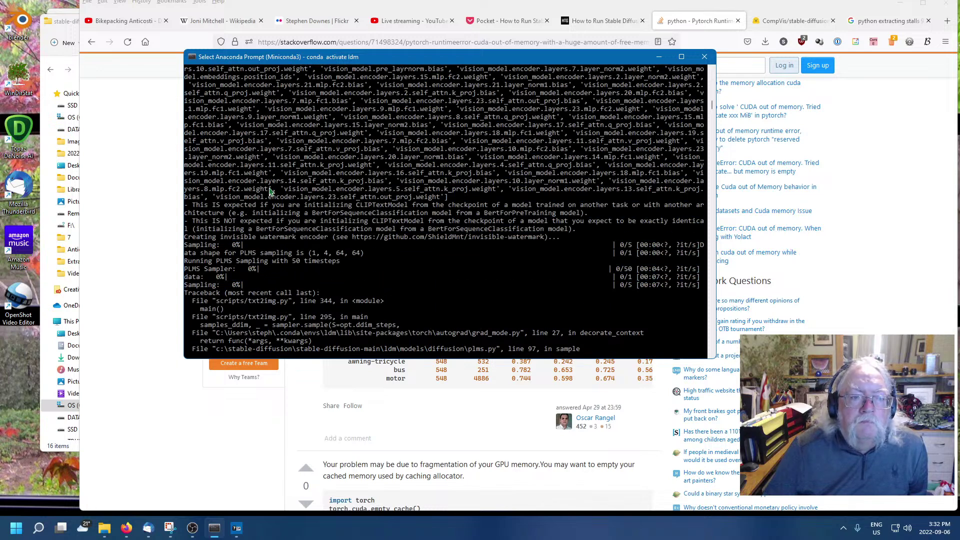
scroll(270, 192, "up", 10)
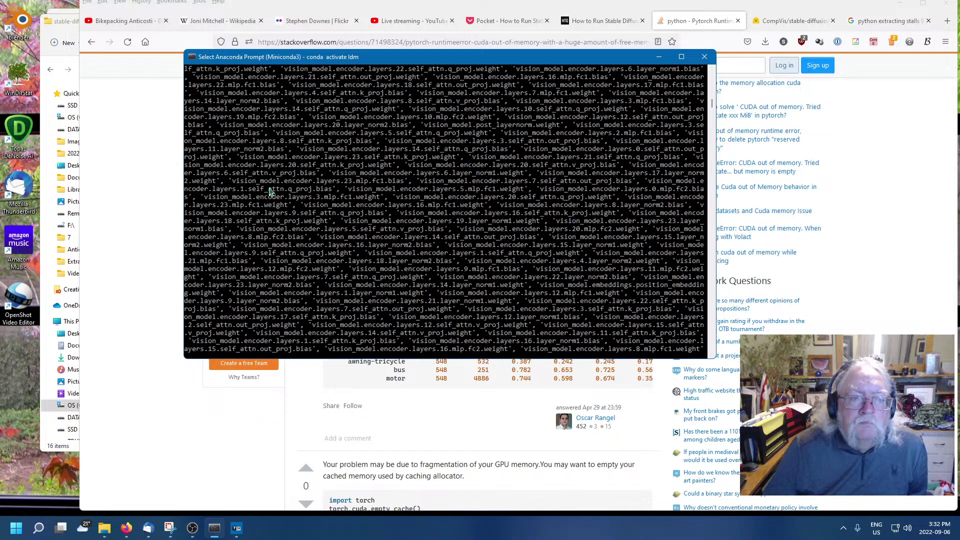
Scroll back to the txt2img cat-portrait command and mark it and the DiffusionWrapper line.
scroll(270, 192, "up", 10)
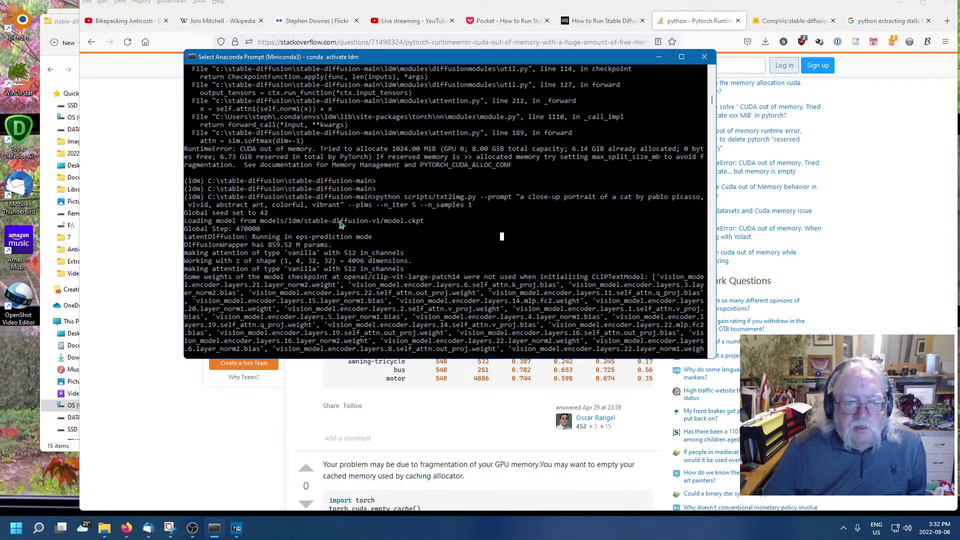
scroll(419, 261, "up", 1)
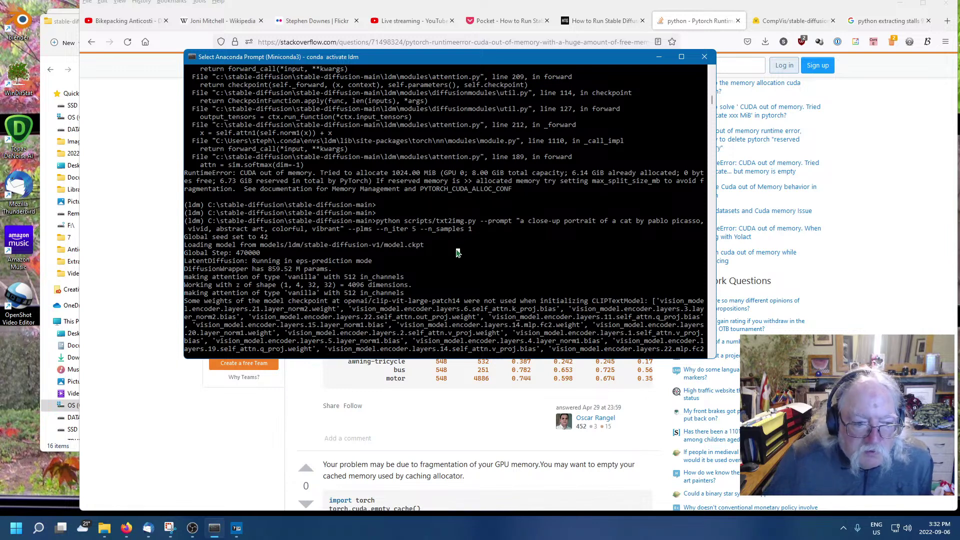
left_click(437, 222)
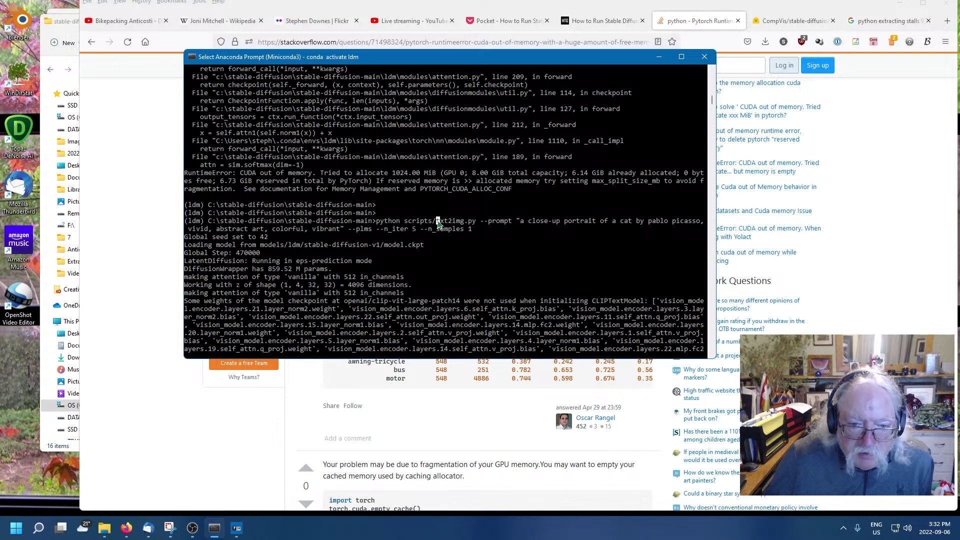
left_click(458, 271)
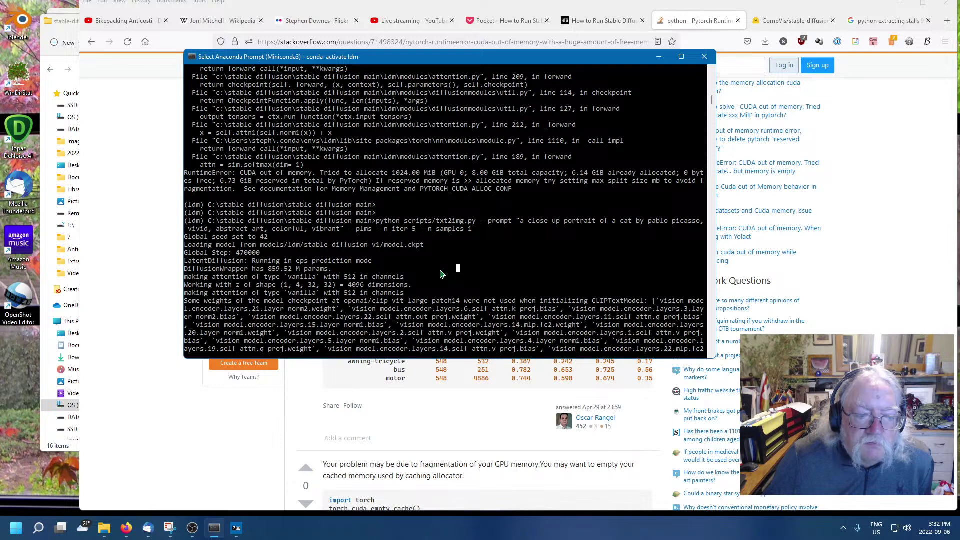
Scan the output again, then return to the Stack Overflow torch.cuda.empty_cache() answer.
scroll(441, 274, "down", 2)
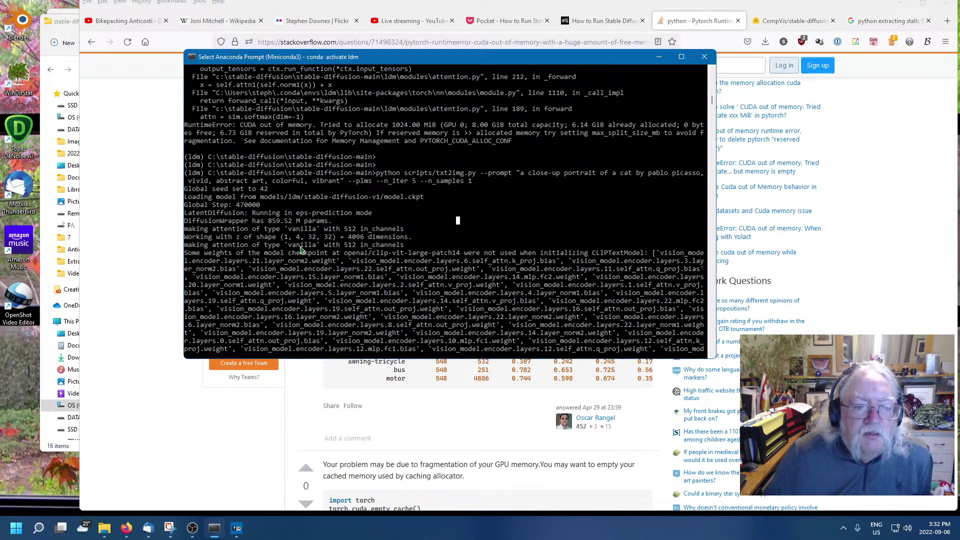
scroll(335, 251, "down", 1)
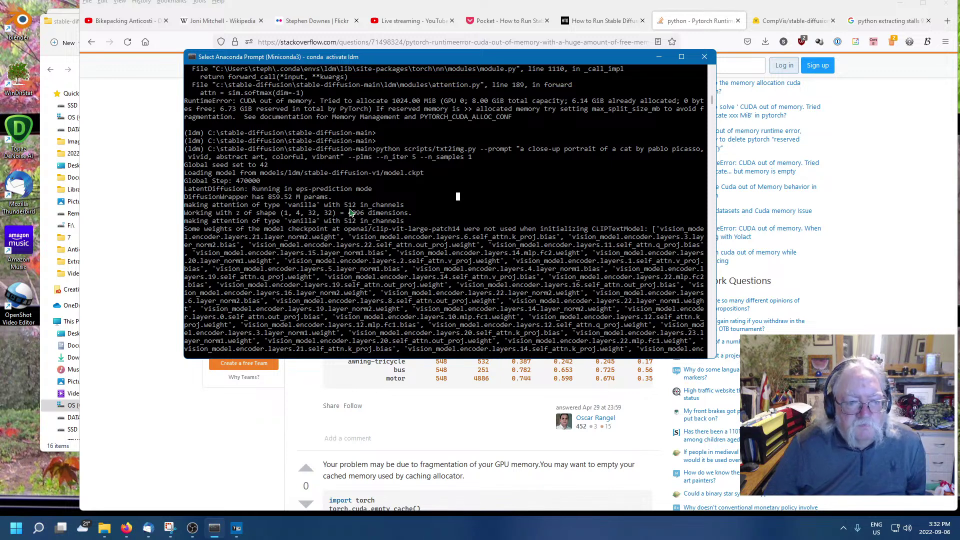
scroll(356, 234, "down", 1)
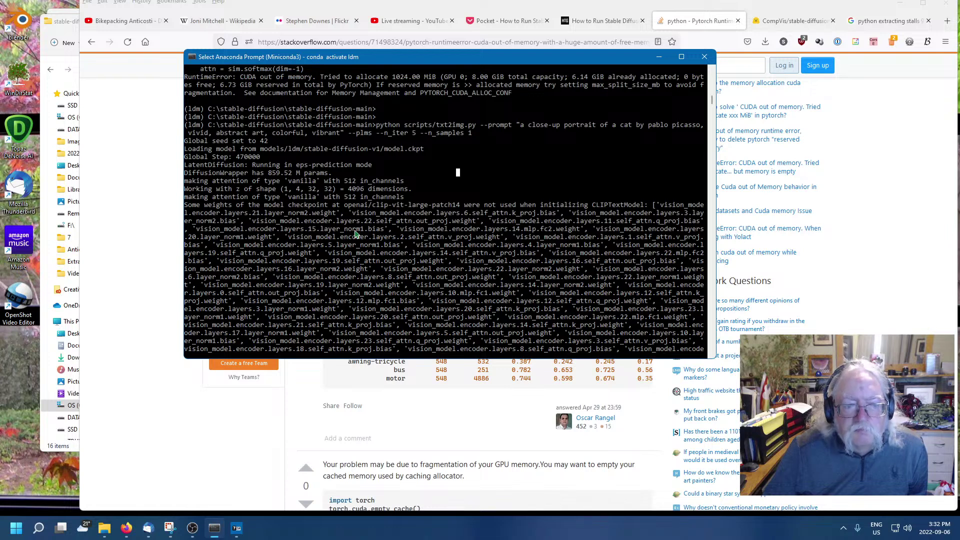
scroll(356, 234, "up", 2)
scroll(356, 234, "up", 1)
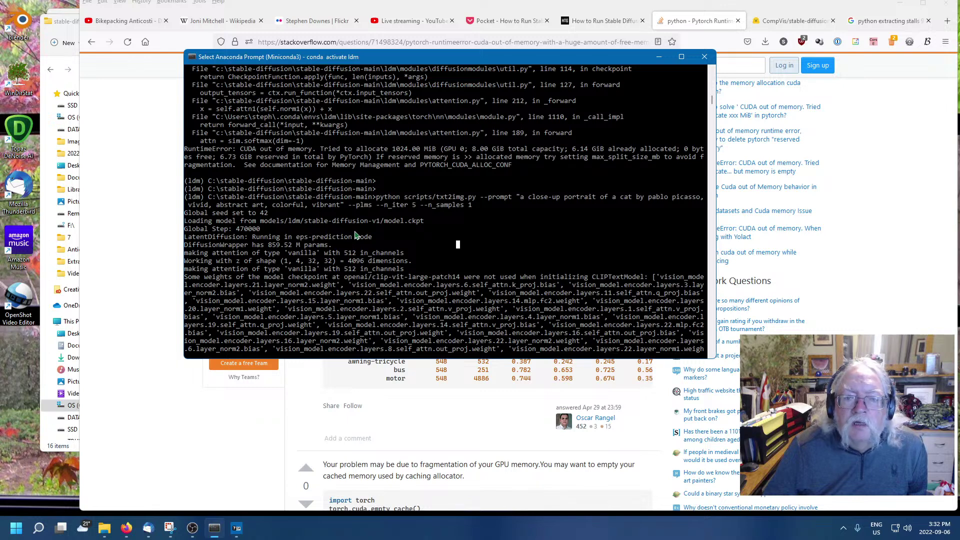
left_click(157, 276)
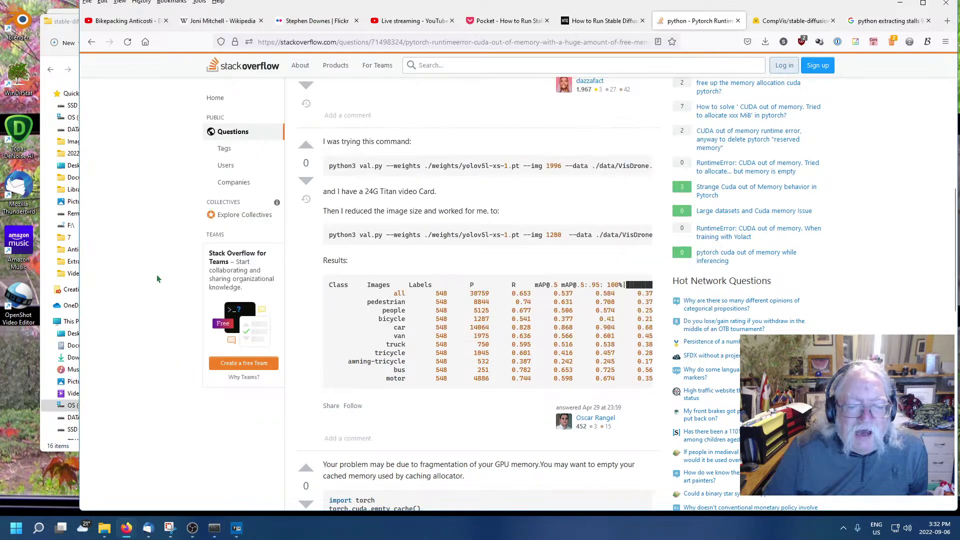
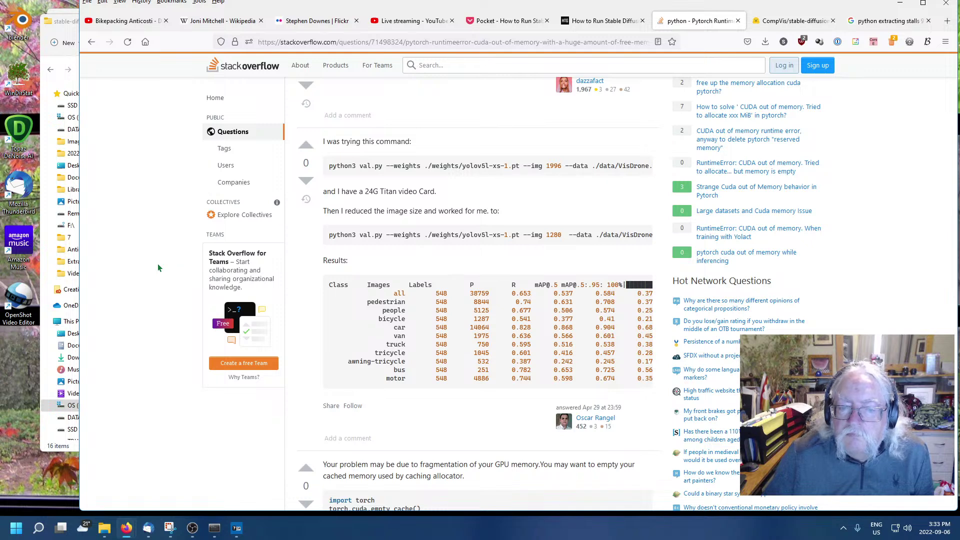
Scroll up and down through the Stack Overflow torch.cuda.empty_cache() answers once more.
scroll(433, 324, "down", 5)
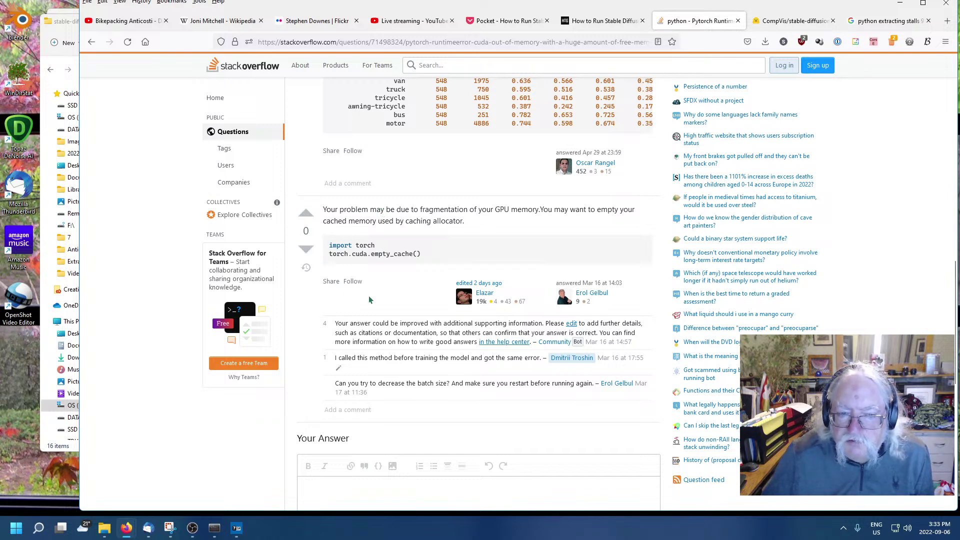
scroll(368, 299, "down", 2)
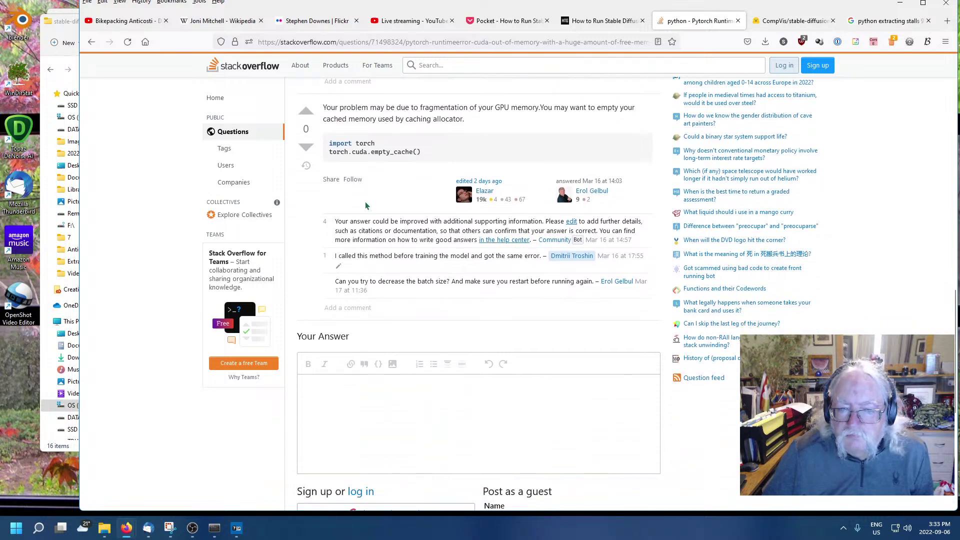
scroll(365, 204, "down", 4)
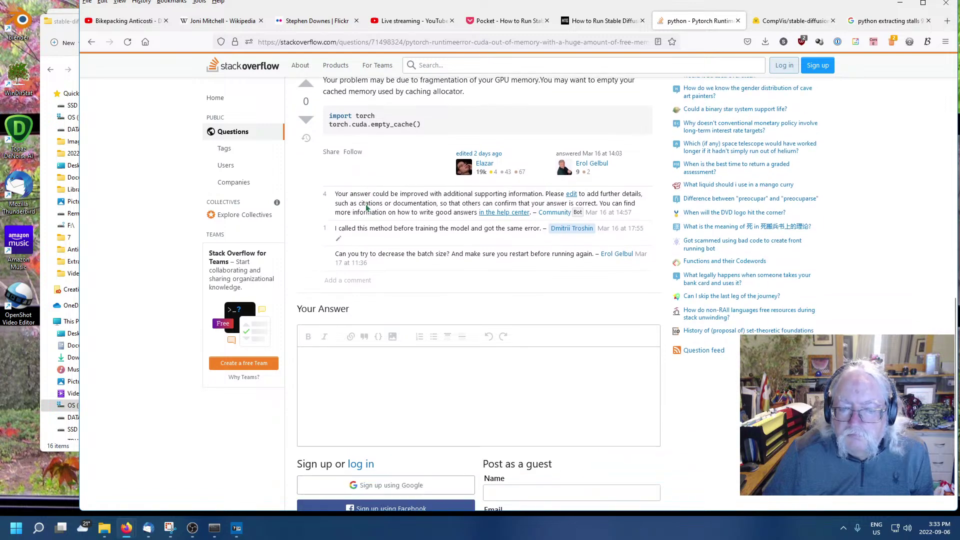
scroll(365, 204, "up", 7)
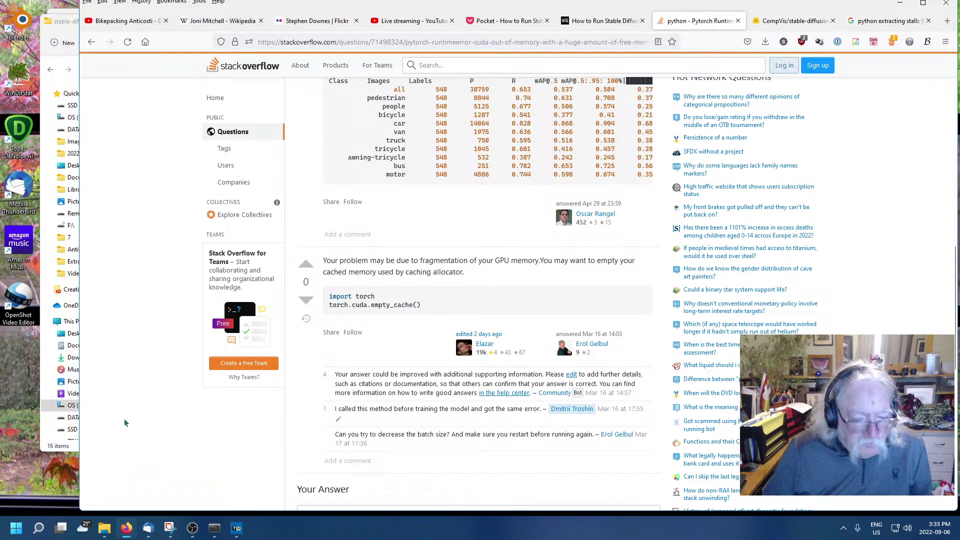
scroll(465, 369, "up", 4)
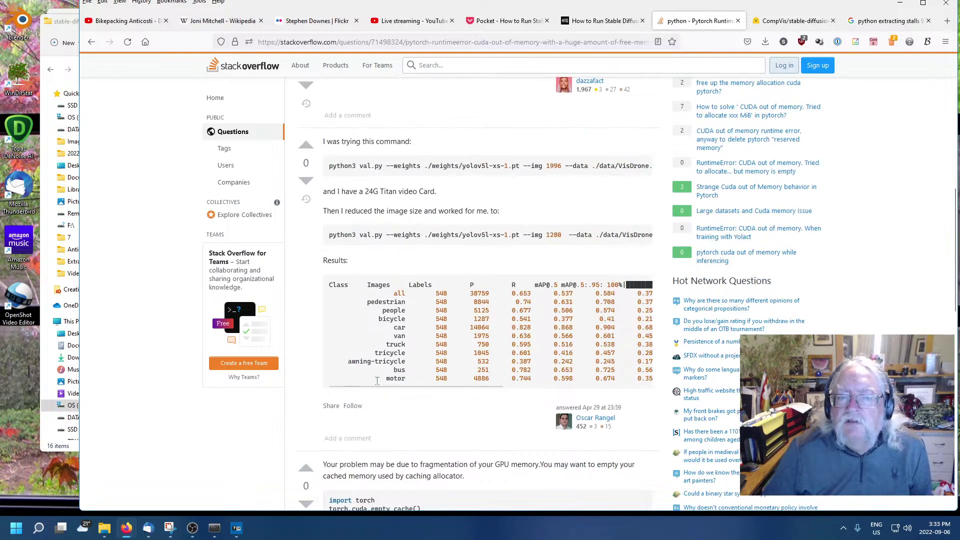
scroll(377, 382, "down", 2)
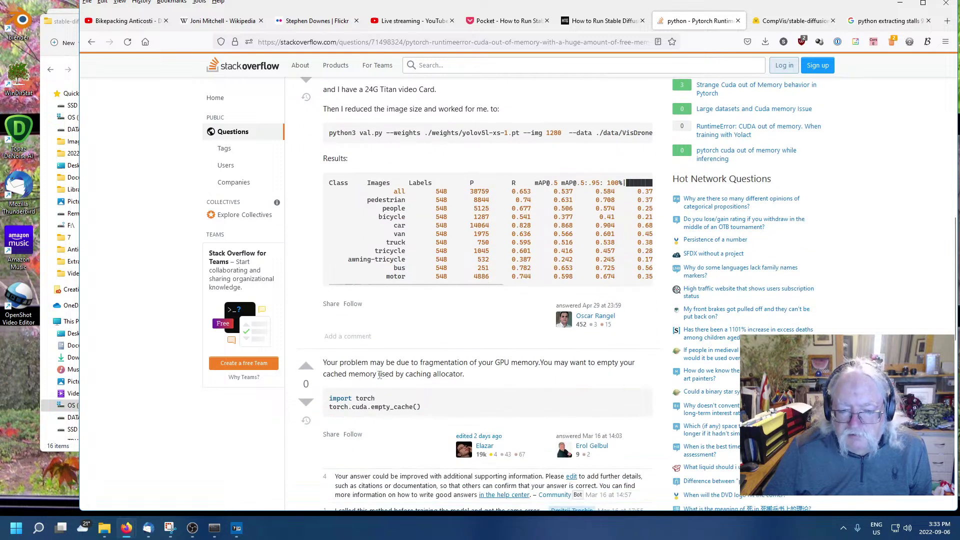
scroll(368, 374, "up", 5)
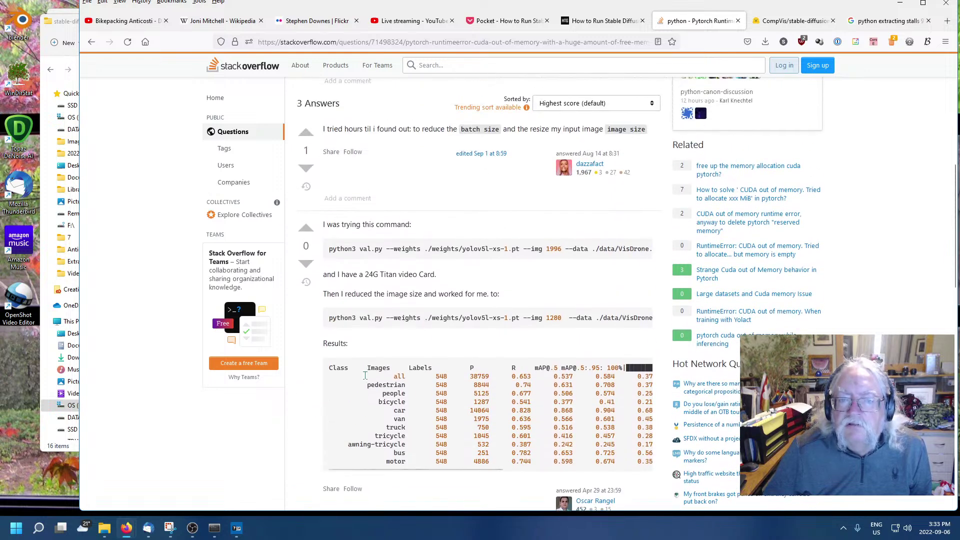
scroll(364, 381, "up", 6)
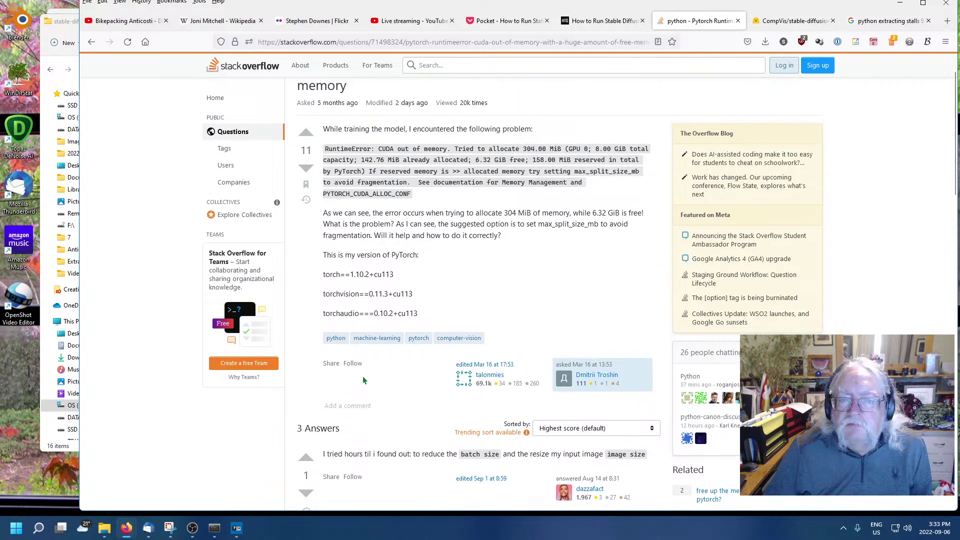
scroll(362, 380, "up", 1)
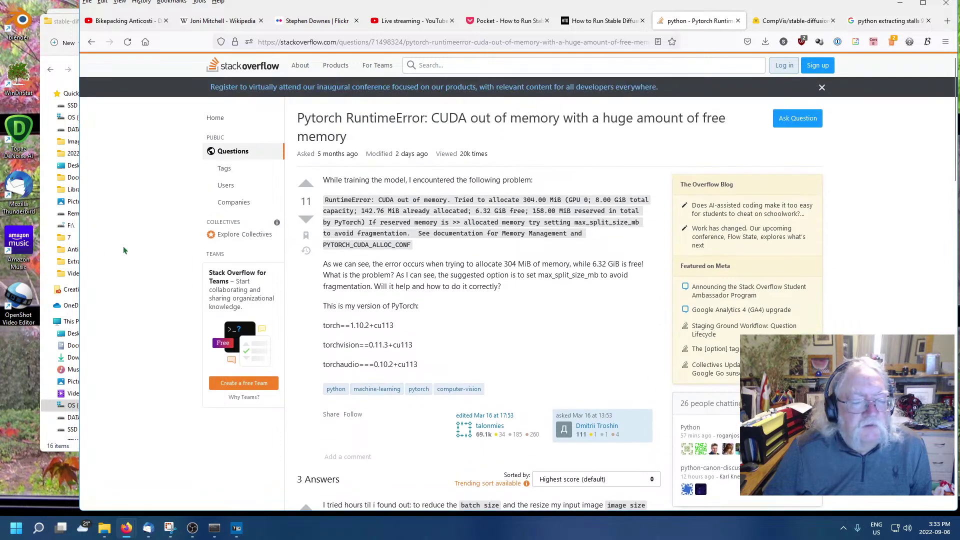
Search Google for 'how much memory on nvdia card' and open the Computer Hope result.
left_click(906, 22)
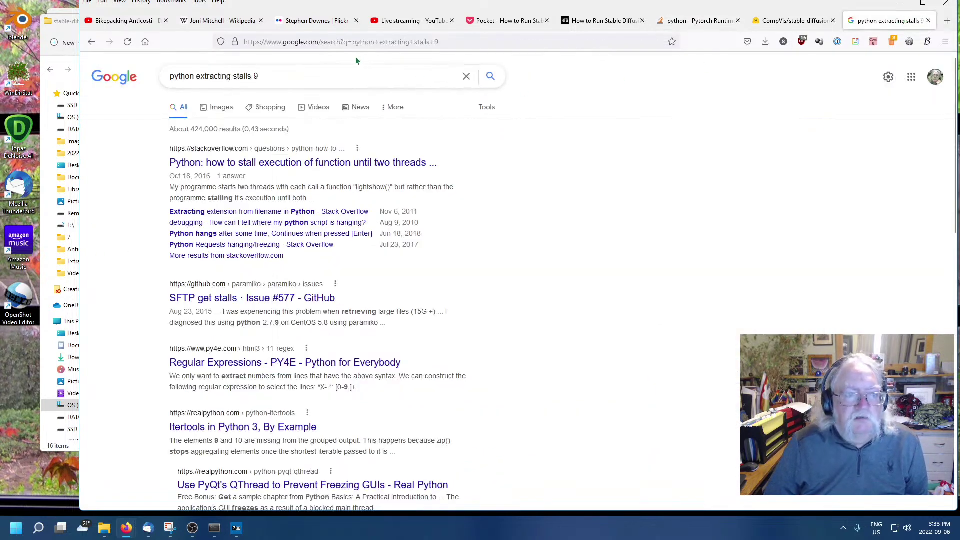
triple_click(292, 69)
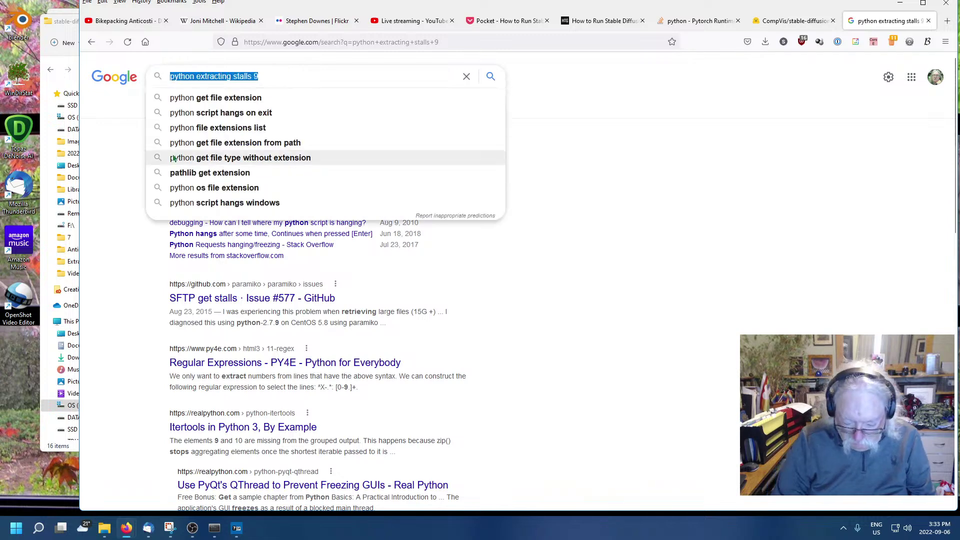
type("how much ")
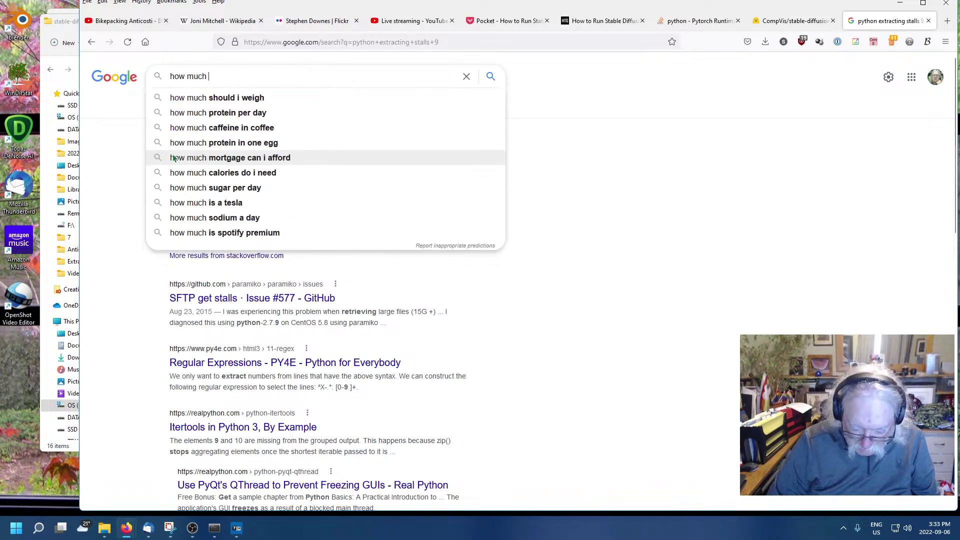
type("memory o")
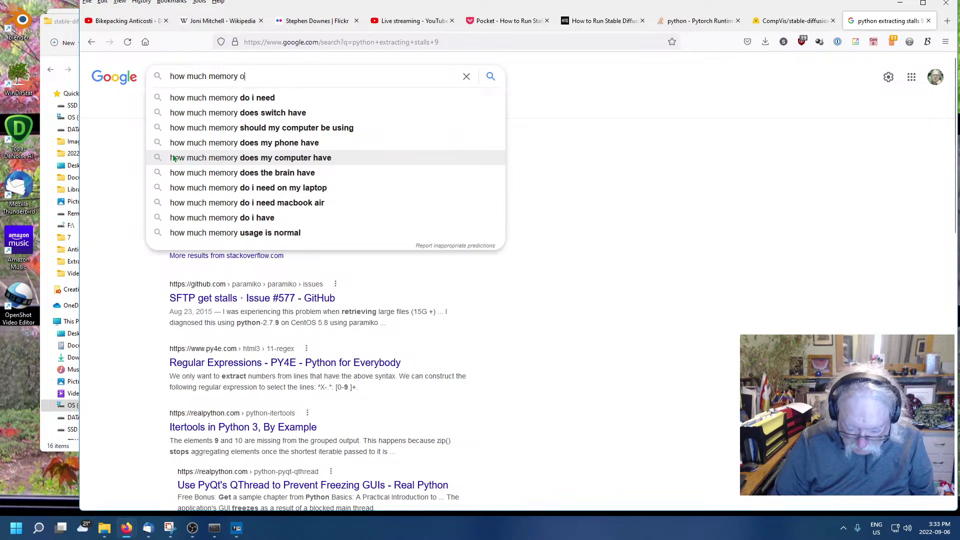
type("n nvdia ")
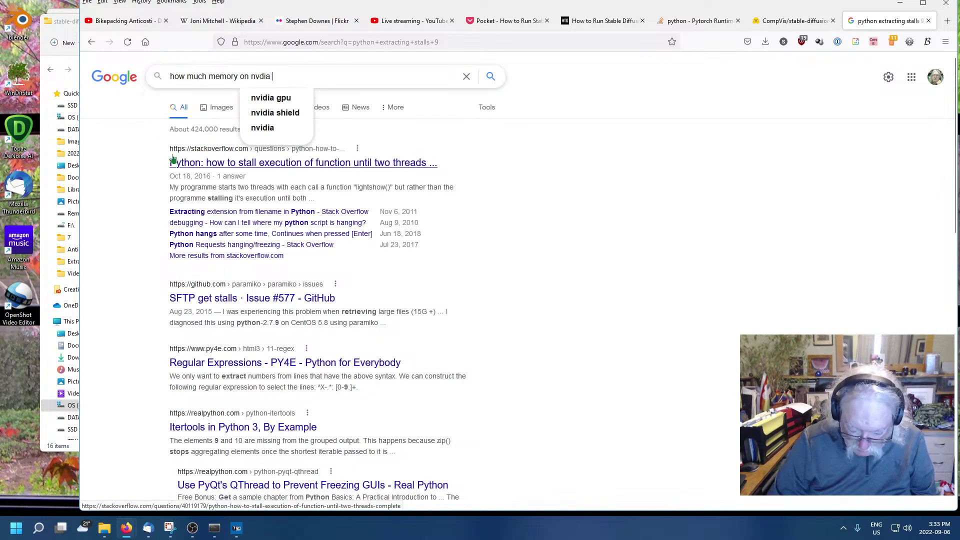
type("card")
key("Return")
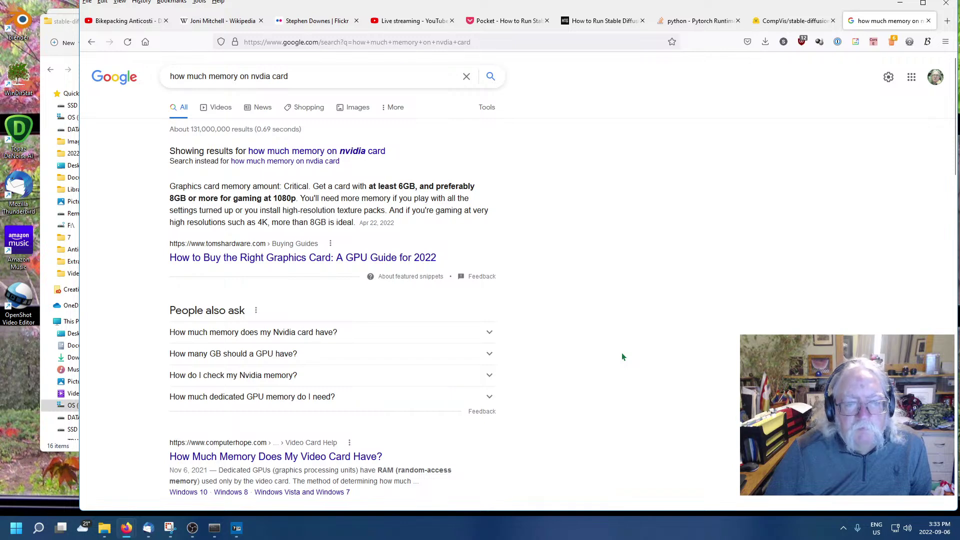
scroll(622, 352, "down", 4)
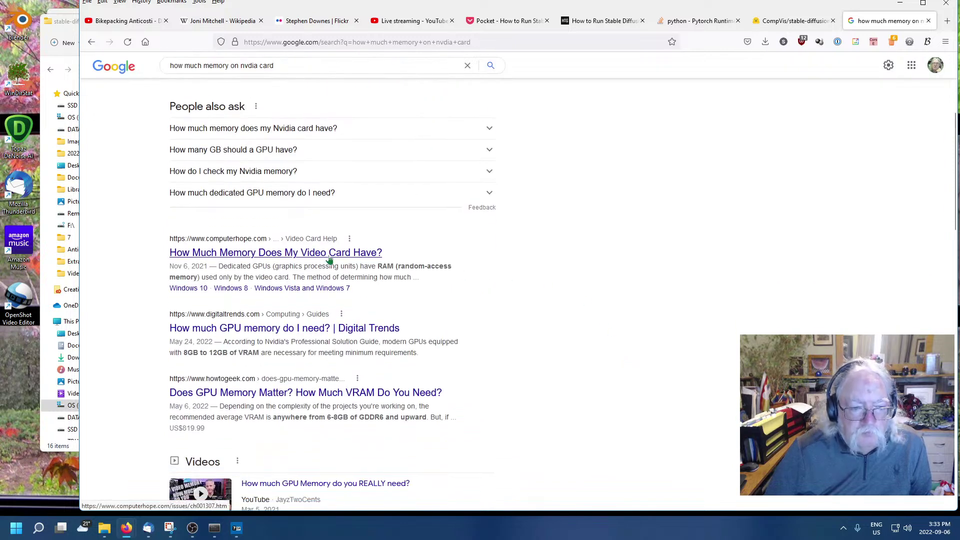
left_click(330, 255)
Scroll the Computer Hope article to its Windows 10 steps and bring up the Start menu.
scroll(617, 290, "down", 4)
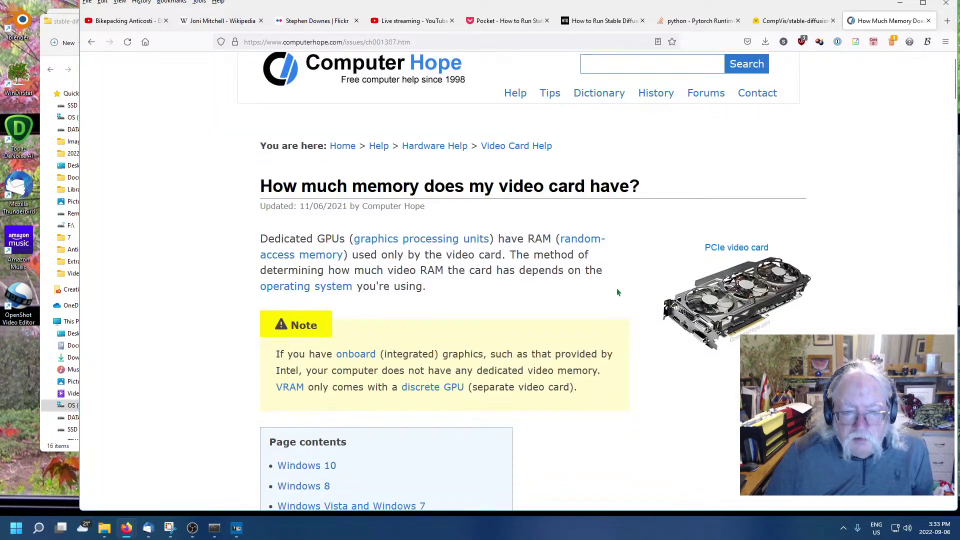
scroll(617, 293, "down", 5)
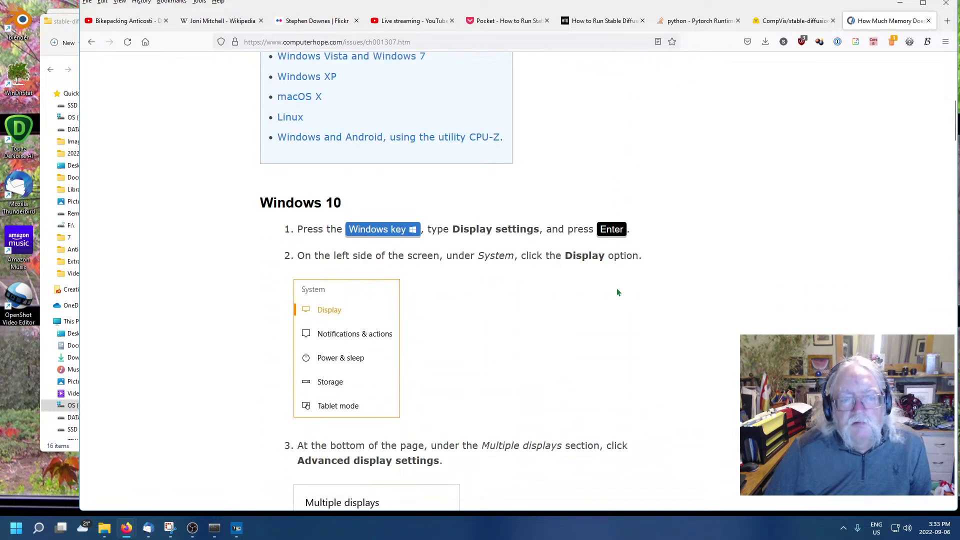
scroll(616, 293, "up", 2)
scroll(731, 293, "down", 4)
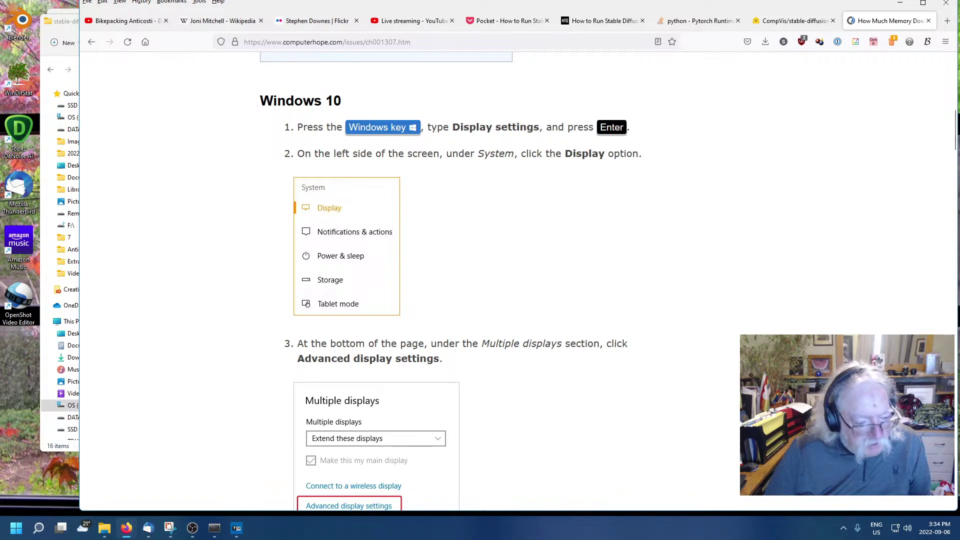
left_click(16, 528)
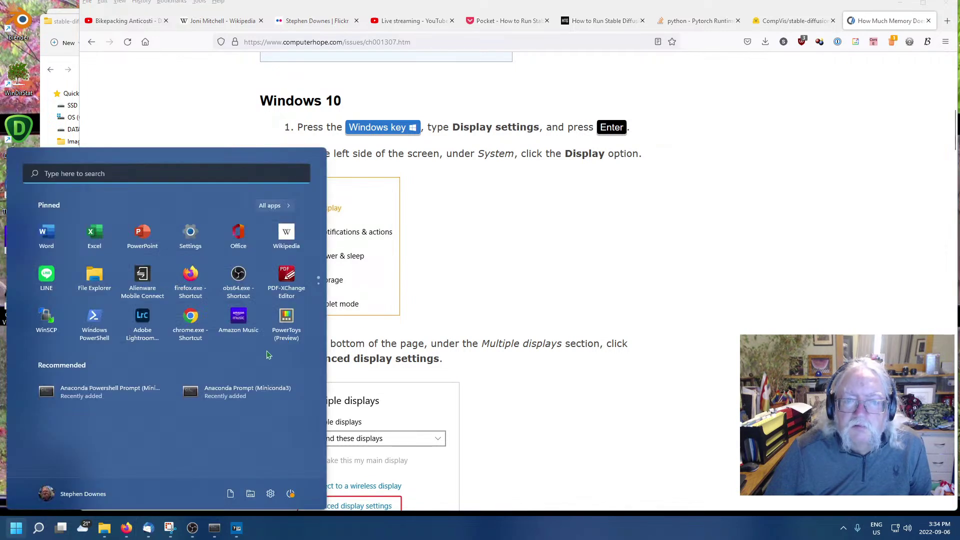
Search Windows for 'display settings' and launch the Display settings page.
left_click(100, 174)
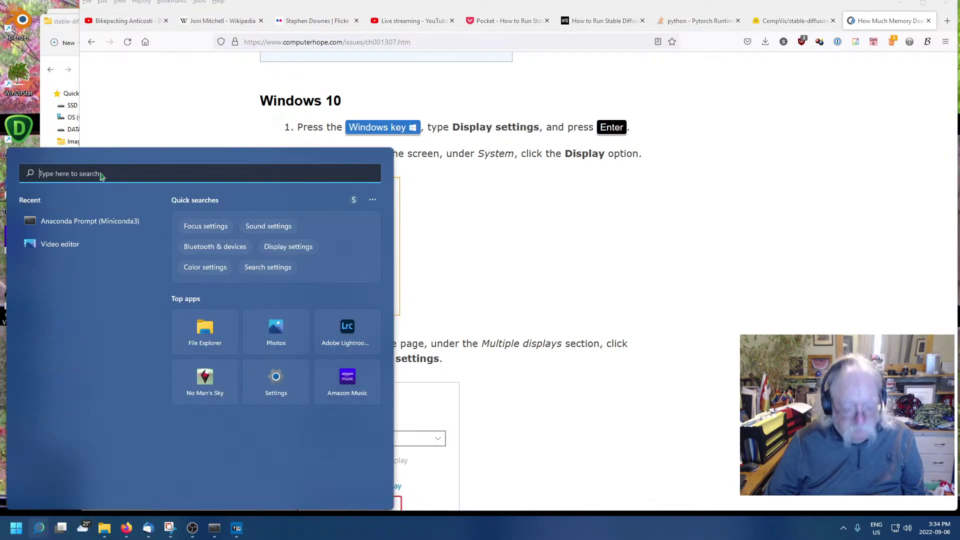
type("dis")
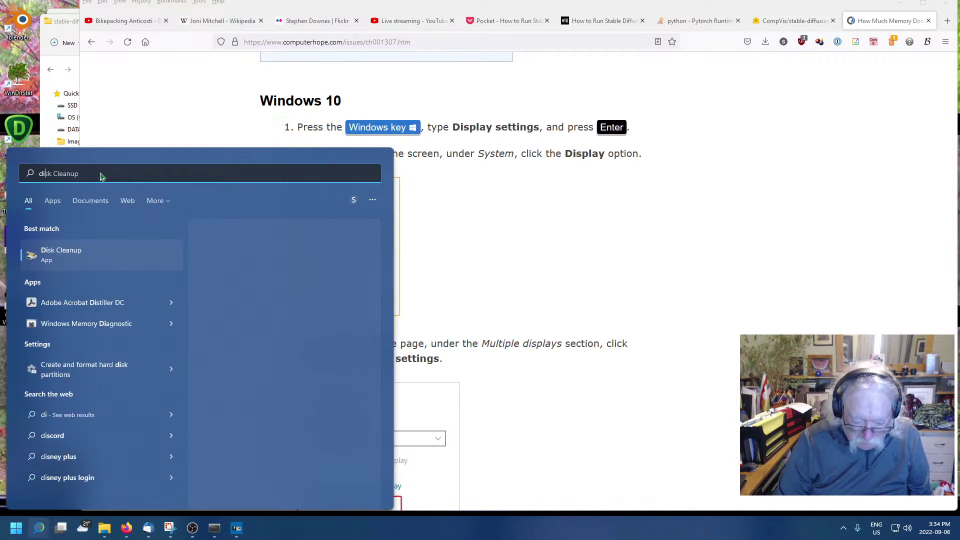
type("play")
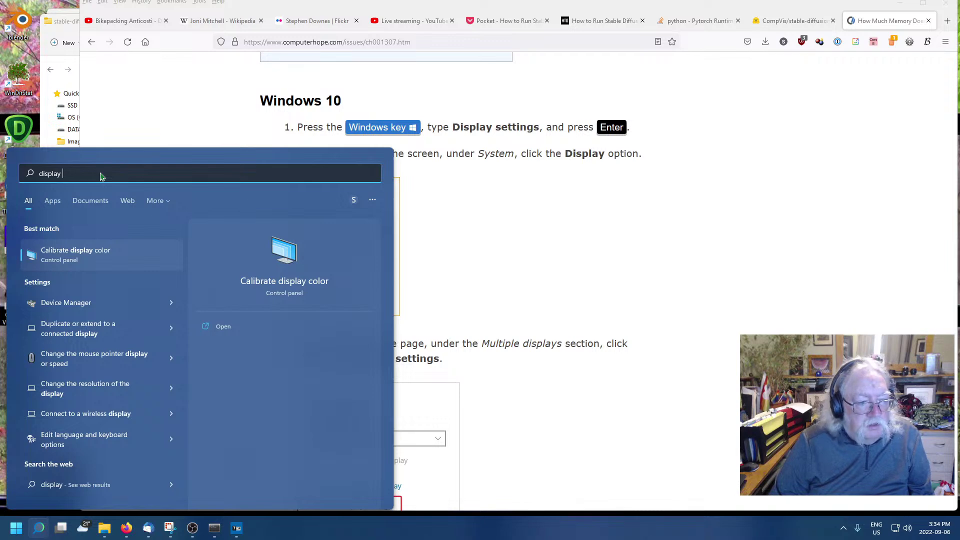
type(" settings")
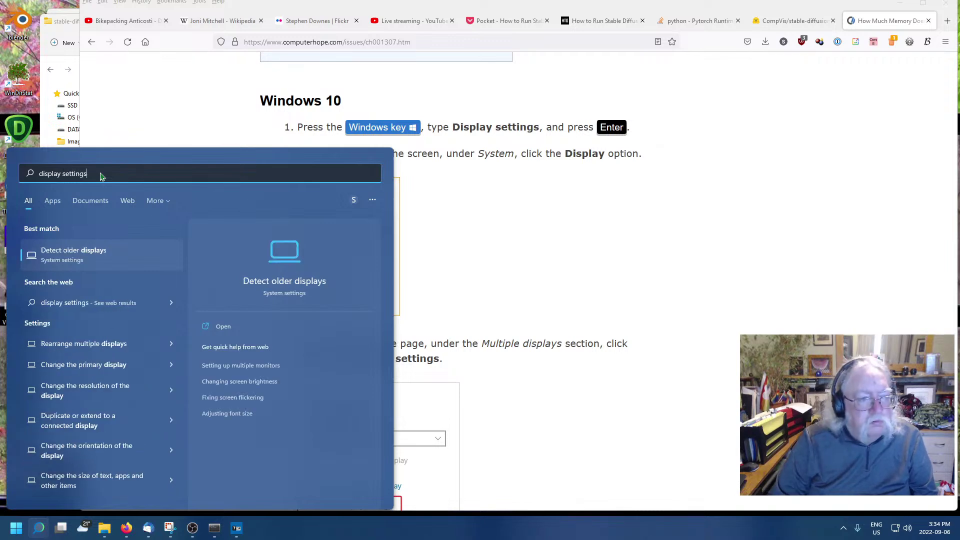
key("Return")
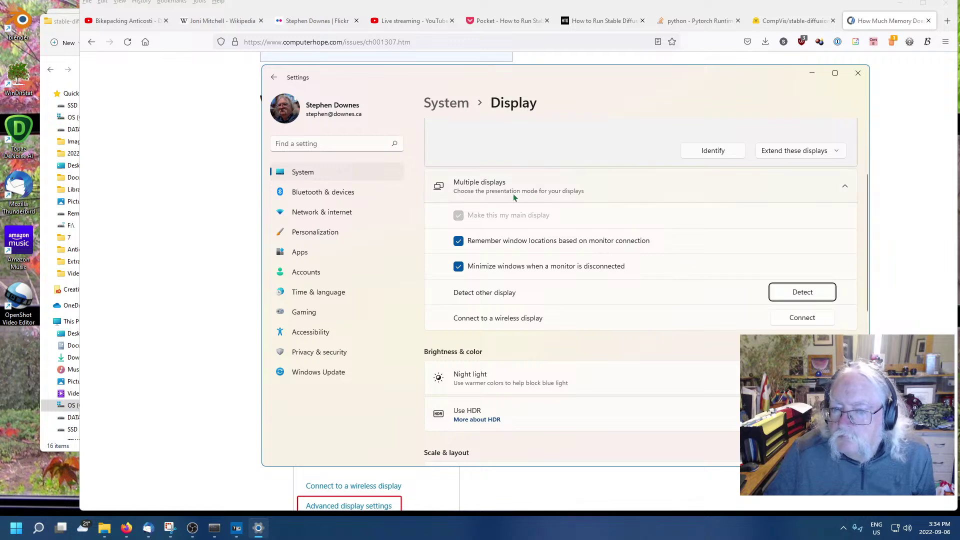
Go from Display to the Graphics page and look at the default graphics settings.
scroll(511, 376, "down", 5)
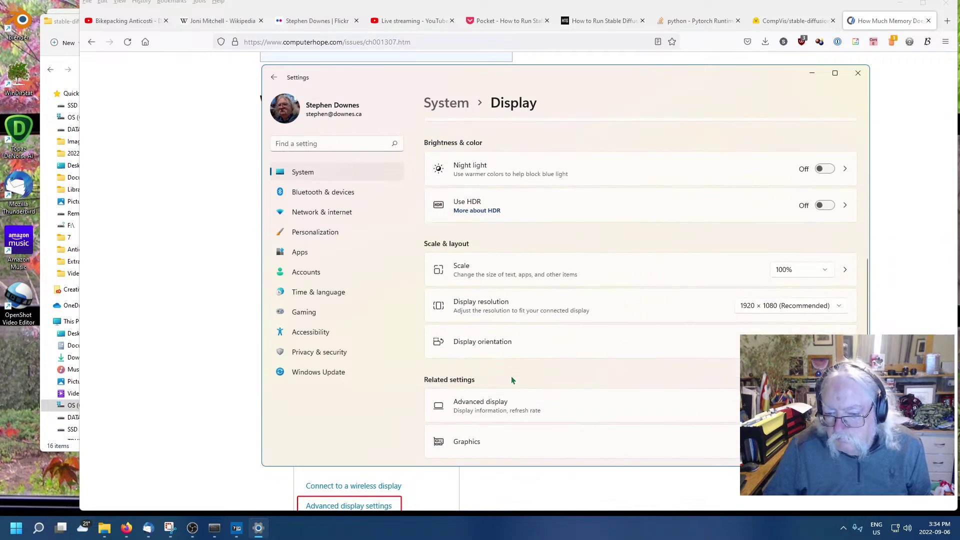
scroll(512, 374, "down", 2)
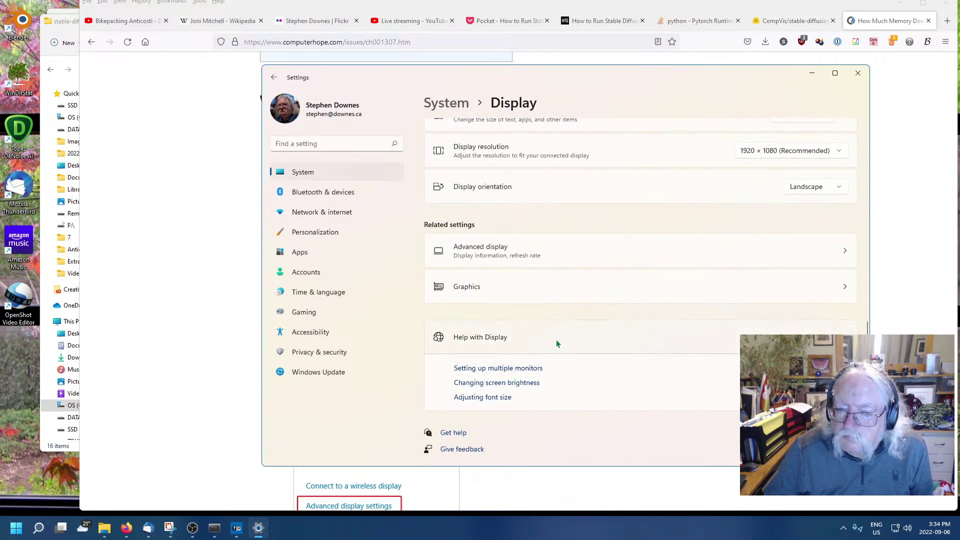
left_click(465, 288)
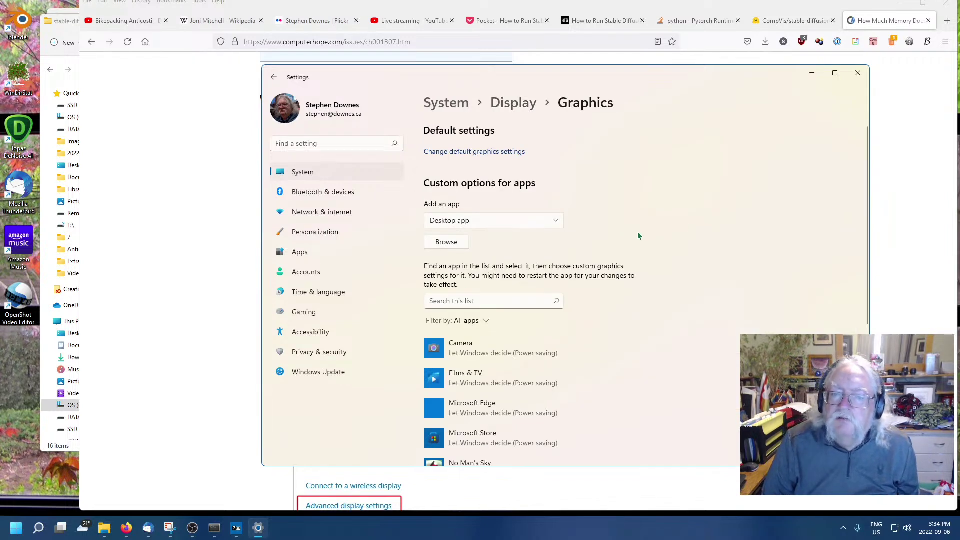
scroll(635, 233, "down", 3)
scroll(632, 230, "down", 1)
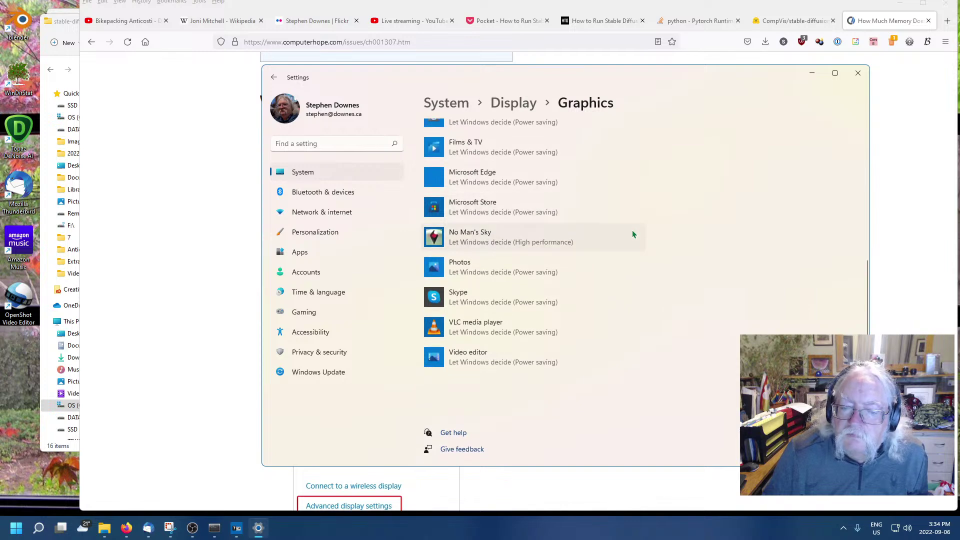
scroll(632, 231, "up", 3)
scroll(631, 231, "up", 2)
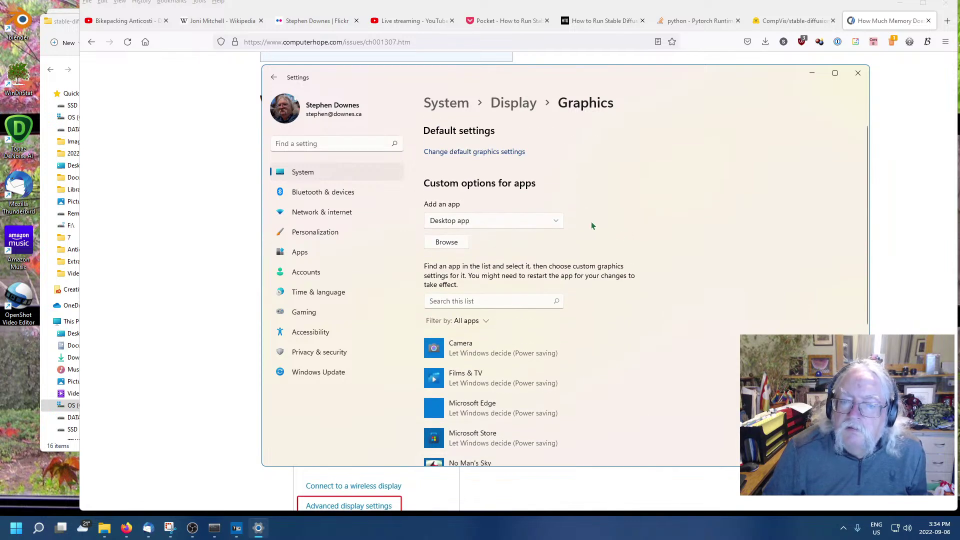
left_click(485, 153)
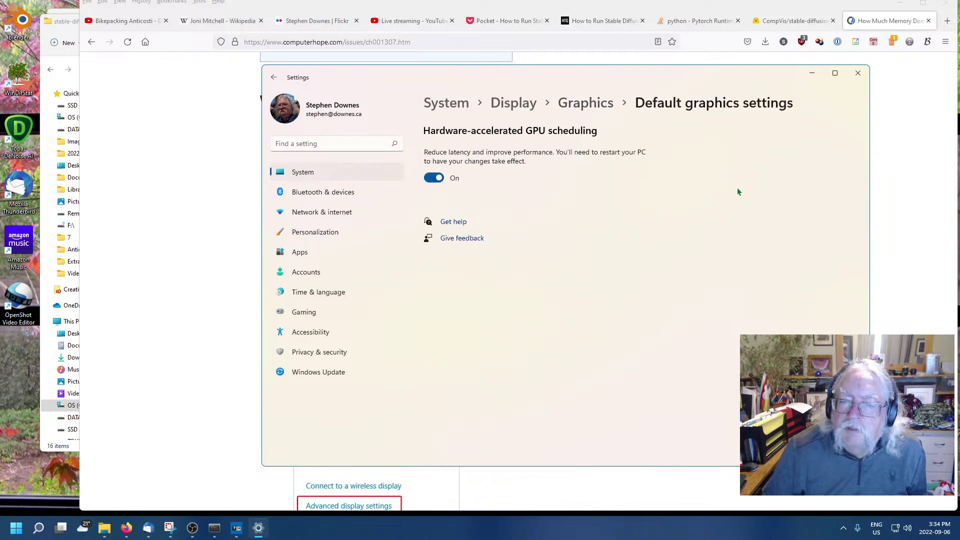
left_click(571, 103)
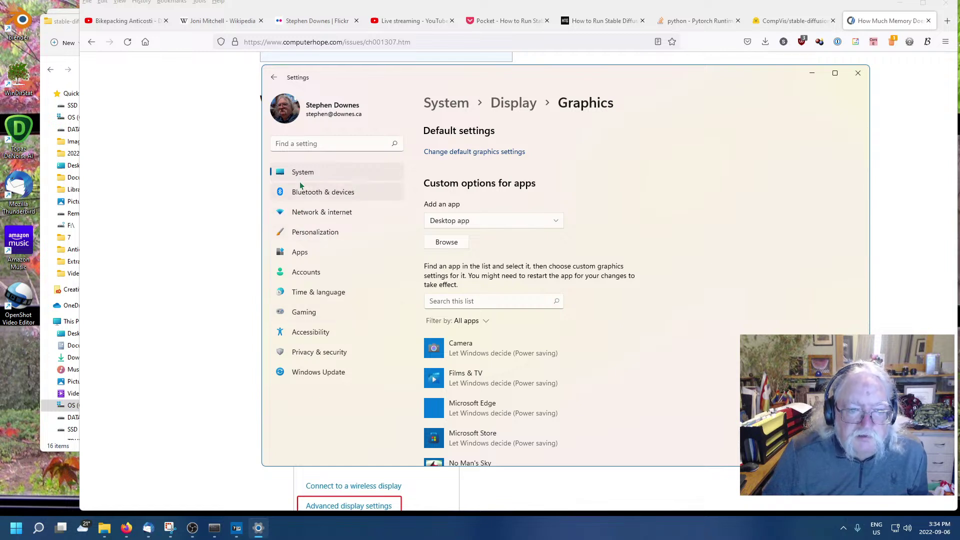
Search Settings for 'nvidia', then return to the Graphics page.
left_click(340, 144)
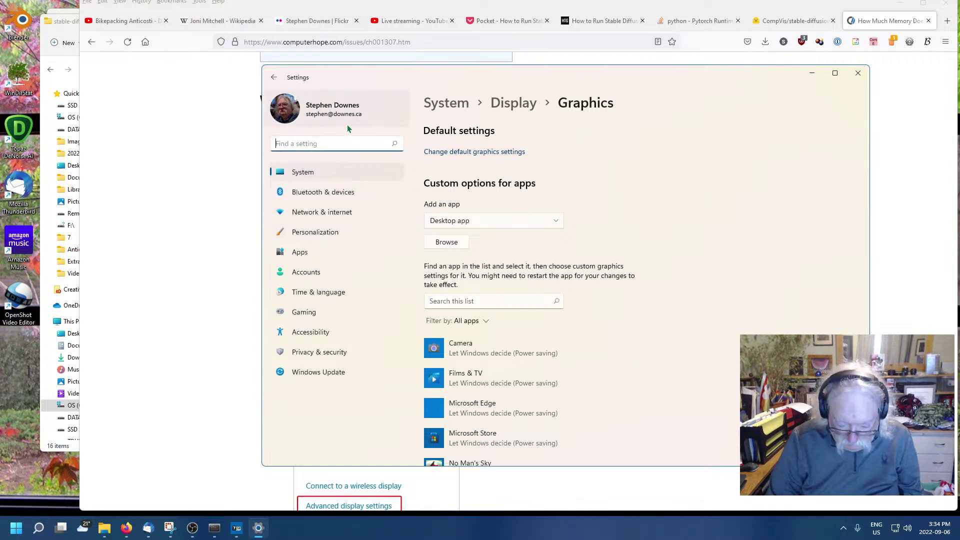
type("nvidia")
key("Return")
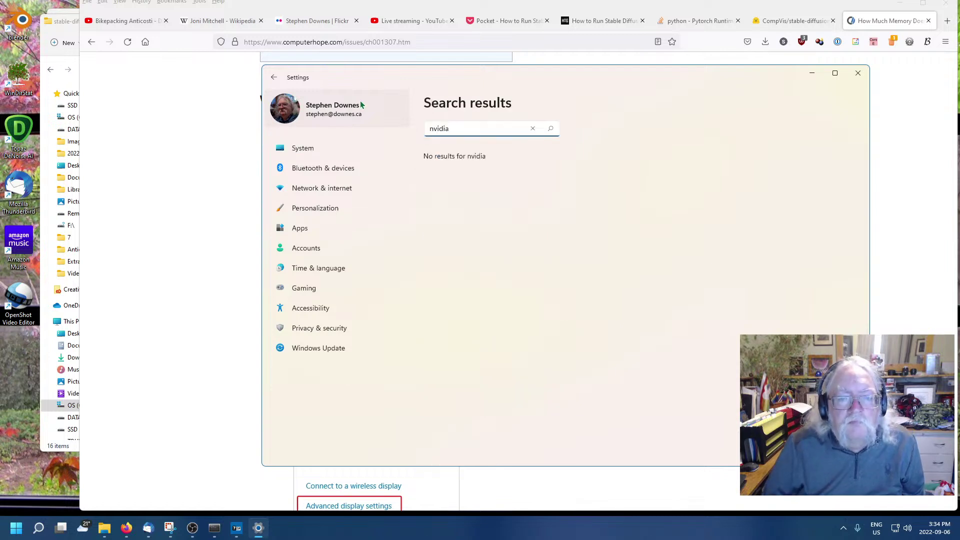
left_click(274, 77)
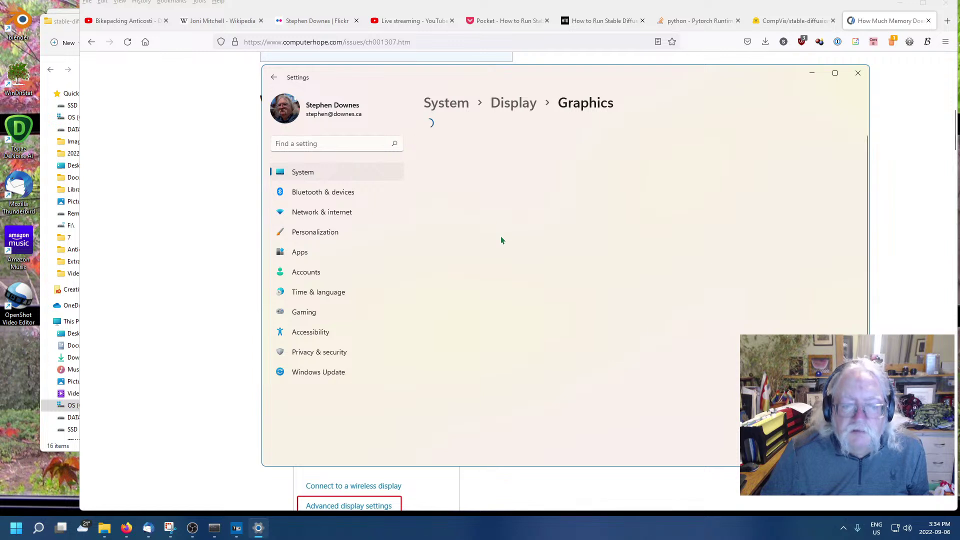
Search Settings for 'display', review all matching results, then return to the Computer Hope article.
left_click(318, 142)
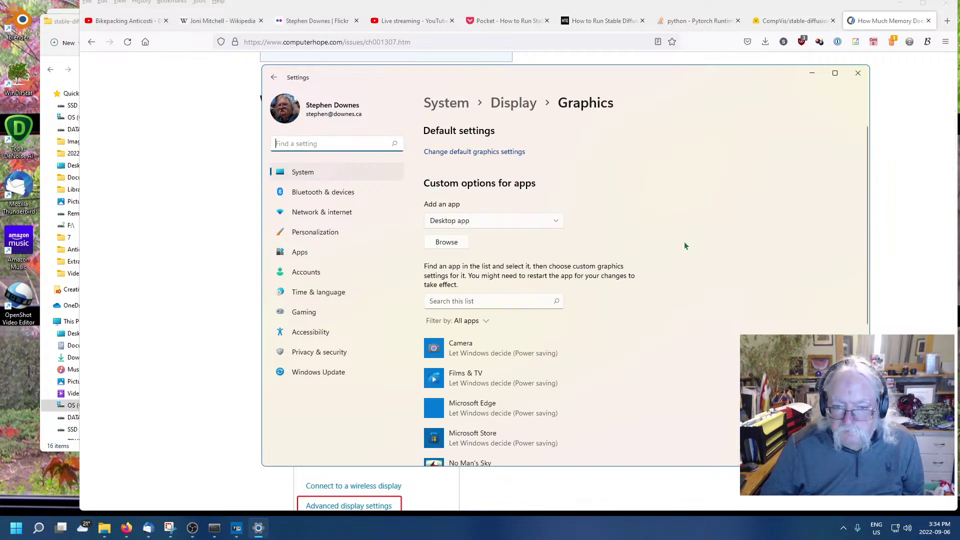
type("display")
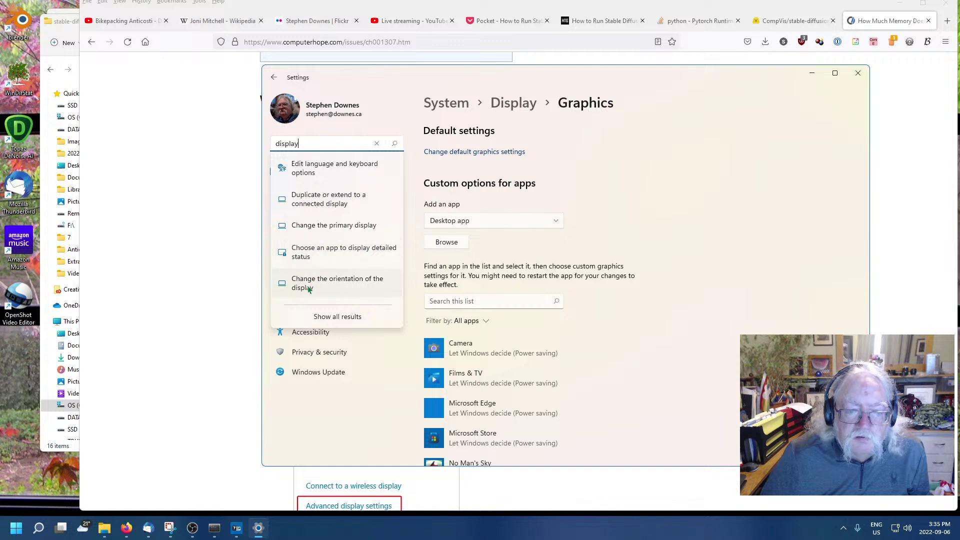
left_click(328, 317)
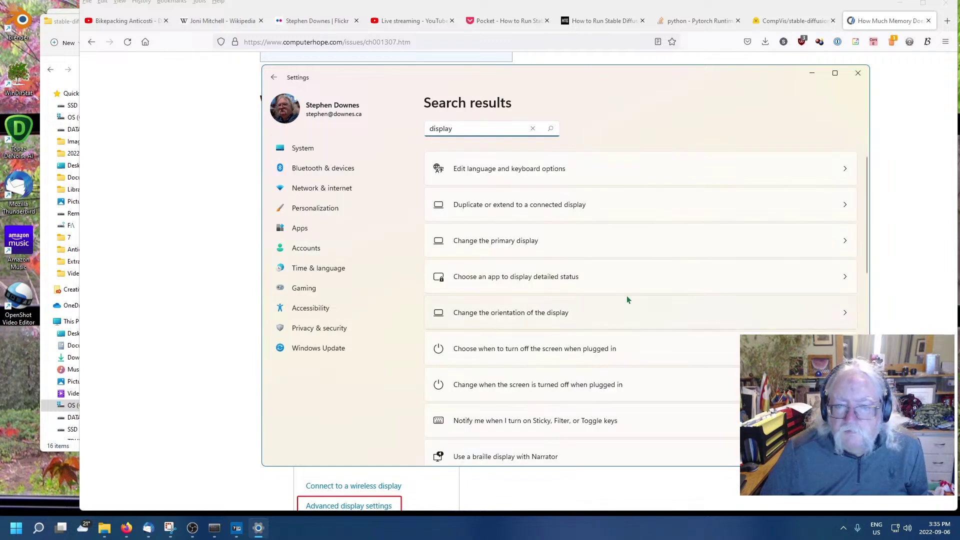
scroll(627, 298, "down", 3)
scroll(628, 299, "down", 2)
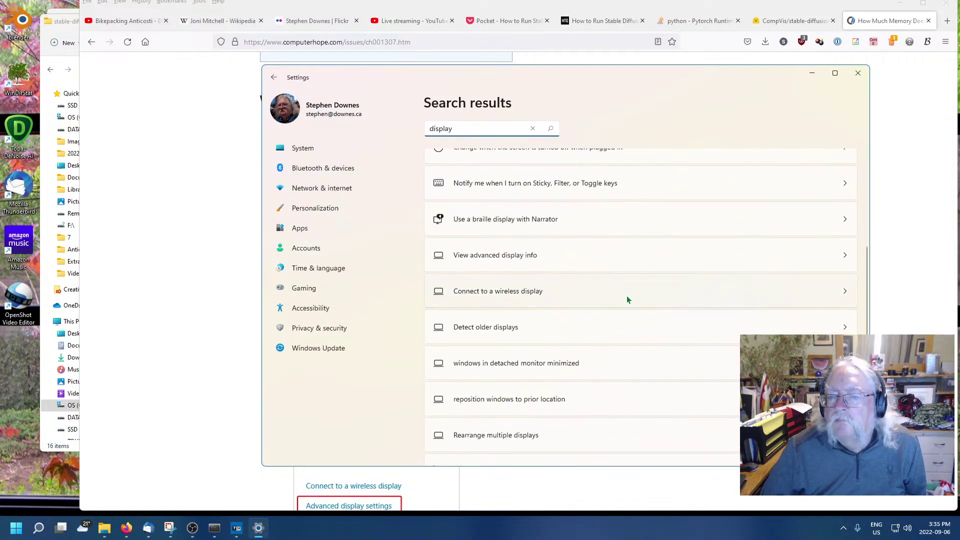
scroll(628, 299, "down", 4)
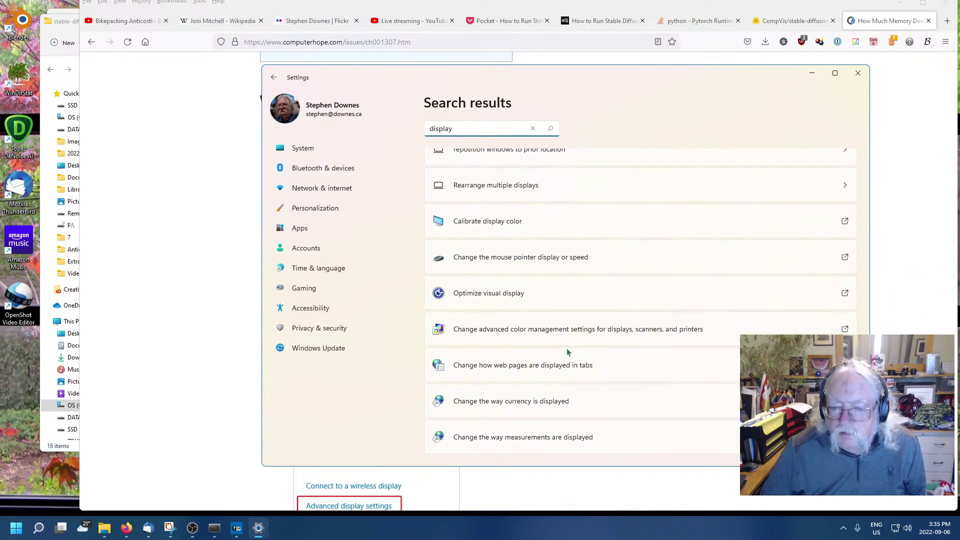
scroll(490, 417, "up", 4)
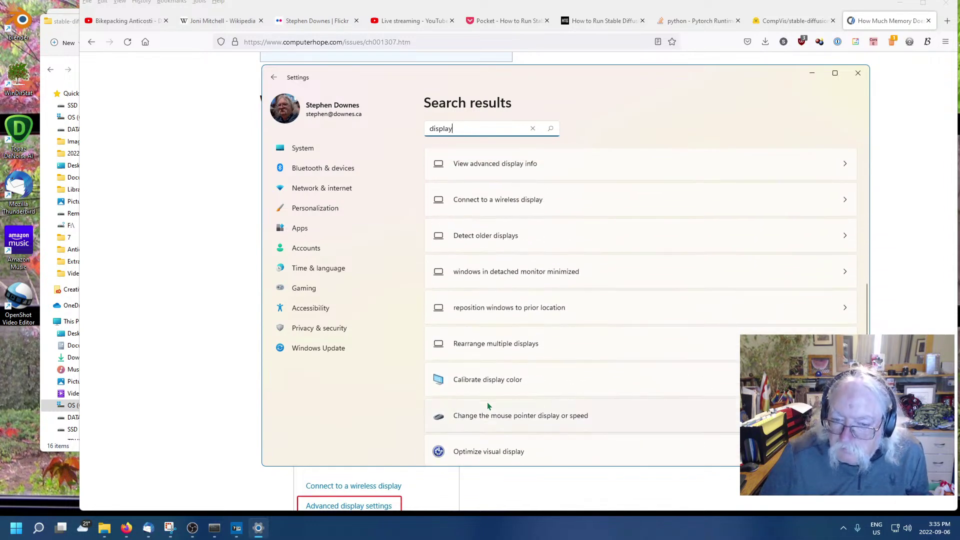
scroll(488, 395, "up", 5)
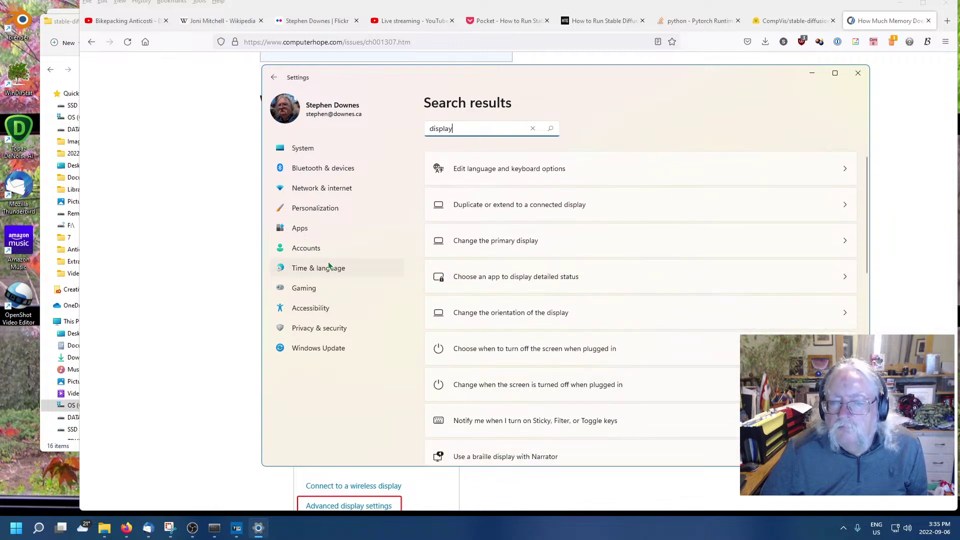
left_click(146, 250)
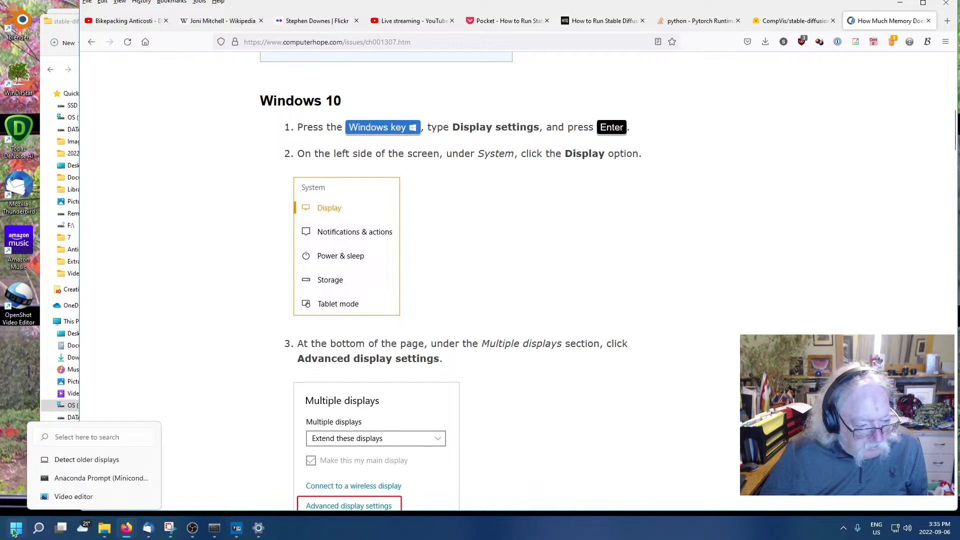
Search the Start menu for 'nvidia' and launch GeForce Experience.
left_click(16, 528)
scroll(205, 315, "down", 1)
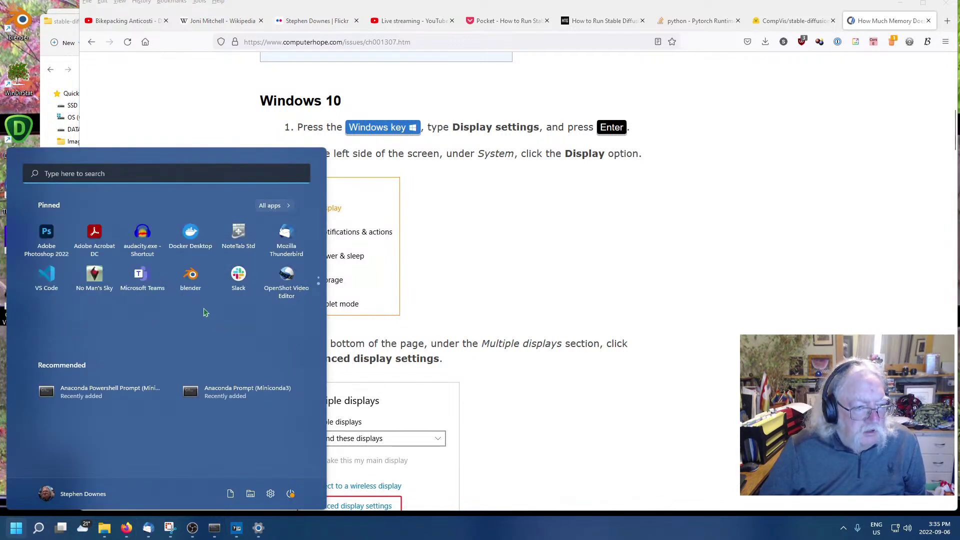
scroll(167, 285, "up", 1)
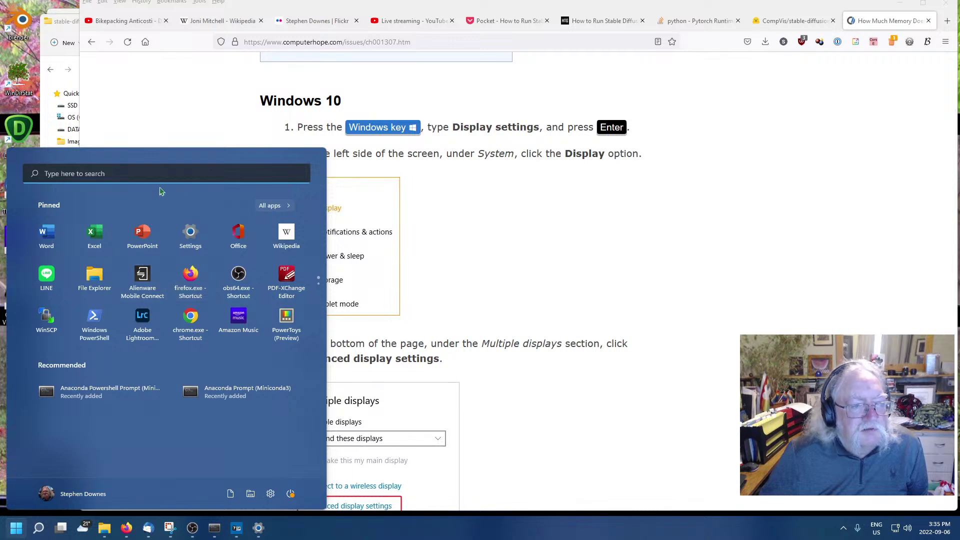
left_click(159, 173)
type("n")
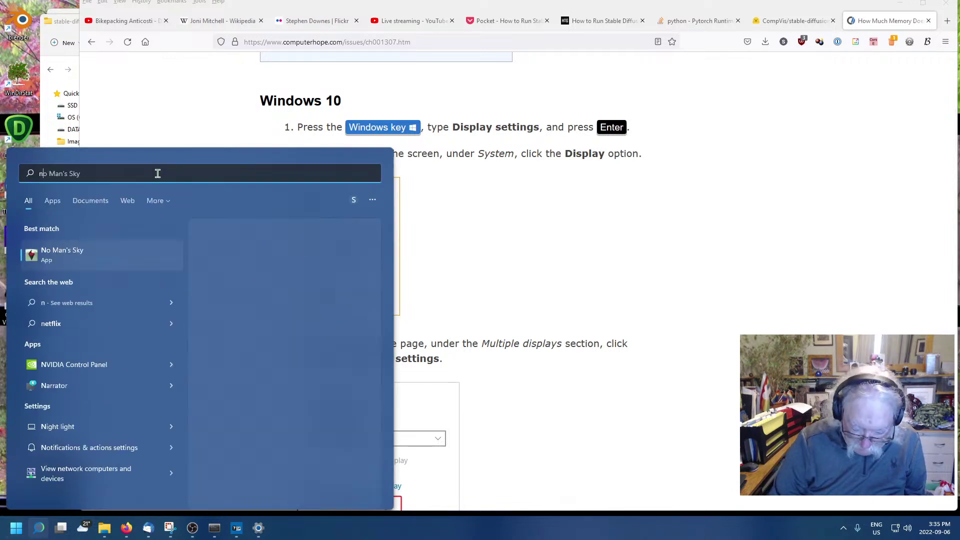
type("vidia")
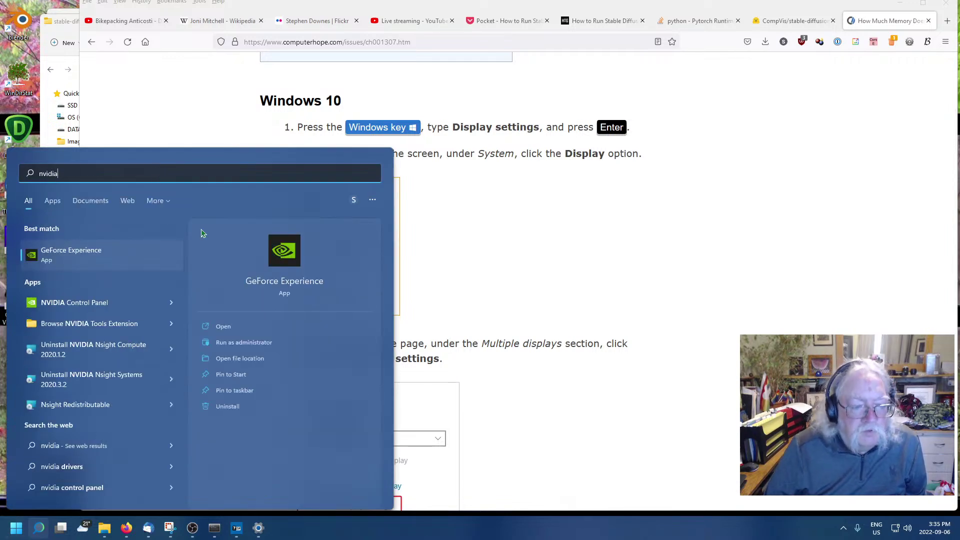
left_click(222, 328)
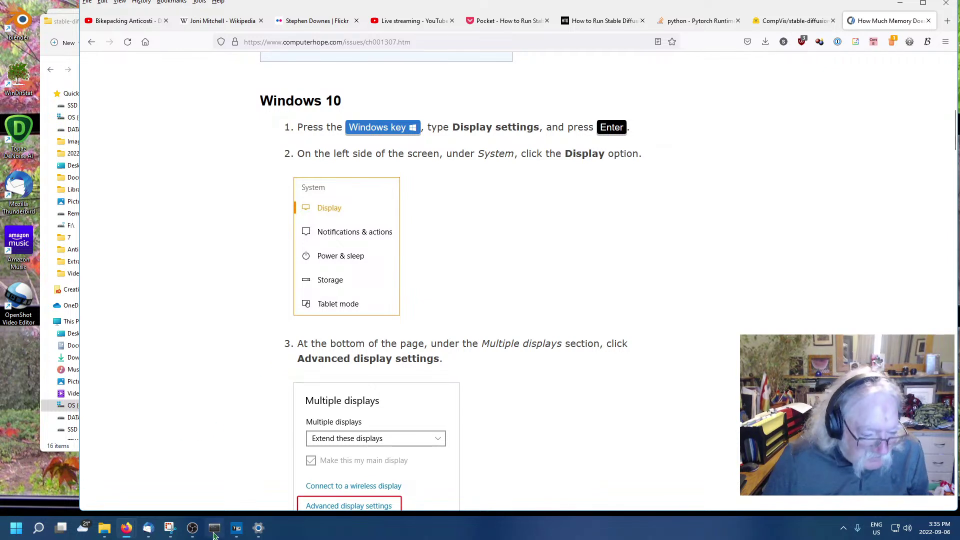
Search 'nvidia' again from Start and run GeForce Experience as administrator.
left_click(258, 529)
left_click(258, 528)
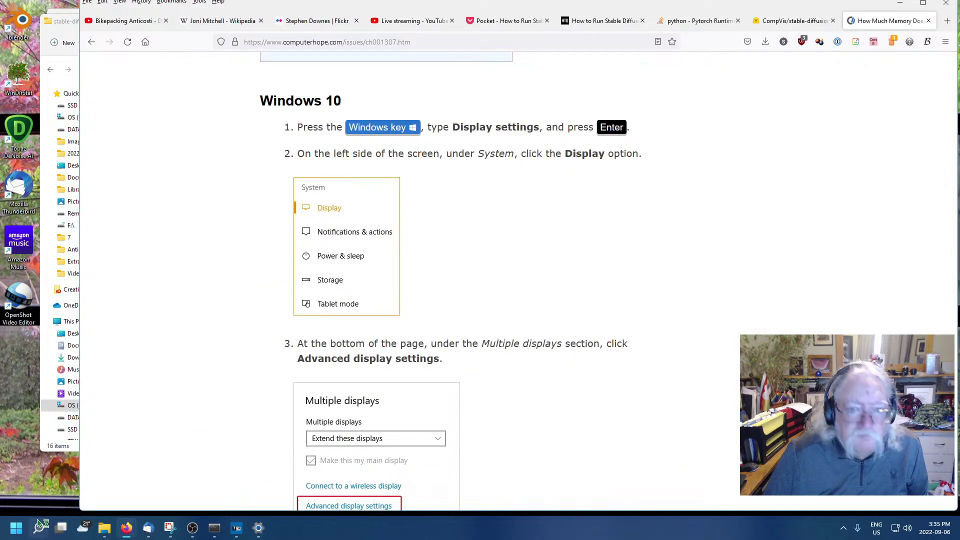
left_click(16, 528)
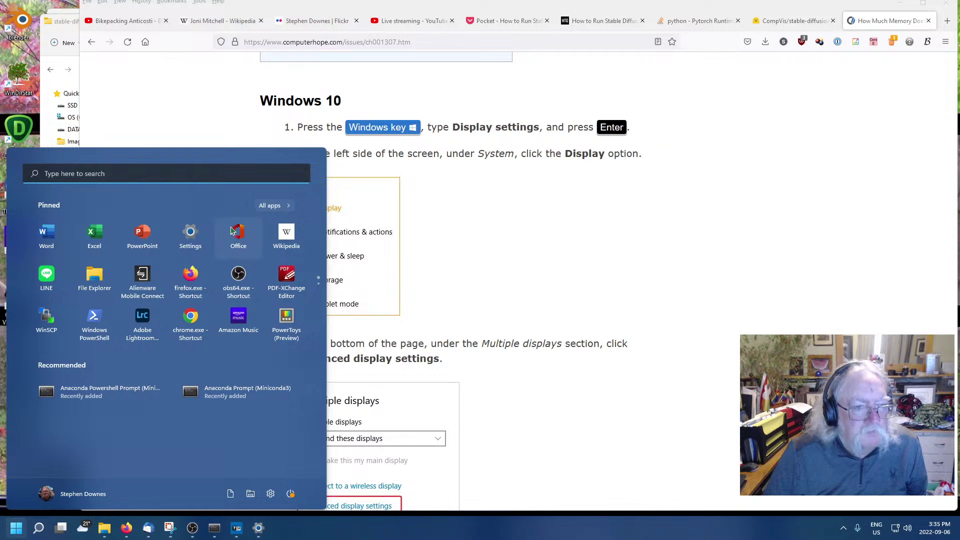
left_click(215, 178)
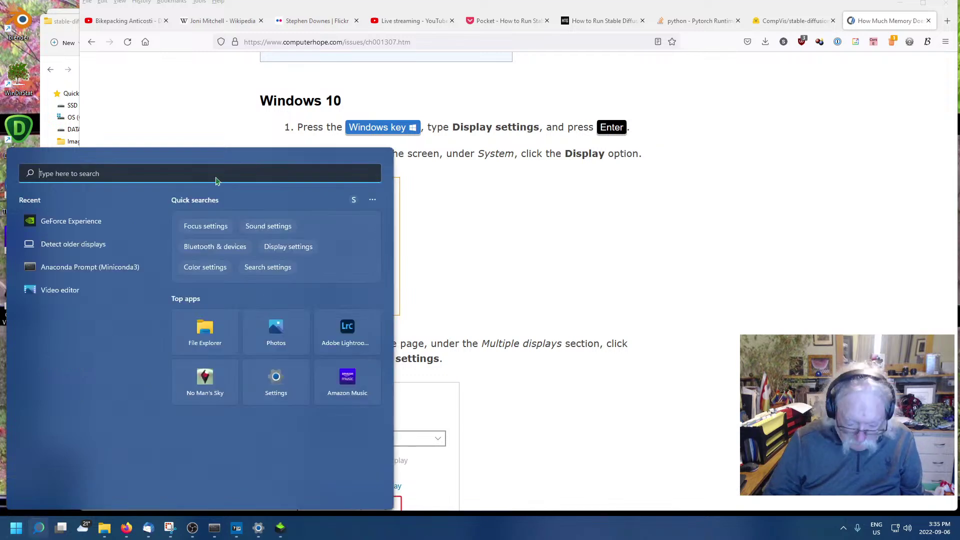
type("nvidia")
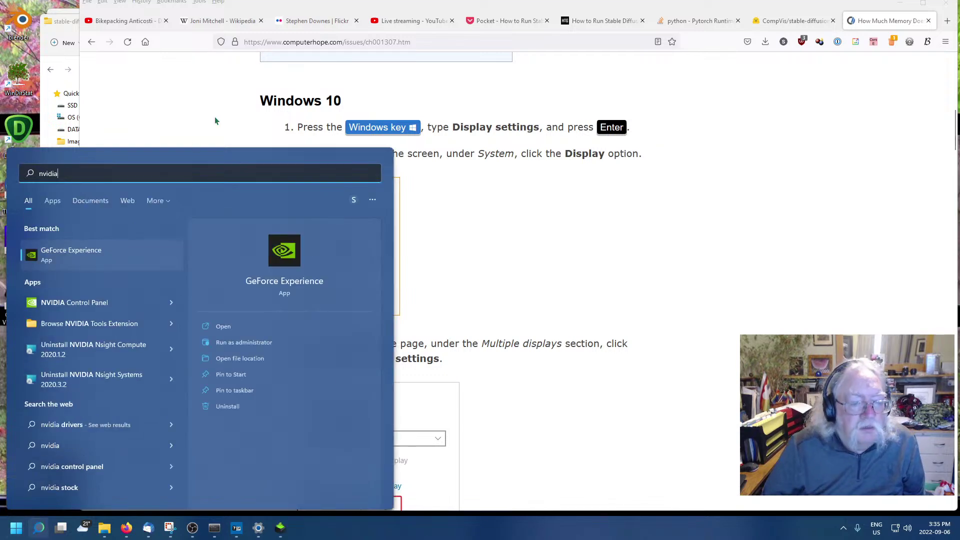
left_click(237, 346)
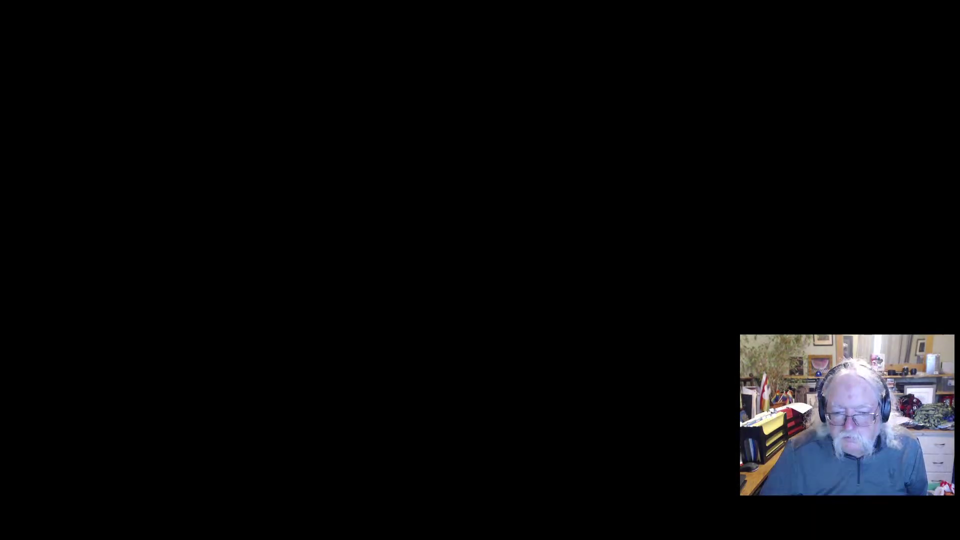
Approve the administrator prompt, bring up the NVIDIA window and skip the welcome tour.
left_click(518, 358)
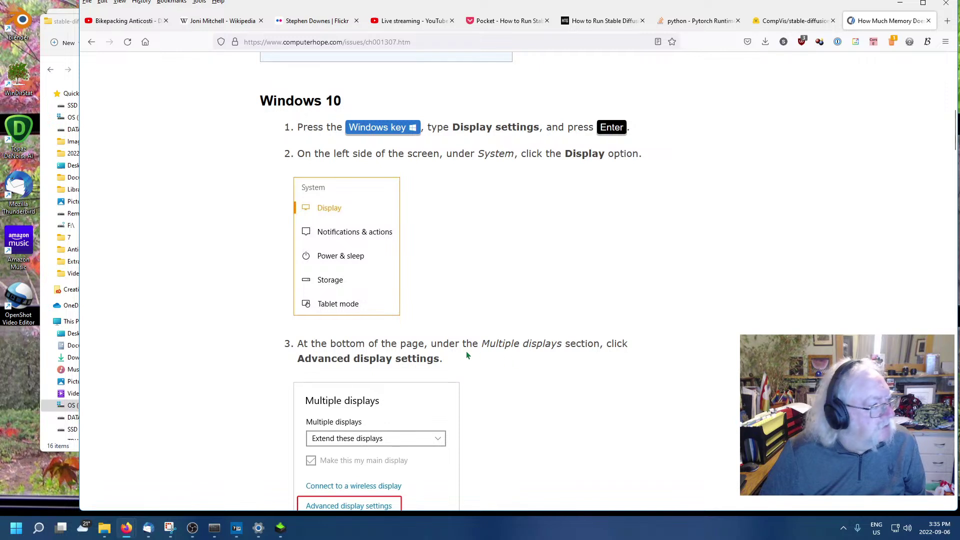
left_click(284, 530)
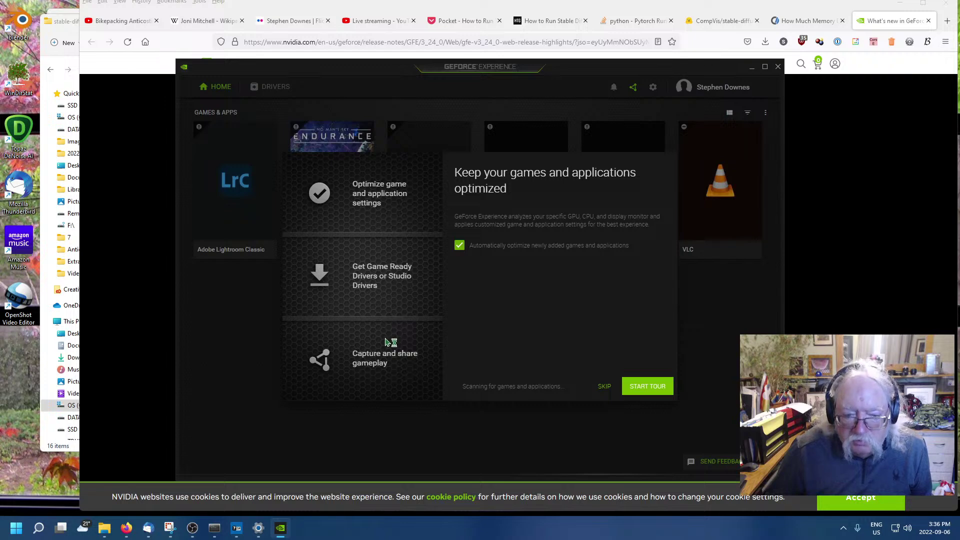
left_click(605, 388)
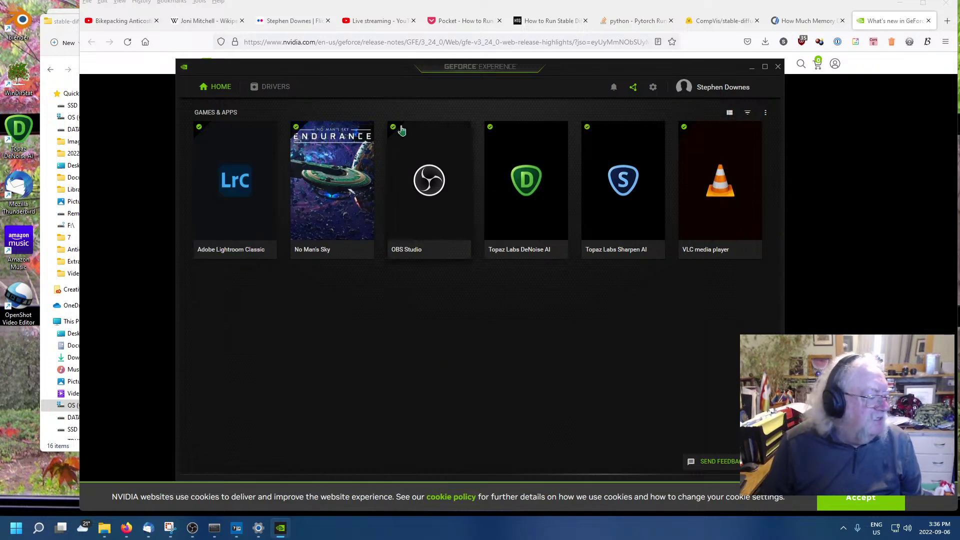
mouse_move(345, 183)
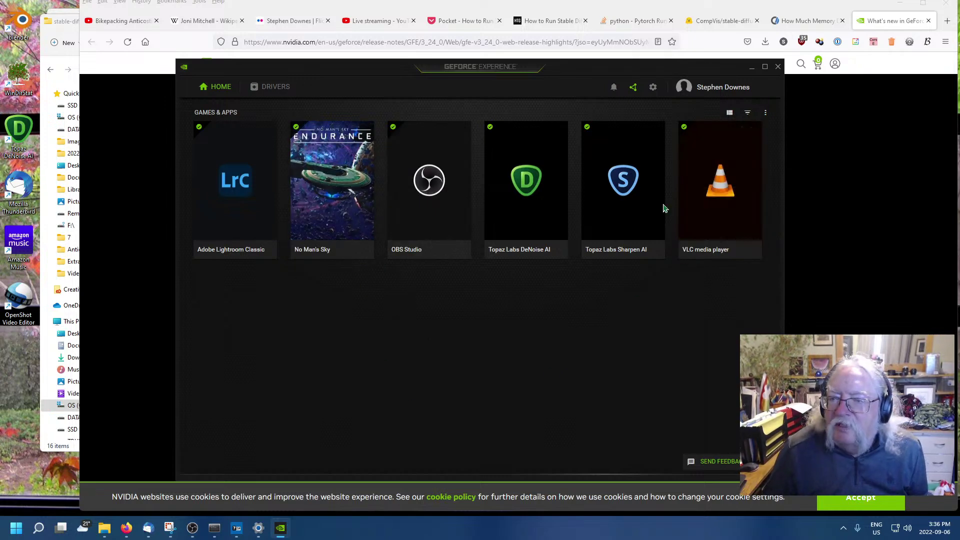
Check for driver updates, then view General settings: RTX 2080 SUPER, driver 512.77, 15.8 GB RAM.
left_click(278, 89)
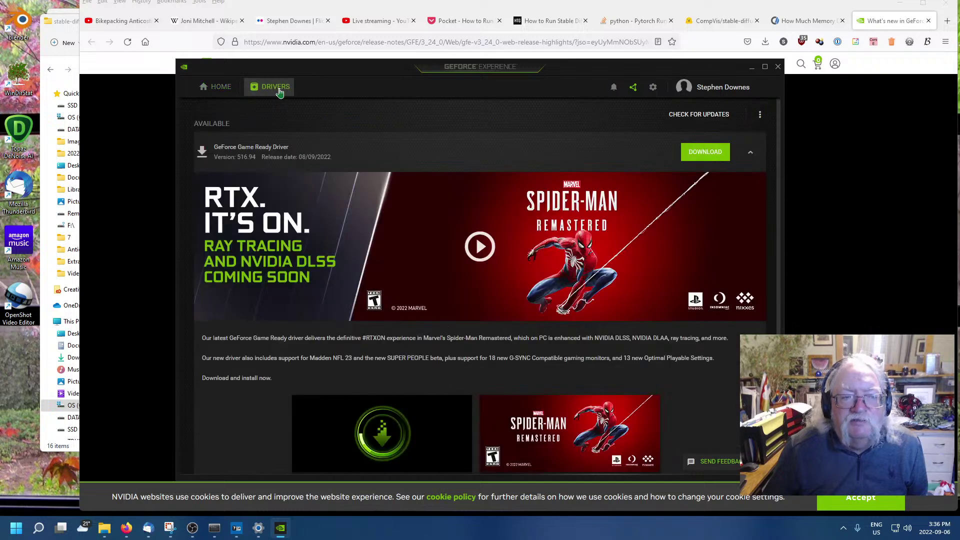
scroll(493, 253, "down", 3)
scroll(493, 252, "up", 3)
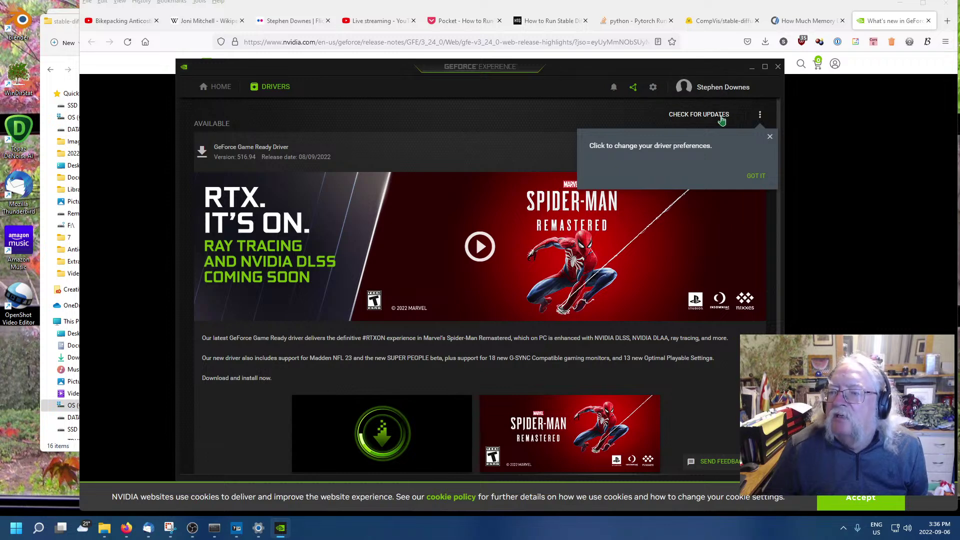
left_click(697, 117)
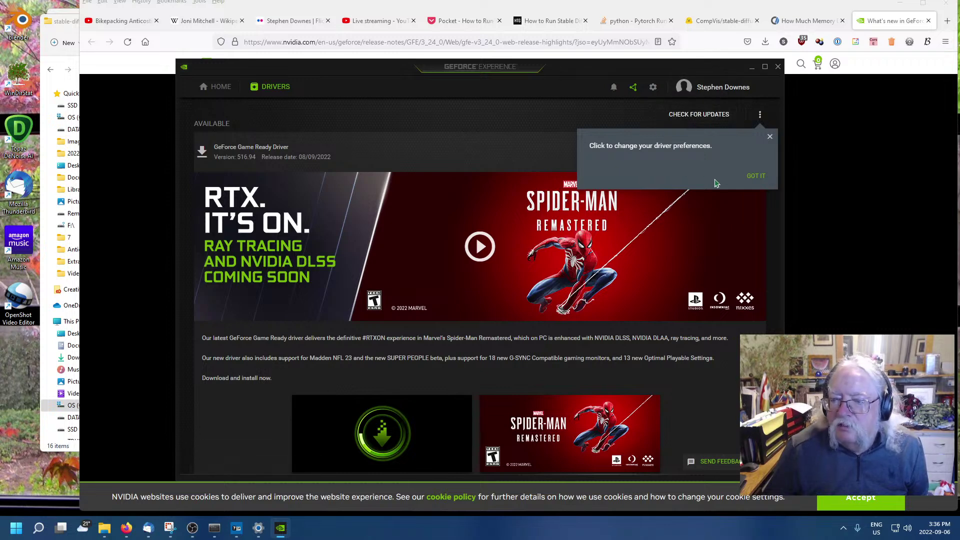
left_click(770, 140)
left_click(654, 88)
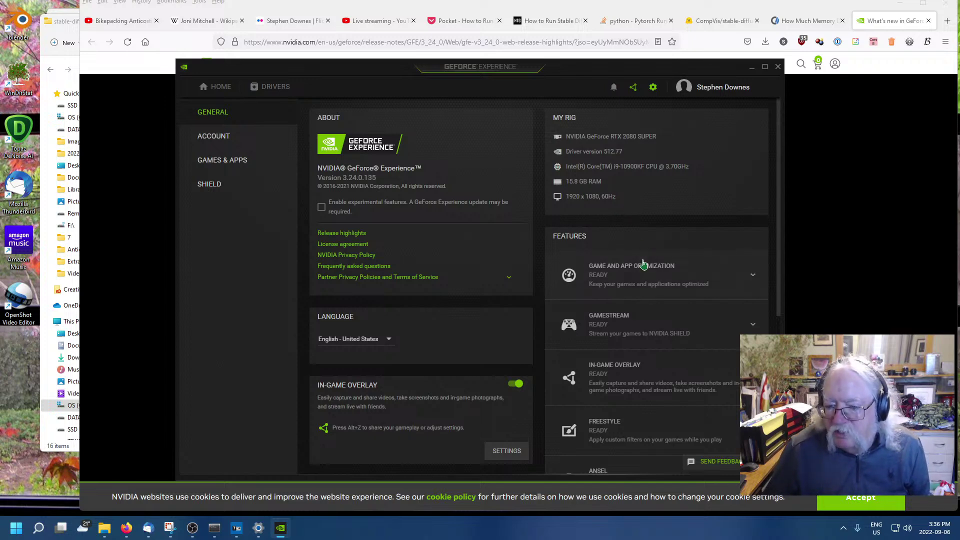
scroll(613, 265, "down", 3)
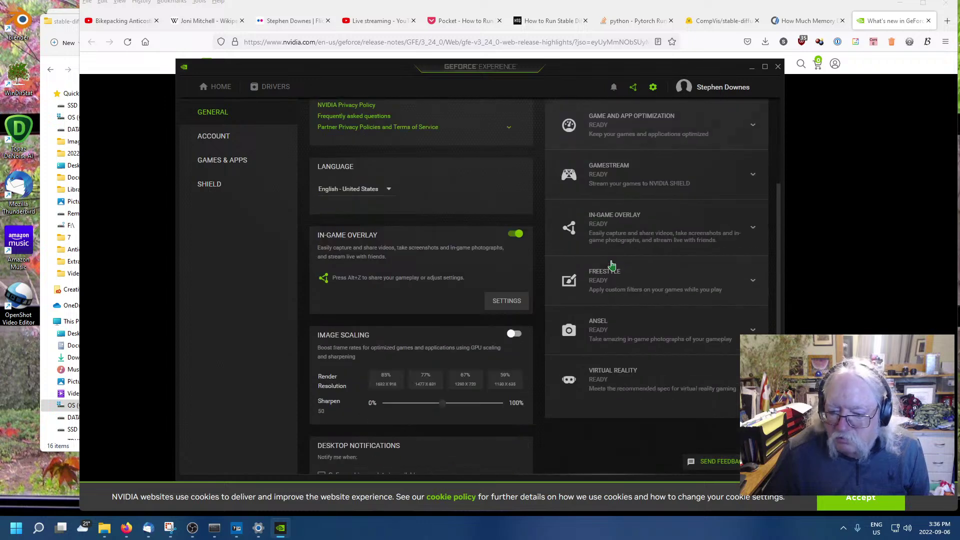
scroll(612, 265, "down", 2)
scroll(613, 266, "up", 5)
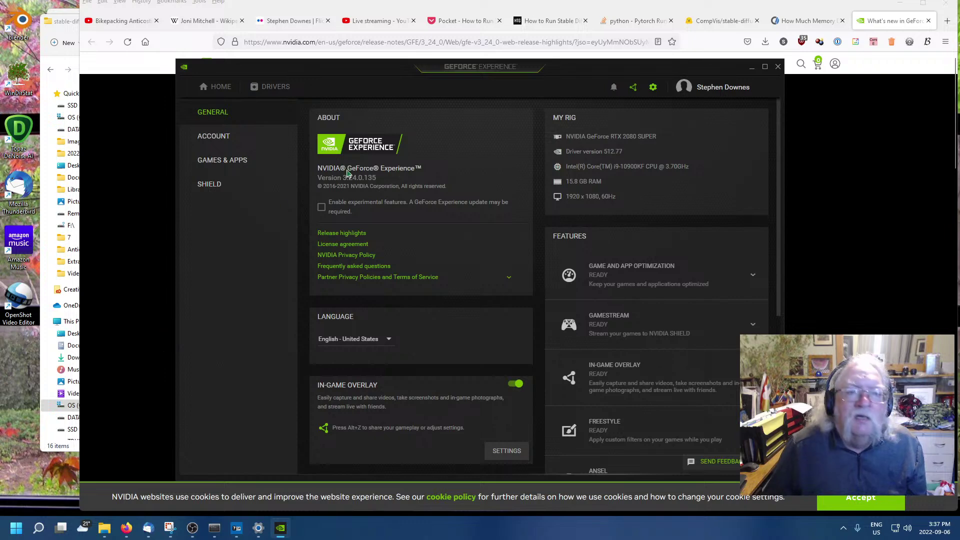
Bring the ldm Anaconda Prompt window back in front and clear the accidental text selection.
left_click(215, 534)
scroll(437, 289, "down", 5)
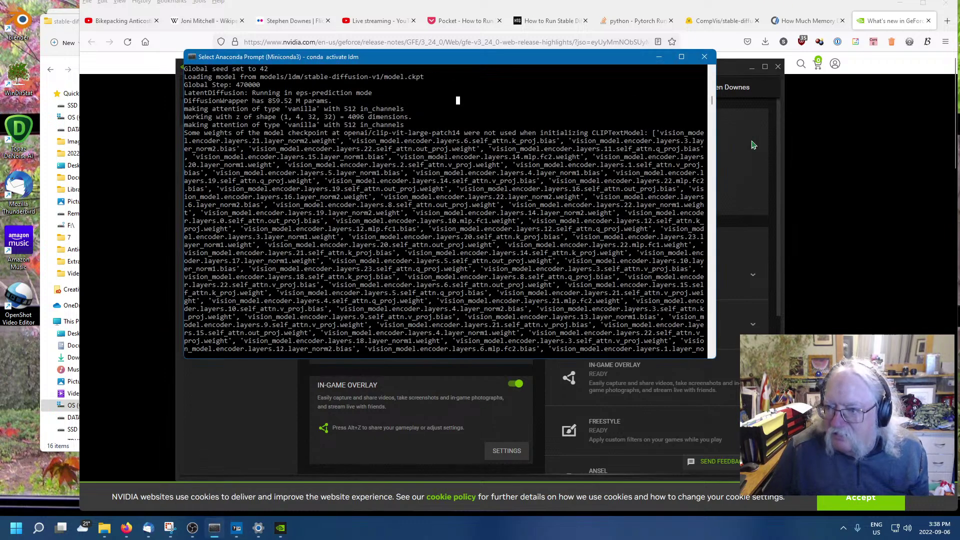
left_click_drag(714, 104, 667, 226)
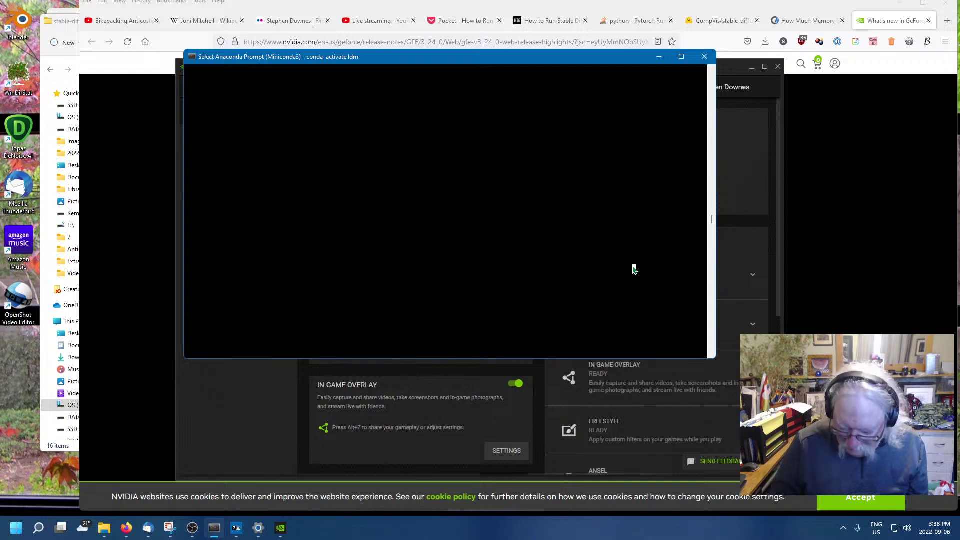
key("Escape")
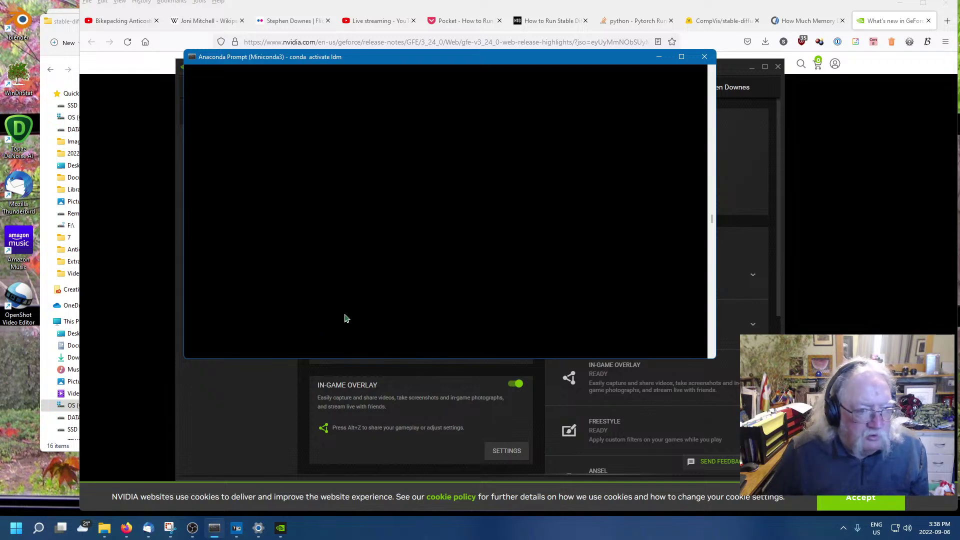